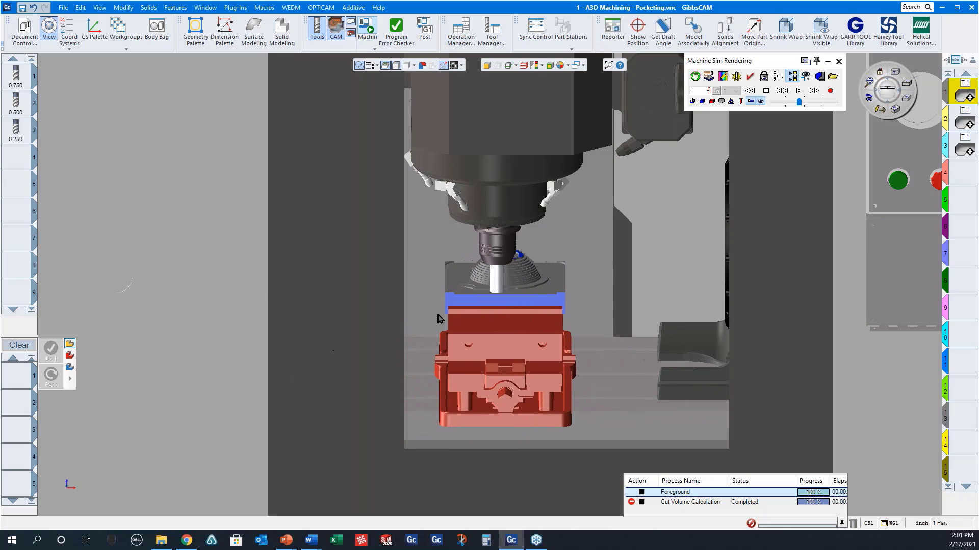
Close the machine simulation, select the empty fourth operation slot and clear the displayed toolpaths from the part view.
{"action": "left_click", "coordinate": [837, 62]}
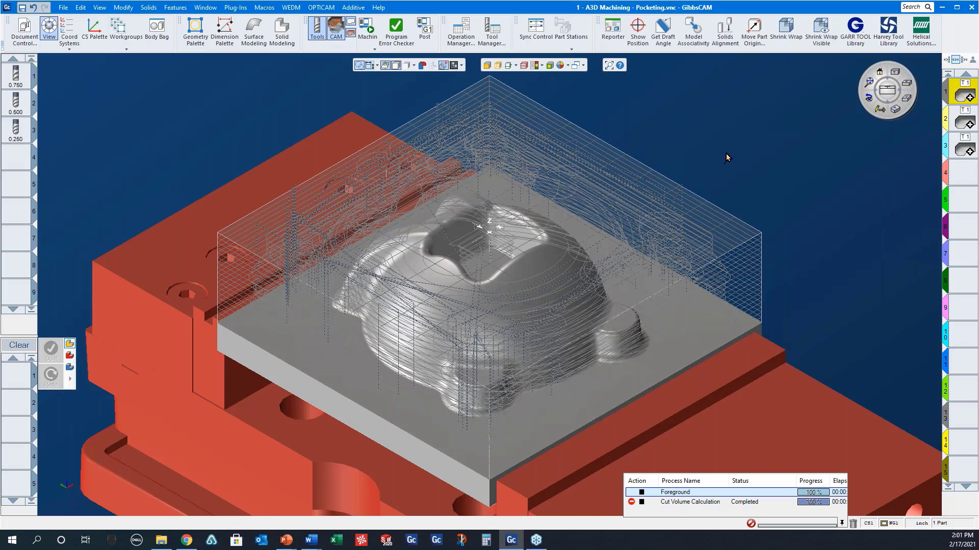
{"action": "left_click", "coordinate": [958, 172]}
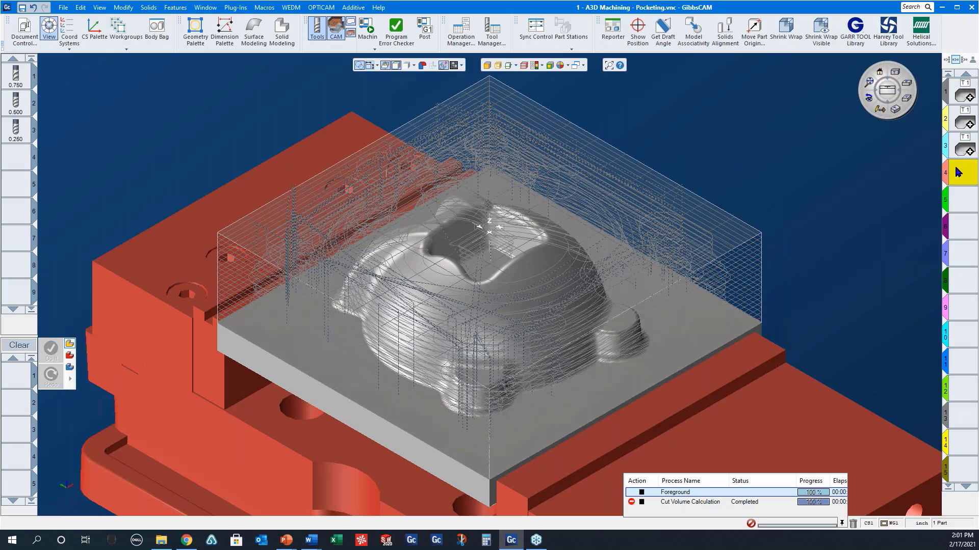
{"action": "left_click", "coordinate": [880, 110]}
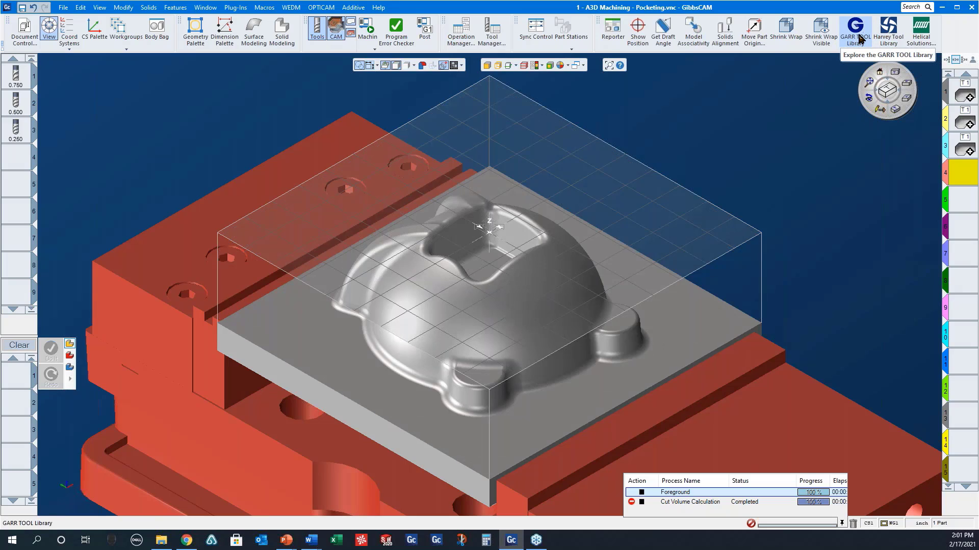
Review the product page of 0.5 in, 3-flute end mill 48456 from the Helical Solutions library and import that tool.
{"action": "left_click", "coordinate": [920, 34]}
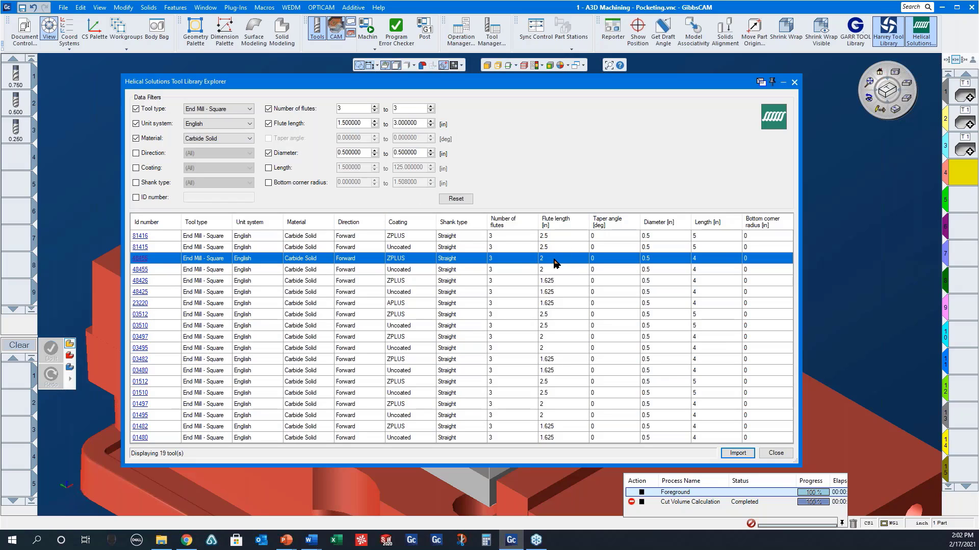
{"action": "left_click", "coordinate": [137, 258]}
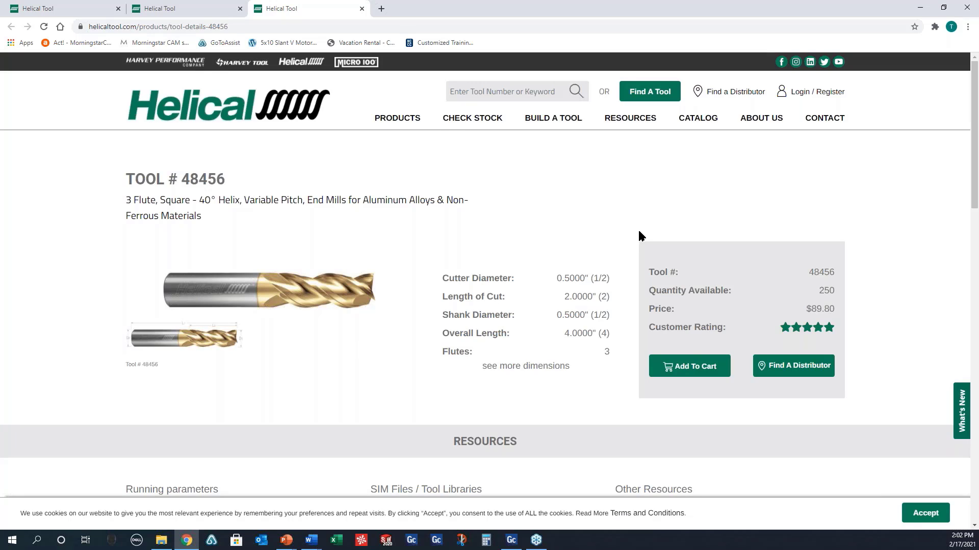
{"action": "left_click", "coordinate": [920, 9]}
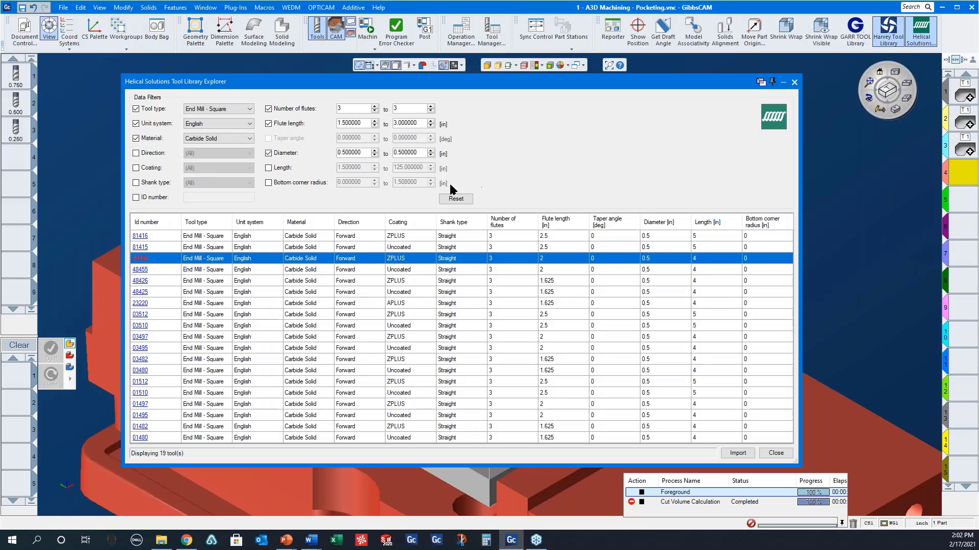
{"action": "left_click", "coordinate": [737, 453]}
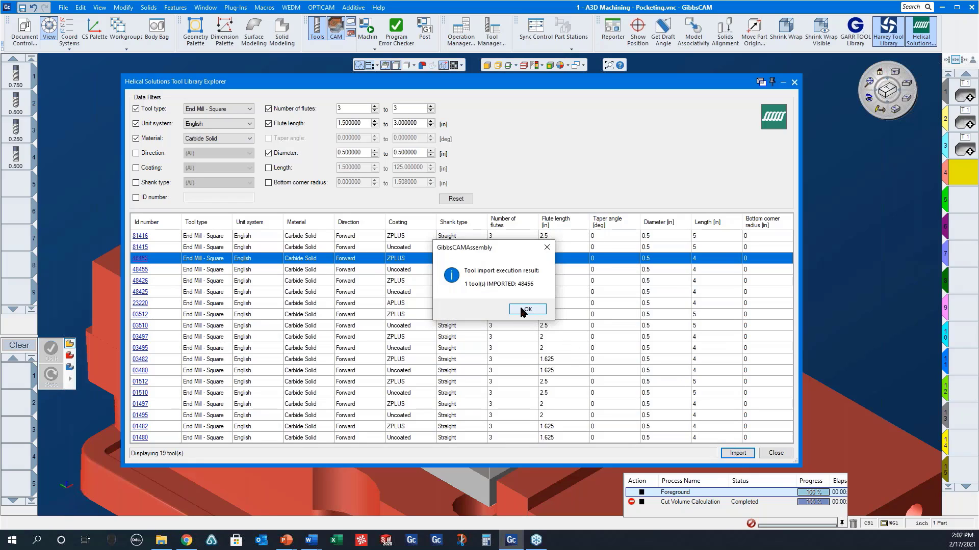
{"action": "left_click", "coordinate": [520, 309]}
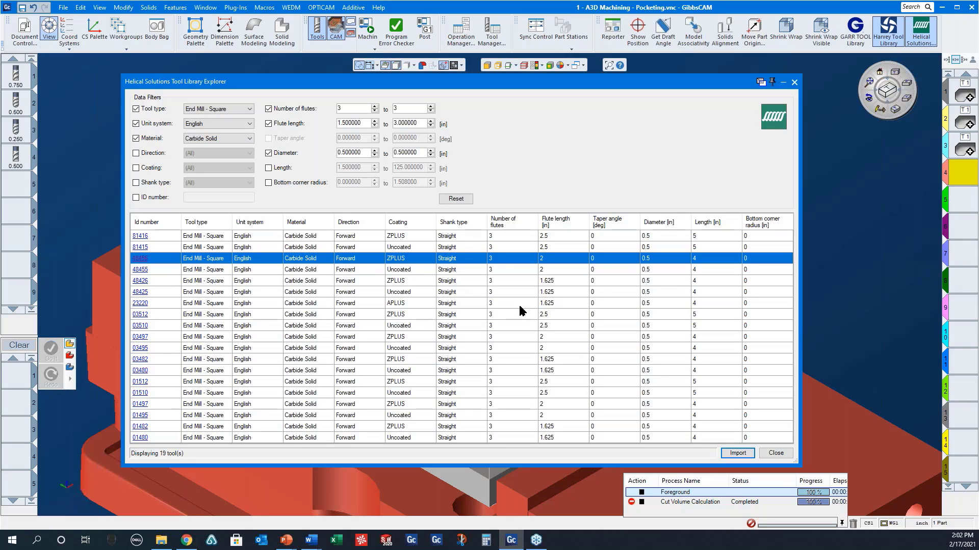
{"action": "left_click", "coordinate": [793, 82]}
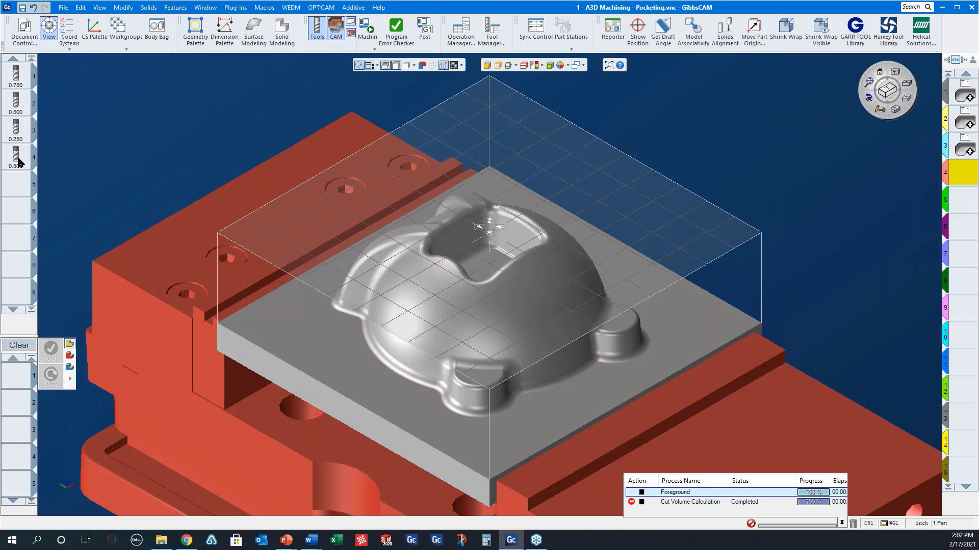
Add an Advanced 3D pocketing process for the imported end mill with 0.1 clearances, top depth 0 and floor depth -1.81102 from the plate face.
{"action": "left_click_drag", "start_coordinate": [17, 162], "coordinate": [19, 377]}
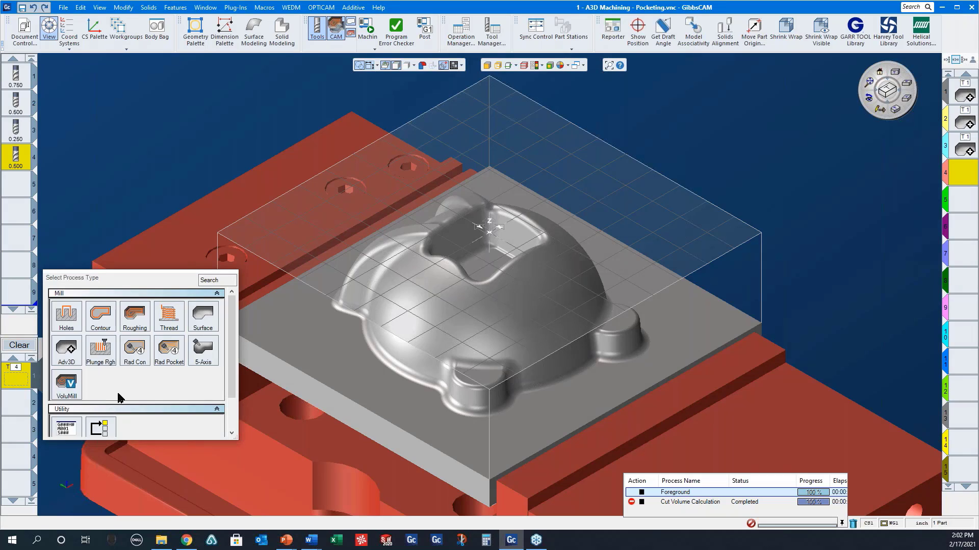
{"action": "left_click", "coordinate": [70, 360]}
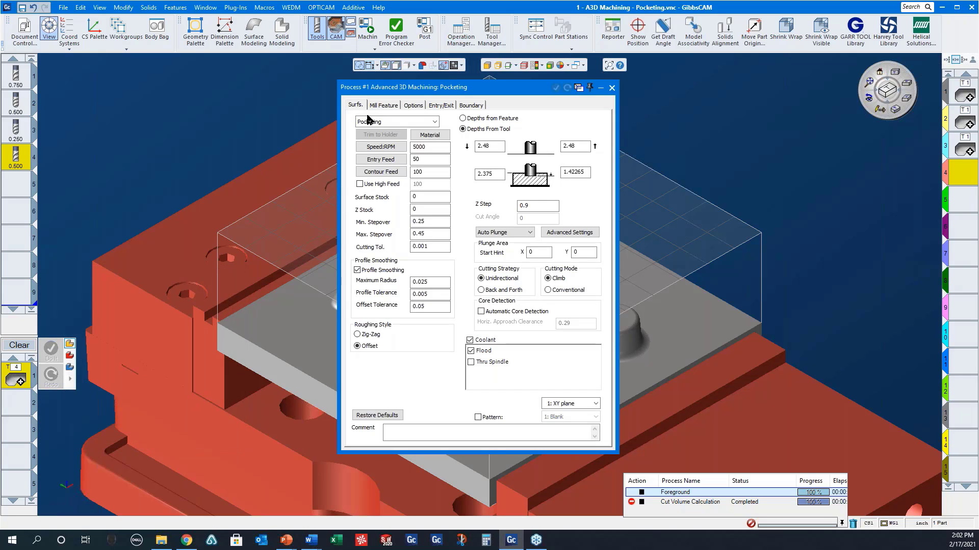
{"action": "left_click_drag", "start_coordinate": [493, 147], "coordinate": [471, 147]}
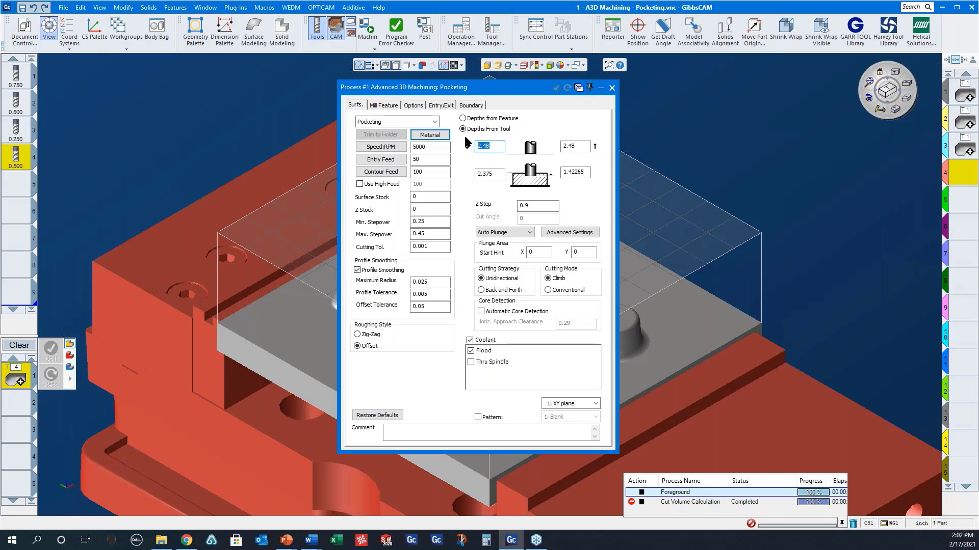
{"action": "type", "text": ".1"}
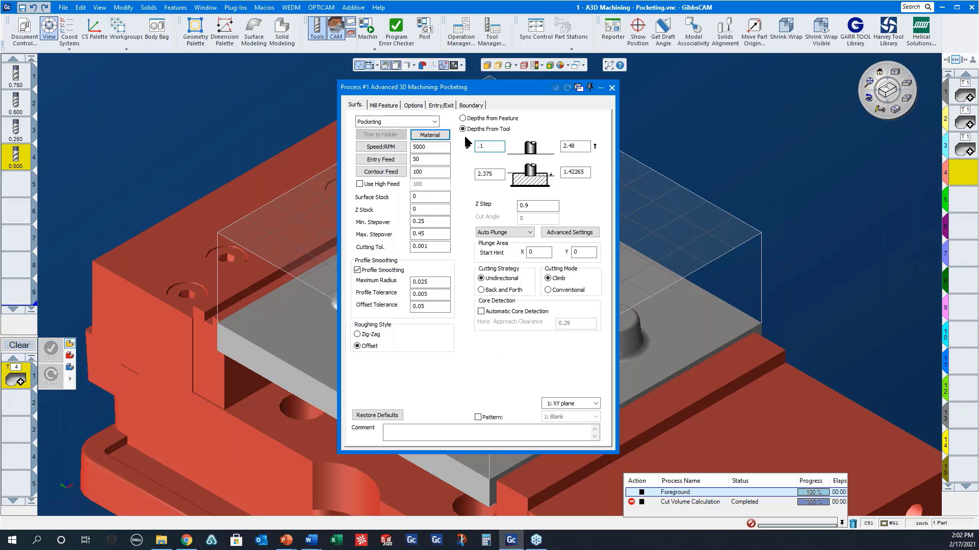
{"action": "key", "text": "Tab"}
{"action": "type", "text": "0"}
{"action": "double_click", "coordinate": [571, 146]}
{"action": "type", "text": ".1"}
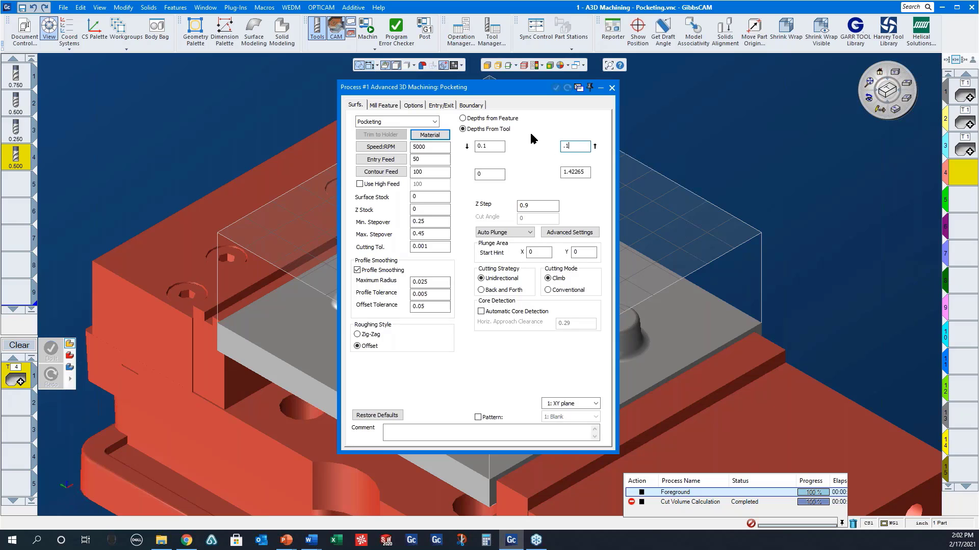
{"action": "key", "text": "Tab"}
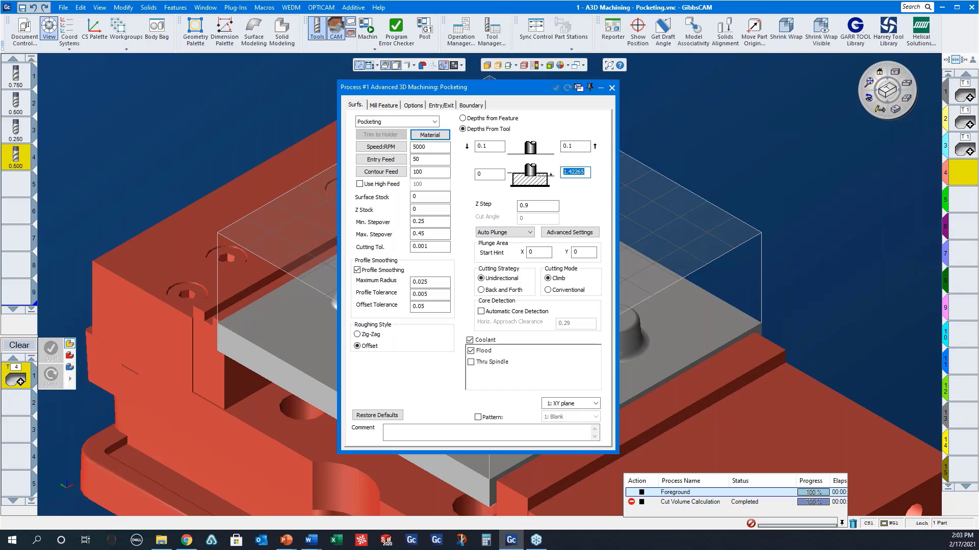
{"action": "left_click", "coordinate": [682, 329], "text": "alt"}
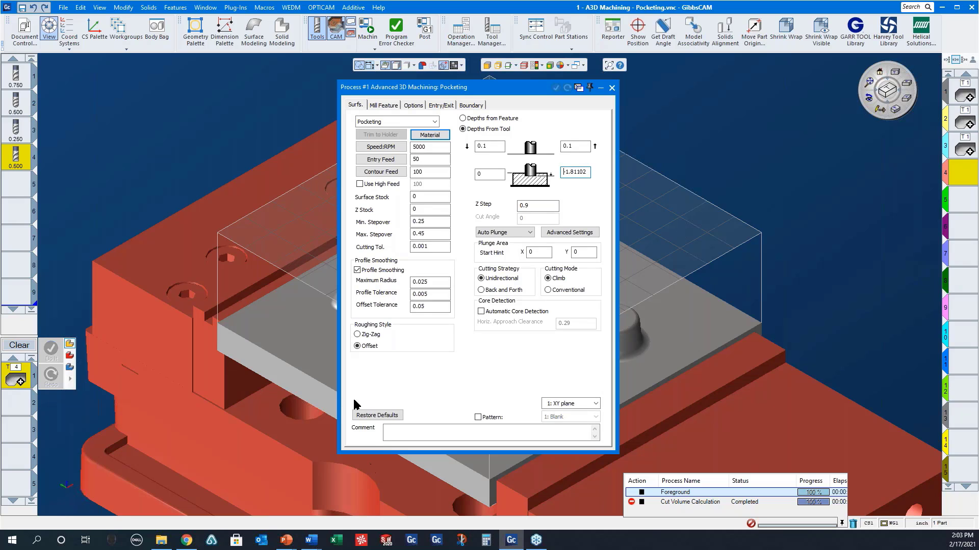
Restore the process defaults and generate the pocketing toolpath on the part body.
{"action": "left_click", "coordinate": [373, 415]}
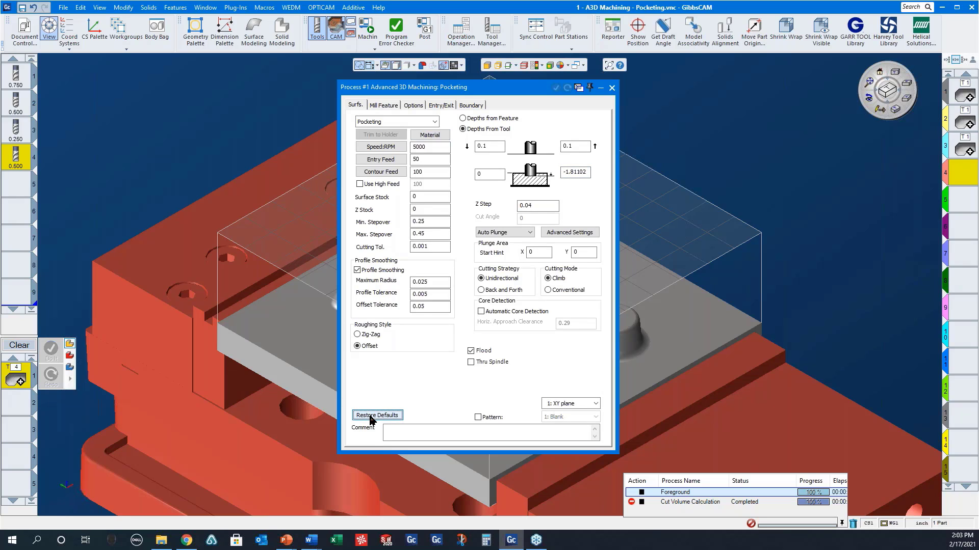
{"action": "left_click", "coordinate": [677, 337]}
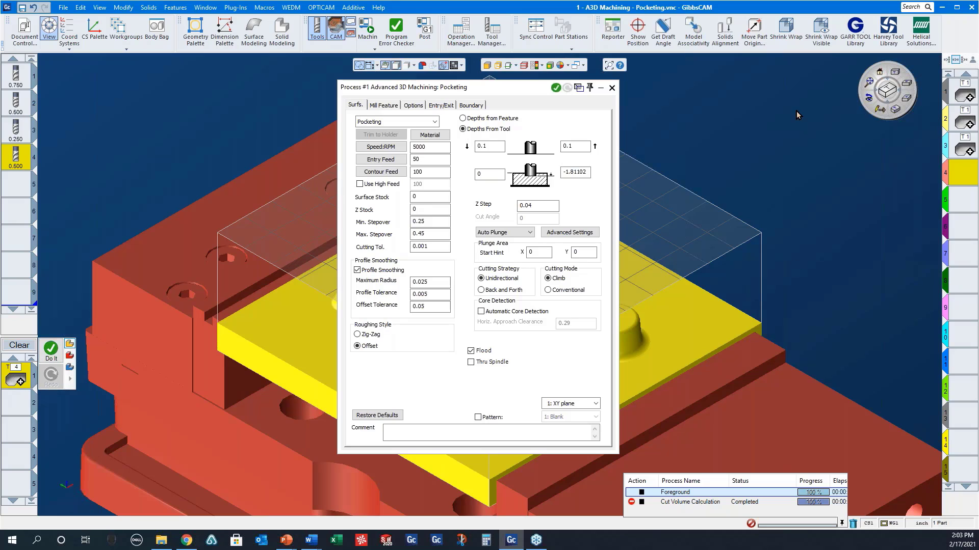
{"action": "right_click", "coordinate": [719, 140]}
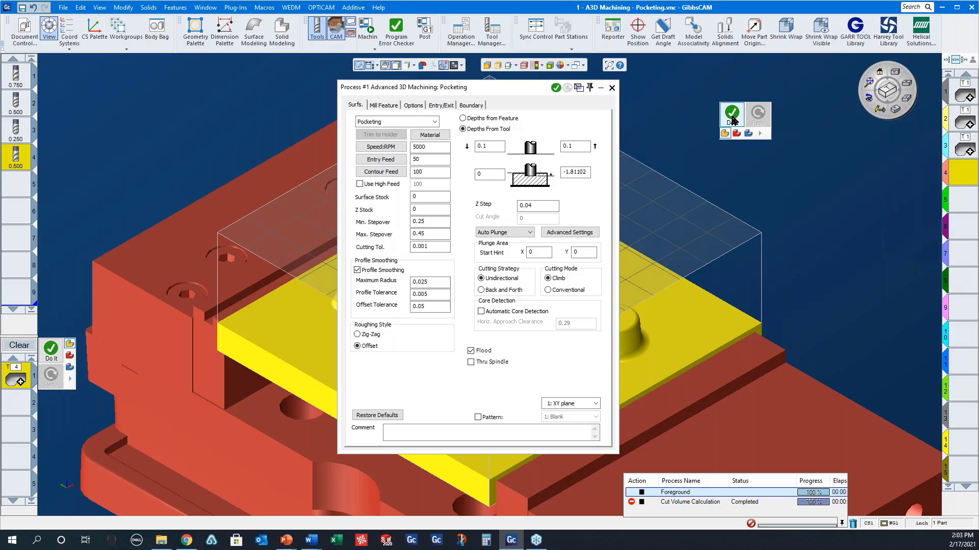
{"action": "left_click", "coordinate": [731, 114]}
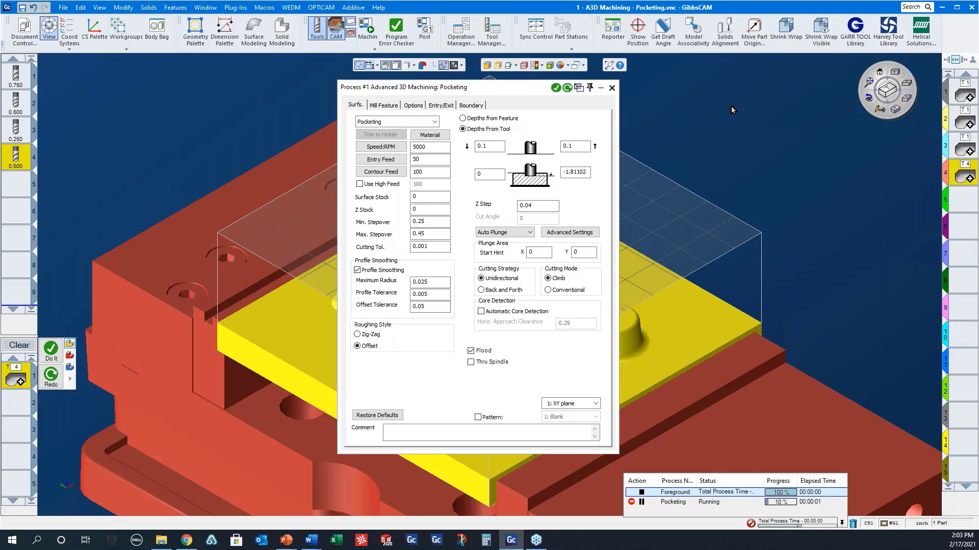
{"action": "left_click", "coordinate": [612, 88]}
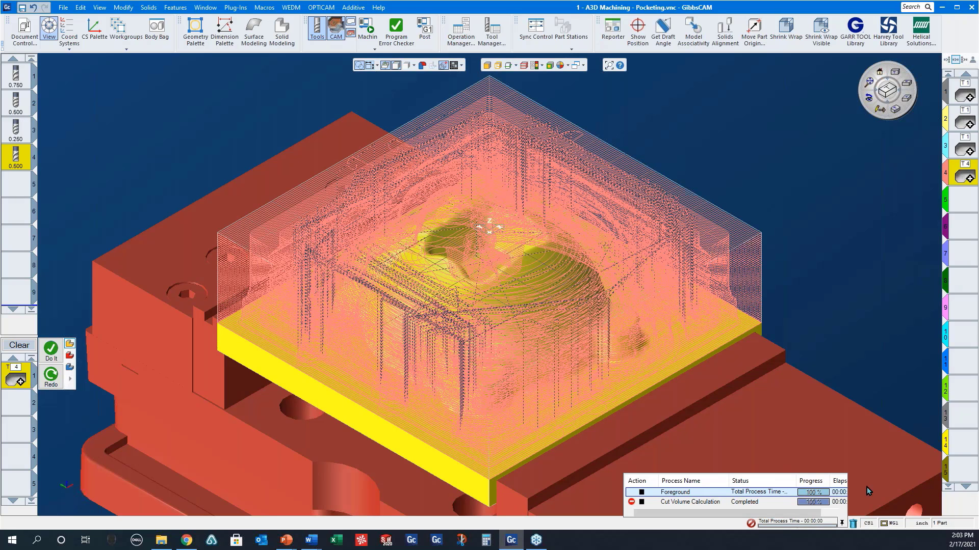
Simulate the machining of the part with Op Sim through to the end of the program and close the simulation.
{"action": "left_click", "coordinate": [367, 36]}
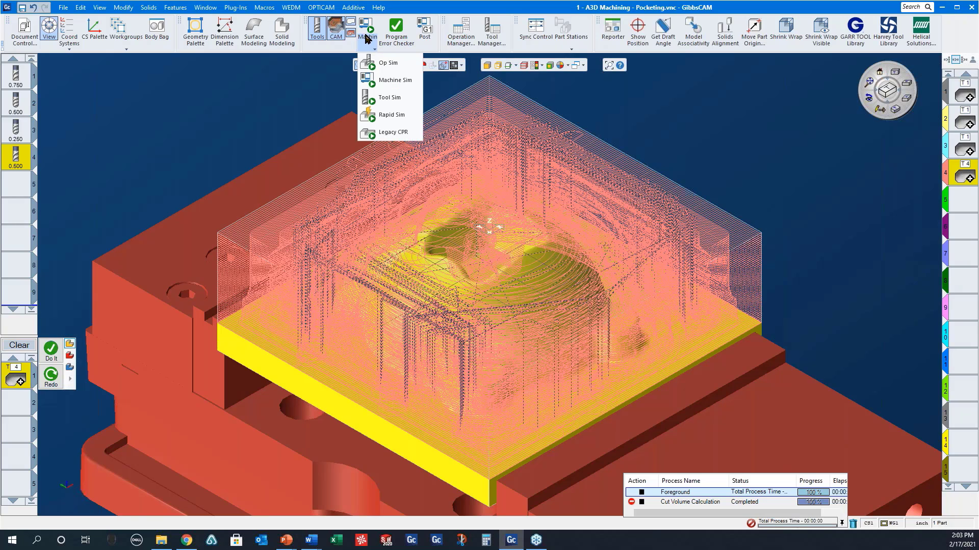
{"action": "left_click", "coordinate": [388, 63]}
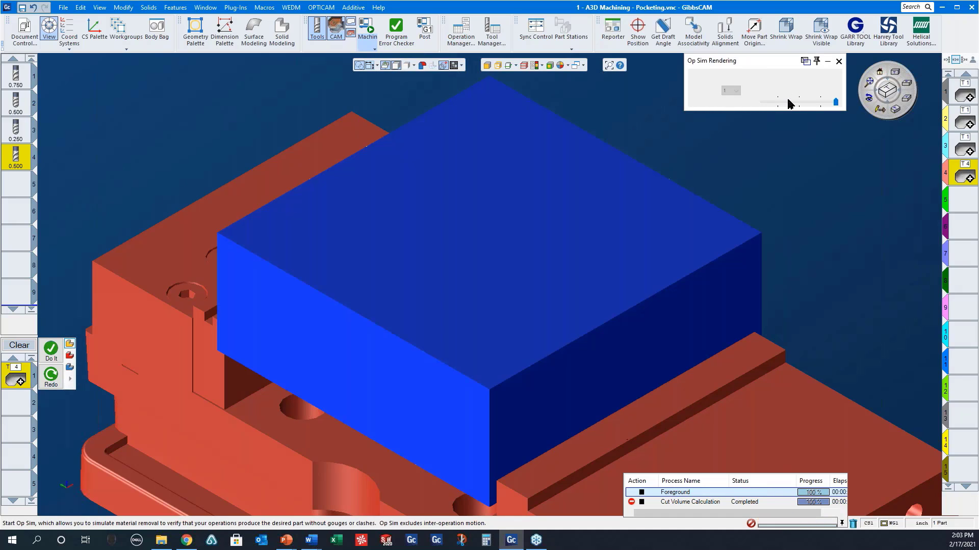
{"action": "left_click", "coordinate": [798, 91]}
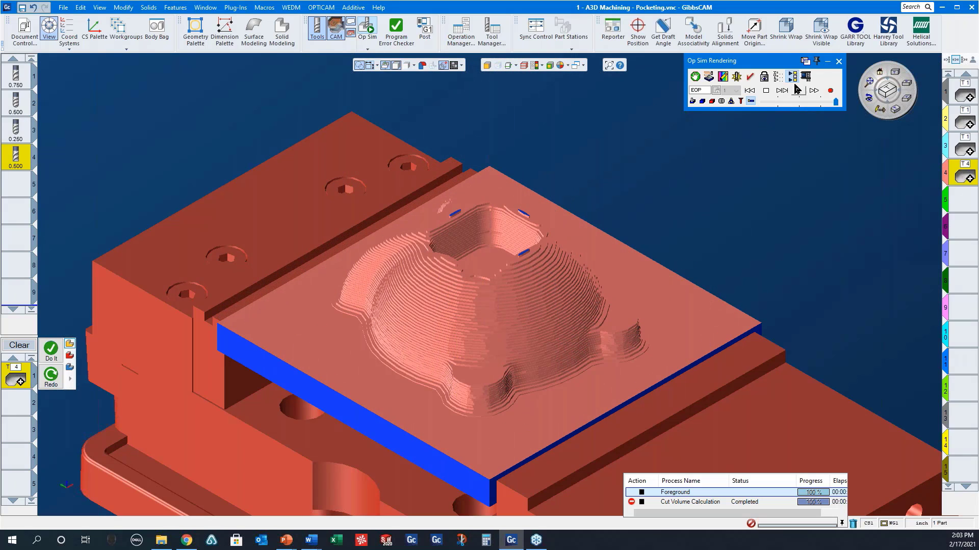
{"action": "left_click", "coordinate": [839, 61]}
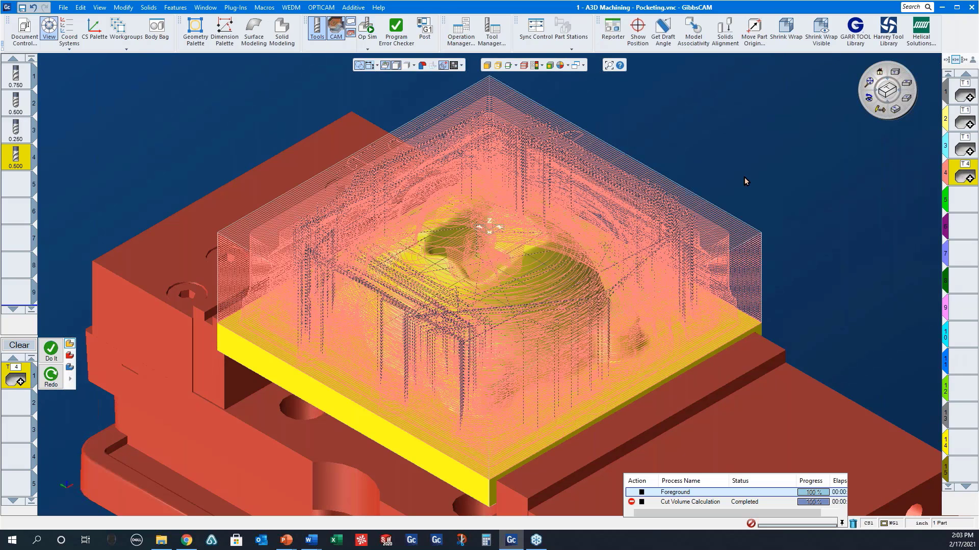
Examine the first operation's available Advanced 3D process types and its Helix Ramping settings.
{"action": "left_click", "coordinate": [963, 99]}
{"action": "double_click", "coordinate": [963, 100]}
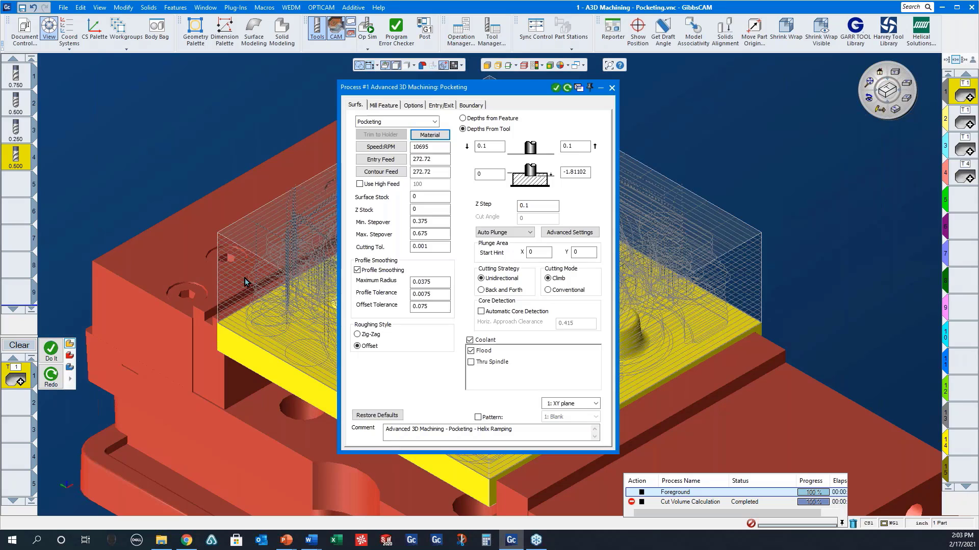
{"action": "left_click", "coordinate": [411, 124]}
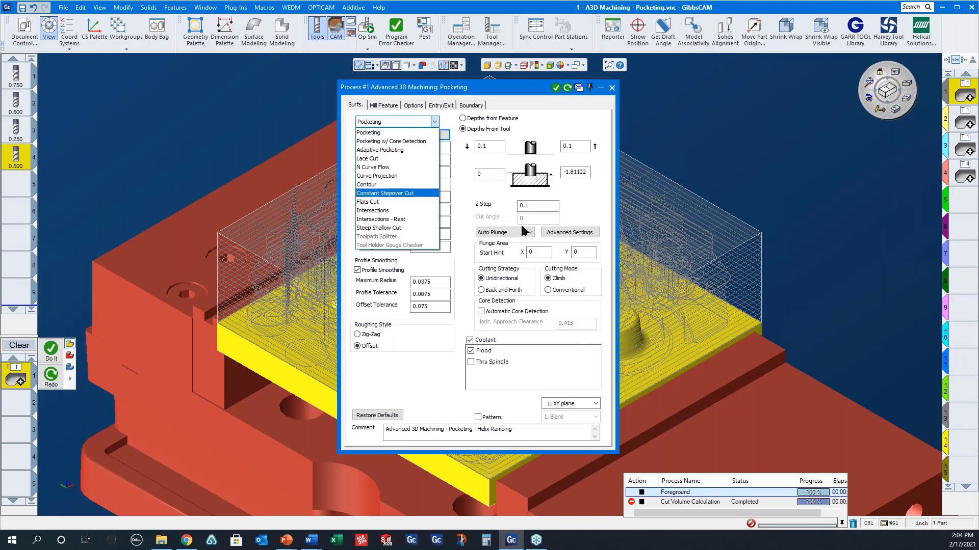
{"action": "left_click", "coordinate": [553, 361]}
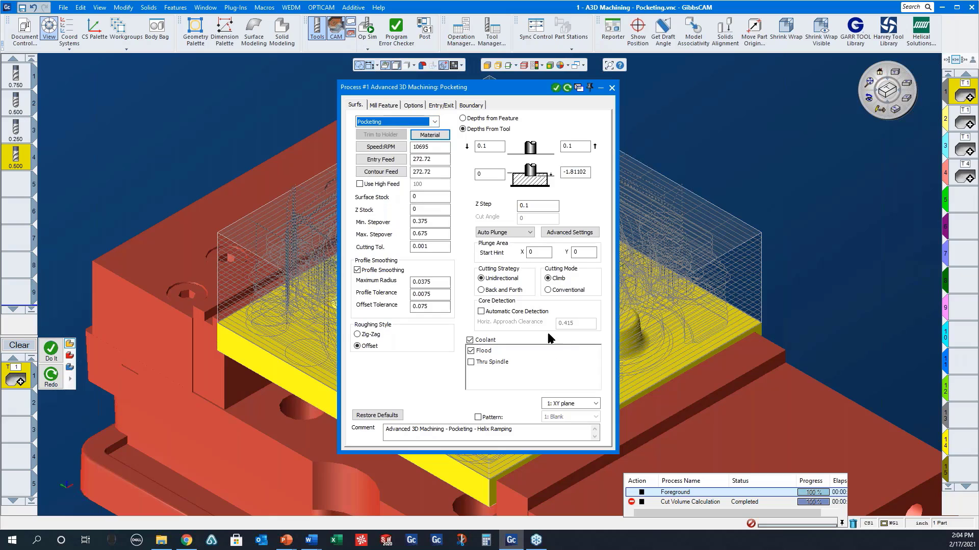
{"action": "left_click", "coordinate": [554, 234]}
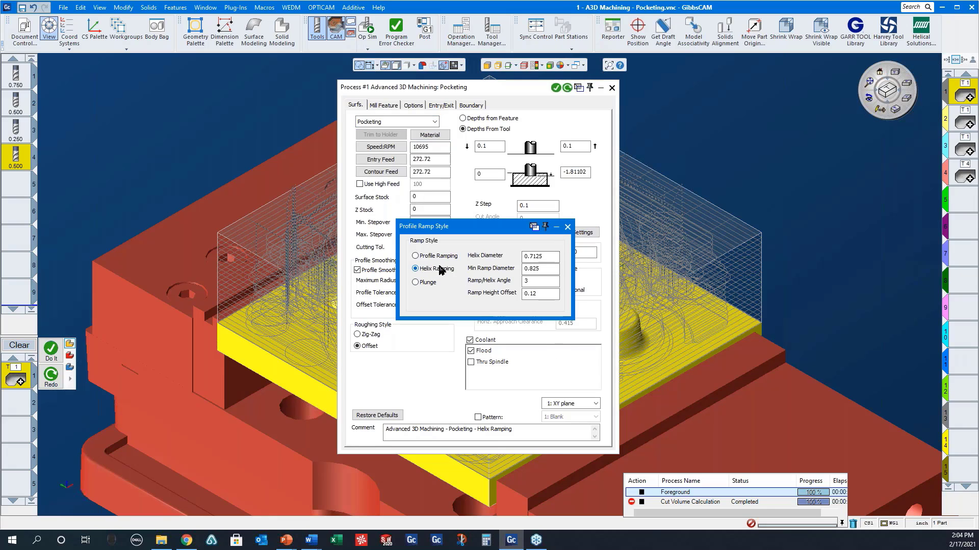
{"action": "left_click", "coordinate": [568, 227]}
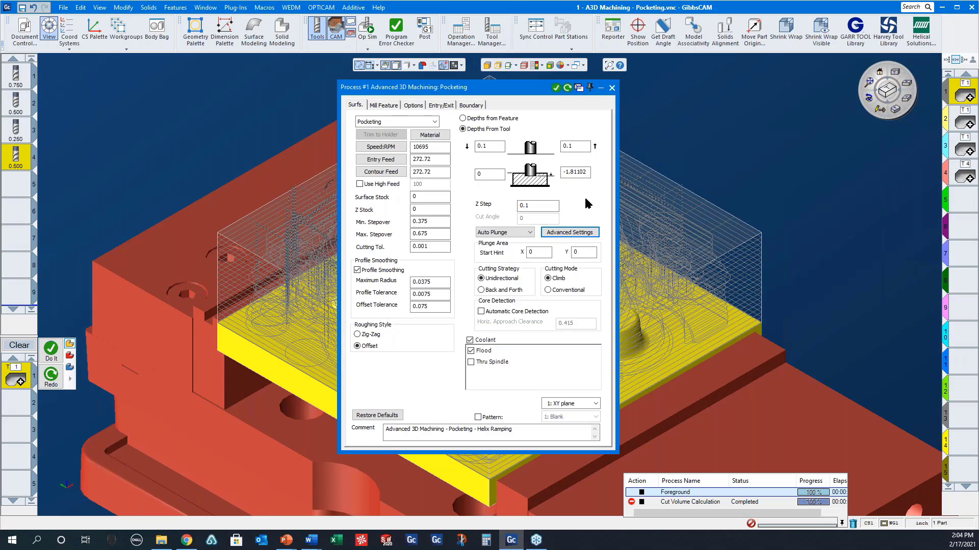
{"action": "left_click", "coordinate": [613, 88]}
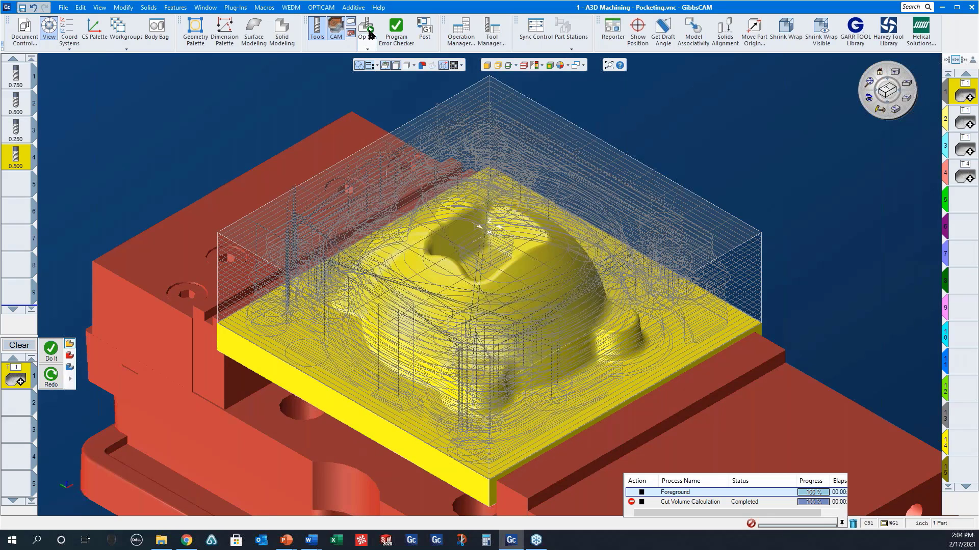
Replay the Op Sim simulation from the start at a reduced speed, raising the speed slightly while it runs.
{"action": "left_click", "coordinate": [368, 29]}
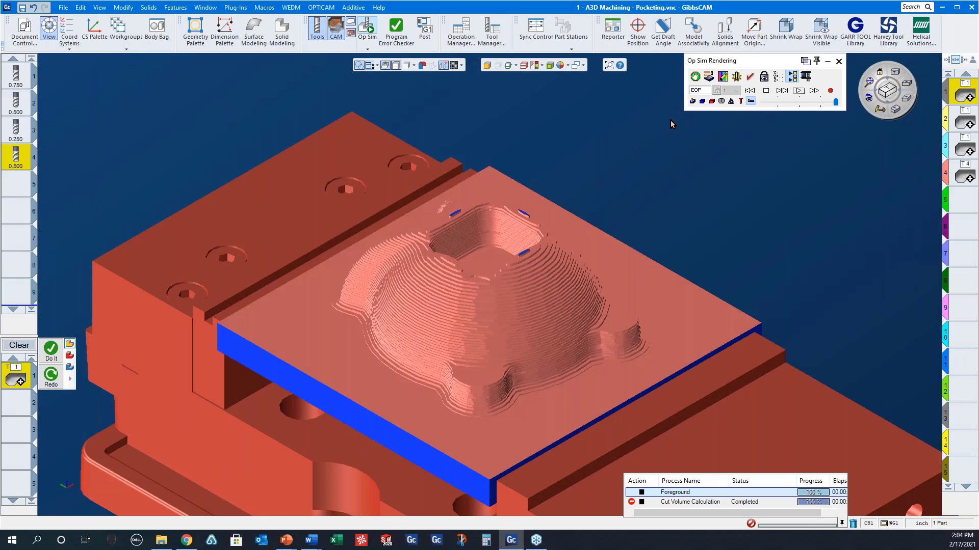
{"action": "left_click", "coordinate": [748, 91]}
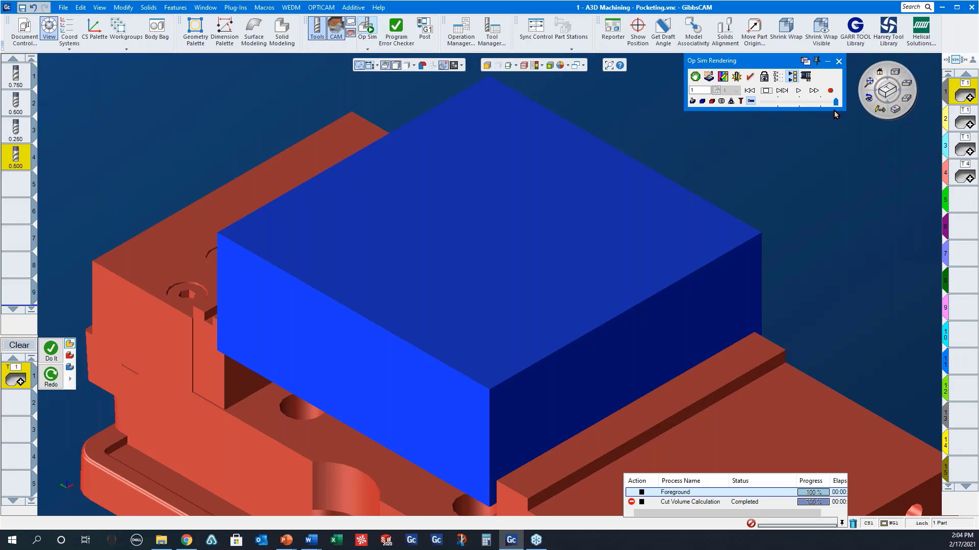
{"action": "left_click_drag", "start_coordinate": [836, 103], "coordinate": [795, 104]}
{"action": "left_click", "coordinate": [797, 92]}
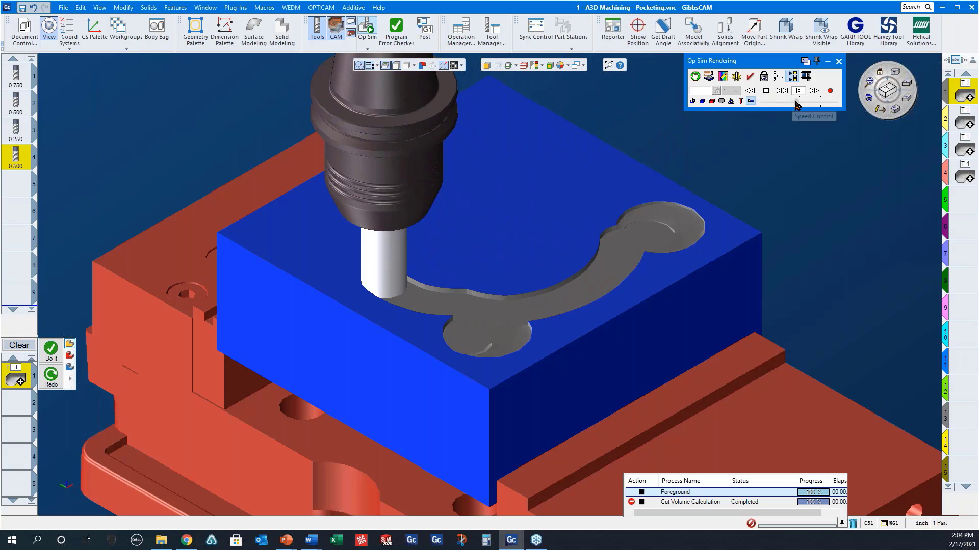
{"action": "left_click_drag", "start_coordinate": [793, 101], "coordinate": [806, 102]}
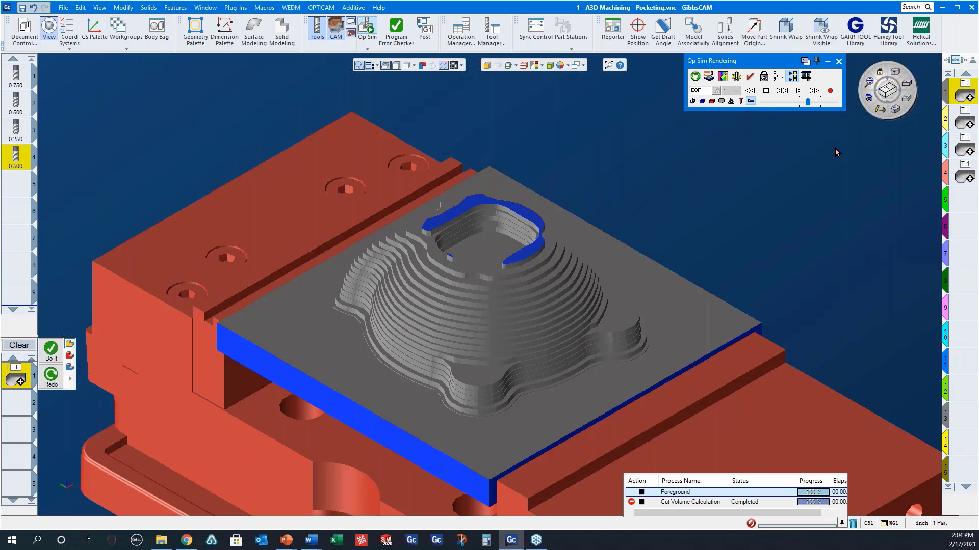
Close the simulation and examine the second operation's pocketing process and its Profile Ramping settings.
{"action": "left_click", "coordinate": [838, 61]}
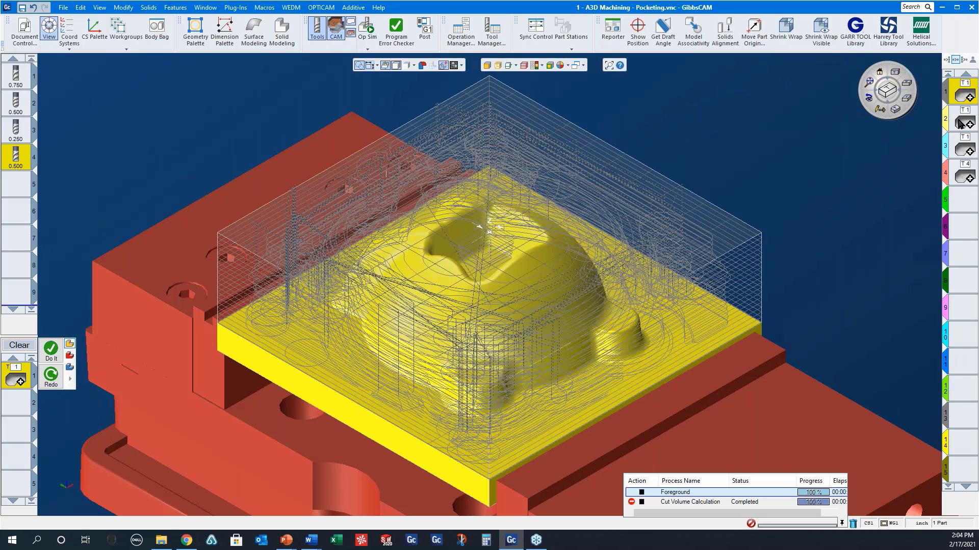
{"action": "left_click", "coordinate": [959, 124]}
{"action": "double_click", "coordinate": [960, 123]}
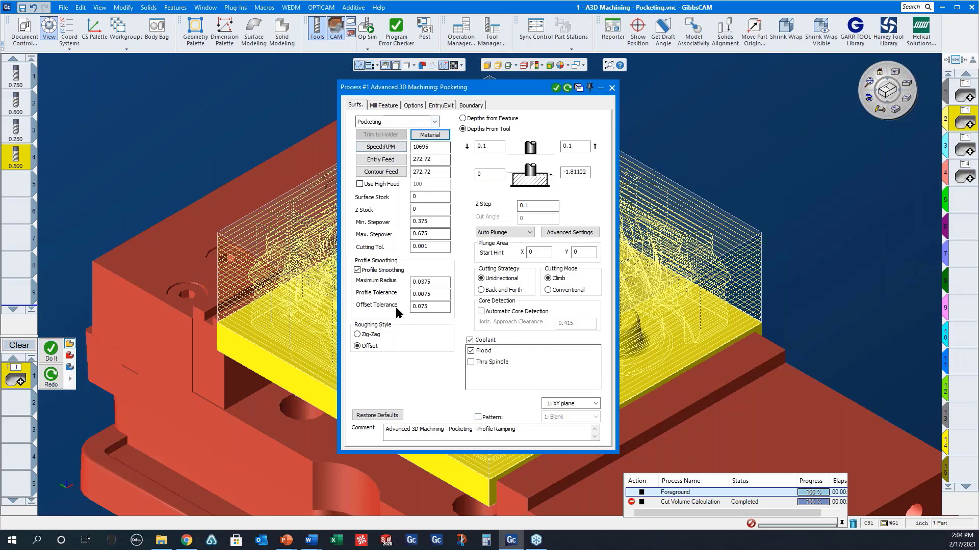
{"action": "left_click", "coordinate": [579, 234]}
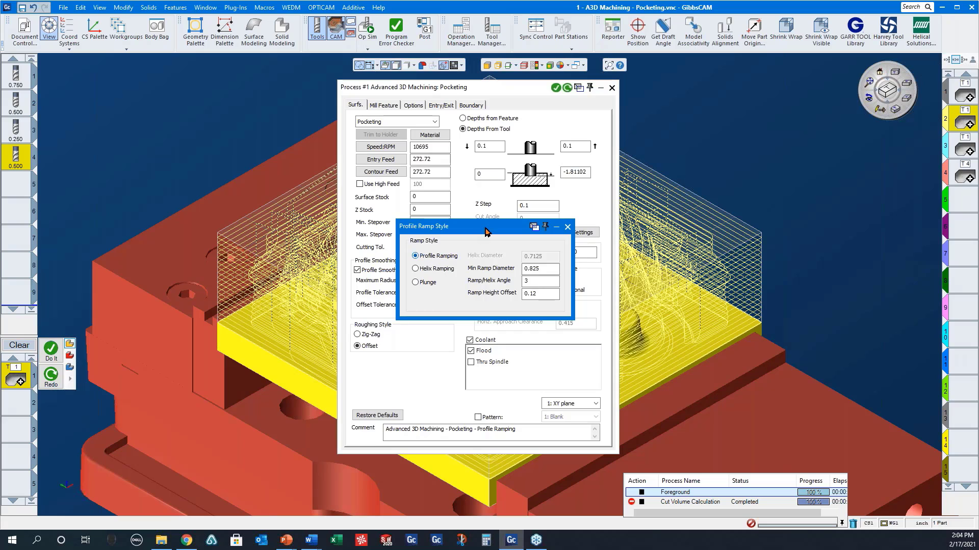
{"action": "left_click", "coordinate": [567, 227]}
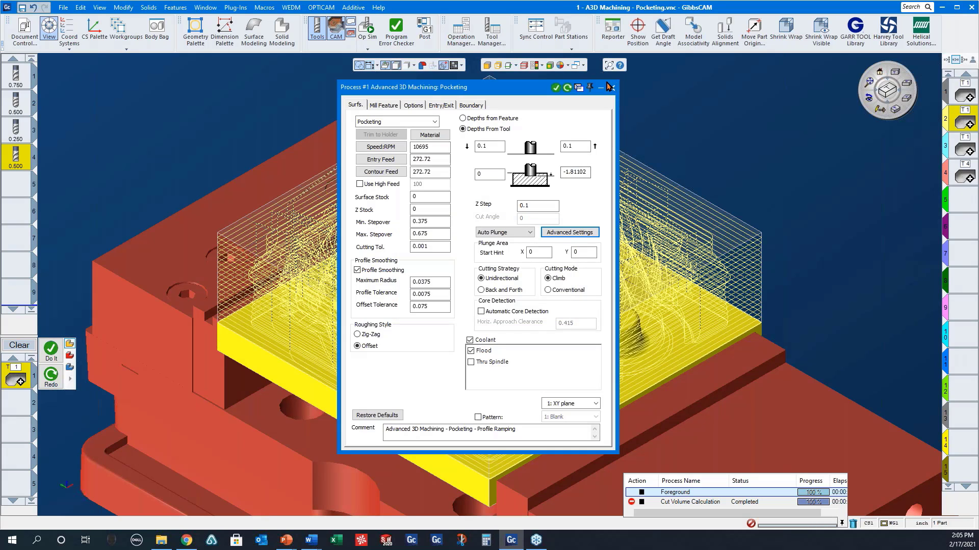
{"action": "left_click", "coordinate": [612, 90]}
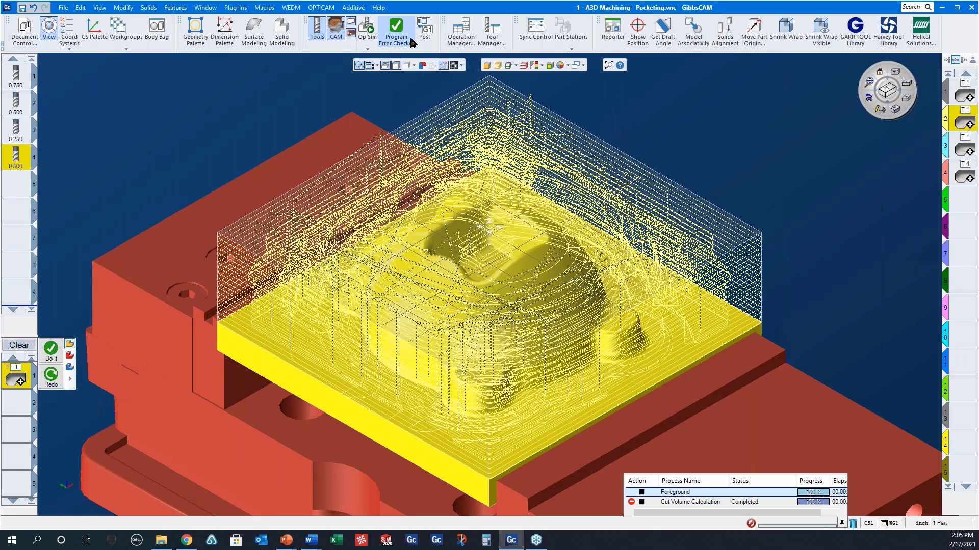
Simulate the second operation in Op Sim from the start at a reduced speed, raise the speed gradually, and close the simulation.
{"action": "left_click", "coordinate": [367, 30]}
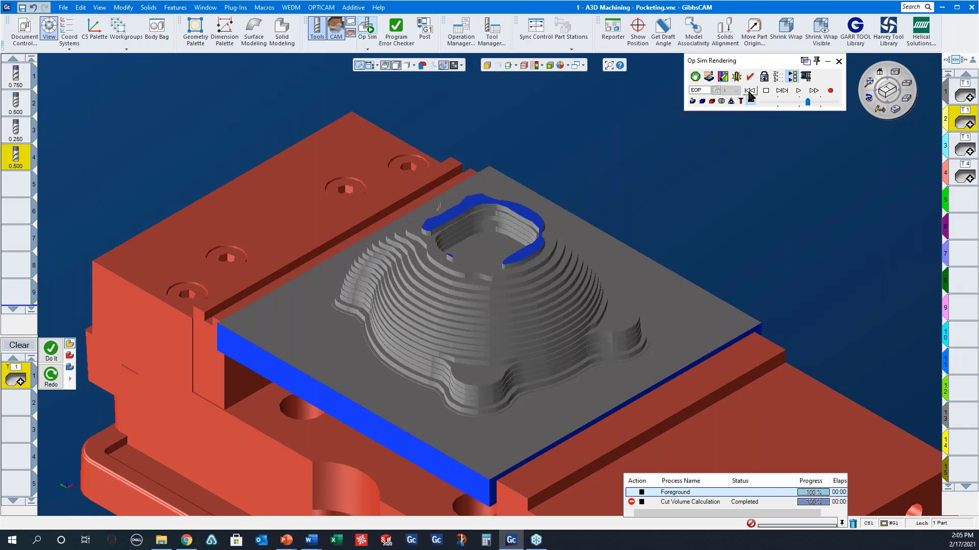
{"action": "left_click", "coordinate": [749, 92]}
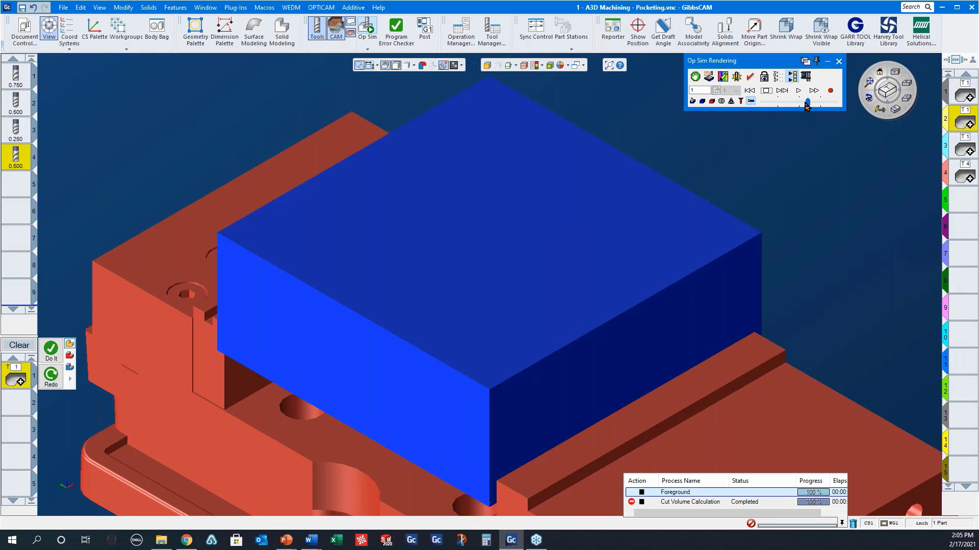
{"action": "left_click_drag", "start_coordinate": [806, 104], "coordinate": [788, 104]}
{"action": "left_click", "coordinate": [799, 91]}
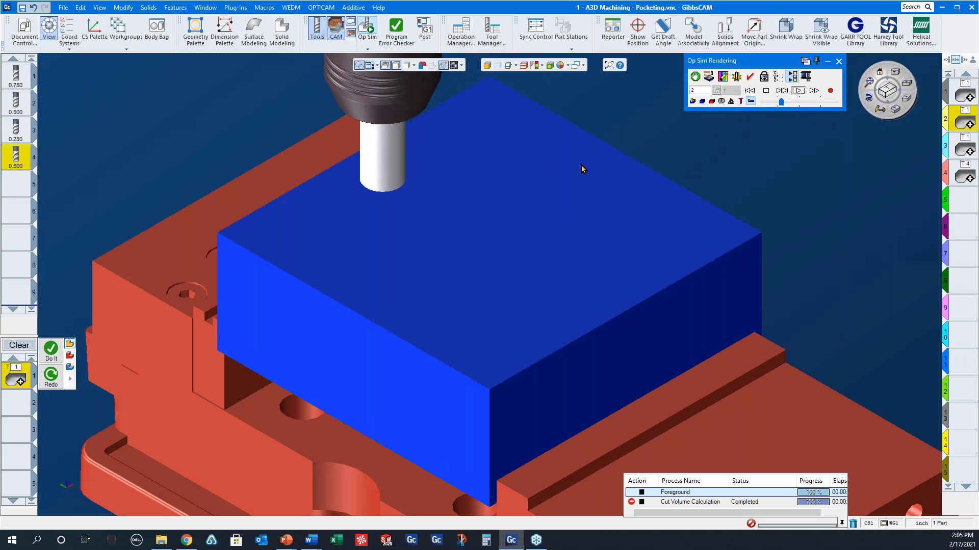
{"action": "left_click_drag", "start_coordinate": [779, 103], "coordinate": [792, 104]}
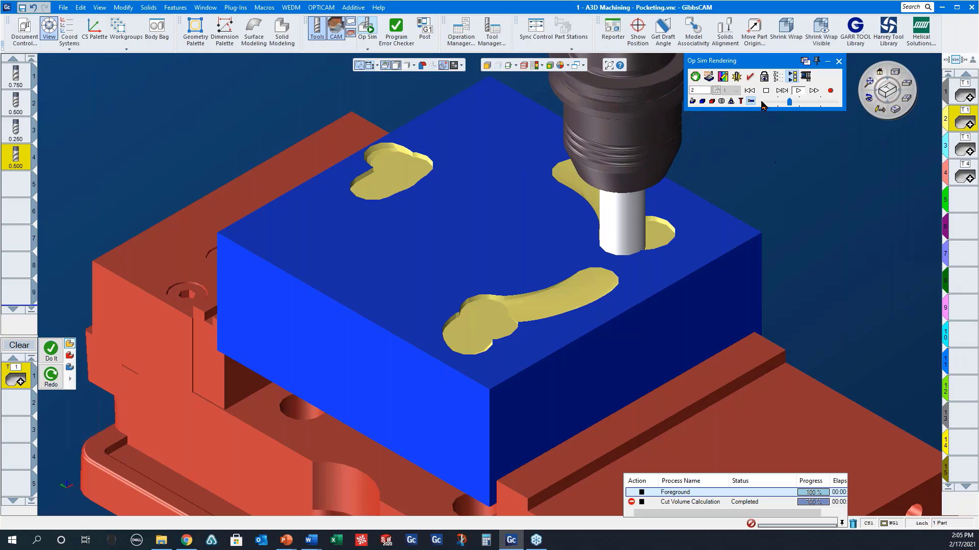
{"action": "left_click_drag", "start_coordinate": [787, 103], "coordinate": [799, 102]}
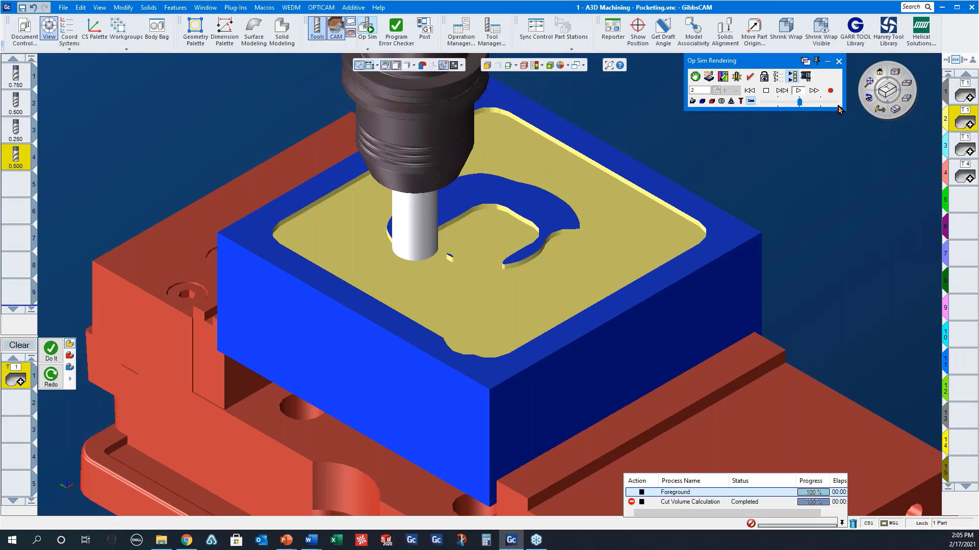
{"action": "left_click", "coordinate": [839, 61]}
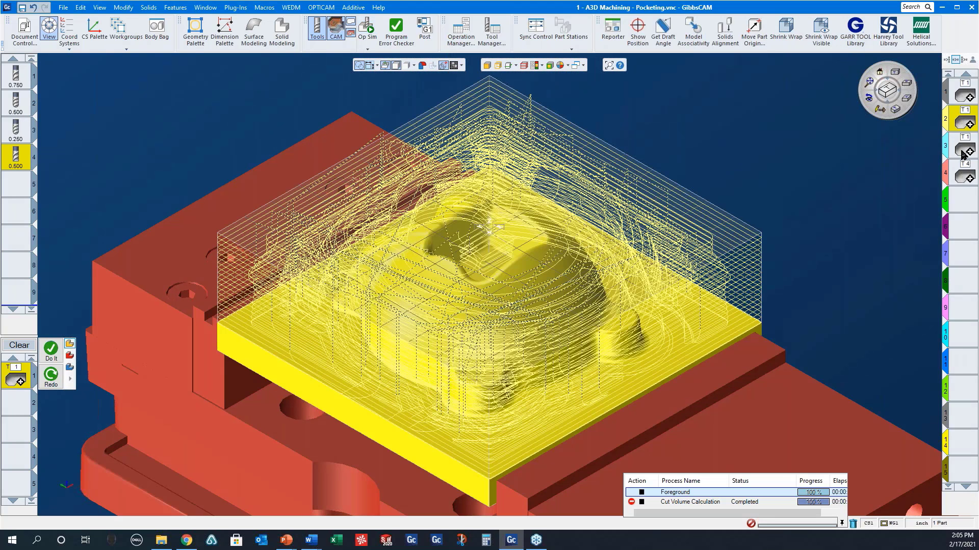
Examine the third operation's Automatic Core Detection settings and inspect its toolpath in top and isometric views.
{"action": "left_click", "coordinate": [962, 153]}
{"action": "double_click", "coordinate": [952, 153]}
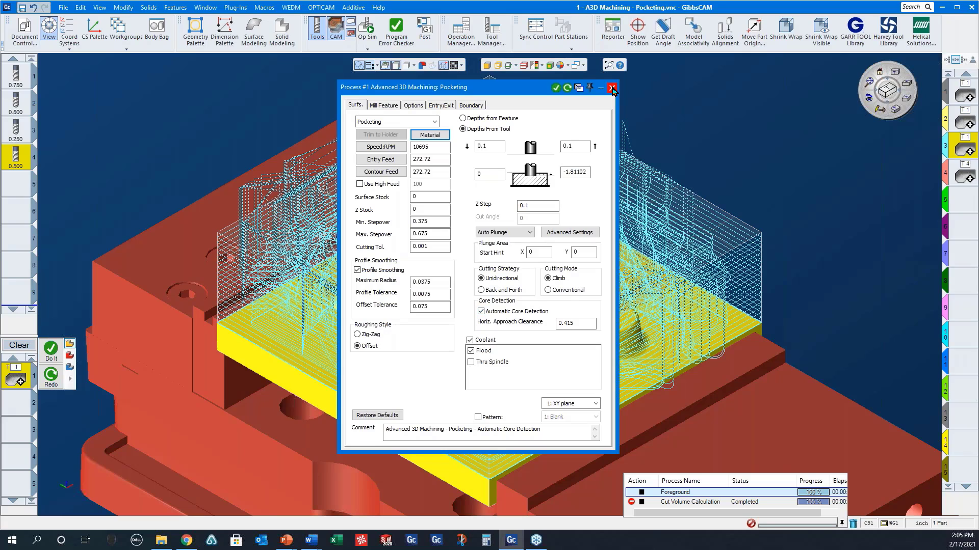
{"action": "left_click", "coordinate": [612, 89]}
{"action": "left_click", "coordinate": [893, 73]}
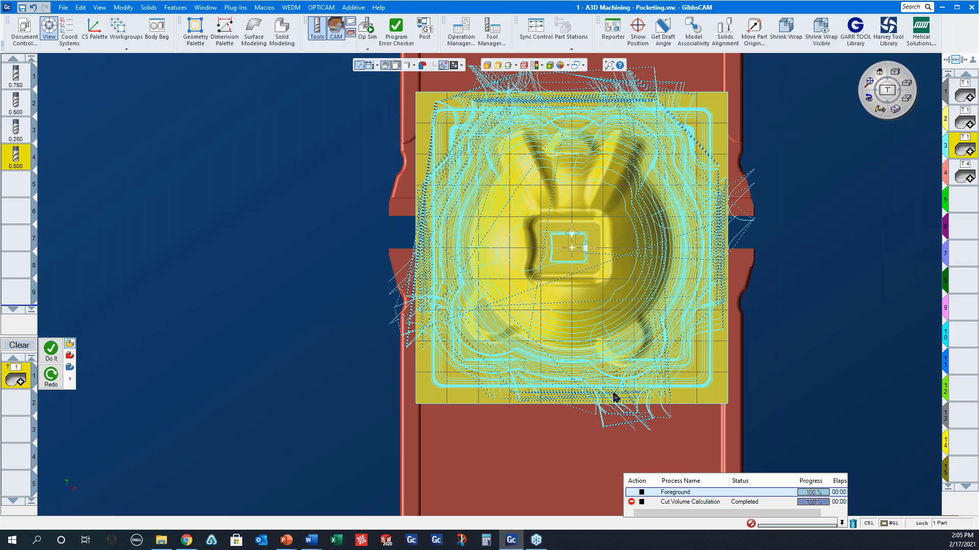
{"action": "left_click", "coordinate": [896, 111]}
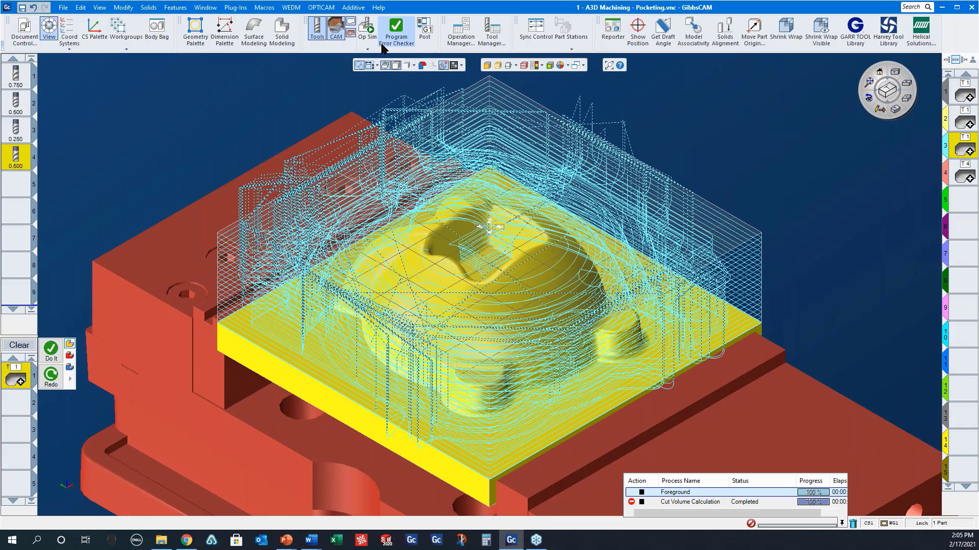
Simulate the third operation in Op Sim from the start, raise the playback speed slightly, and close the simulation.
{"action": "left_click", "coordinate": [368, 26]}
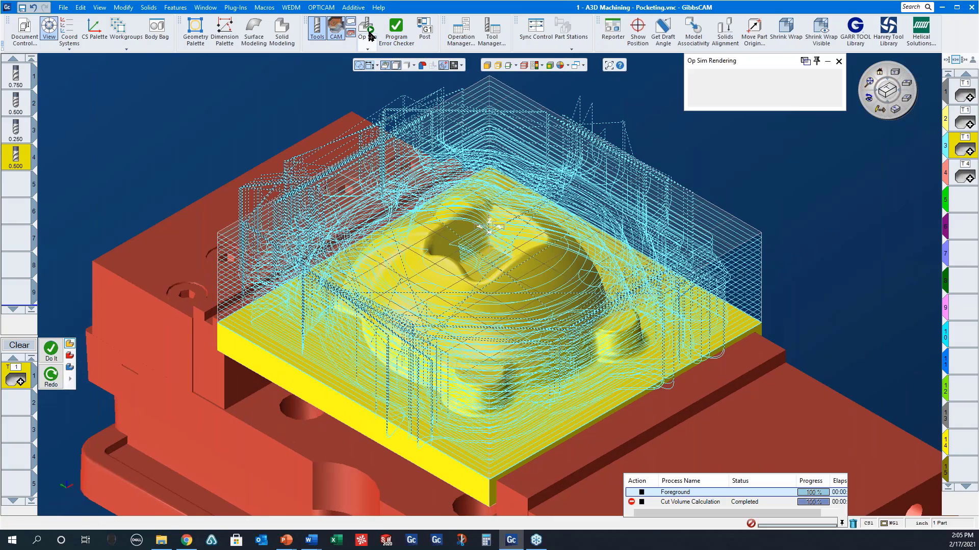
{"action": "left_click", "coordinate": [749, 90]}
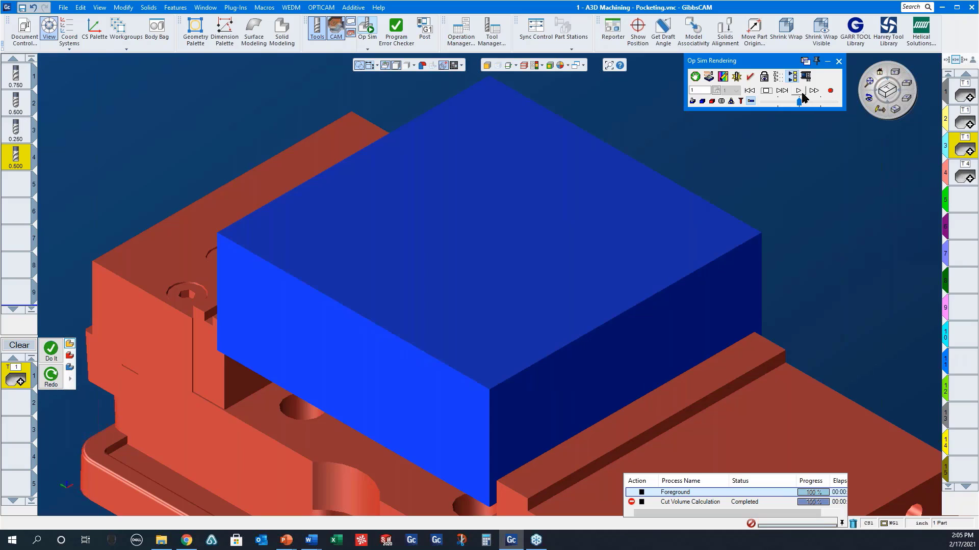
{"action": "left_click", "coordinate": [796, 92]}
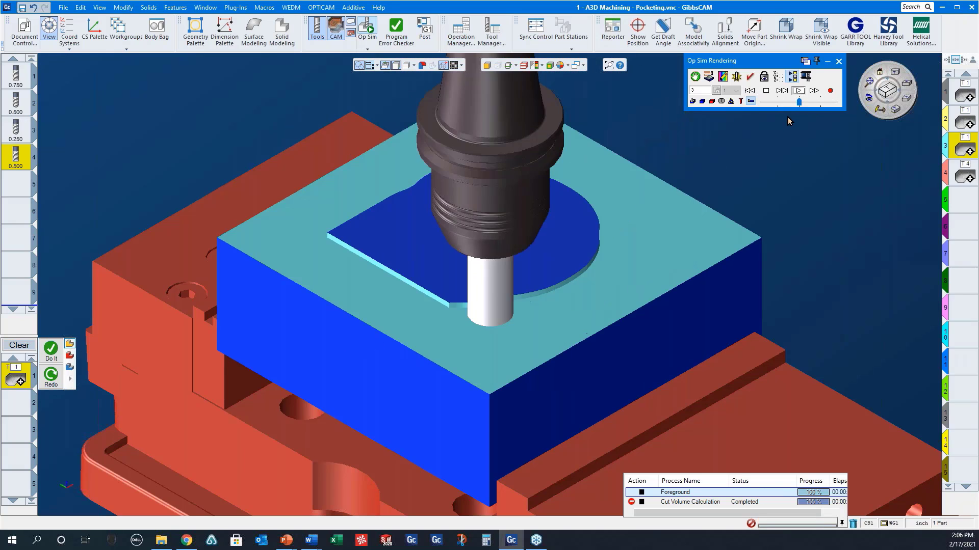
{"action": "mouse_move", "coordinate": [798, 102]}
{"action": "left_mouse_down"}
{"action": "mouse_move", "coordinate": [781, 92]}
{"action": "mouse_move", "coordinate": [806, 102]}
{"action": "left_mouse_up"}
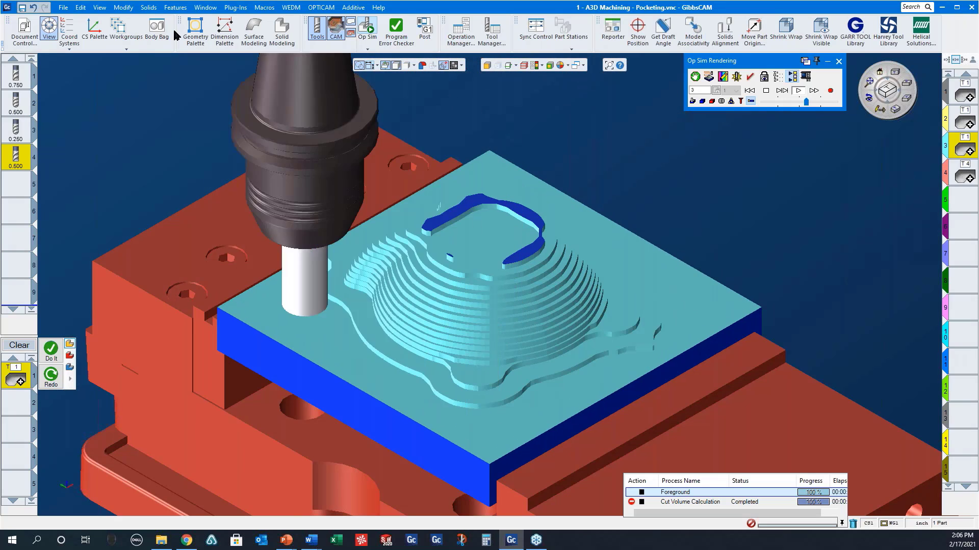
{"action": "left_click", "coordinate": [838, 62]}
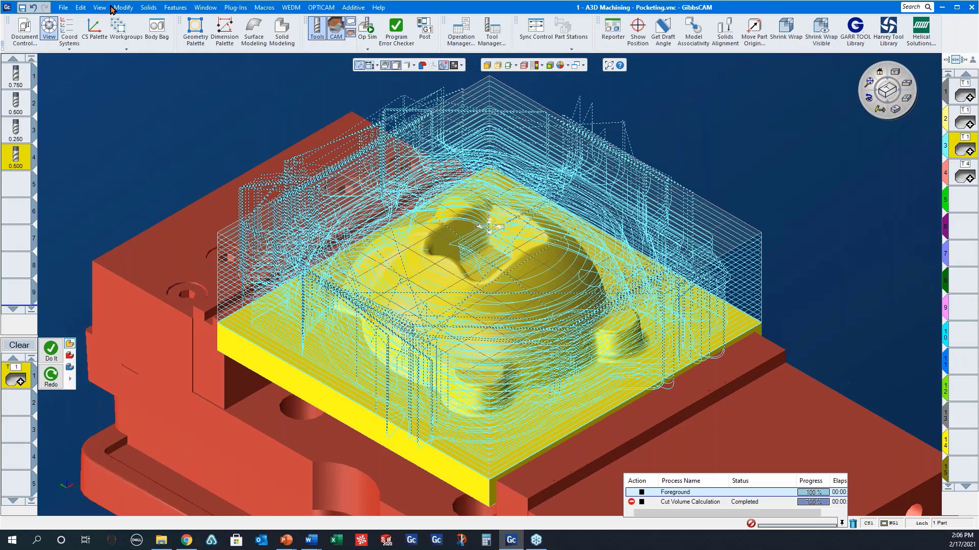
Open the part file "2 - A3D Machining - Pocketing with Core Detection.vnc" without saving changes to the current part.
{"action": "left_click", "coordinate": [64, 8]}
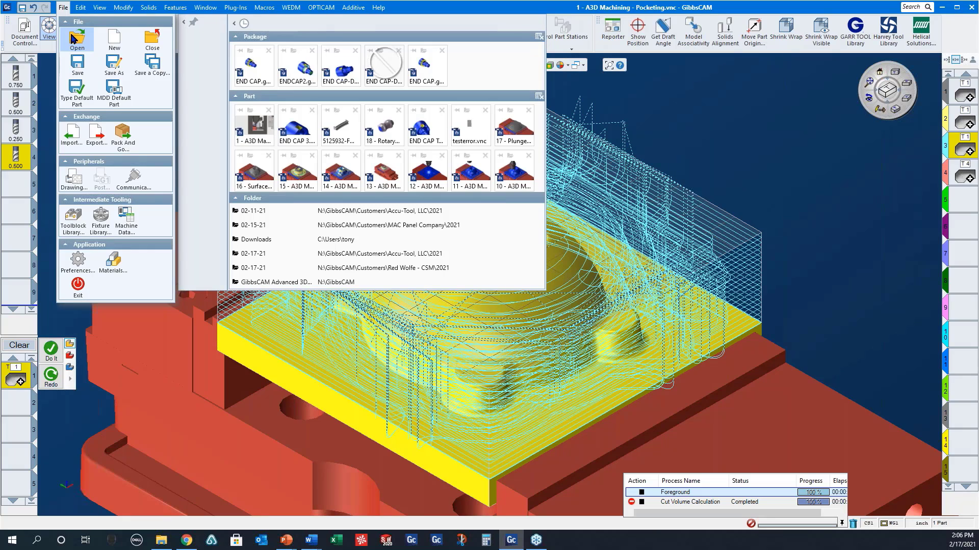
{"action": "left_click", "coordinate": [74, 39]}
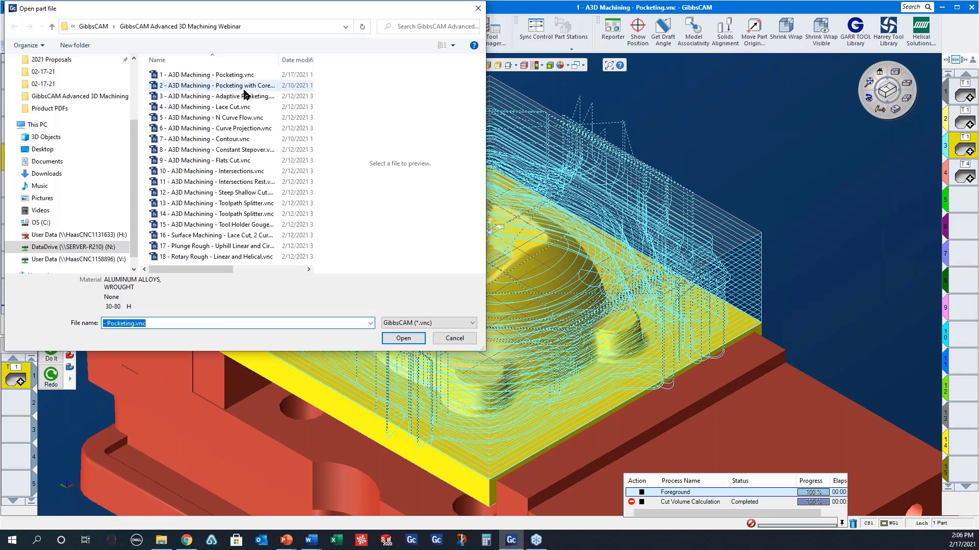
{"action": "left_click", "coordinate": [245, 89]}
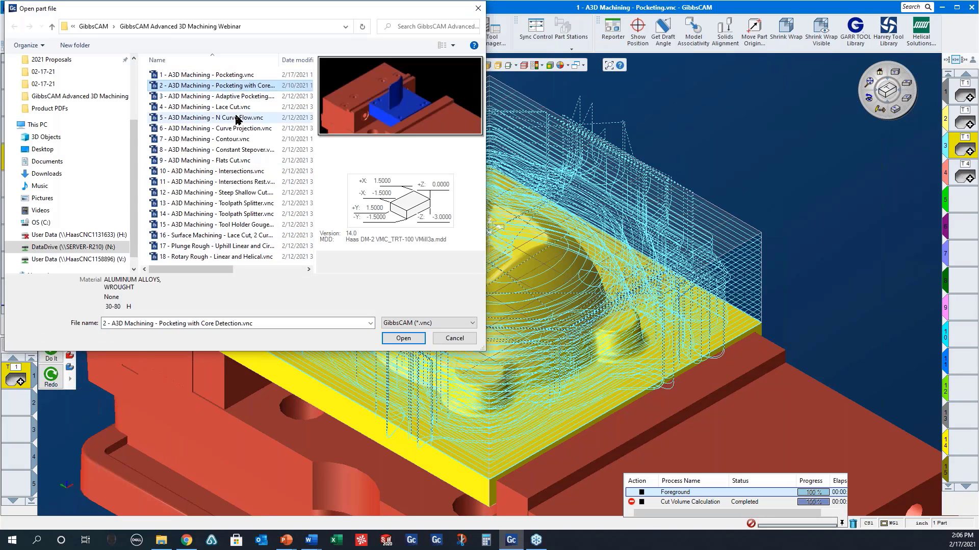
{"action": "left_click", "coordinate": [402, 339]}
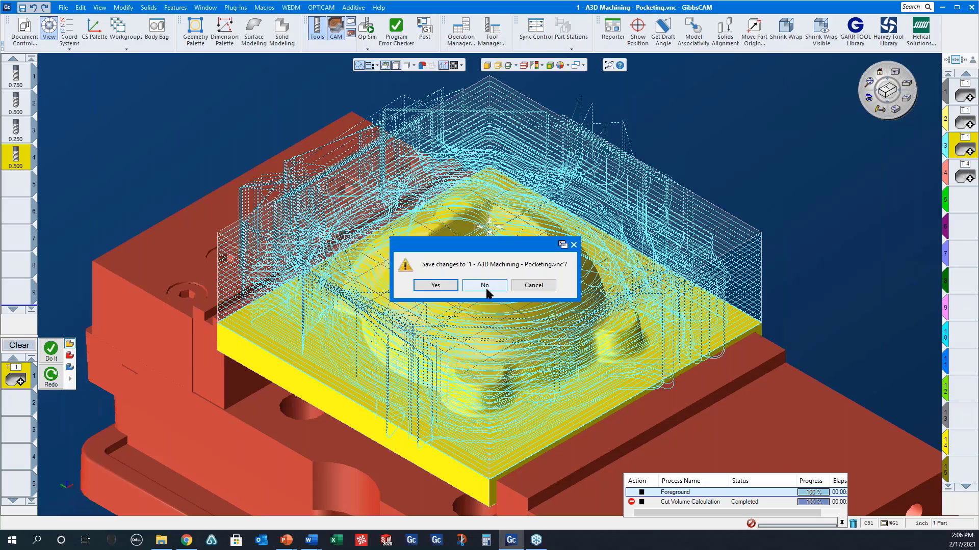
{"action": "left_click", "coordinate": [488, 286]}
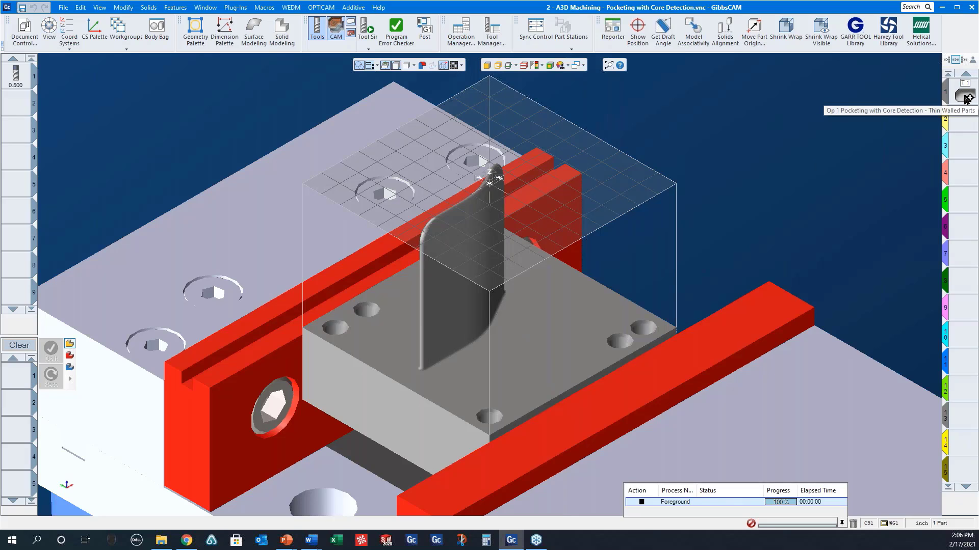
Examine the Pocketing w/ Core Detection process settings for the thin-walled part alongside its toolpath, and close the process.
{"action": "left_click", "coordinate": [965, 98]}
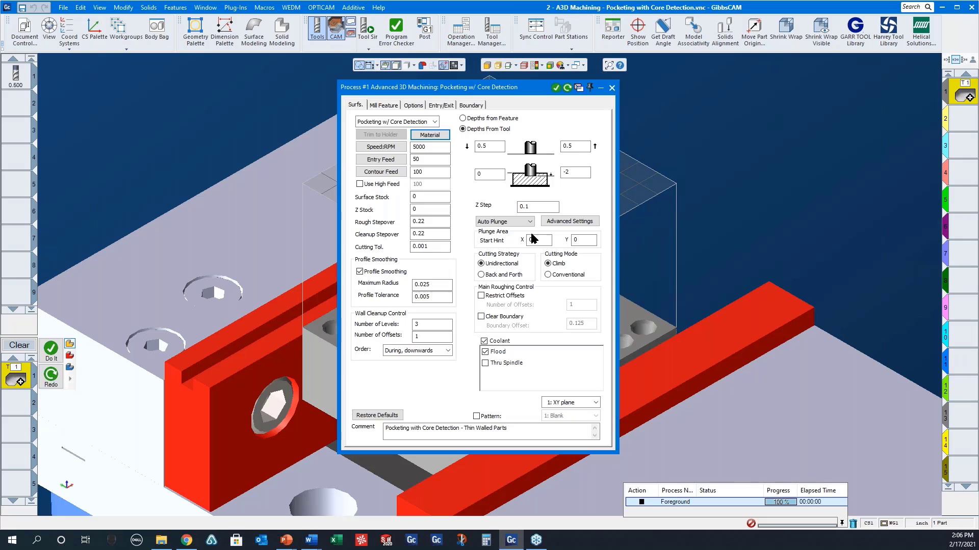
{"action": "left_click_drag", "start_coordinate": [523, 86], "coordinate": [256, 135]}
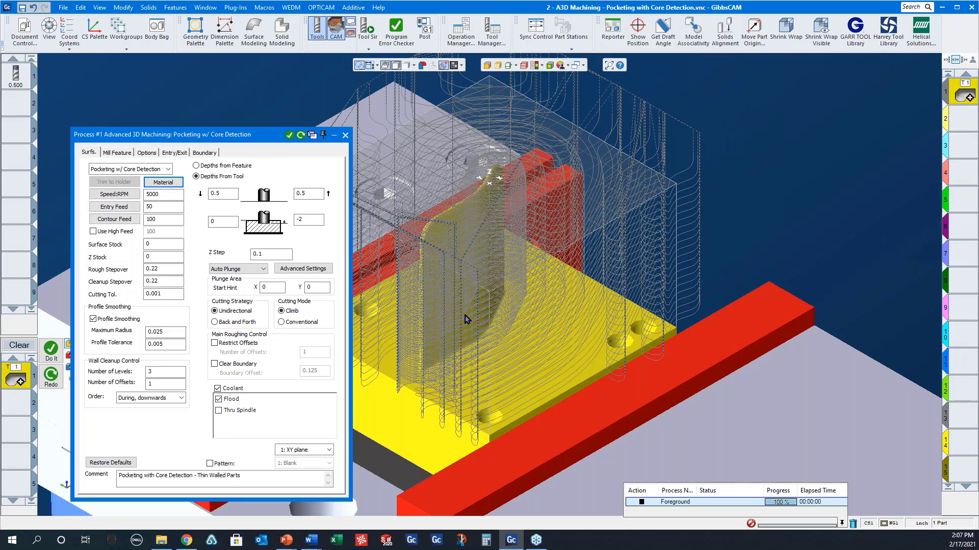
{"action": "left_click", "coordinate": [346, 135]}
{"action": "left_click", "coordinate": [367, 41]}
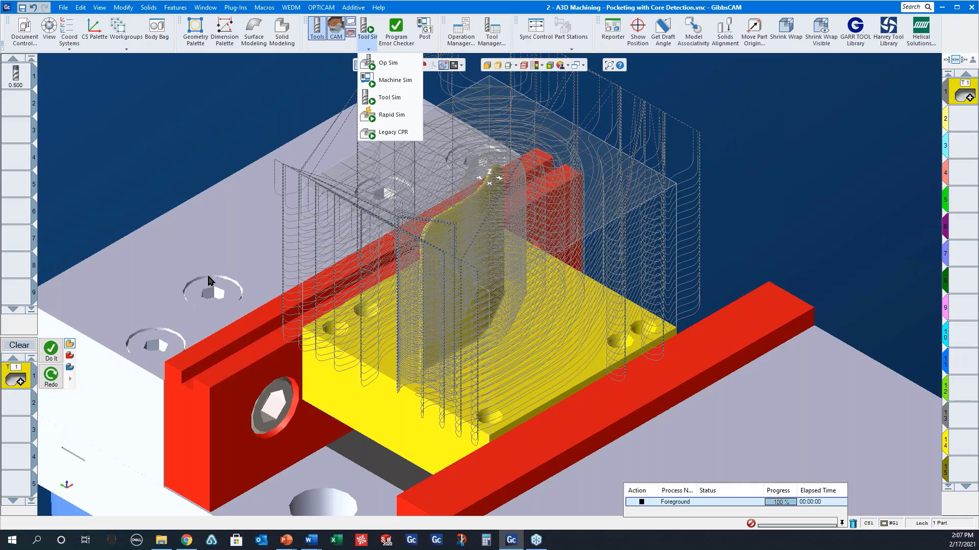
{"action": "left_click", "coordinate": [20, 387]}
{"action": "double_click", "coordinate": [21, 388]}
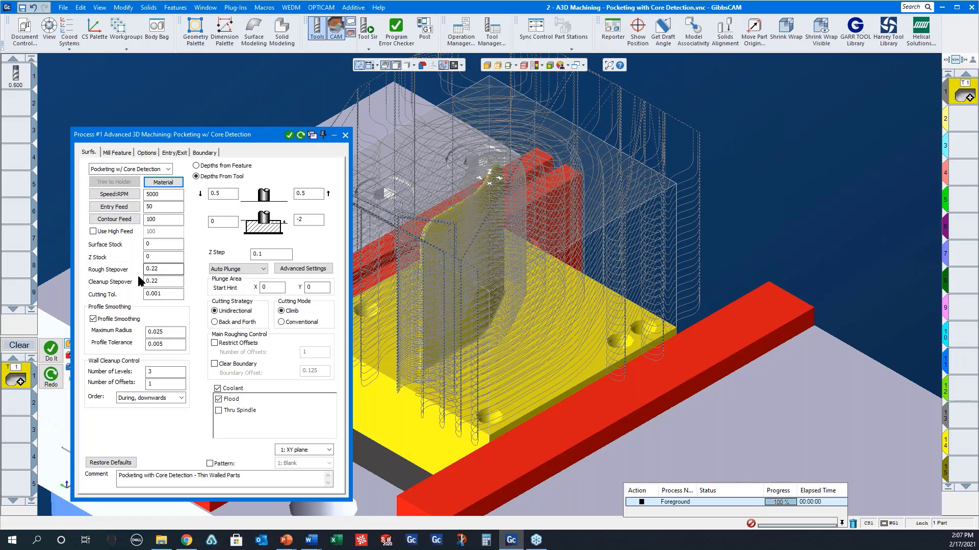
{"action": "left_click", "coordinate": [345, 135]}
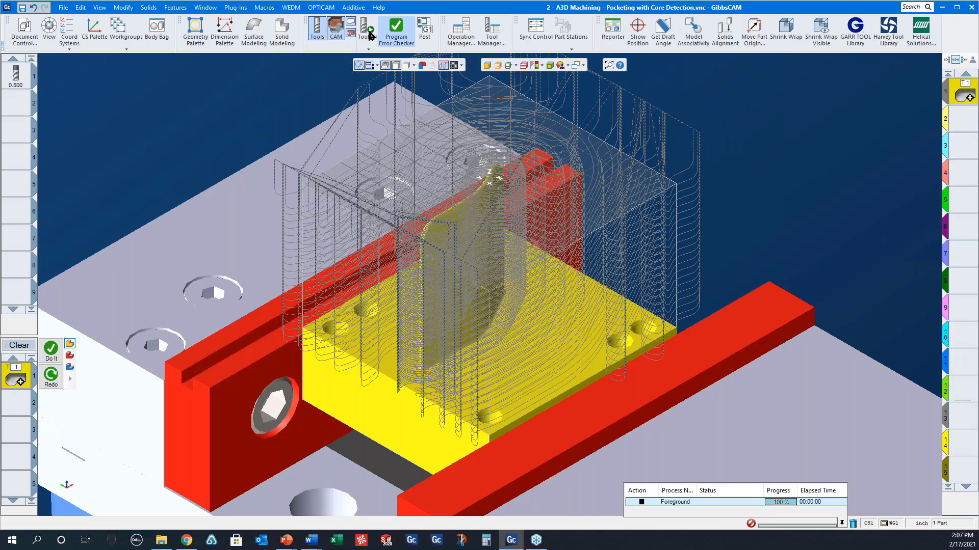
Play the core detection toolpath in Tool Sim and watch the cutting of the thin wall from an angled view and a side view.
{"action": "left_click", "coordinate": [369, 49]}
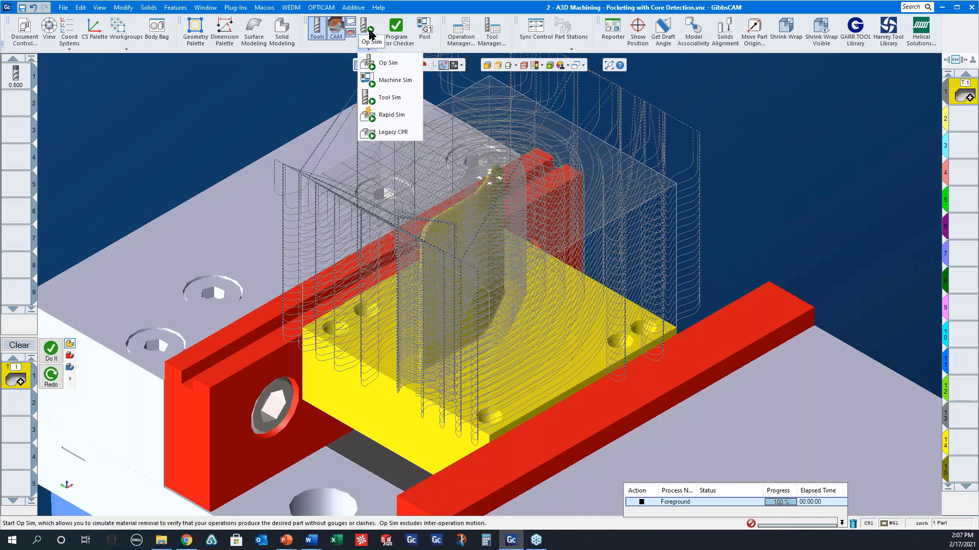
{"action": "left_click", "coordinate": [370, 35]}
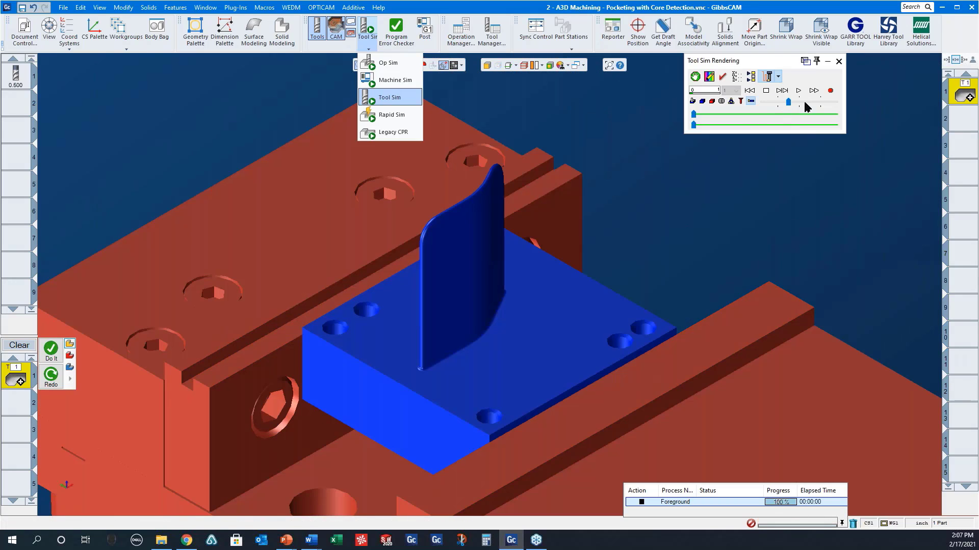
{"action": "left_click", "coordinate": [787, 101]}
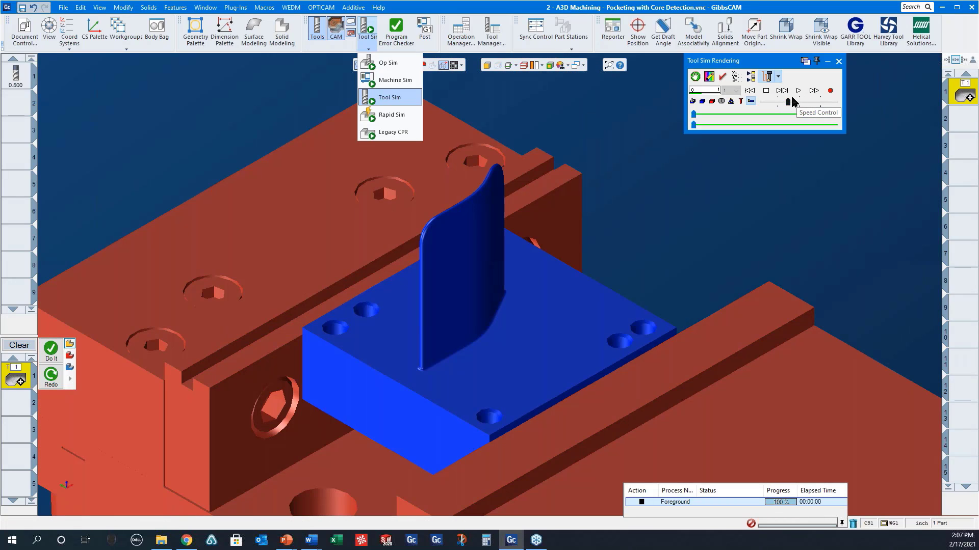
{"action": "left_click", "coordinate": [796, 92]}
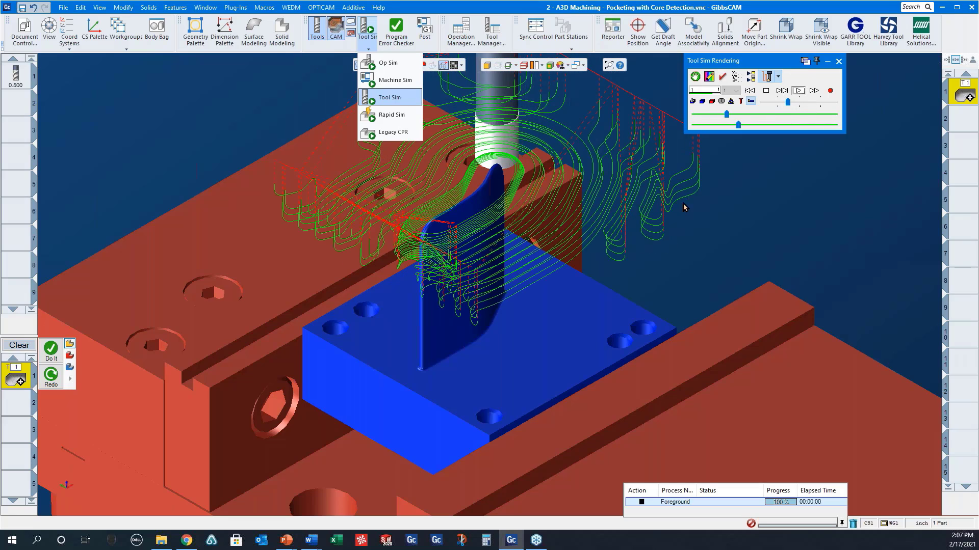
{"action": "middle_click_drag", "start_coordinate": [604, 284], "coordinate": [410, 206]}
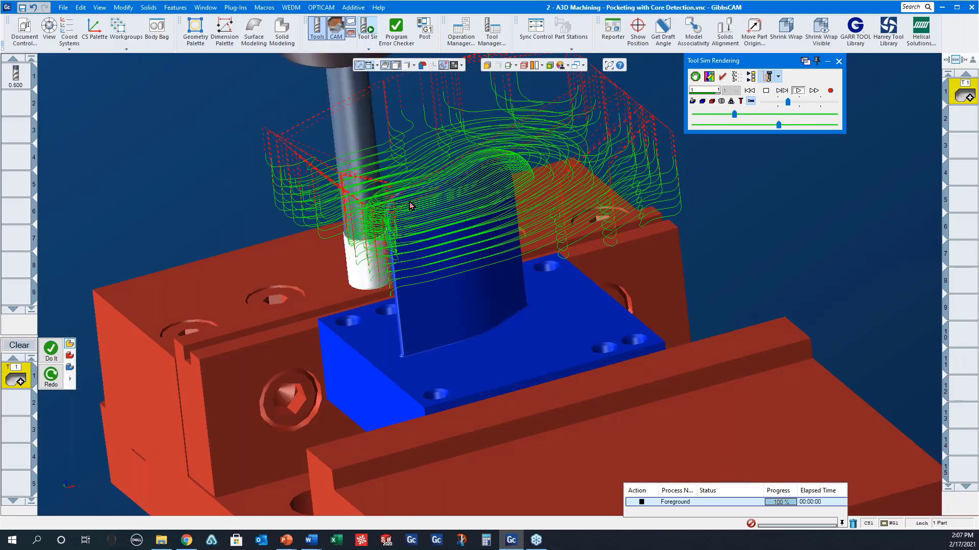
{"action": "left_click", "coordinate": [53, 31]}
{"action": "left_click", "coordinate": [908, 85]}
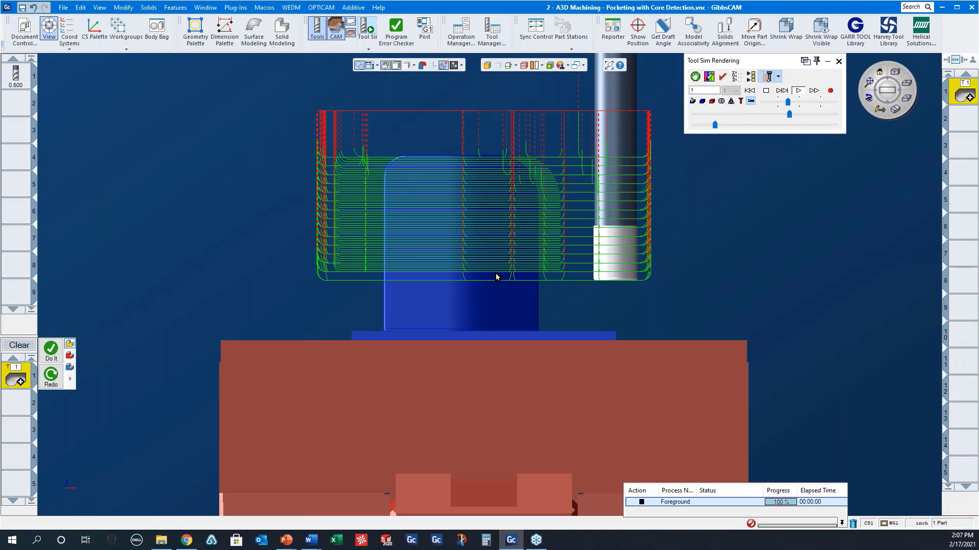
Play the core detection toolpath in Tool Sim through to the end and return the part to an isometric view.
{"action": "left_click", "coordinate": [765, 91]}
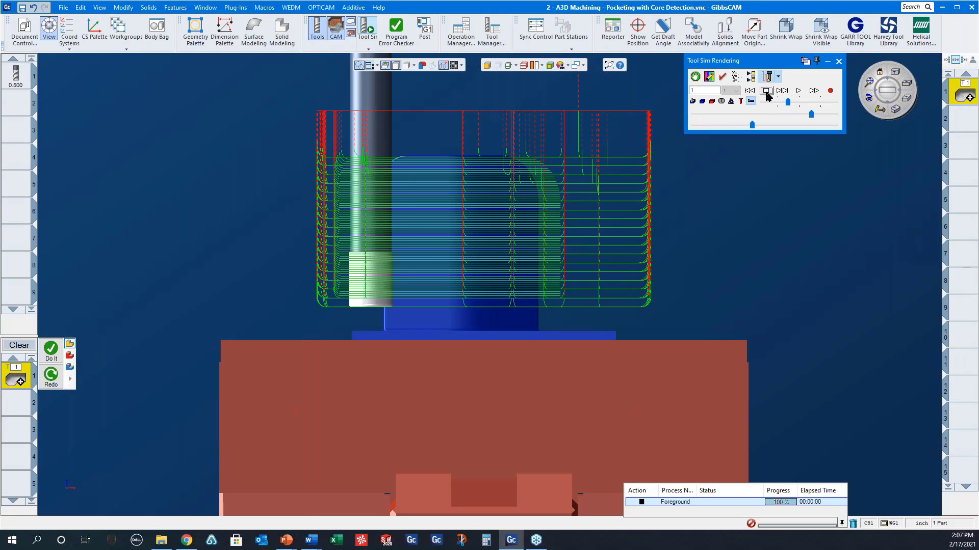
{"action": "left_click", "coordinate": [798, 90]}
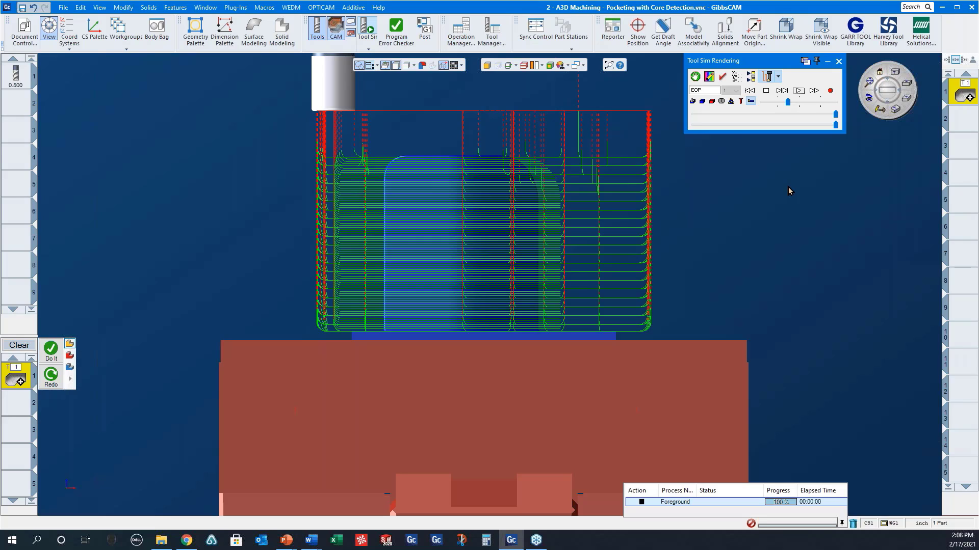
{"action": "left_click", "coordinate": [895, 108]}
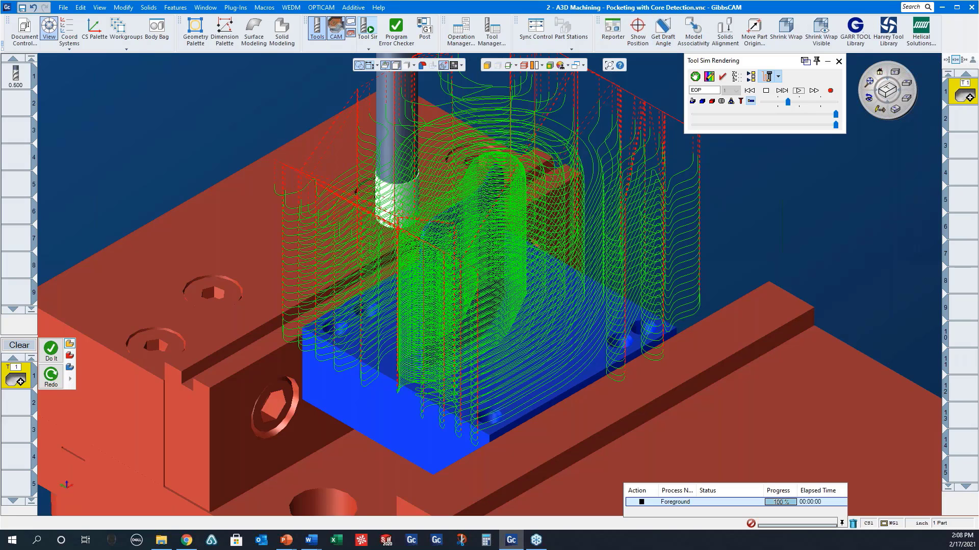
Open the part file "3 - A3D Machining - Adaptive Pocketing.vnc" without saving changes to the current part.
{"action": "left_click", "coordinate": [63, 7]}
{"action": "left_click", "coordinate": [76, 39]}
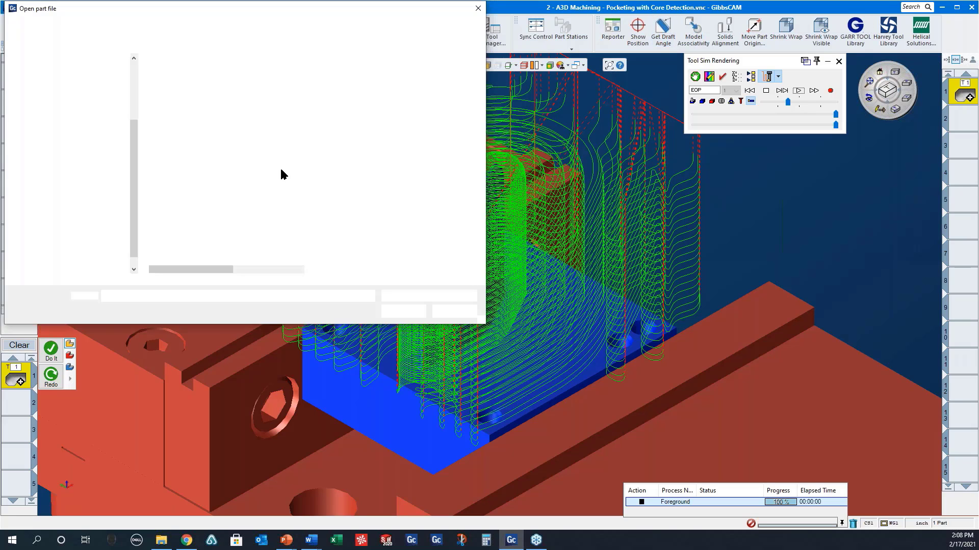
{"action": "left_click", "coordinate": [219, 96]}
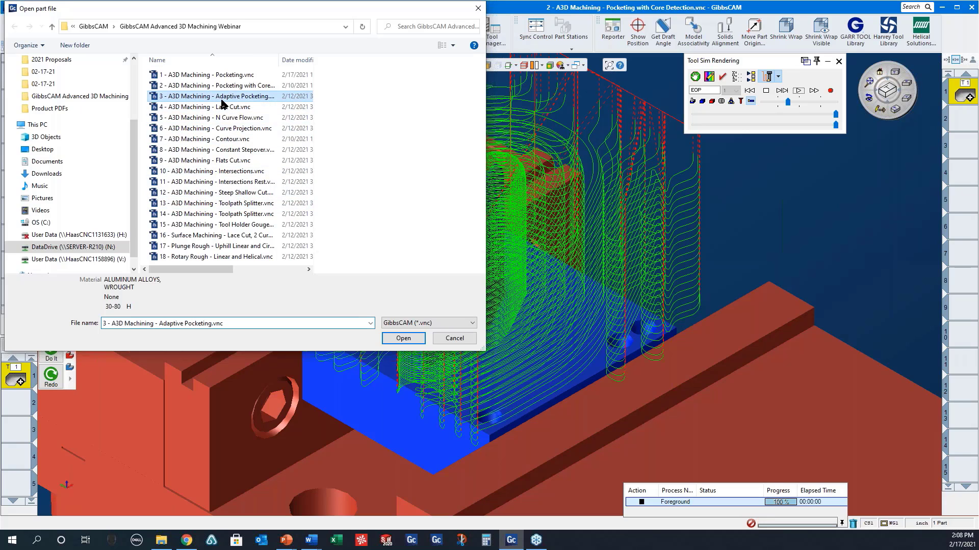
{"action": "left_click", "coordinate": [411, 339]}
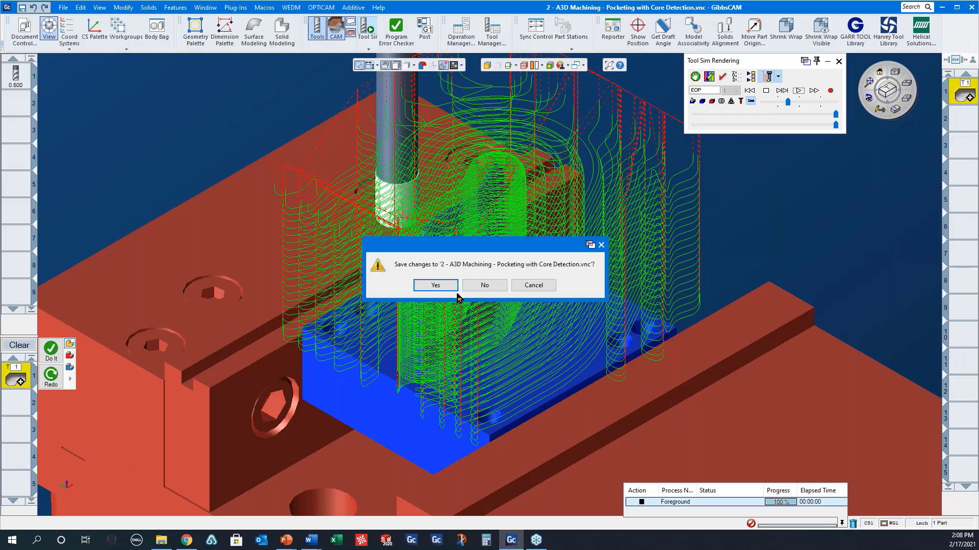
{"action": "left_click", "coordinate": [483, 285]}
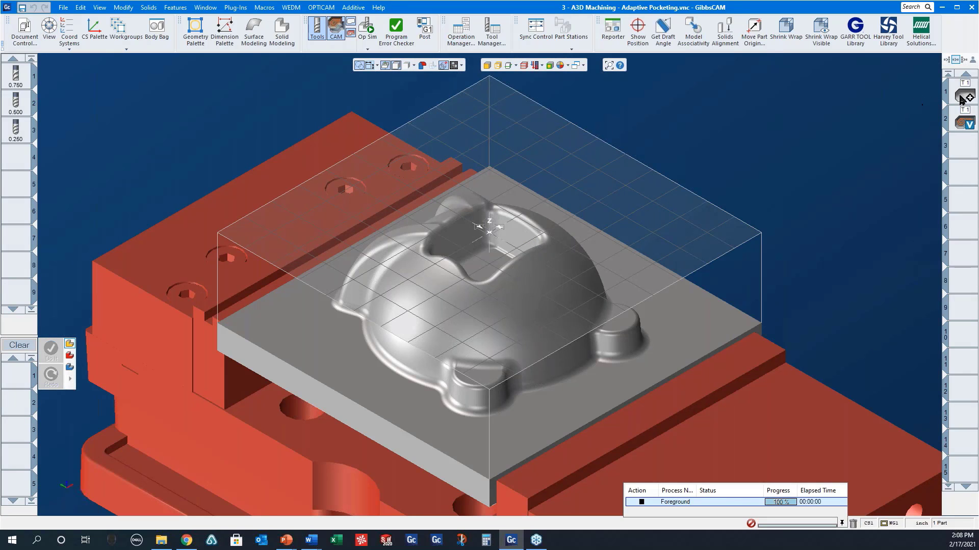
Examine the first operation's Adaptive Pocketing process settings and its toolpath, and check the Feedrate toolpath color mode.
{"action": "double_click", "coordinate": [961, 99]}
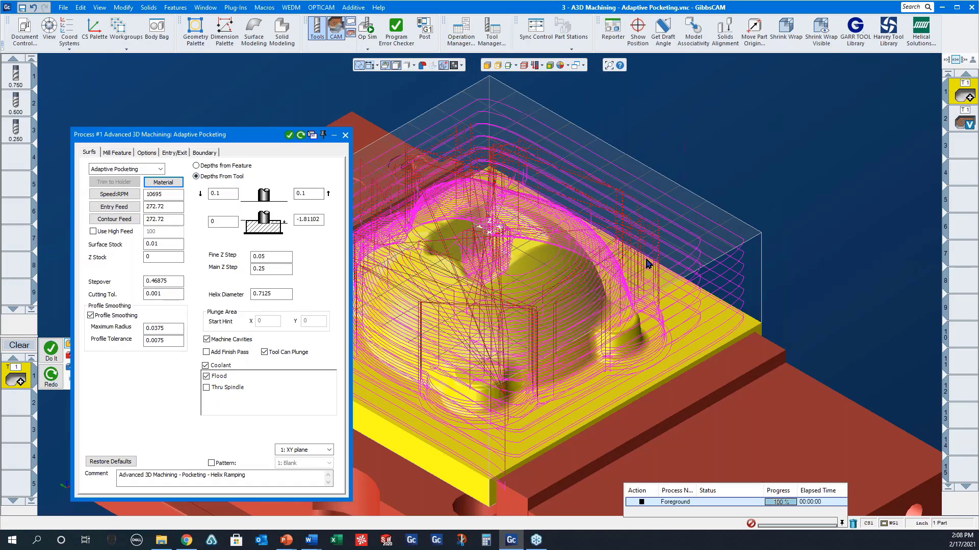
{"action": "left_click", "coordinate": [538, 65]}
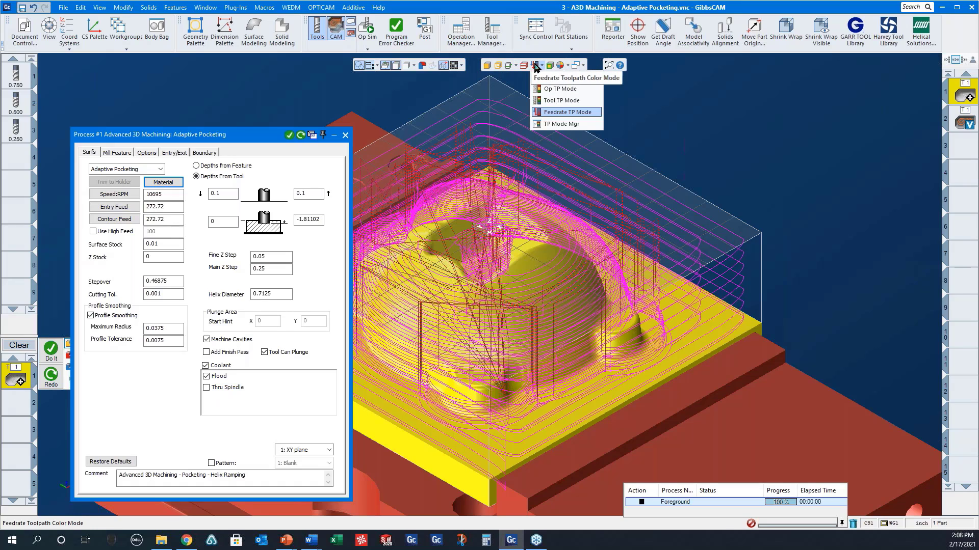
{"action": "left_click", "coordinate": [751, 152]}
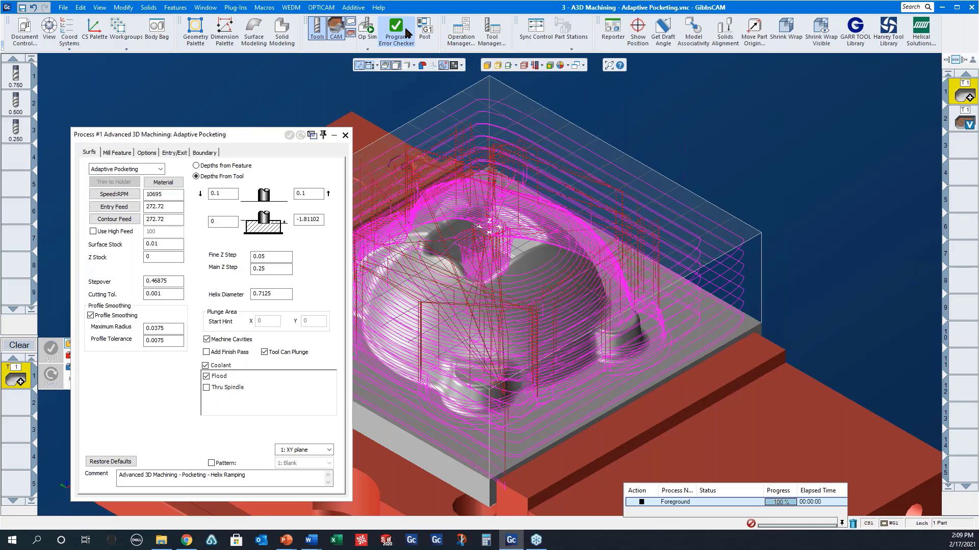
Simulate the Adaptive Pocketing operation in Op Sim, replay it from the start at a slower speed, and close the process.
{"action": "left_click", "coordinate": [367, 30]}
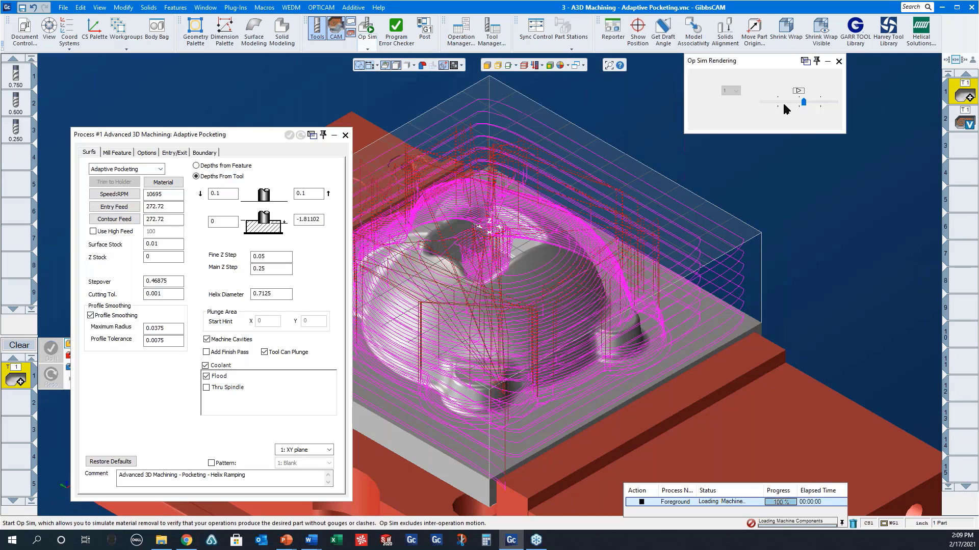
{"action": "left_click", "coordinate": [799, 92]}
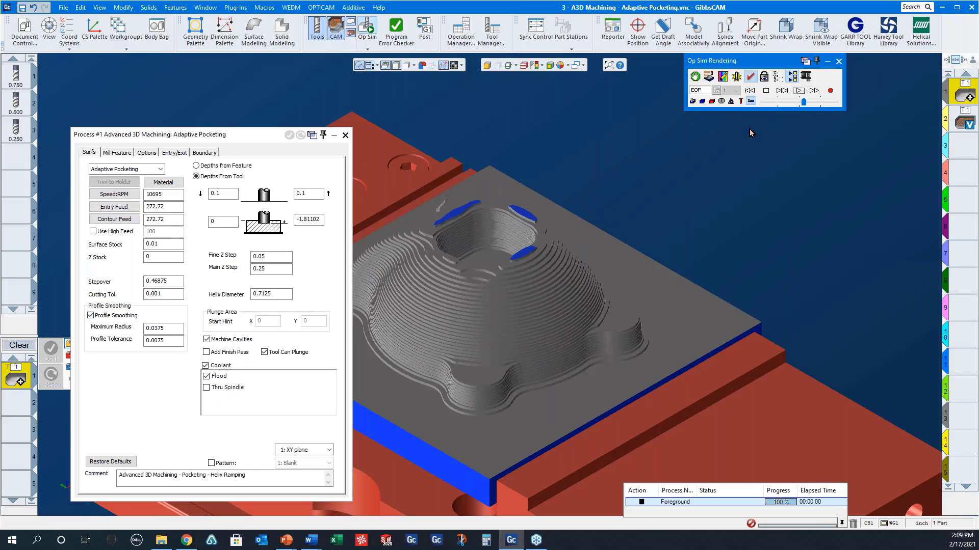
{"action": "left_click", "coordinate": [749, 91]}
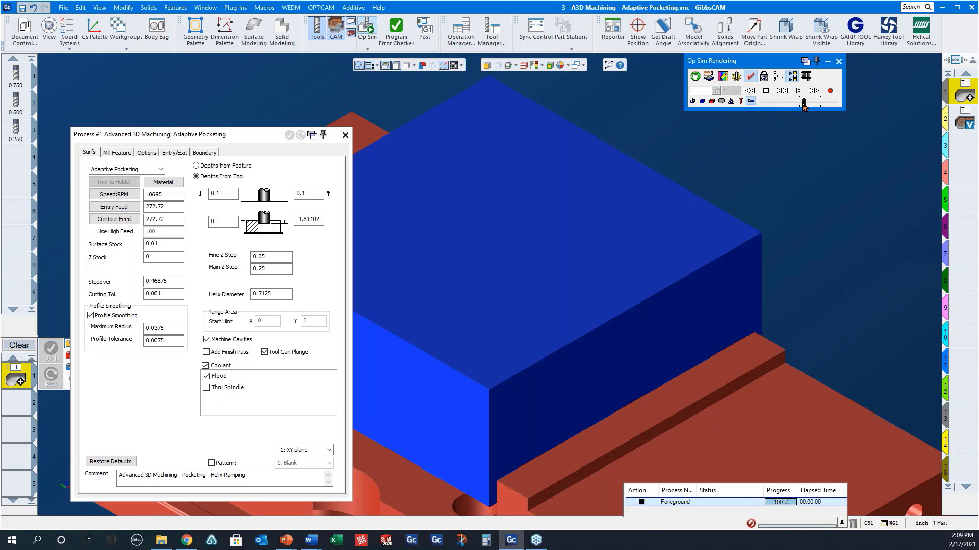
{"action": "left_click_drag", "start_coordinate": [804, 103], "coordinate": [790, 102]}
{"action": "left_click", "coordinate": [798, 90]}
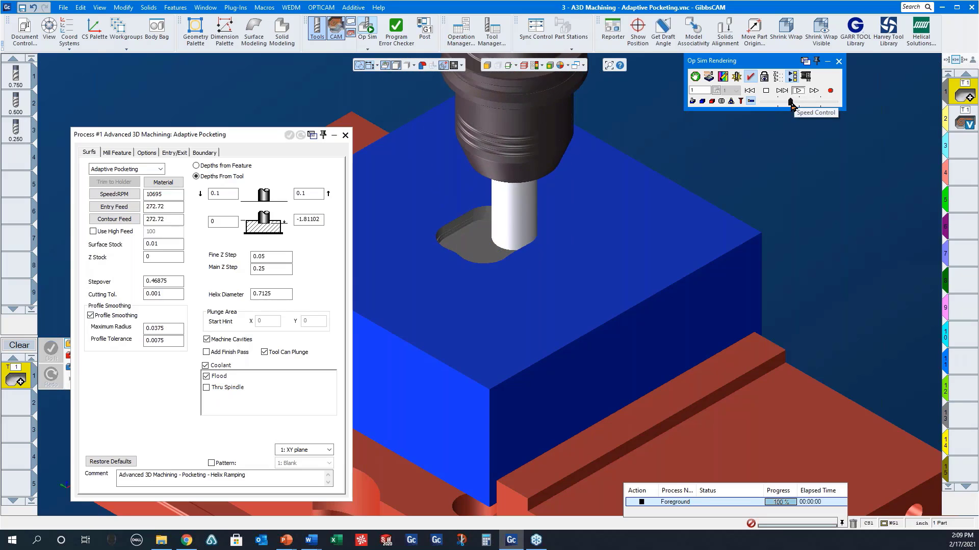
{"action": "left_click_drag", "start_coordinate": [790, 102], "coordinate": [796, 102]}
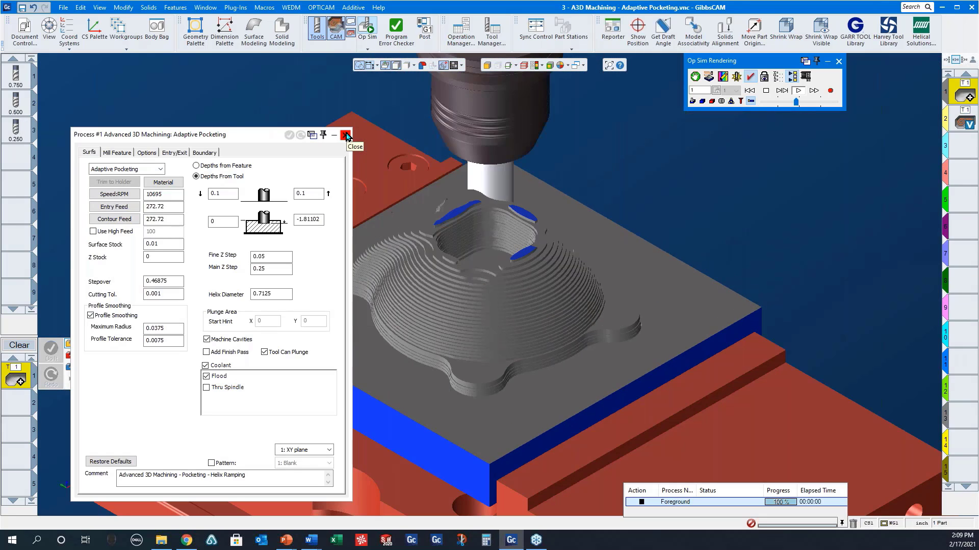
{"action": "left_click", "coordinate": [346, 136]}
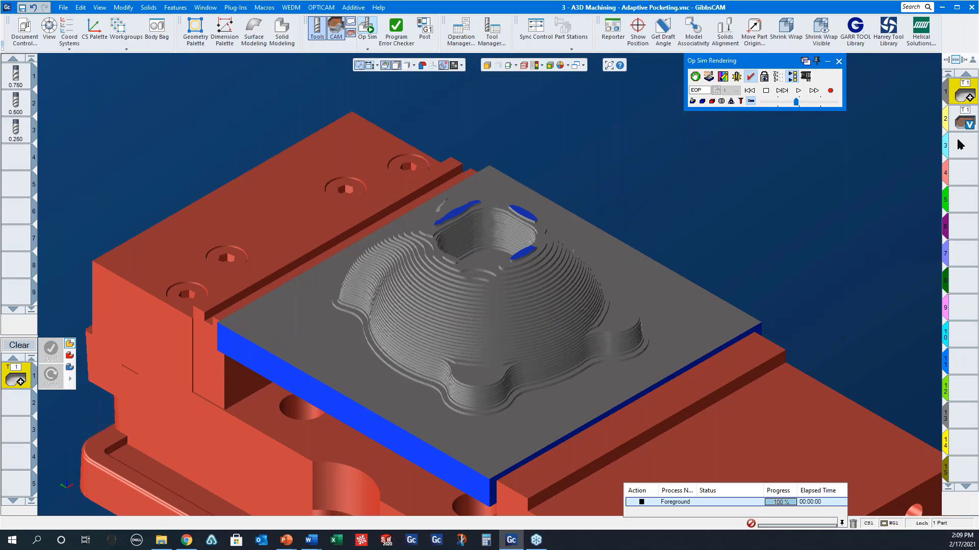
Close the simulation and examine the second operation's VoluMill process settings and toolpath from a rotated view.
{"action": "left_click", "coordinate": [961, 124]}
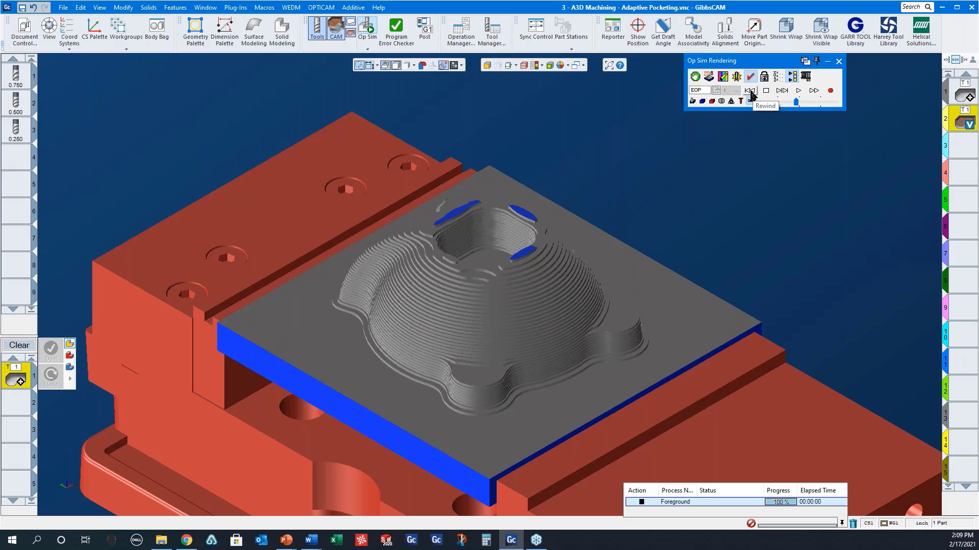
{"action": "left_click", "coordinate": [838, 61]}
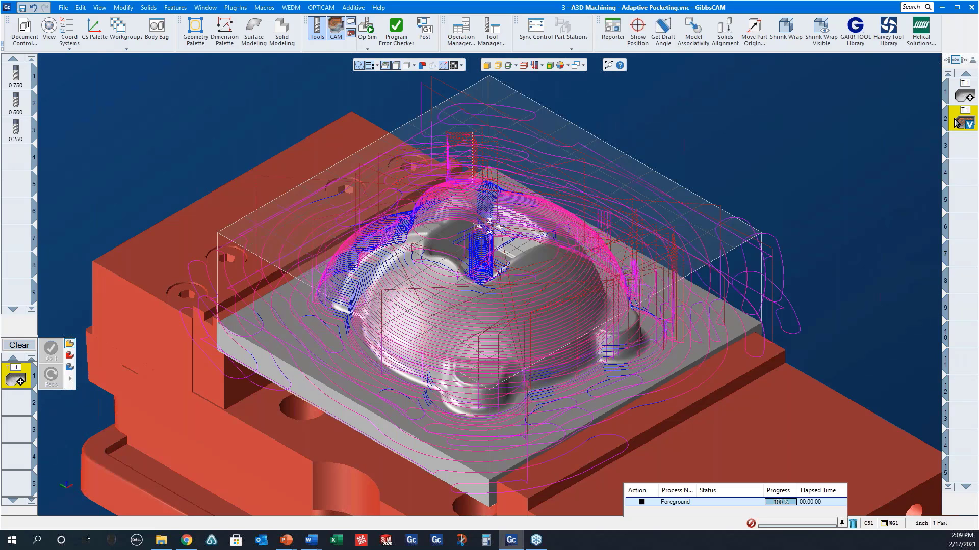
{"action": "double_click", "coordinate": [957, 124]}
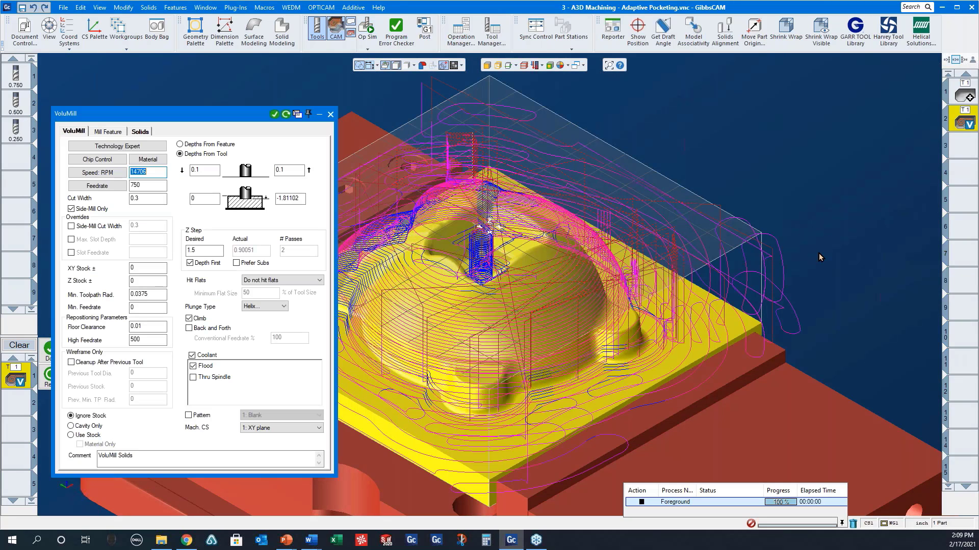
{"action": "middle_click_drag", "start_coordinate": [820, 258], "coordinate": [371, 315]}
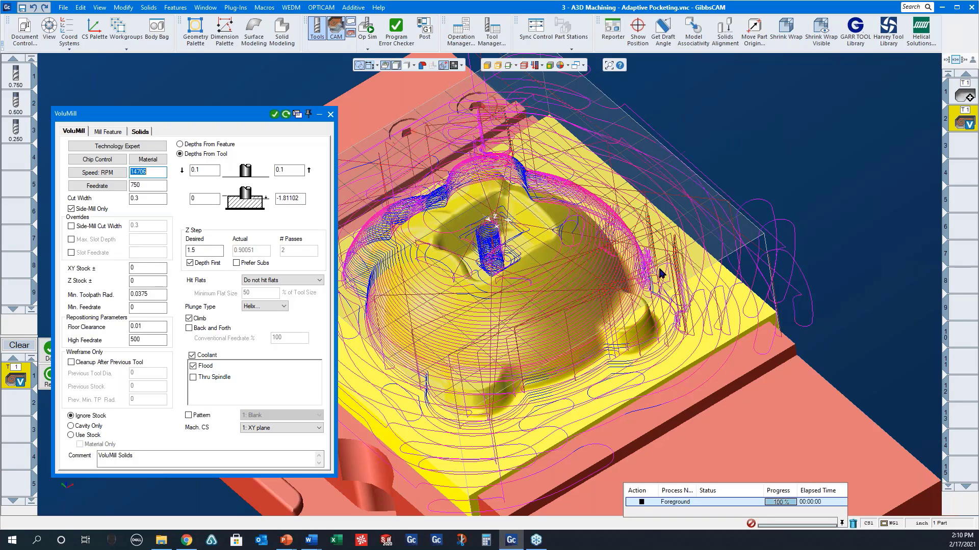
Simulate the VoluMill operation in Op Sim and raise the playback speed slightly.
{"action": "left_click", "coordinate": [368, 32]}
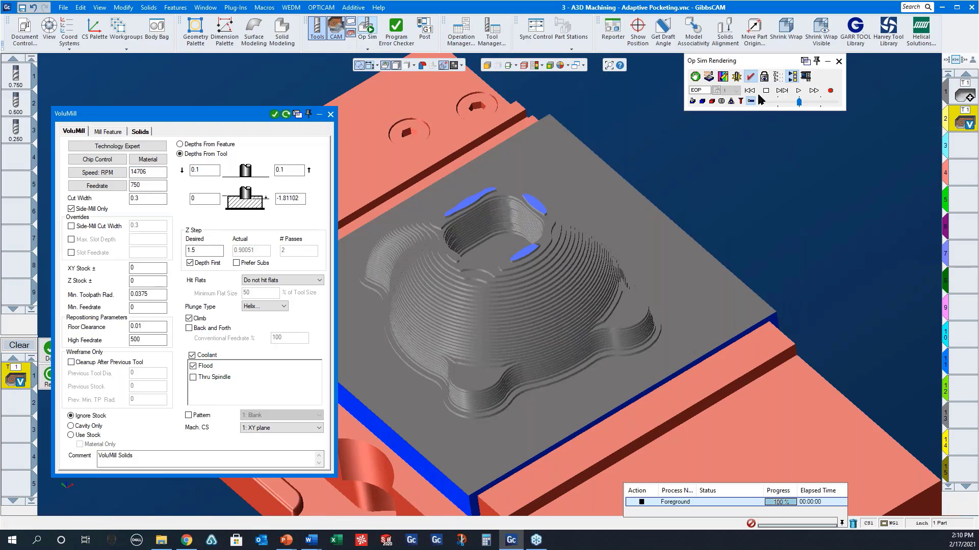
{"action": "left_click", "coordinate": [800, 92]}
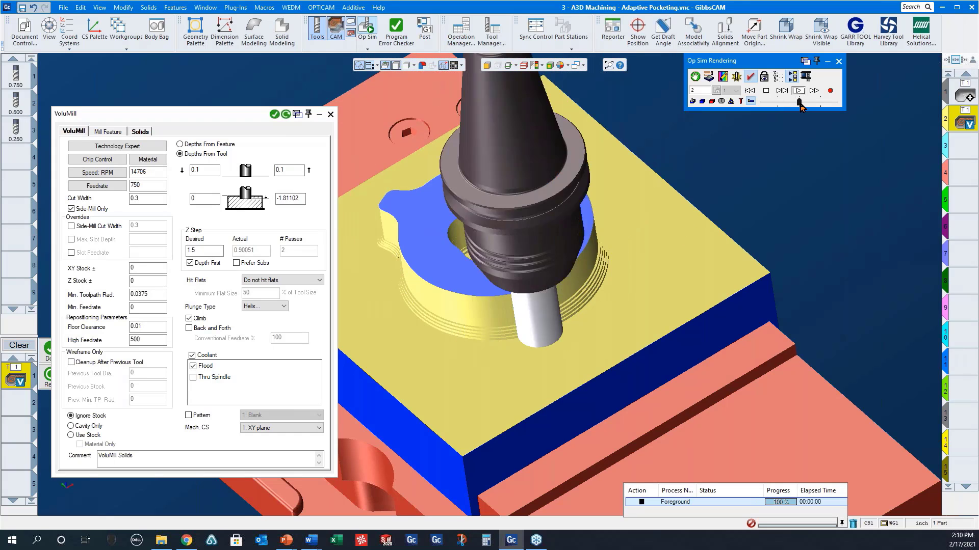
{"action": "left_click_drag", "start_coordinate": [799, 103], "coordinate": [804, 104]}
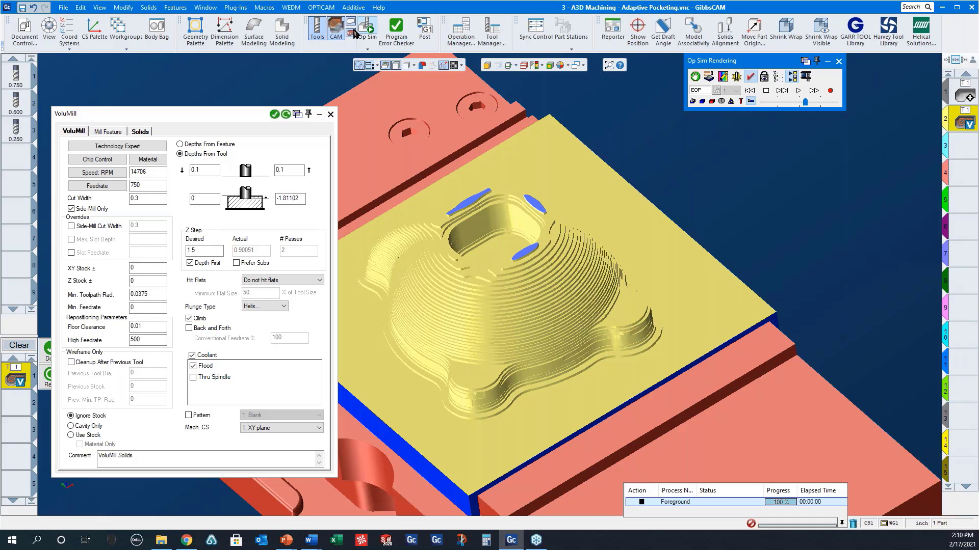
Calculate the toolpath lengths and cut times of both operations in Op Manager, and close it and the VoluMill process.
{"action": "left_click", "coordinate": [464, 34]}
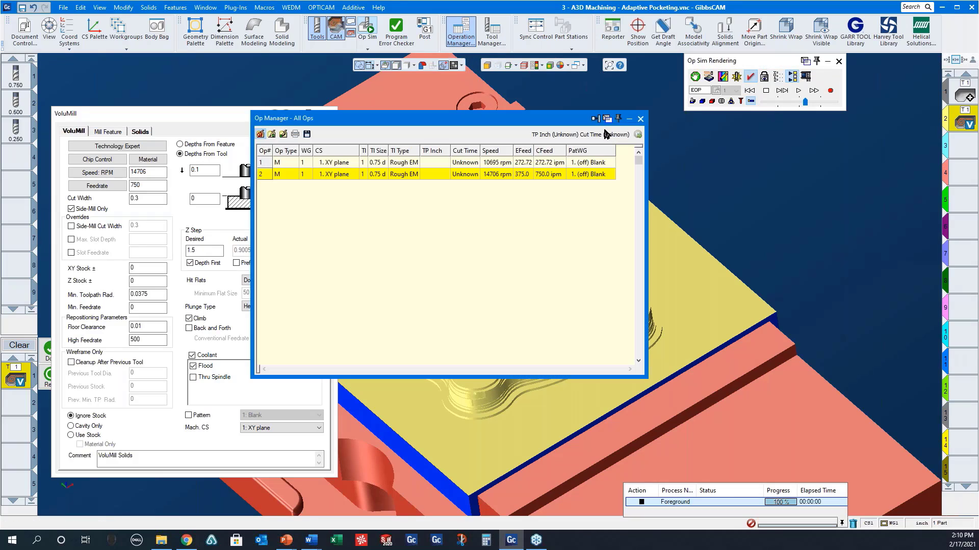
{"action": "left_click", "coordinate": [638, 134]}
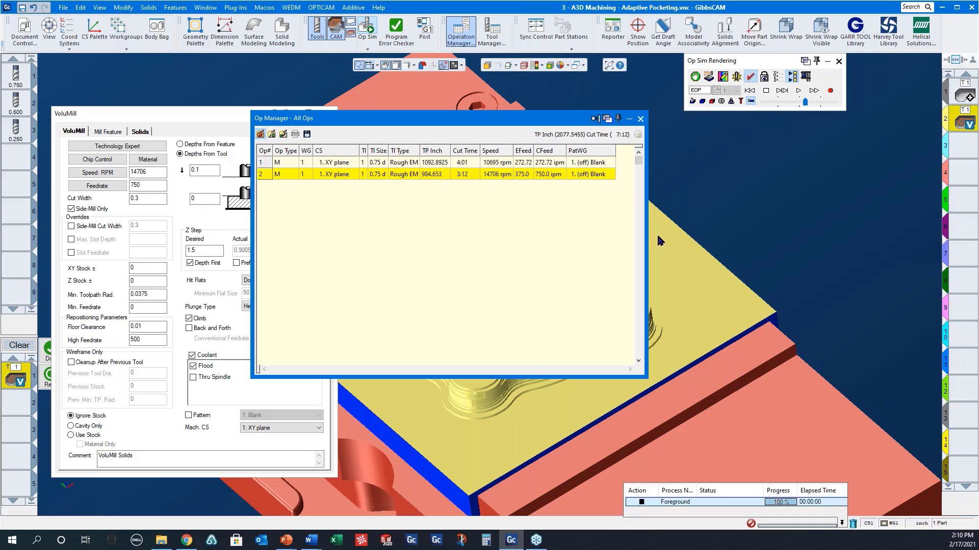
{"action": "left_click", "coordinate": [641, 120]}
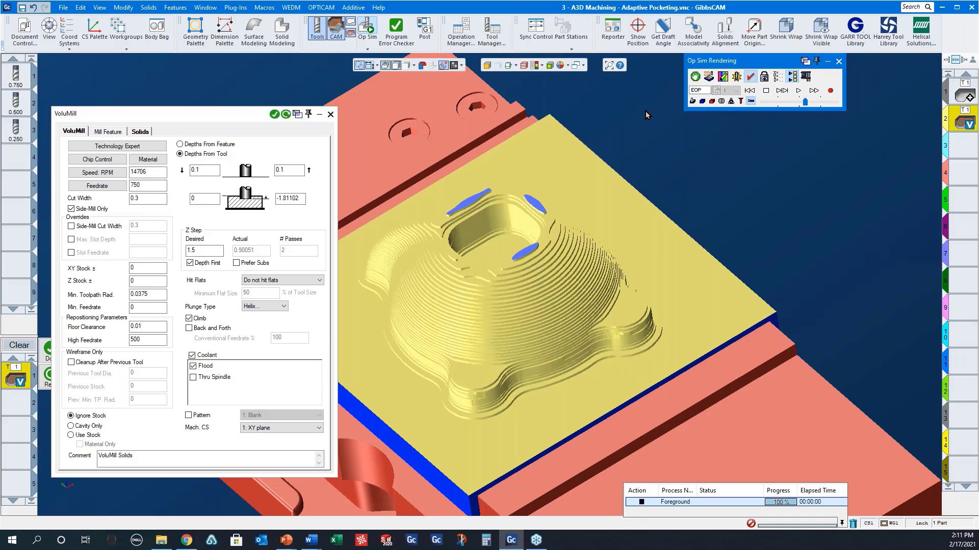
{"action": "left_click", "coordinate": [330, 115]}
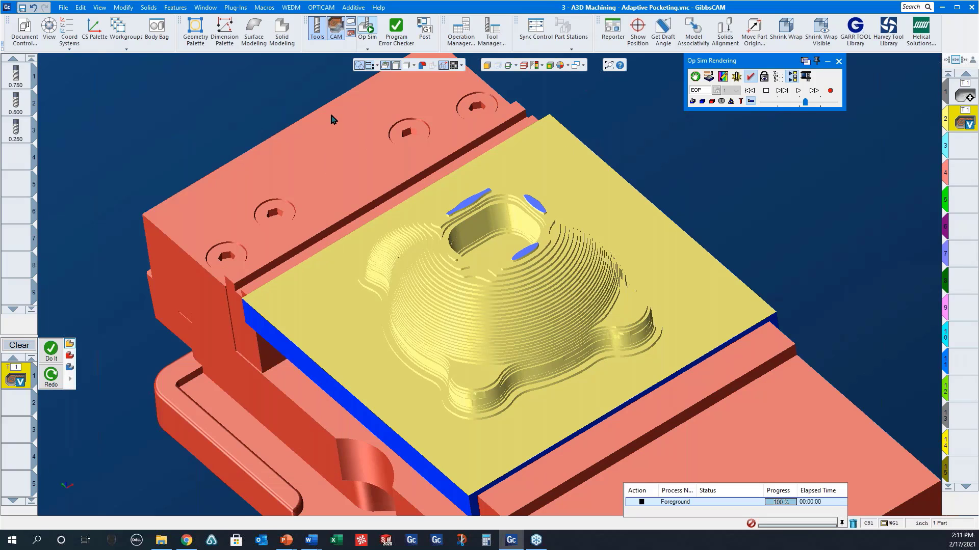
Open the part file "4 - A3D Machining - Lace Cut.vnc" without saving changes to the current part.
{"action": "left_click", "coordinate": [63, 7]}
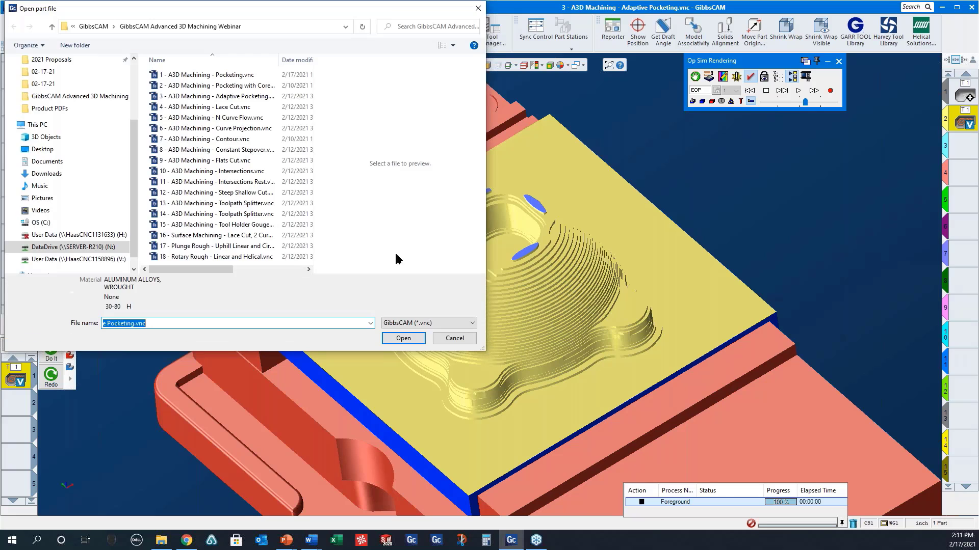
{"action": "left_click", "coordinate": [213, 108]}
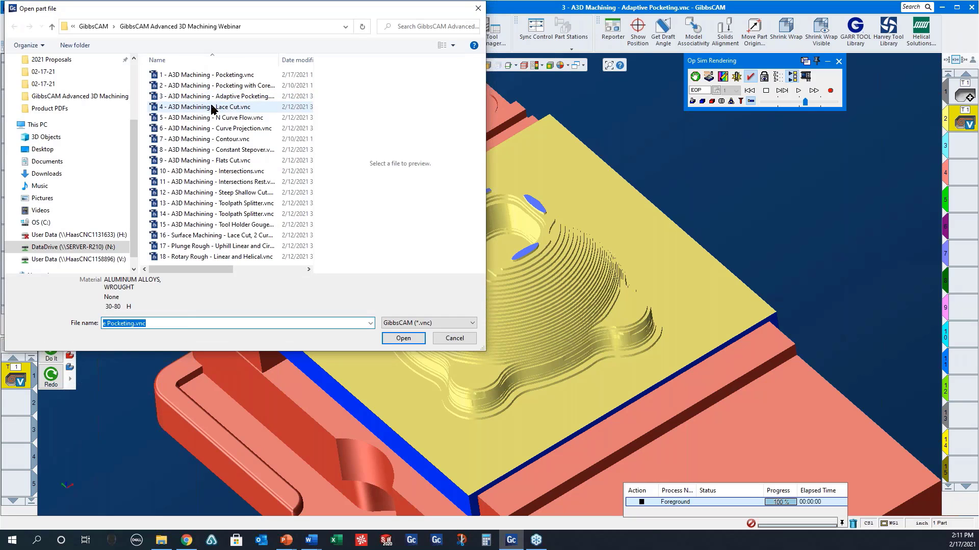
{"action": "left_click", "coordinate": [404, 340]}
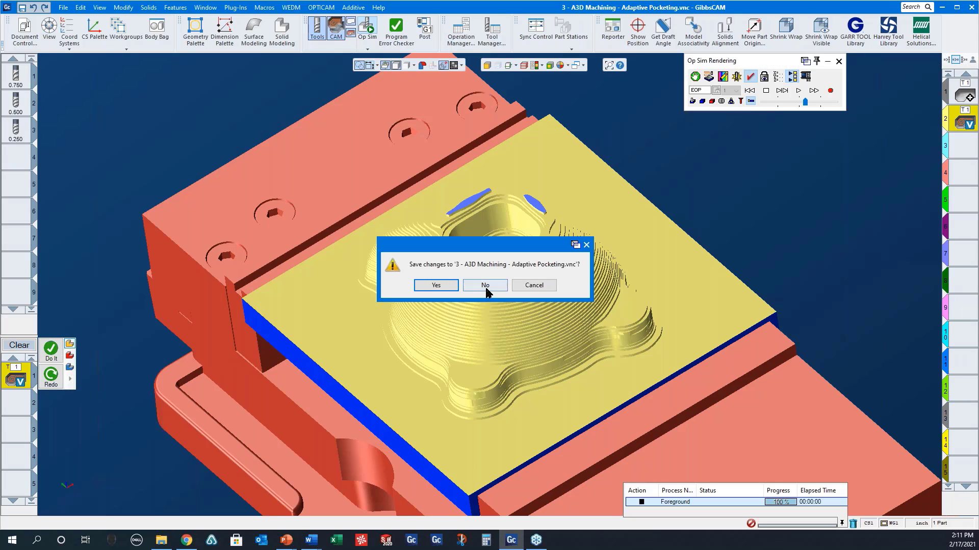
{"action": "left_click", "coordinate": [483, 284]}
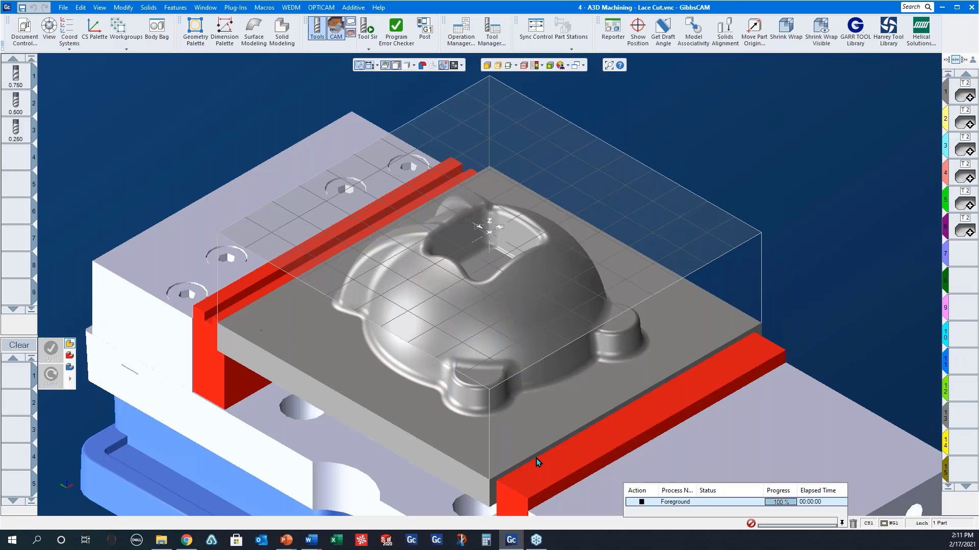
Examine the first Lace Cut operation's surface, boundary, entry/exit and connect move settings.
{"action": "double_click", "coordinate": [961, 98]}
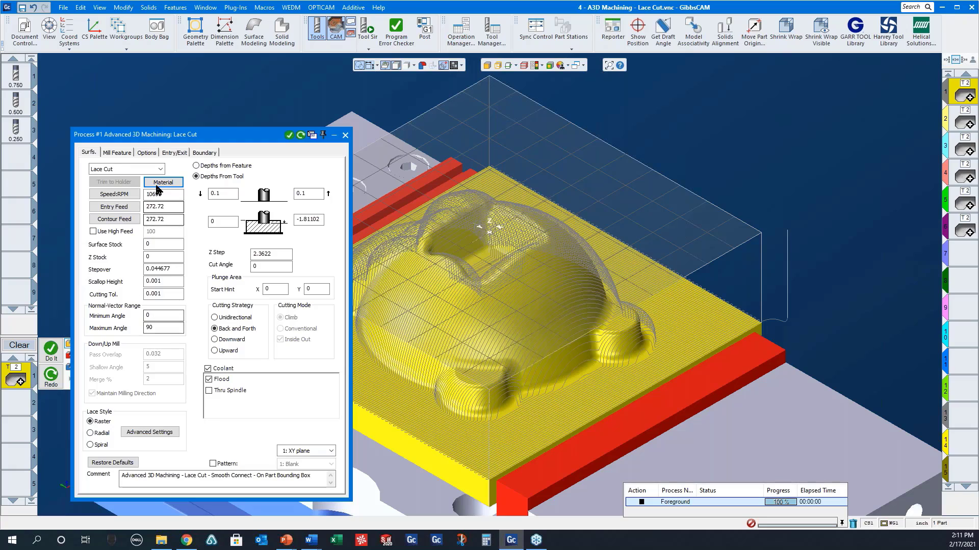
{"action": "left_click", "coordinate": [204, 153]}
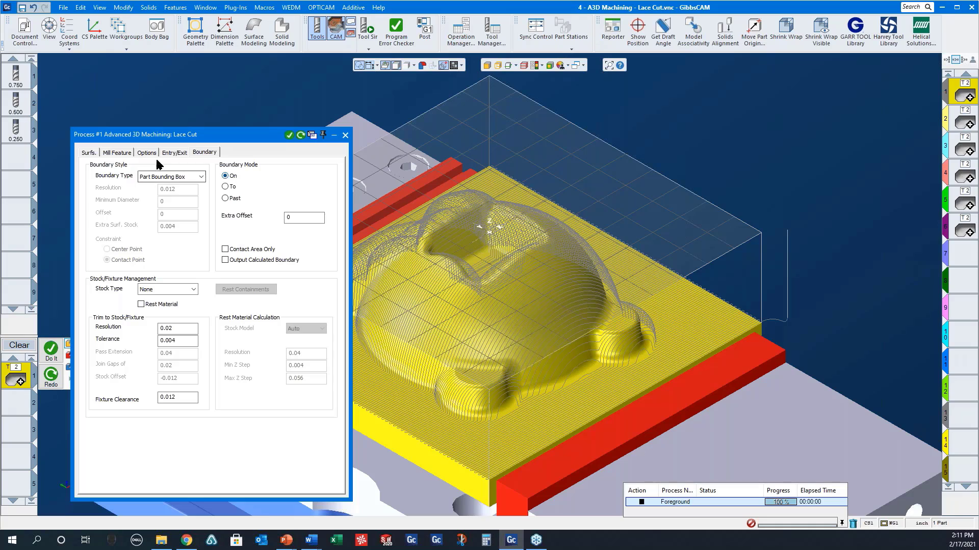
{"action": "left_click", "coordinate": [175, 153]}
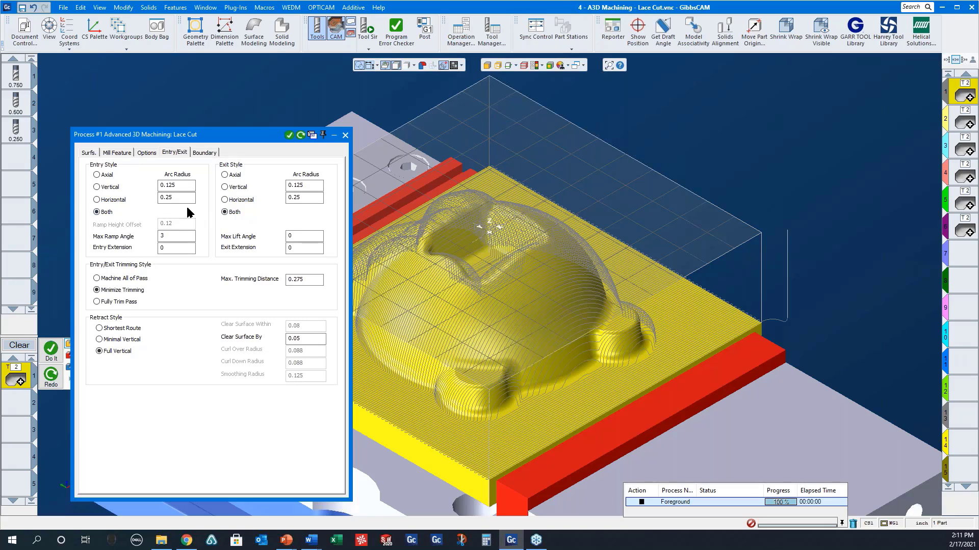
{"action": "left_click", "coordinate": [147, 156]}
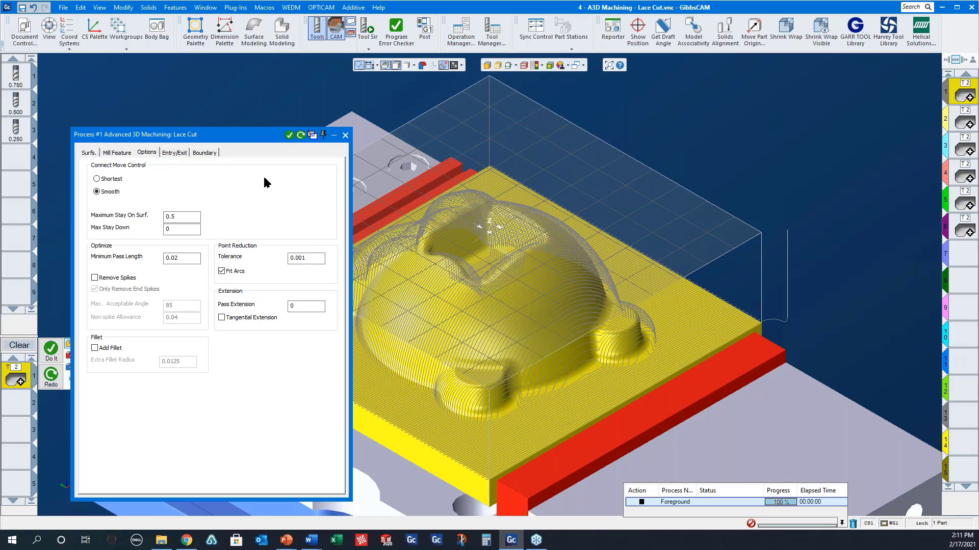
Simulate the first Lace Cut operation in Tool Sim and inspect its connecting moves at the plate's corner.
{"action": "left_click", "coordinate": [345, 135]}
{"action": "left_click", "coordinate": [367, 28]}
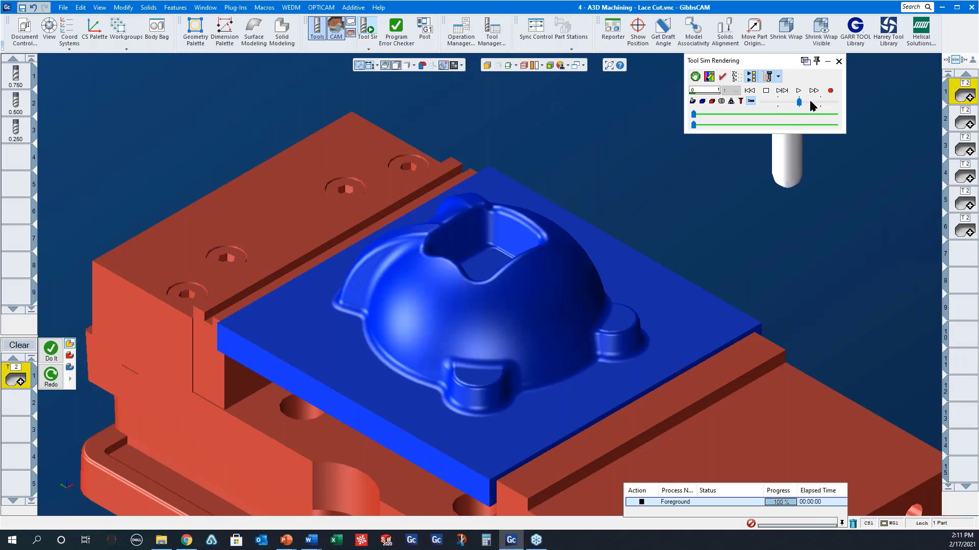
{"action": "left_click", "coordinate": [799, 92]}
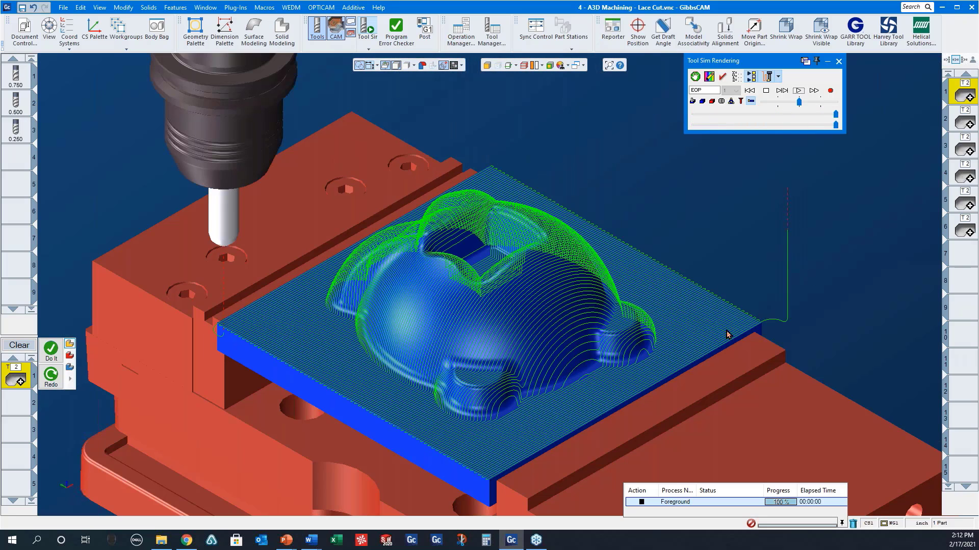
{"action": "left_click_drag", "start_coordinate": [726, 286], "coordinate": [774, 343]}
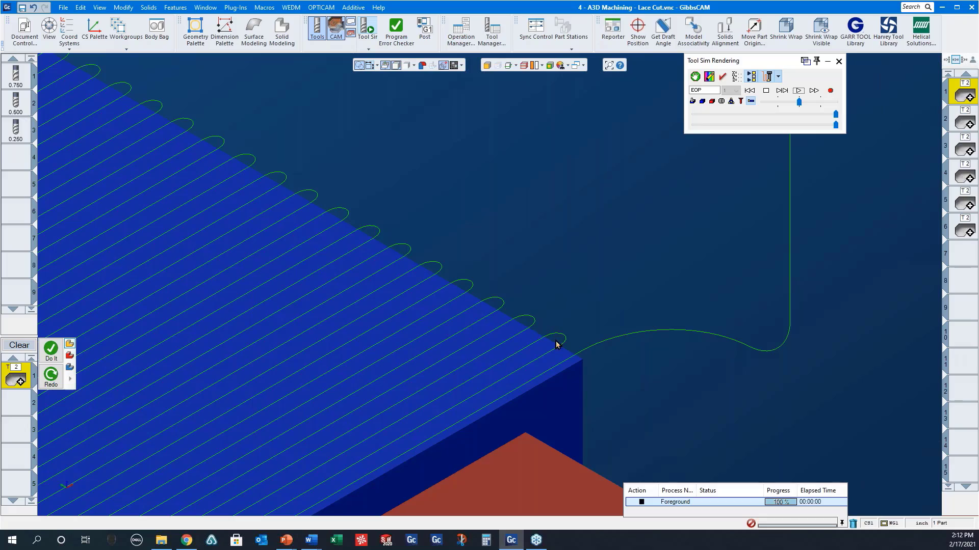
{"action": "scroll", "coordinate": [592, 272], "scroll_direction": "down", "scroll_amount": 5}
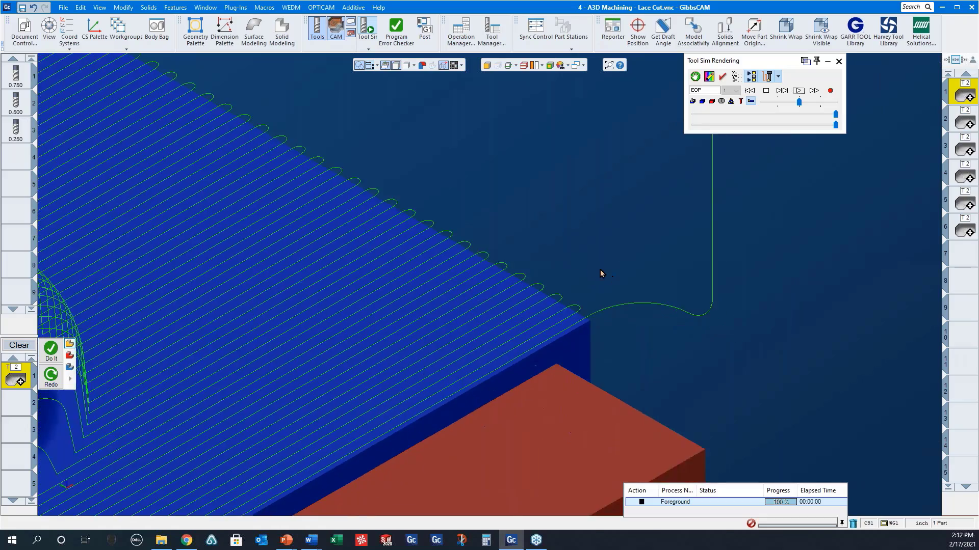
{"action": "scroll", "coordinate": [494, 255], "scroll_direction": "down", "scroll_amount": 5}
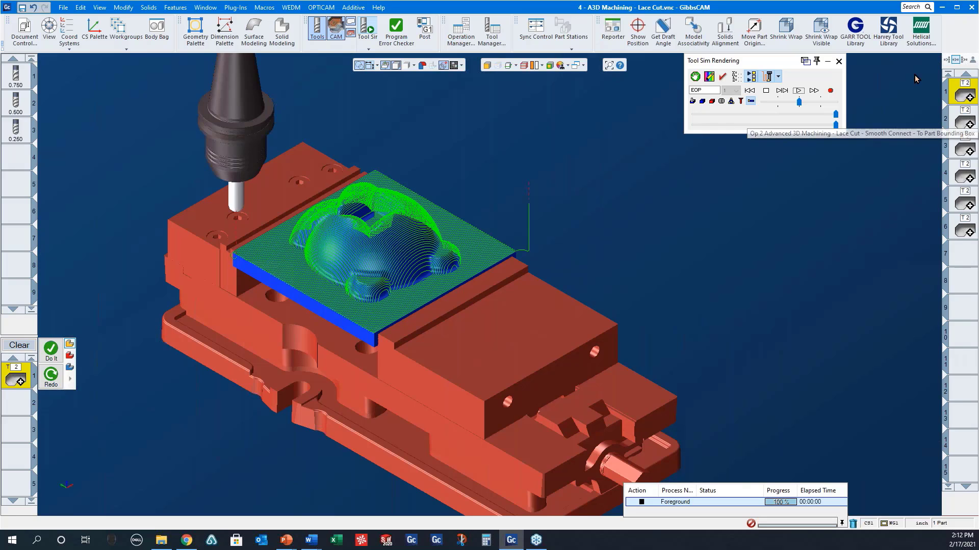
Rewind the simulation, run the second Lace Cut operation, and inspect where its passes end near the plate's edge.
{"action": "left_click", "coordinate": [966, 122]}
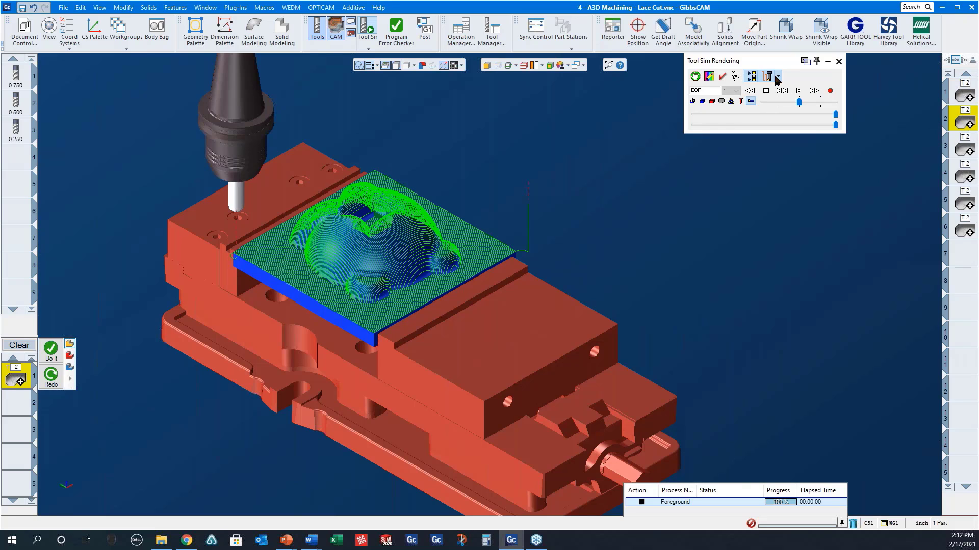
{"action": "left_click", "coordinate": [750, 90]}
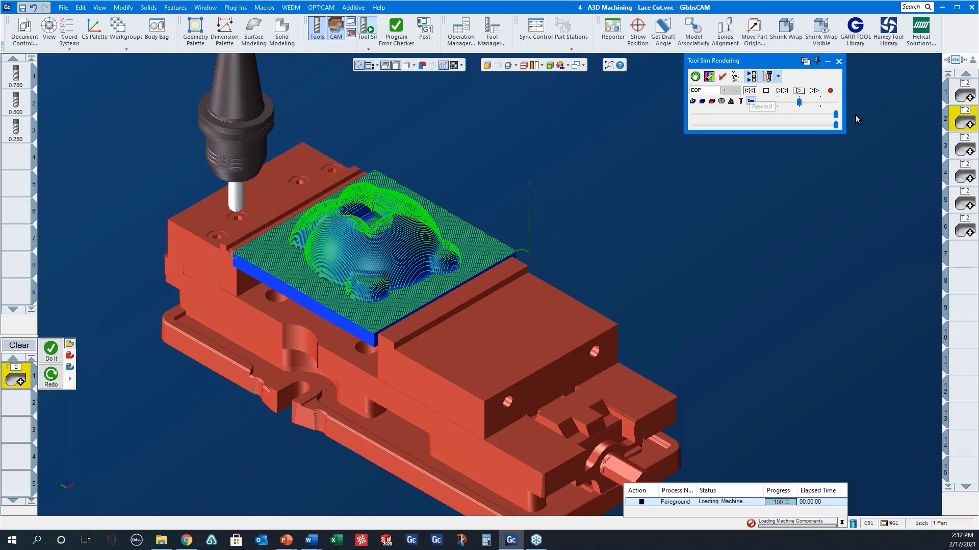
{"action": "left_click", "coordinate": [797, 92]}
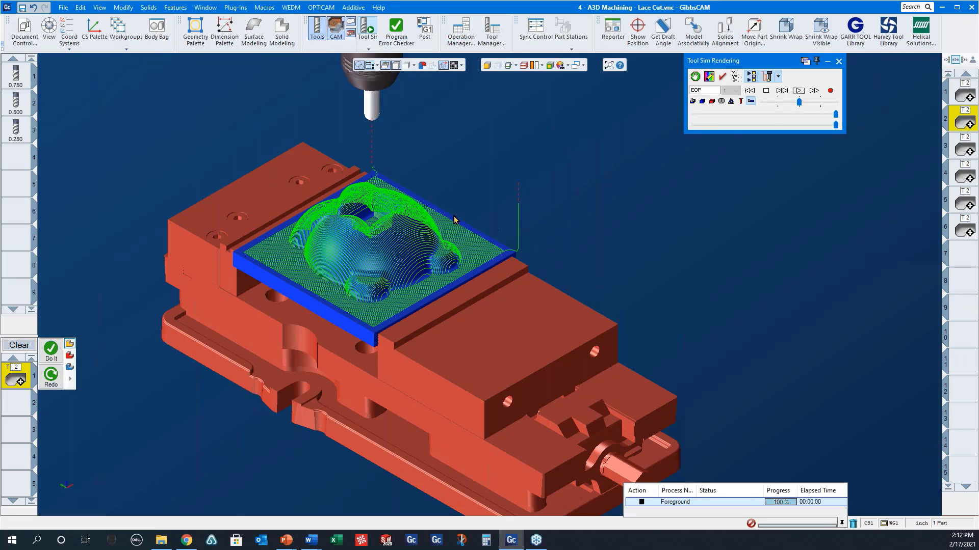
{"action": "left_click_drag", "start_coordinate": [453, 216], "coordinate": [540, 290]}
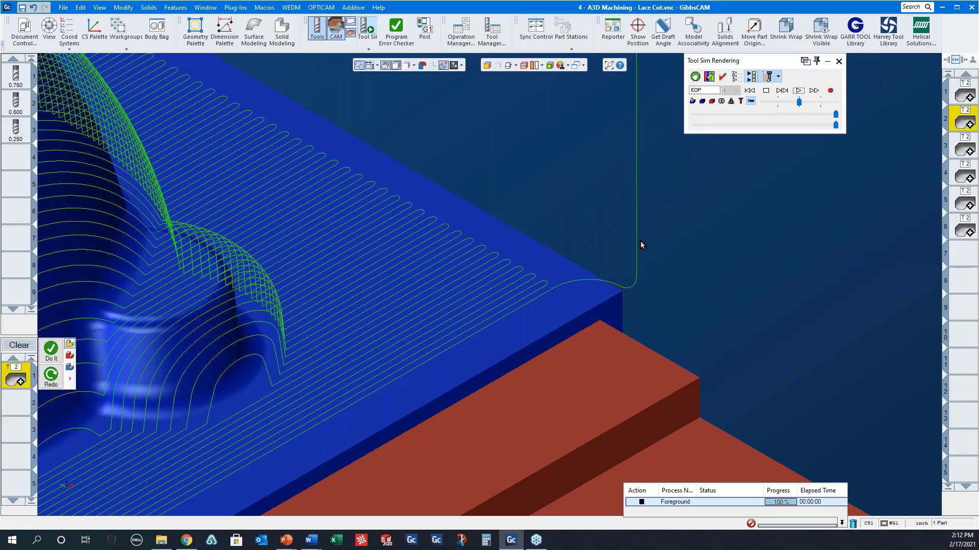
Compare the boundary mode settings of the currently loaded Lace Cut process and the second operation.
{"action": "double_click", "coordinate": [17, 375]}
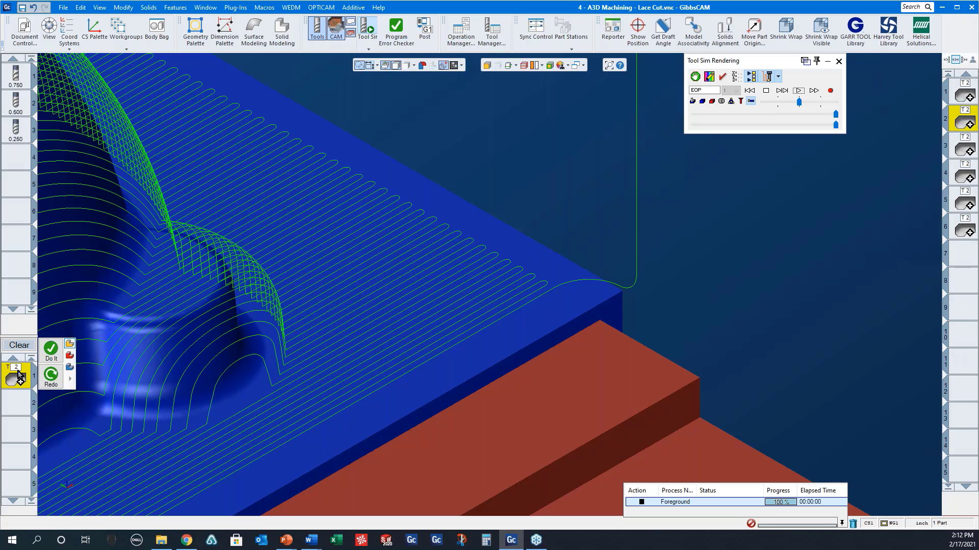
{"action": "left_click", "coordinate": [203, 153]}
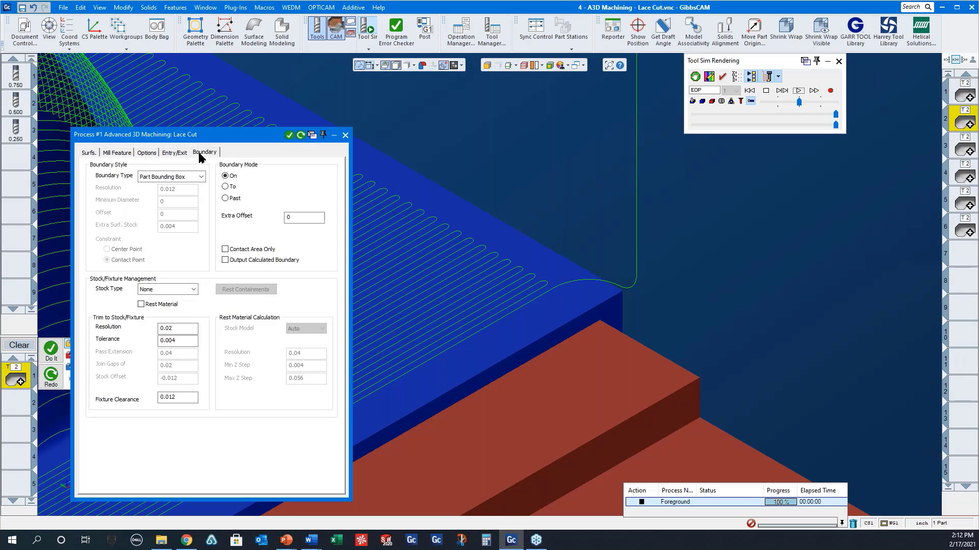
{"action": "left_click", "coordinate": [345, 135]}
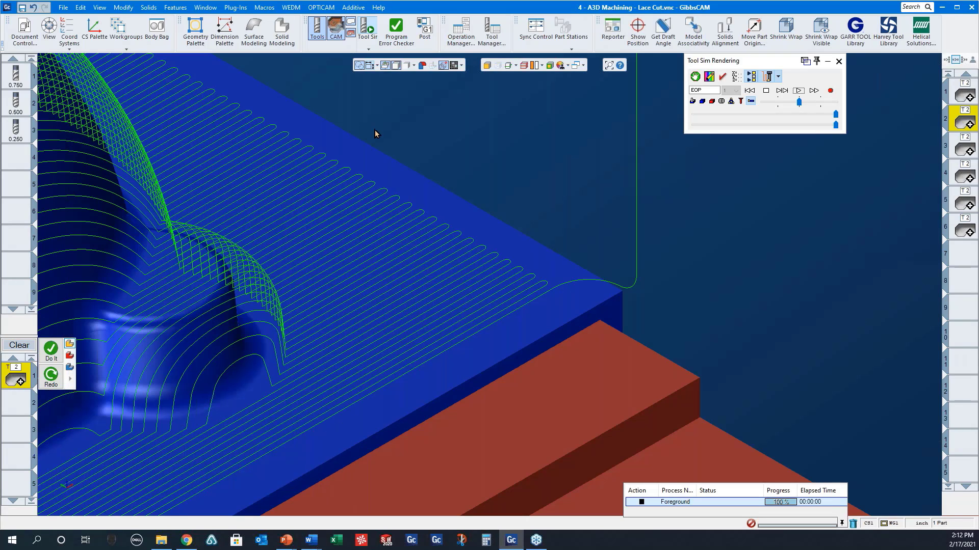
{"action": "double_click", "coordinate": [965, 125]}
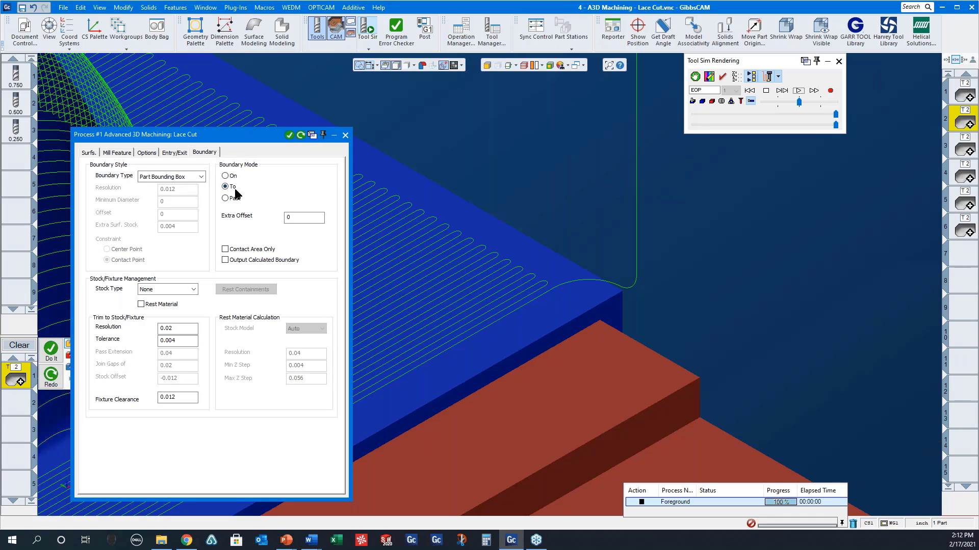
{"action": "left_click", "coordinate": [345, 135]}
Check the third Lace Cut operation's boundary mode, simulate its toolpath from the start, and close the process.
{"action": "left_click", "coordinate": [958, 144]}
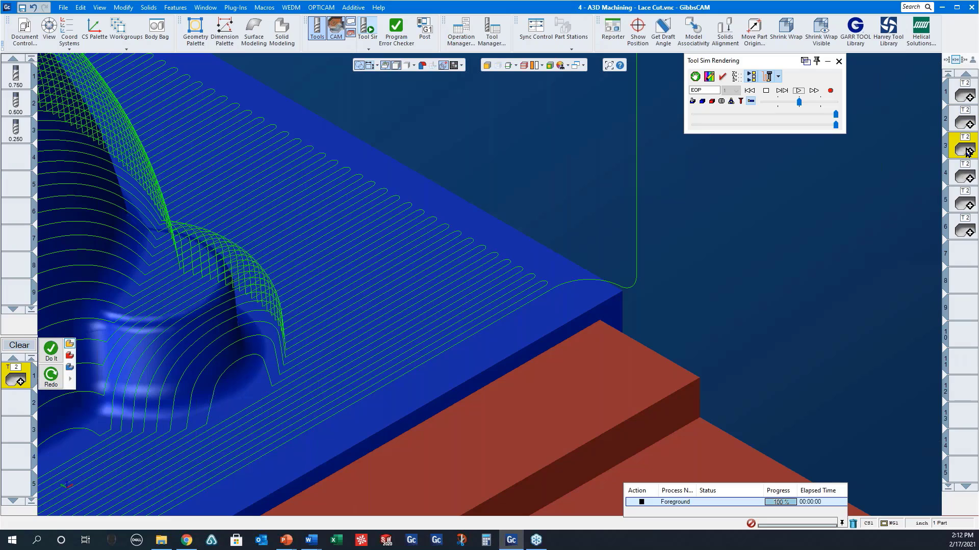
{"action": "double_click", "coordinate": [957, 144]}
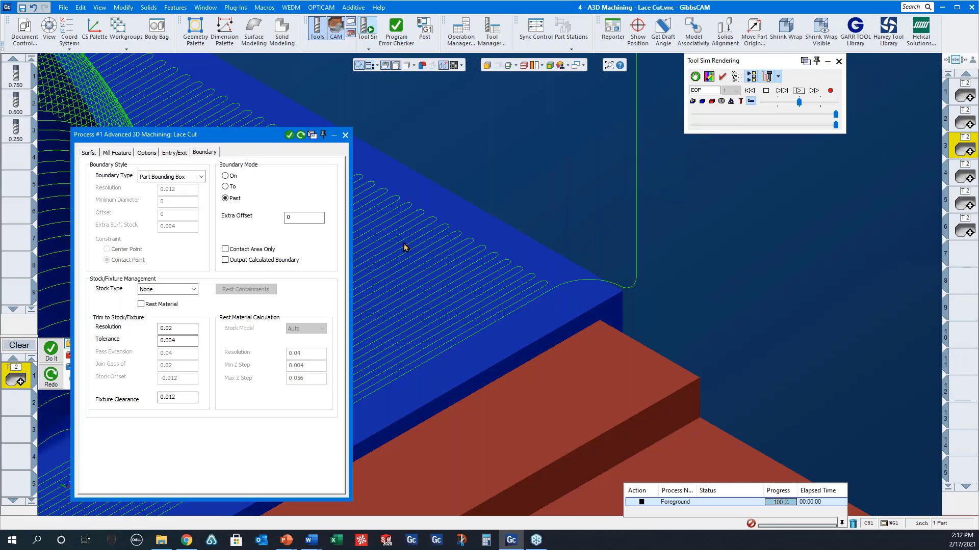
{"action": "left_click", "coordinate": [750, 91]}
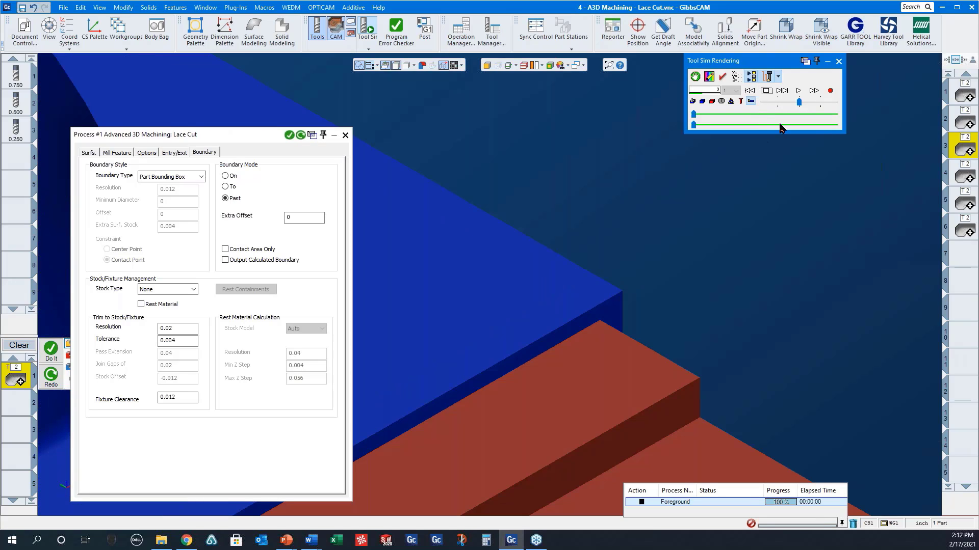
{"action": "left_click", "coordinate": [798, 91]}
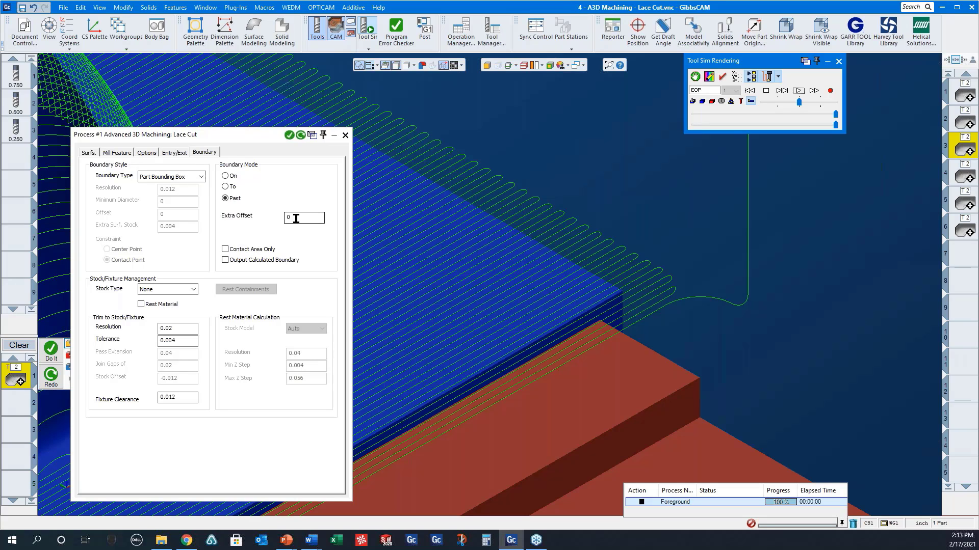
{"action": "left_click", "coordinate": [345, 135]}
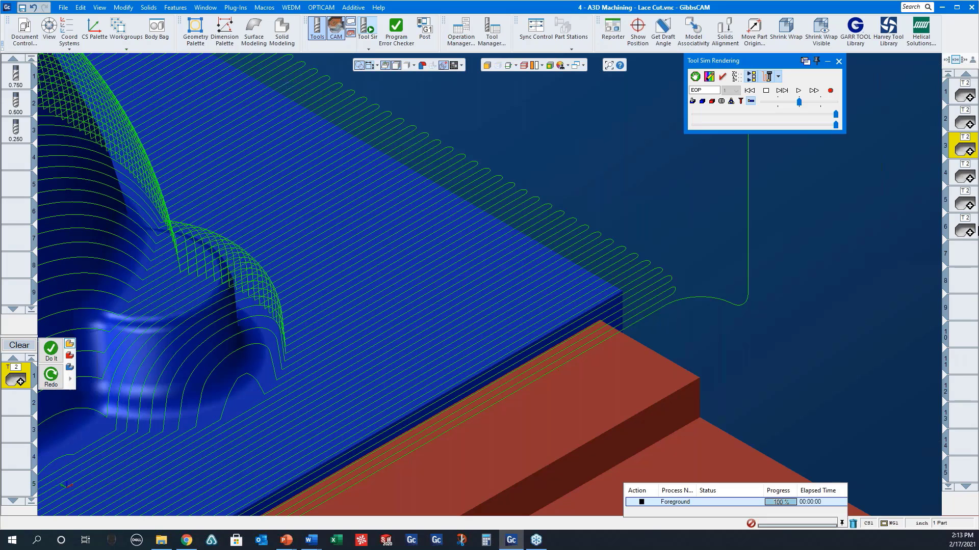
Load the fourth Lace Cut operation's process and run its simulation from the start.
{"action": "double_click", "coordinate": [964, 177]}
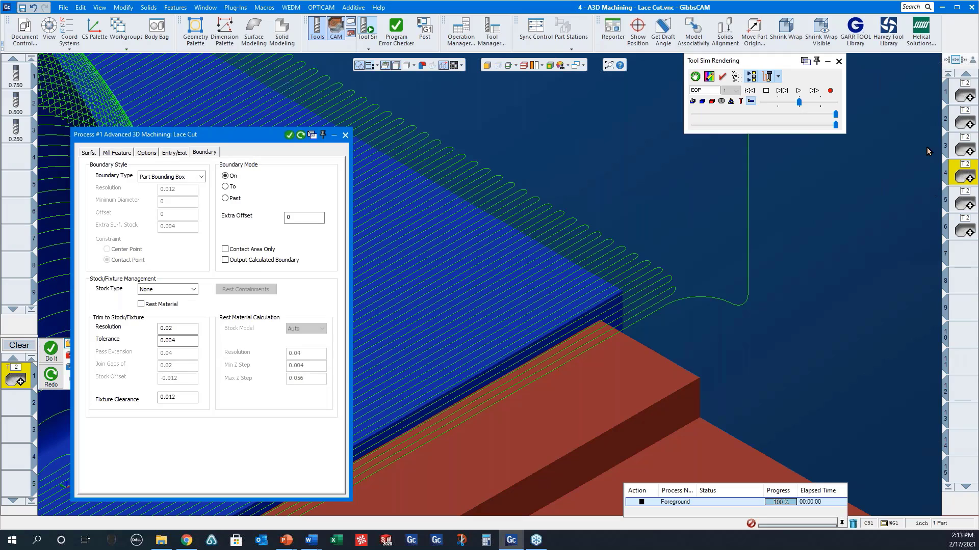
{"action": "left_click", "coordinate": [749, 90]}
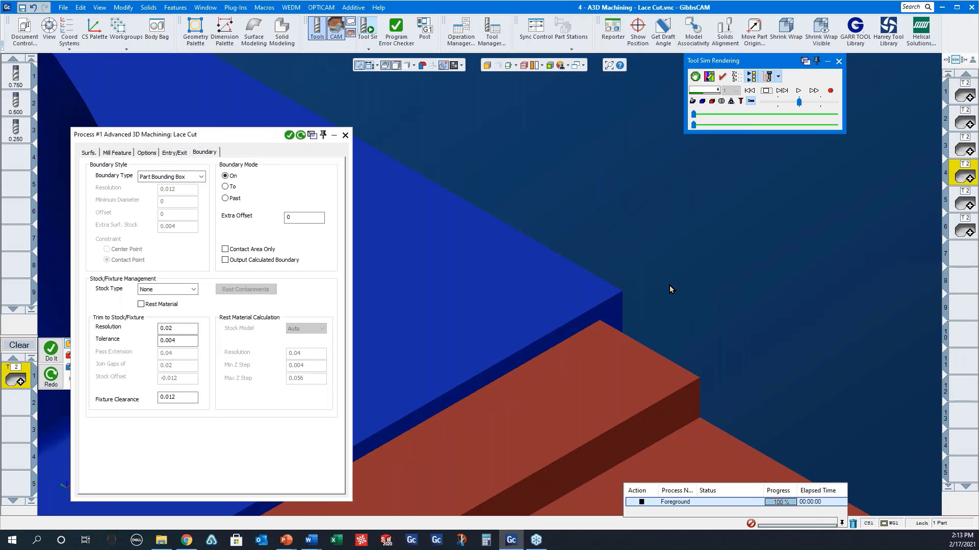
{"action": "left_click", "coordinate": [783, 93]}
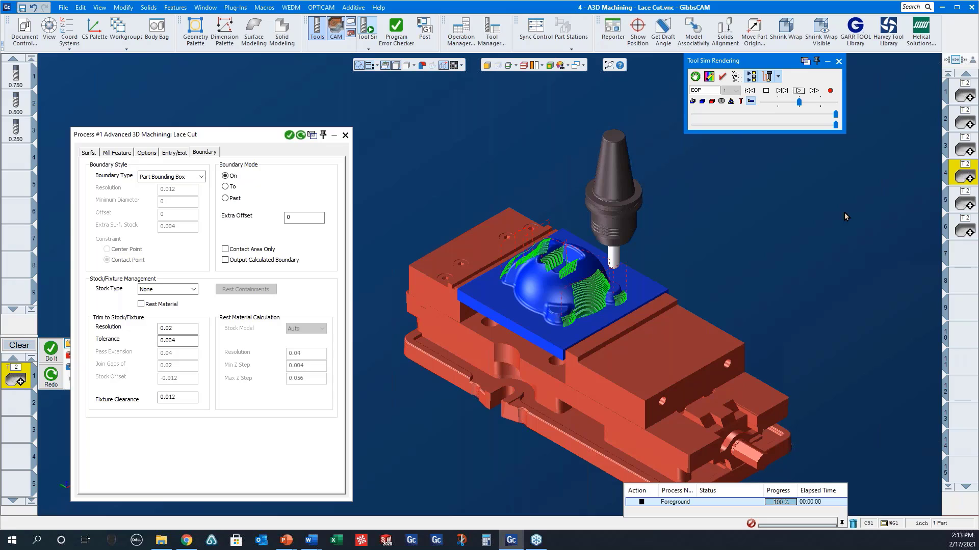
Reload the third Lace Cut operation, replay its simulation, and inspect the pass spacing around the part's steep walls.
{"action": "double_click", "coordinate": [960, 151]}
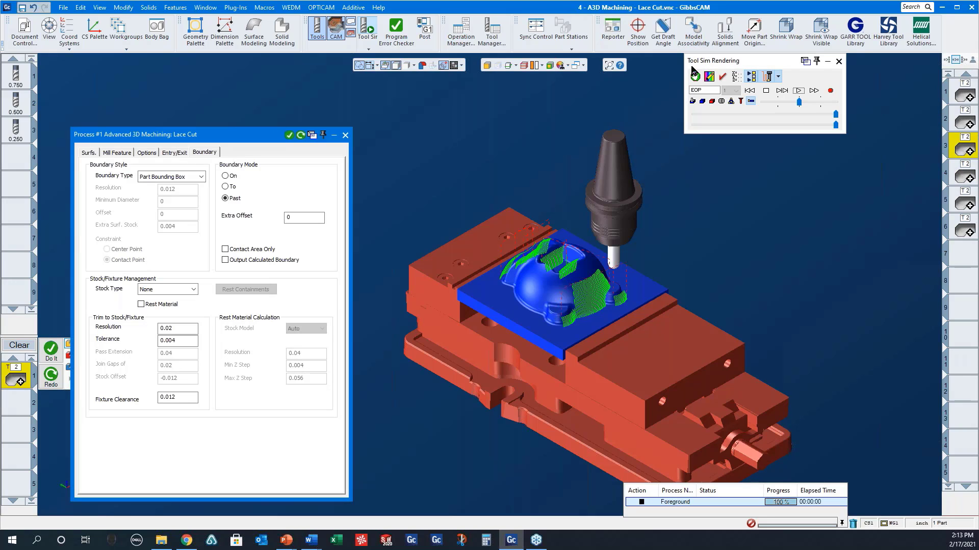
{"action": "left_click", "coordinate": [798, 91]}
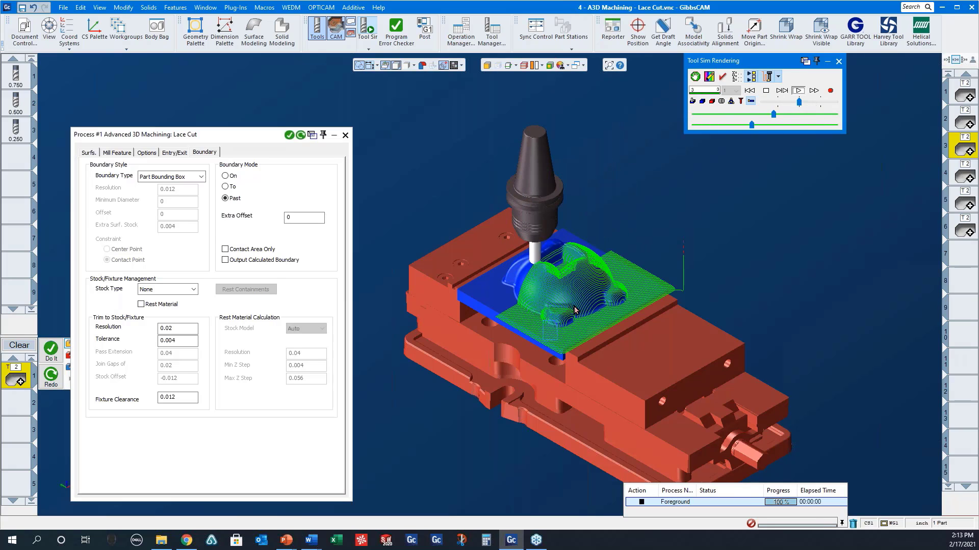
{"action": "scroll", "coordinate": [574, 309], "scroll_direction": "up", "scroll_amount": 5}
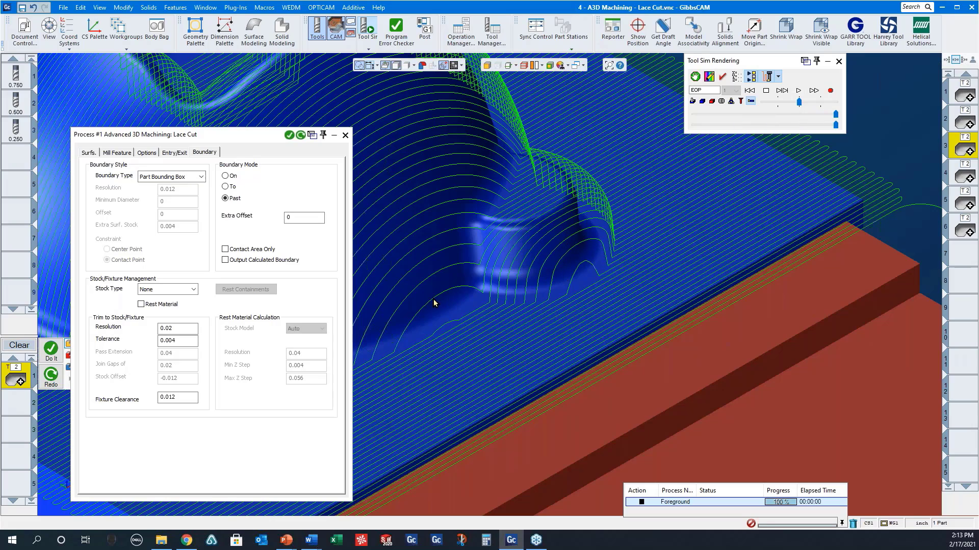
{"action": "scroll", "coordinate": [469, 289], "scroll_direction": "down", "scroll_amount": 6}
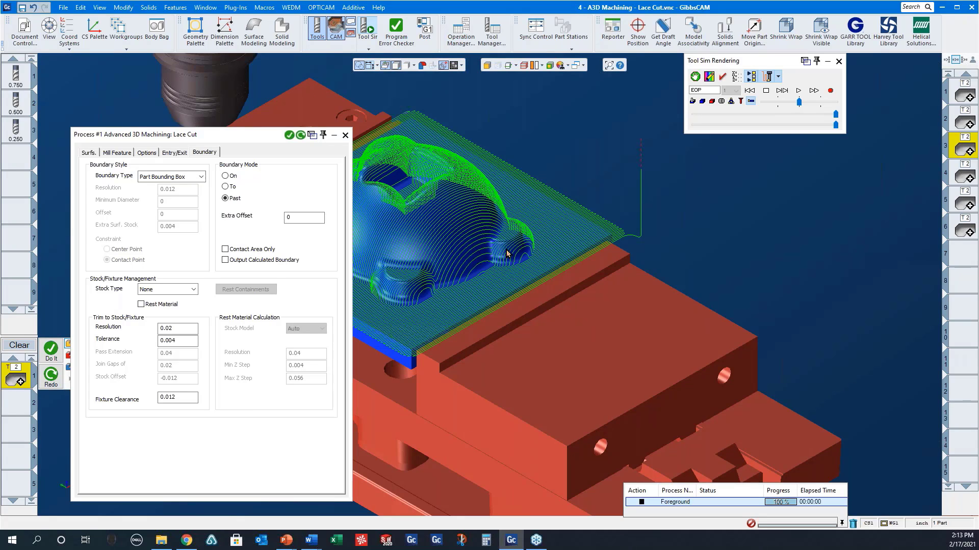
Review the fourth operation's cross machining advanced settings, close the process, and simulate its toolpath from the start.
{"action": "double_click", "coordinate": [964, 176]}
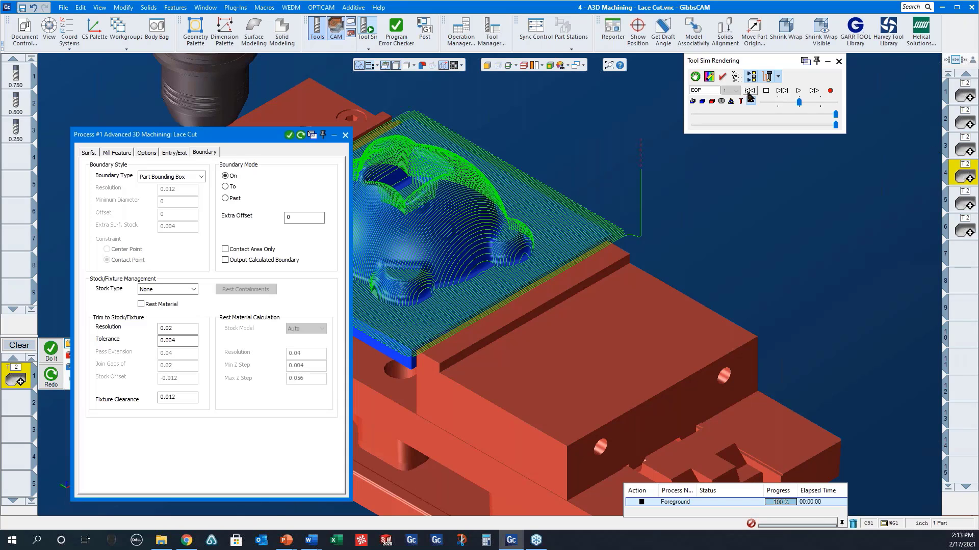
{"action": "left_click", "coordinate": [750, 91]}
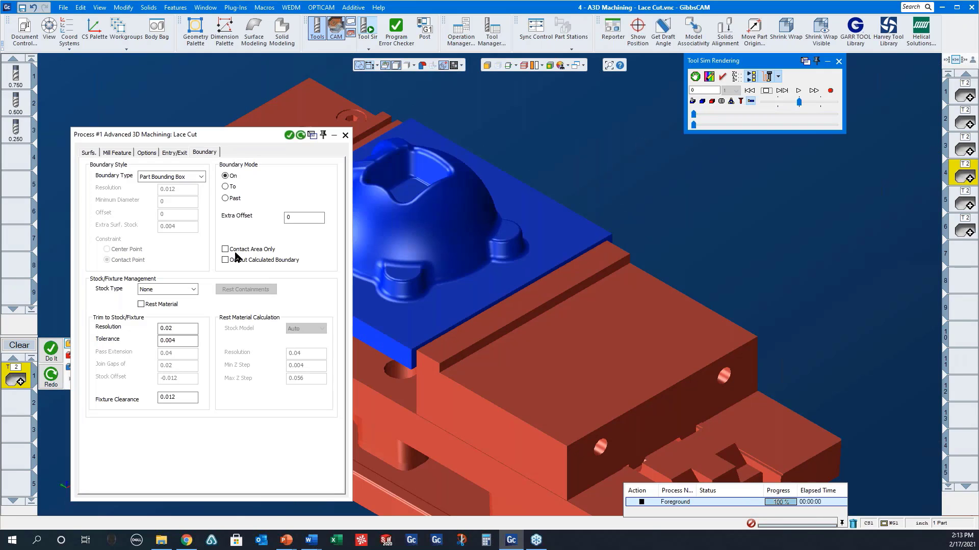
{"action": "left_click", "coordinate": [88, 153]}
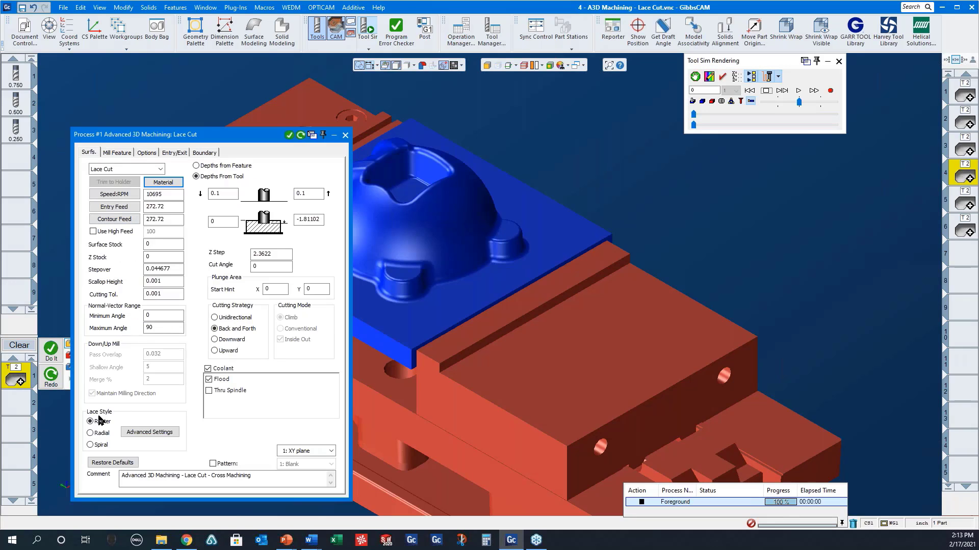
{"action": "left_click", "coordinate": [140, 433]}
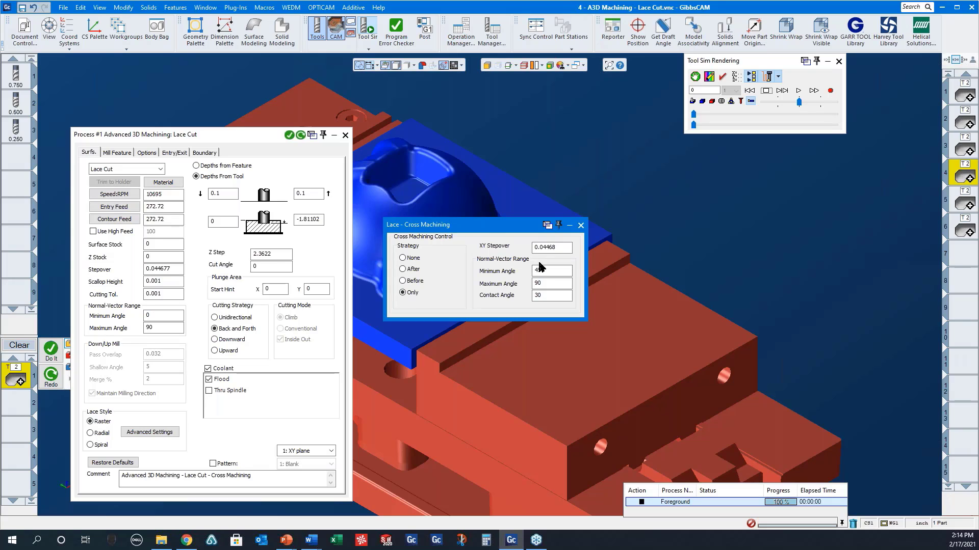
{"action": "left_click", "coordinate": [579, 225]}
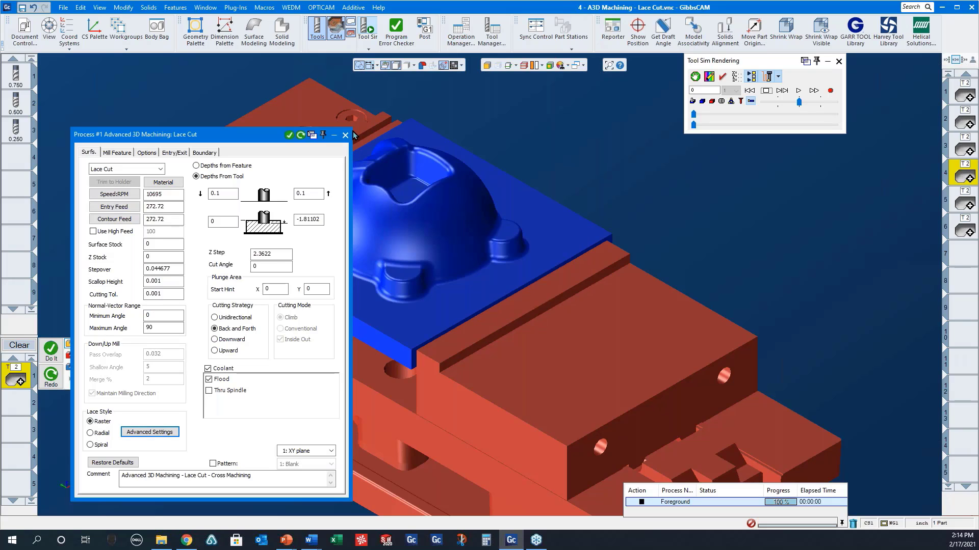
{"action": "left_click", "coordinate": [345, 135]}
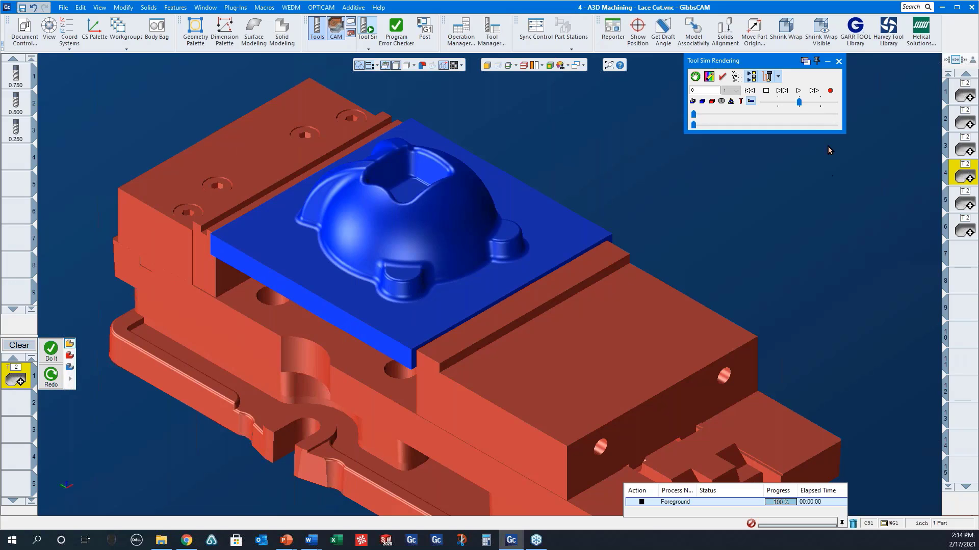
{"action": "left_click", "coordinate": [797, 91]}
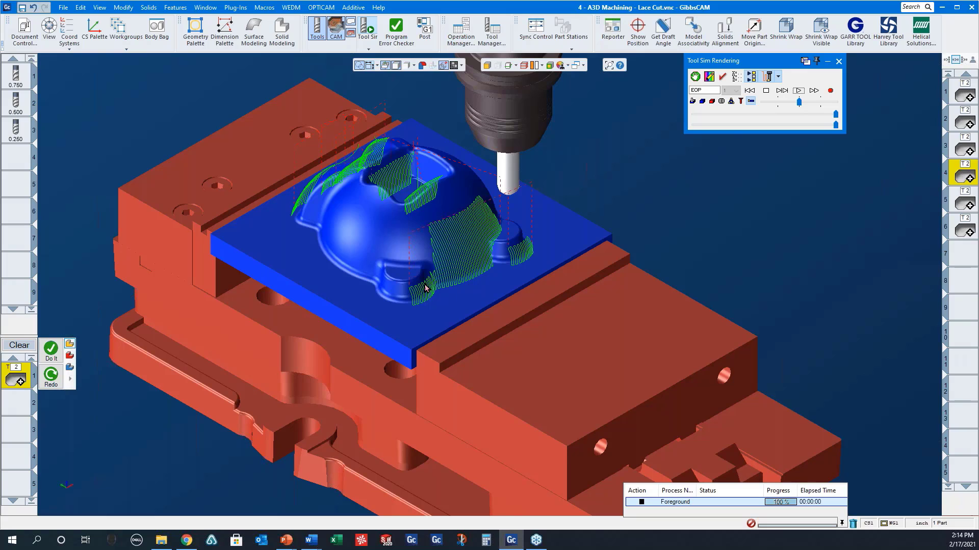
Load the fifth Lace Cut operation's process, rewind the simulation, and review the radial style's advanced settings.
{"action": "double_click", "coordinate": [960, 204]}
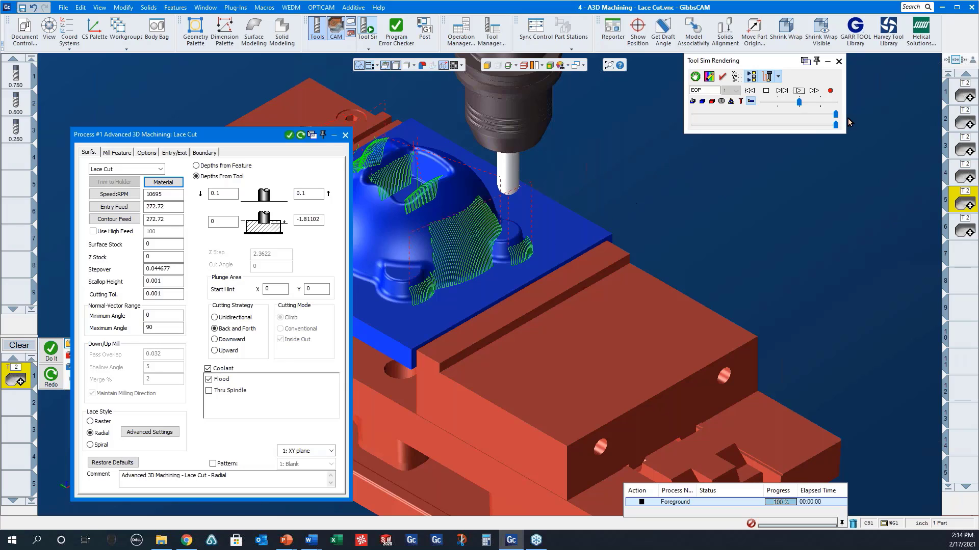
{"action": "left_click", "coordinate": [749, 91]}
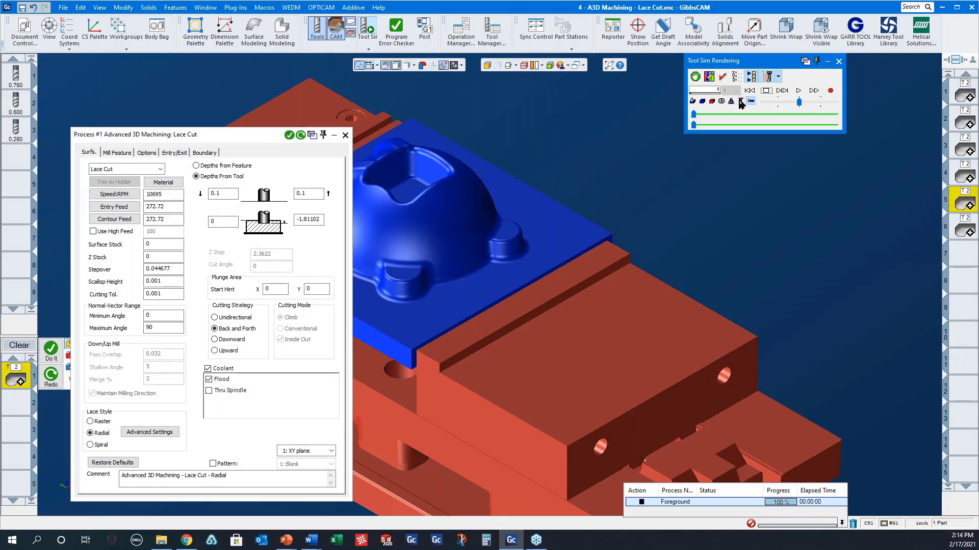
{"action": "left_click", "coordinate": [147, 432]}
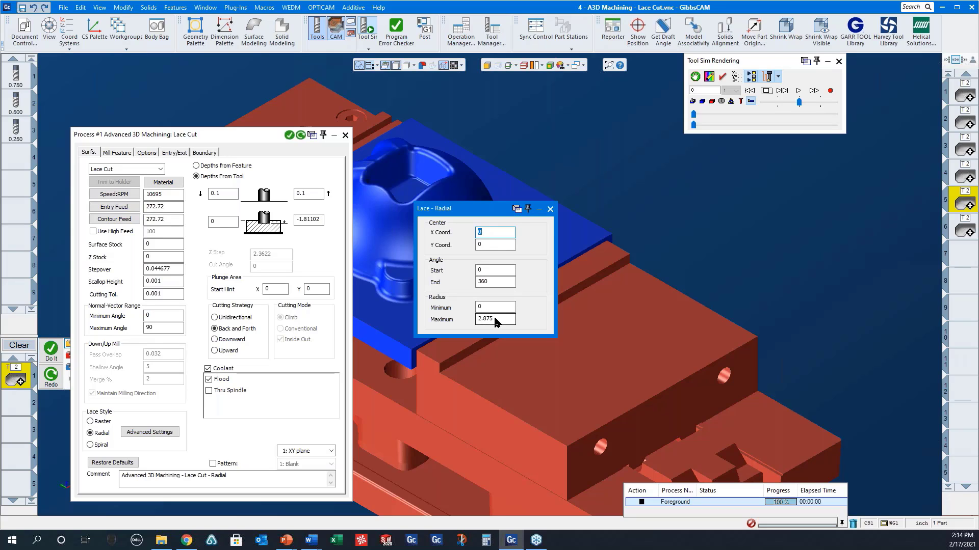
{"action": "left_click", "coordinate": [550, 210]}
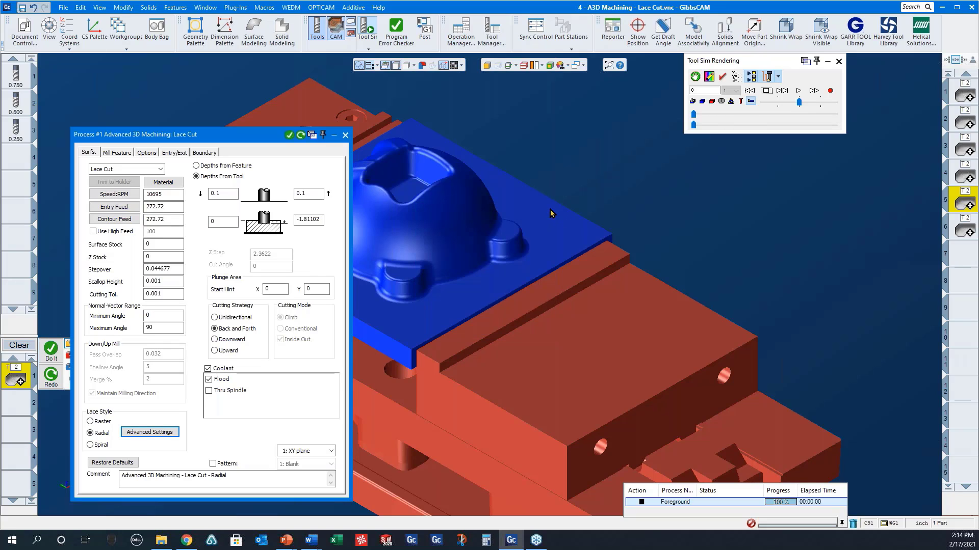
Simulate the radial Lace Cut toolpath from the start and inspect it from the top and isometric views.
{"action": "left_click", "coordinate": [748, 90]}
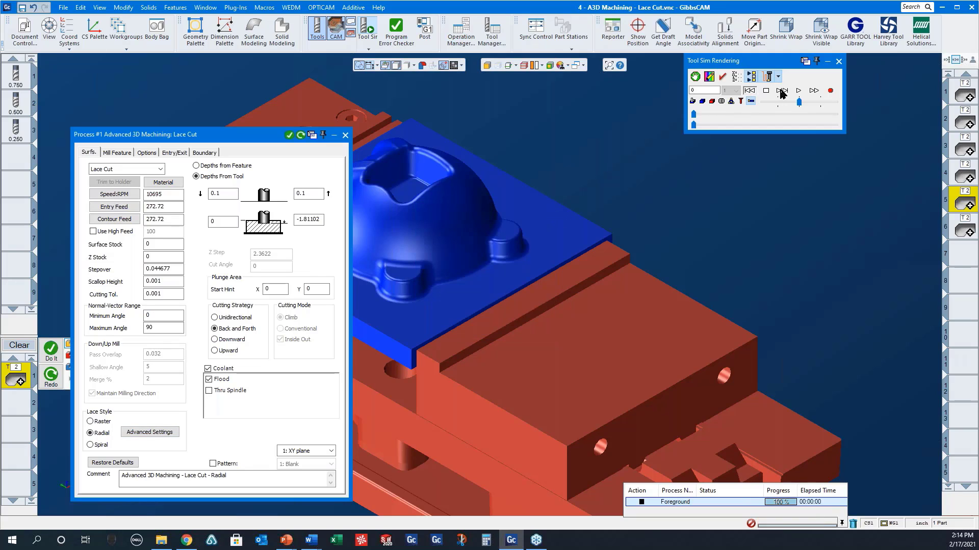
{"action": "left_click", "coordinate": [798, 90]}
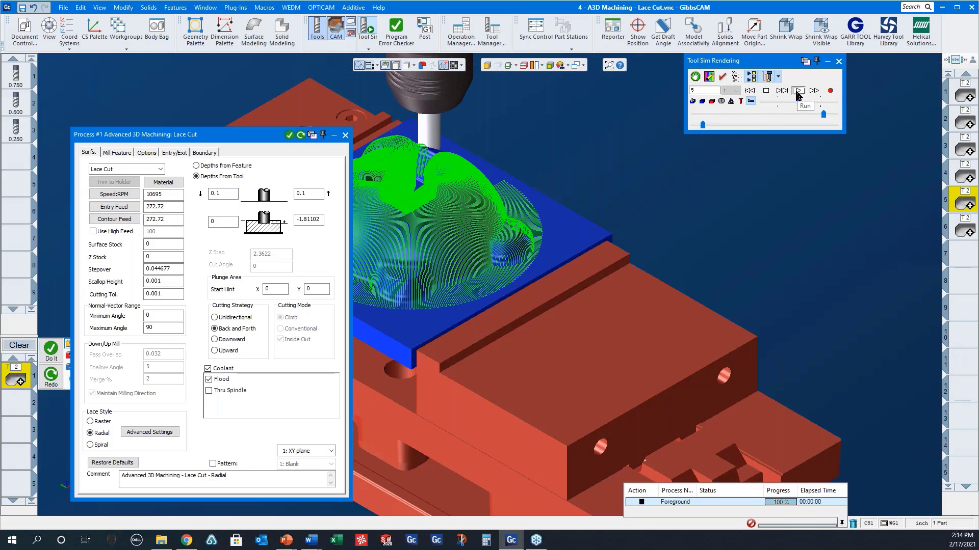
{"action": "middle_click_drag", "start_coordinate": [616, 246], "coordinate": [334, 409]}
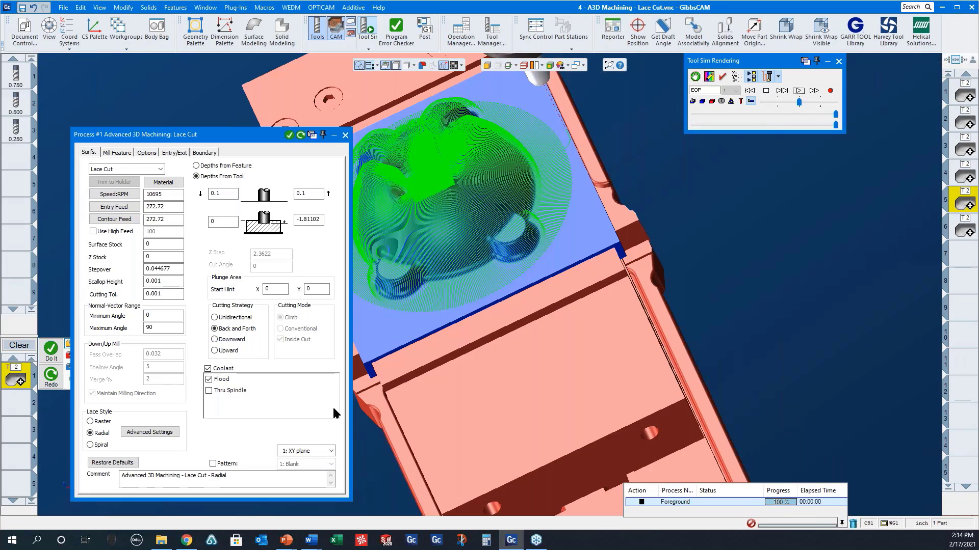
{"action": "left_click", "coordinate": [49, 27]}
{"action": "left_click", "coordinate": [894, 72]}
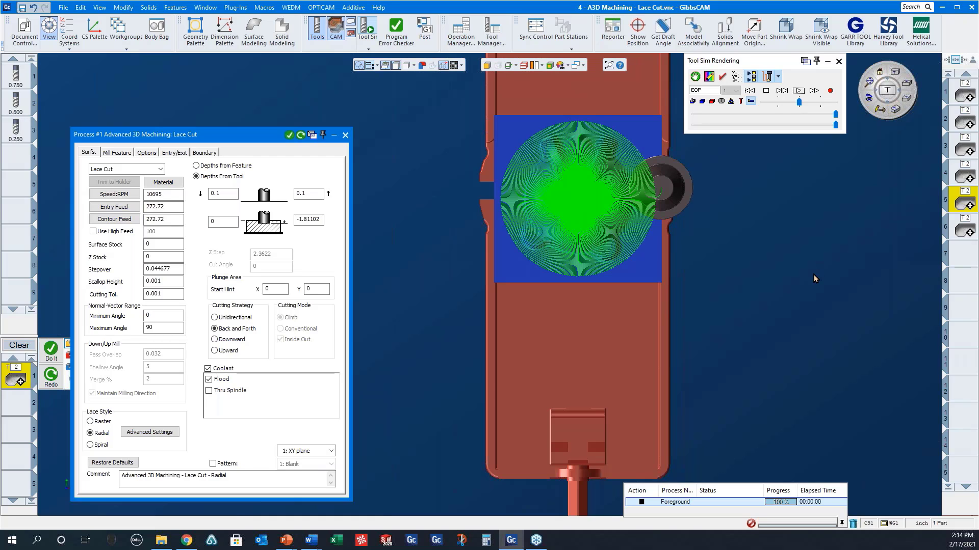
{"action": "left_click", "coordinate": [893, 108]}
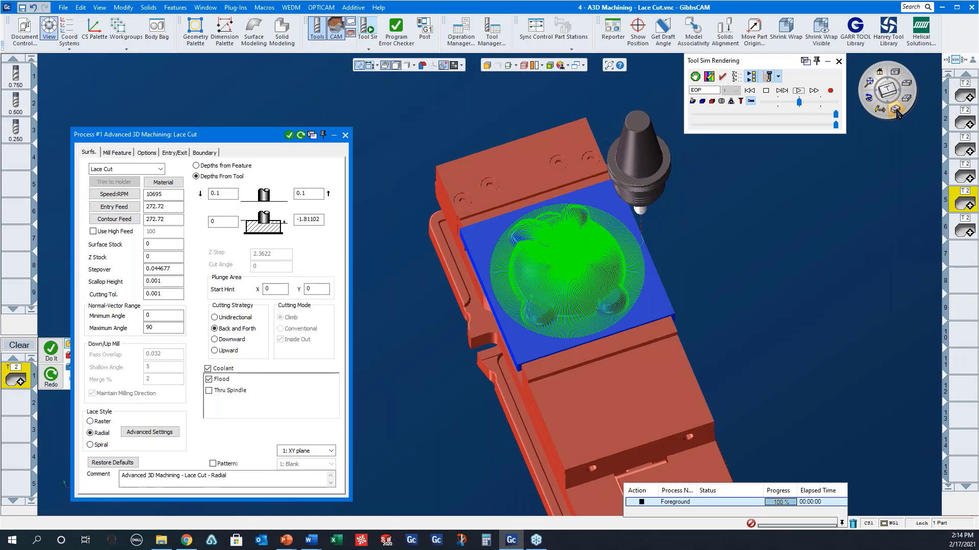
{"action": "left_click", "coordinate": [896, 110]}
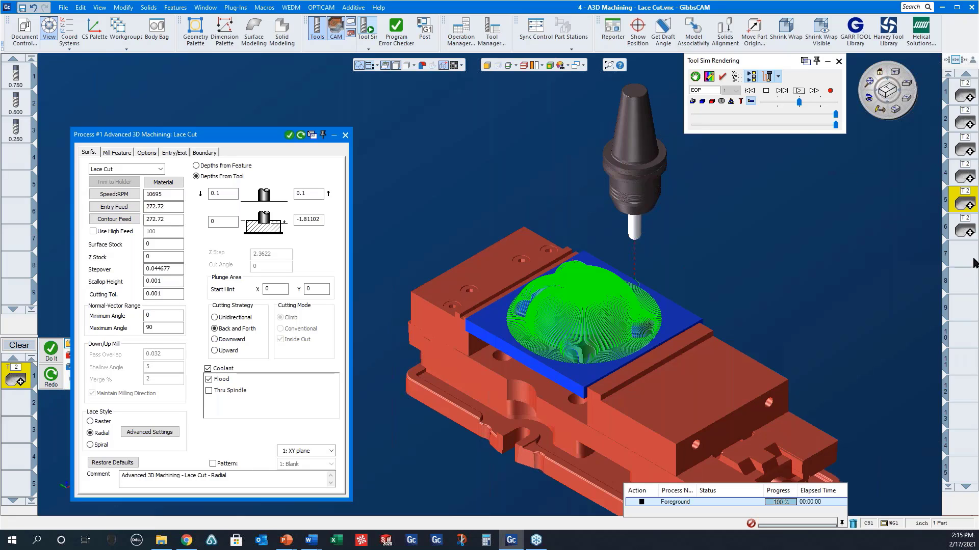
Load the sixth Lace Cut operation's process and review the spiral style's advanced settings.
{"action": "left_click", "coordinate": [964, 234]}
{"action": "double_click", "coordinate": [962, 234]}
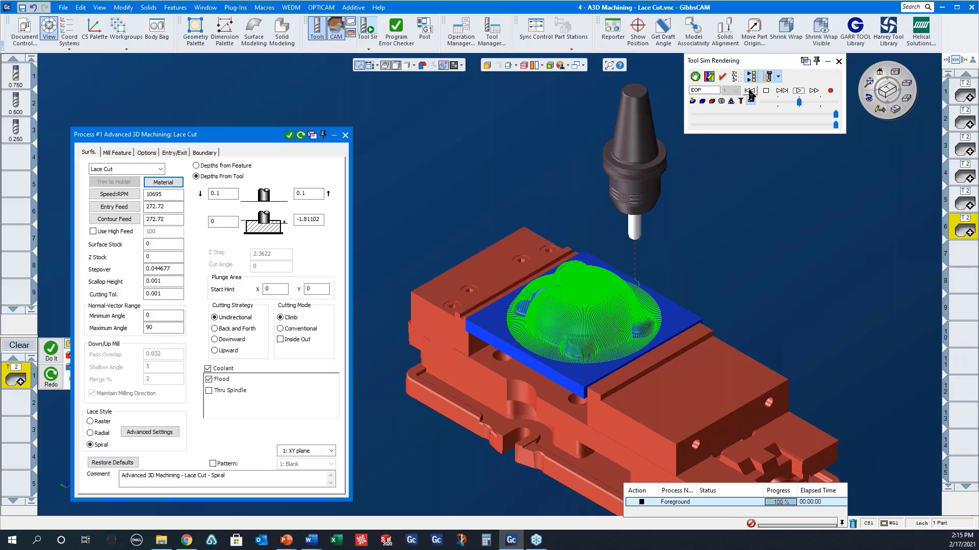
{"action": "left_click", "coordinate": [147, 434]}
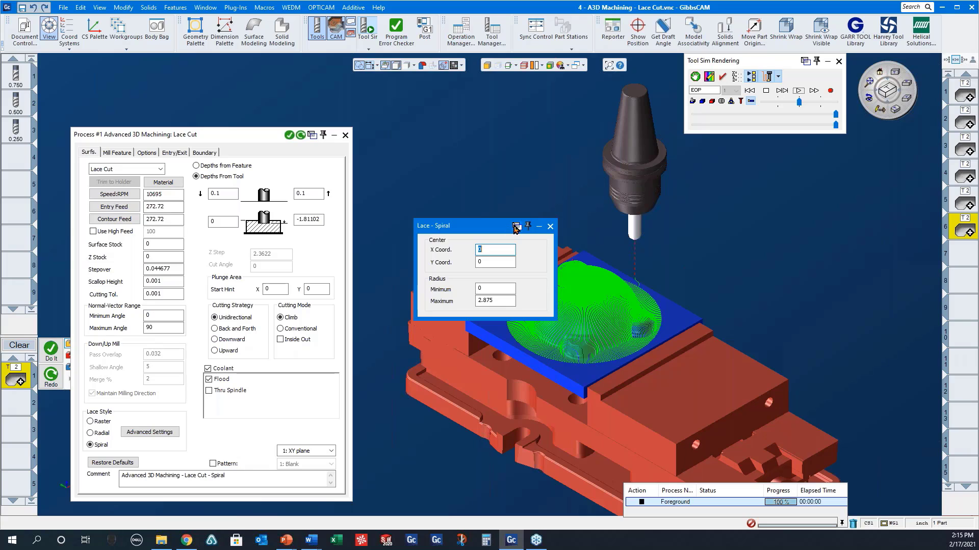
{"action": "left_click", "coordinate": [550, 227]}
Simulate the spiral Lace Cut toolpath from the start, and close the process and the simulation.
{"action": "left_click", "coordinate": [749, 91]}
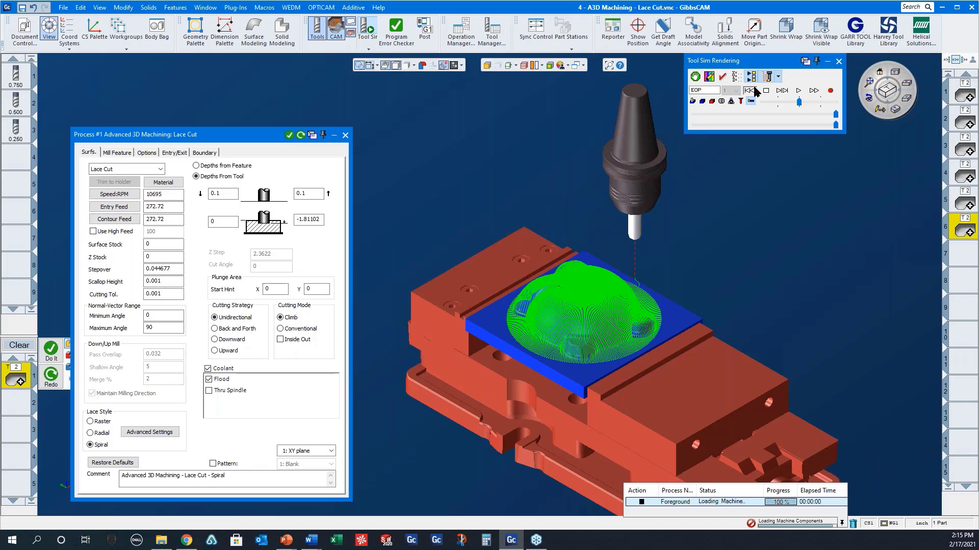
{"action": "left_click", "coordinate": [799, 91]}
{"action": "left_click", "coordinate": [798, 91]}
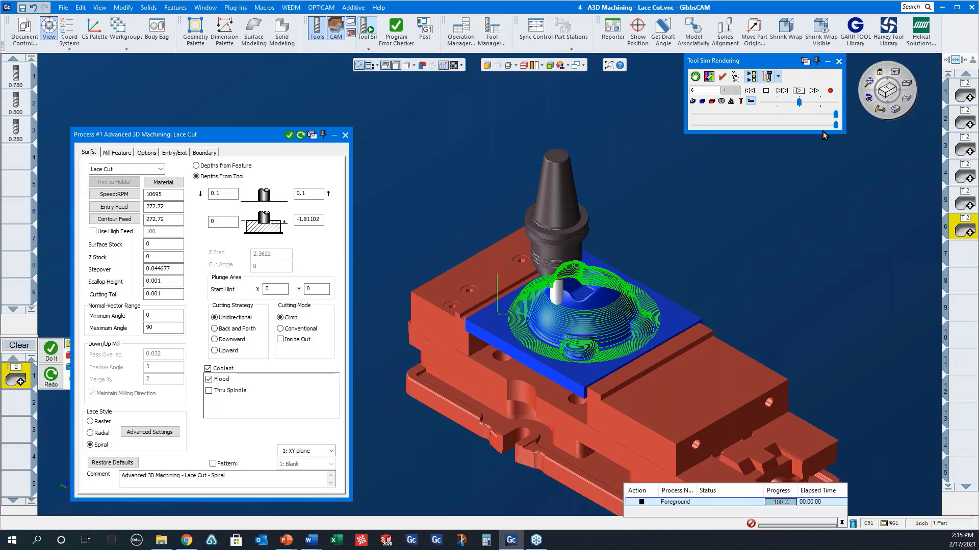
{"action": "left_click", "coordinate": [798, 92]}
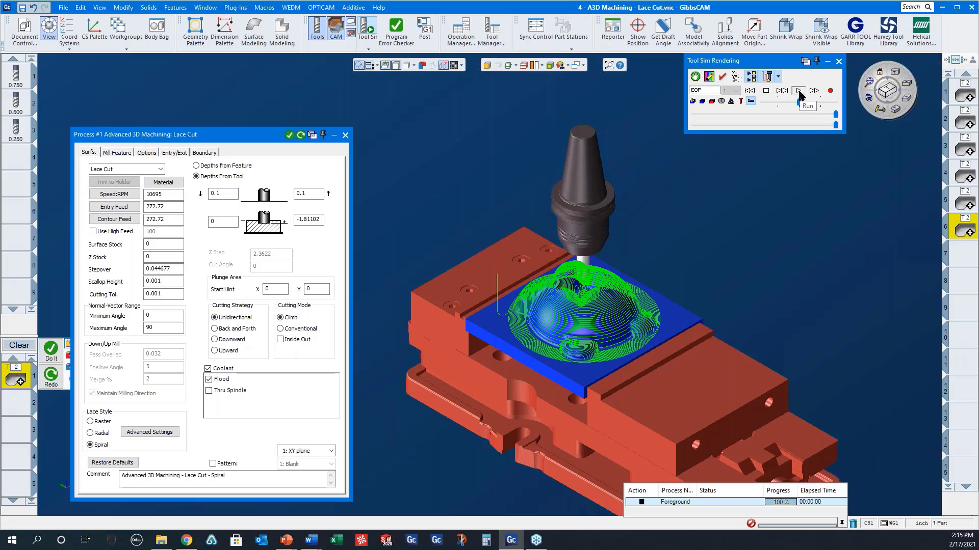
{"action": "left_click", "coordinate": [345, 135]}
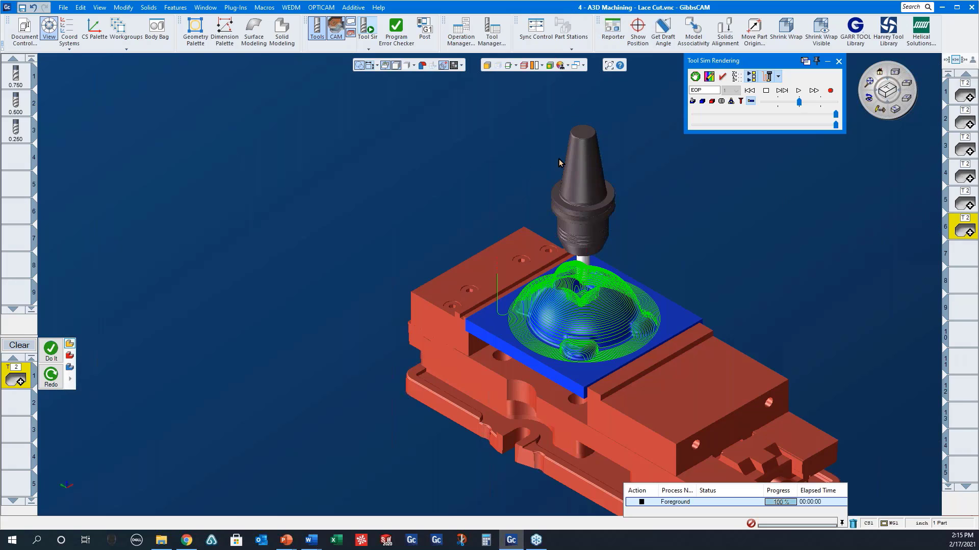
{"action": "left_click", "coordinate": [838, 62]}
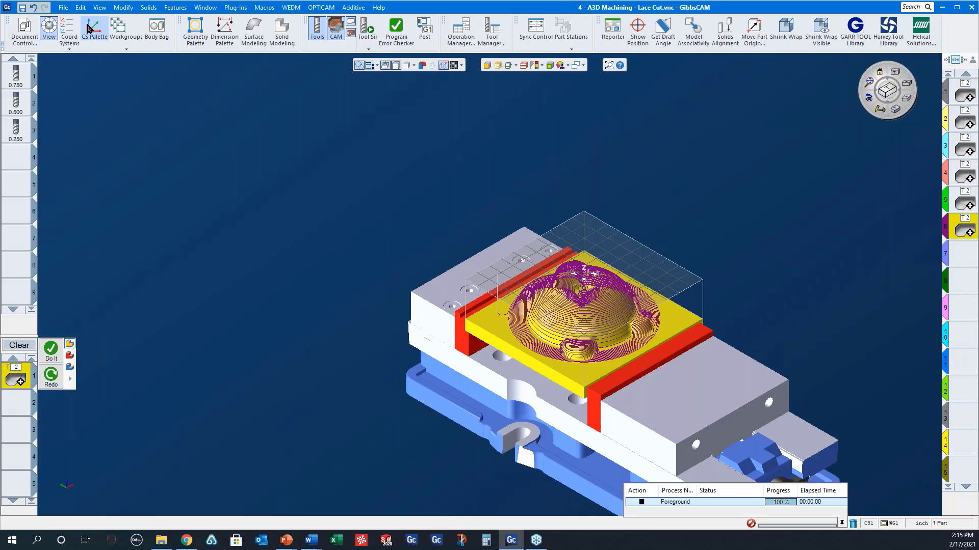
Open the part file "5 - A3D Machining - N Curve Flow.vnc" without saving changes to the Lace Cut part.
{"action": "left_click", "coordinate": [63, 7]}
{"action": "left_click", "coordinate": [77, 51]}
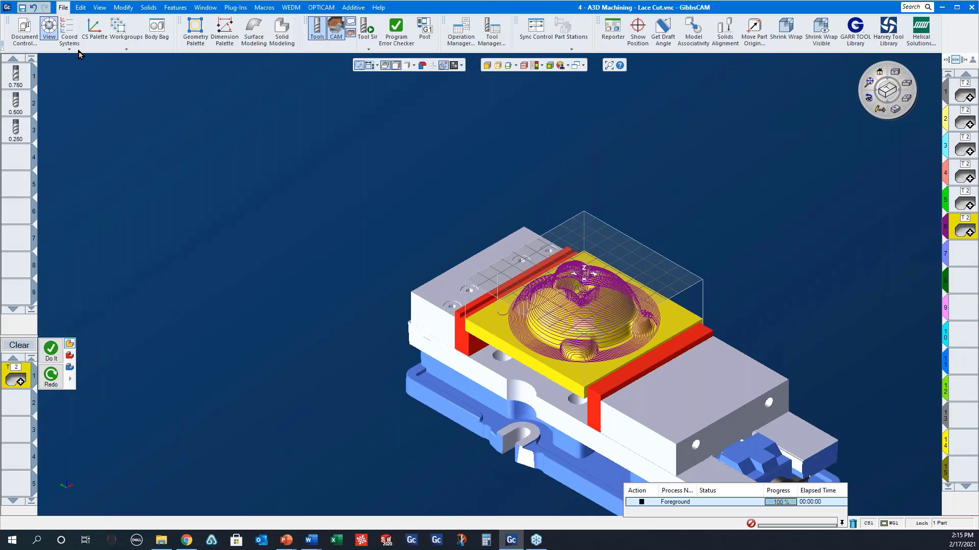
{"action": "left_click", "coordinate": [266, 117]}
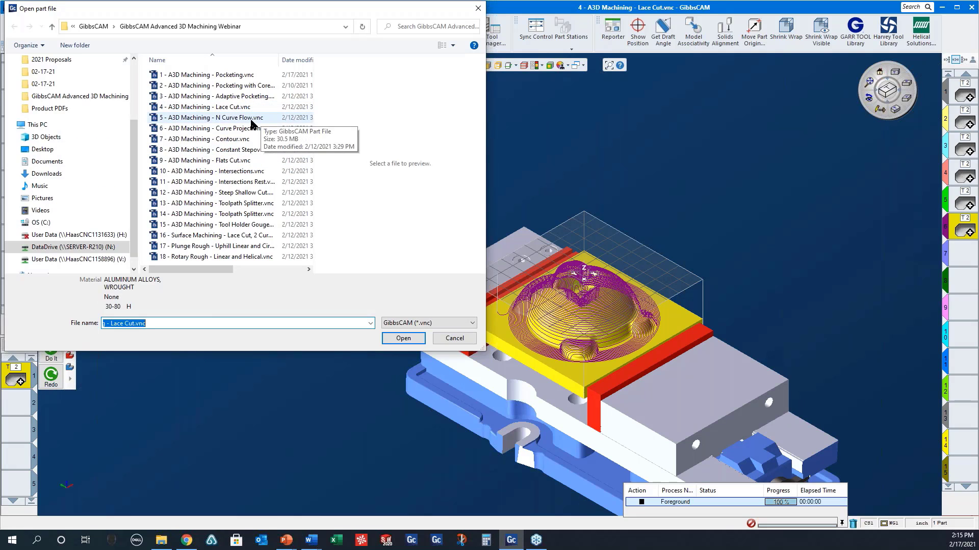
{"action": "left_click", "coordinate": [401, 343]}
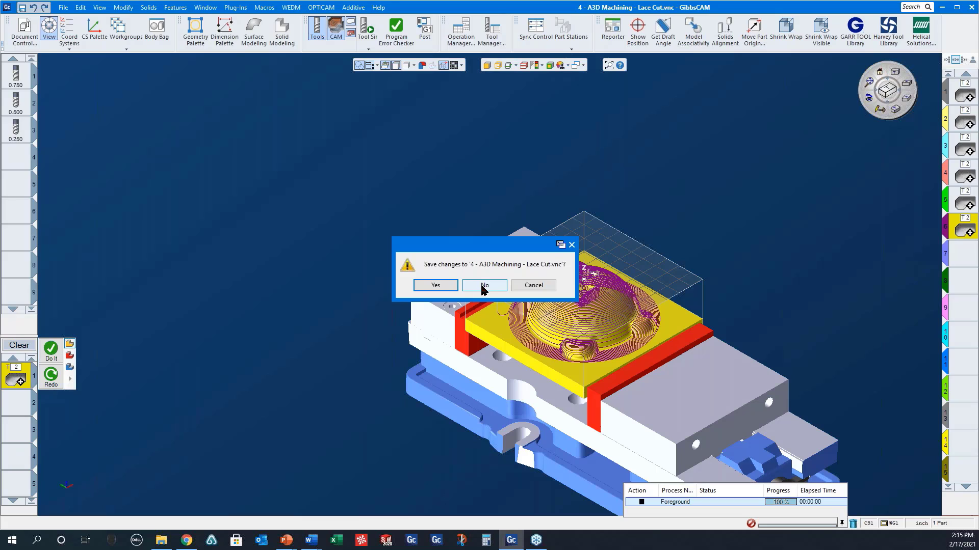
{"action": "left_click", "coordinate": [484, 287]}
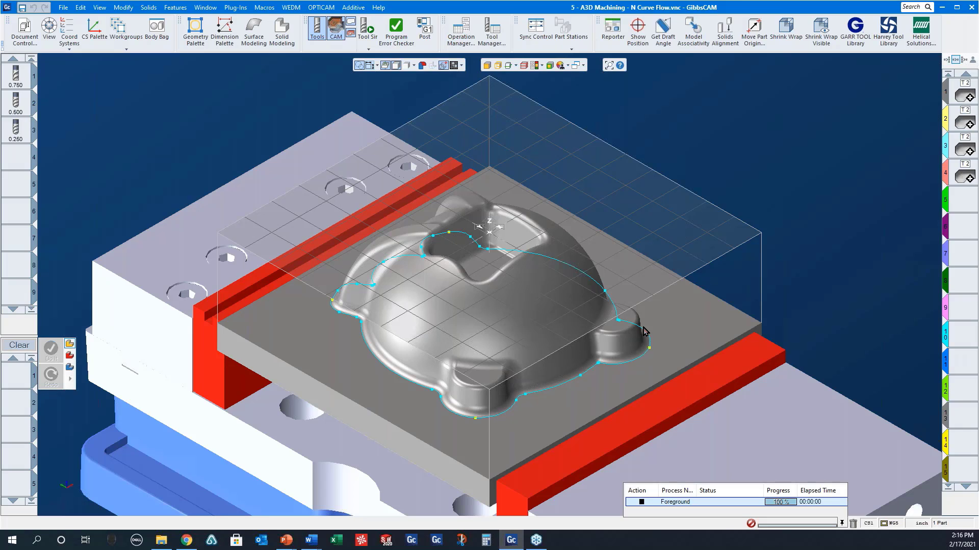
Deselect the geometry, load the first operation's Lace Cut process, and review its surface settings.
{"action": "left_click", "coordinate": [568, 383]}
{"action": "double_click", "coordinate": [959, 98]}
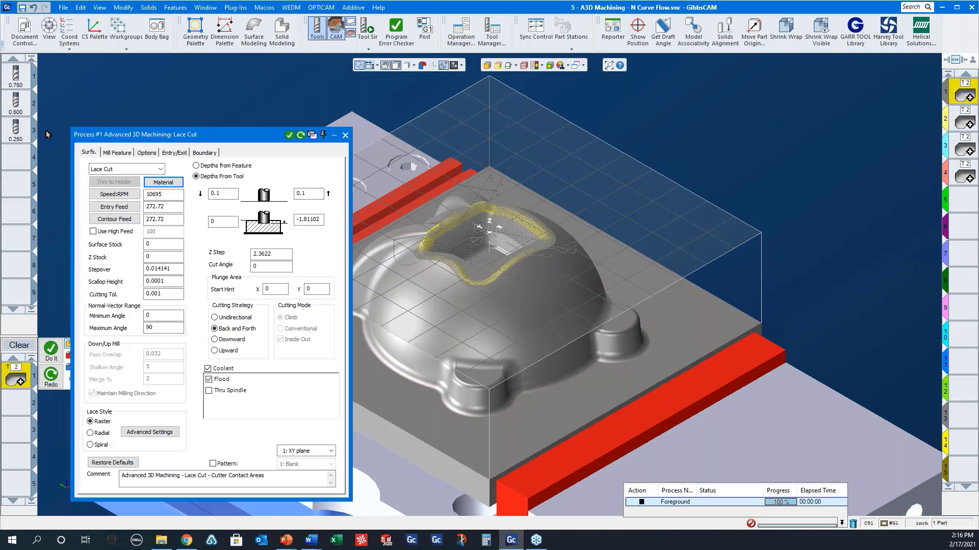
{"action": "double_click", "coordinate": [965, 95]}
{"action": "left_click", "coordinate": [345, 135]}
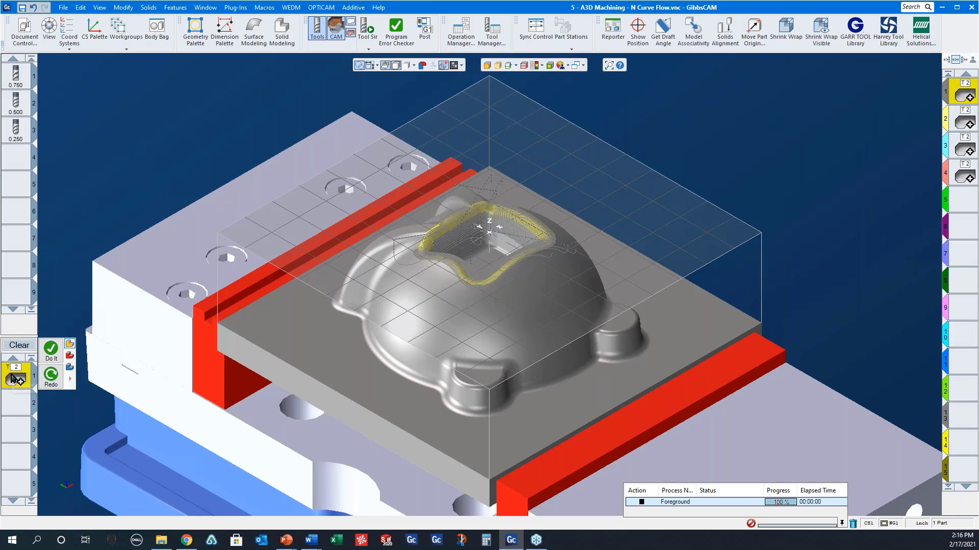
{"action": "double_click", "coordinate": [13, 377]}
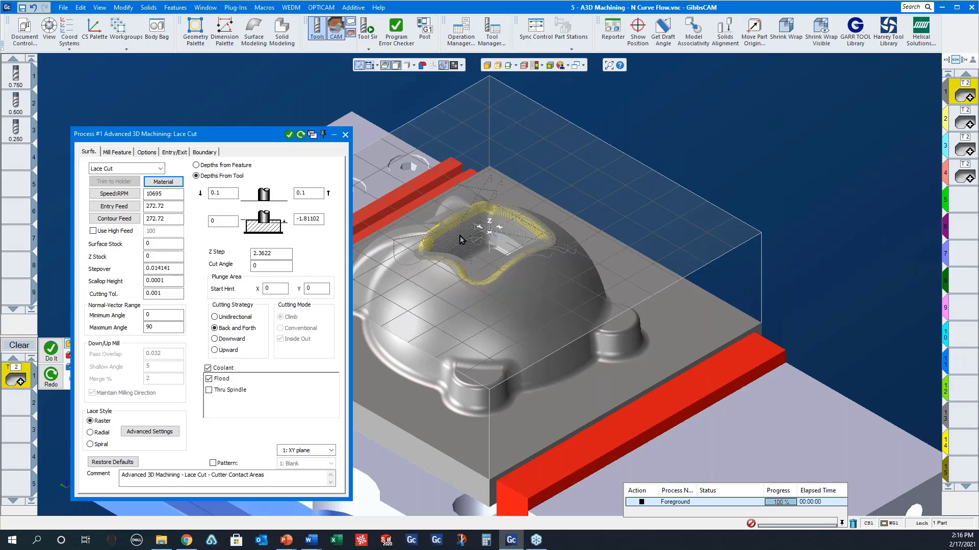
{"action": "left_click", "coordinate": [345, 135]}
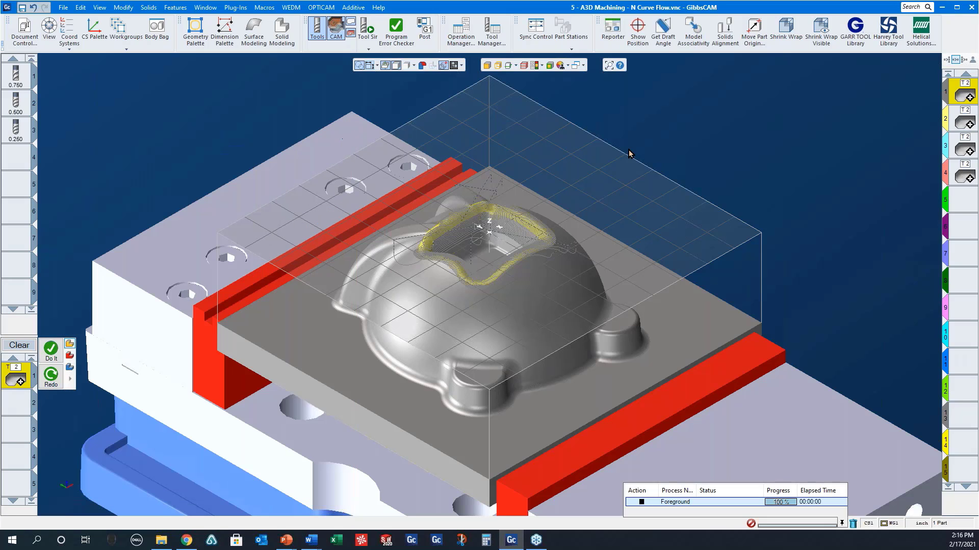
Reopen the first operation's Lace Cut process, check its Cutter Contact Areas boundary settings, and close it.
{"action": "middle_click_drag", "start_coordinate": [640, 268], "coordinate": [579, 262]}
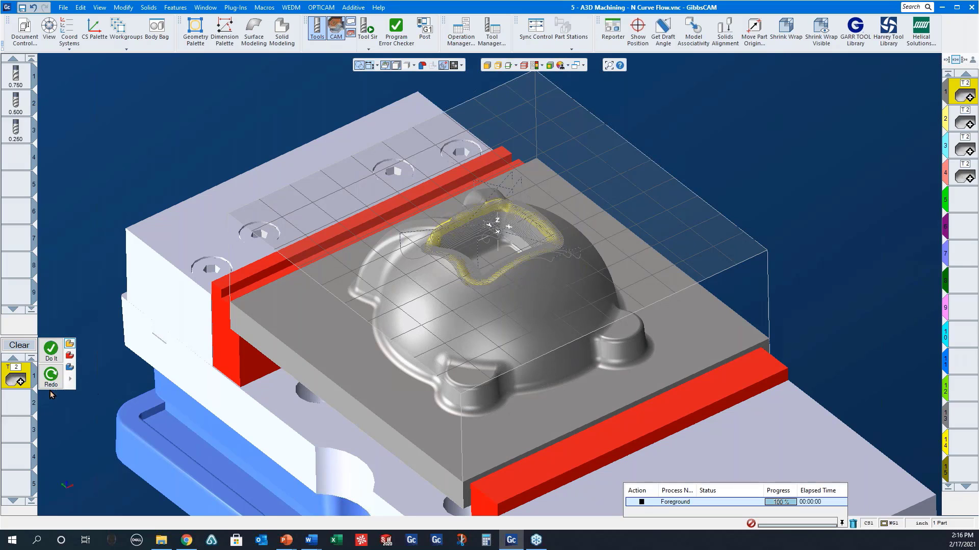
{"action": "double_click", "coordinate": [24, 384]}
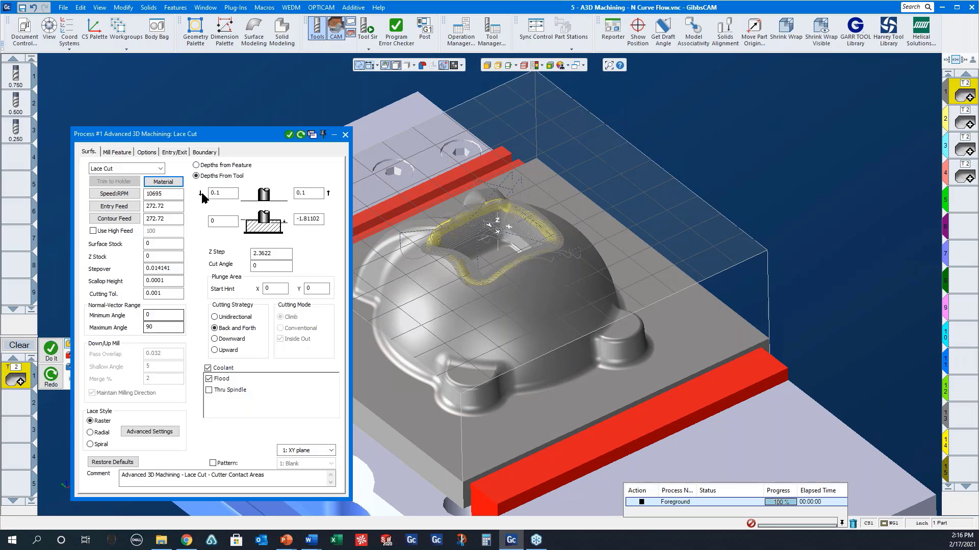
{"action": "left_click", "coordinate": [210, 152]}
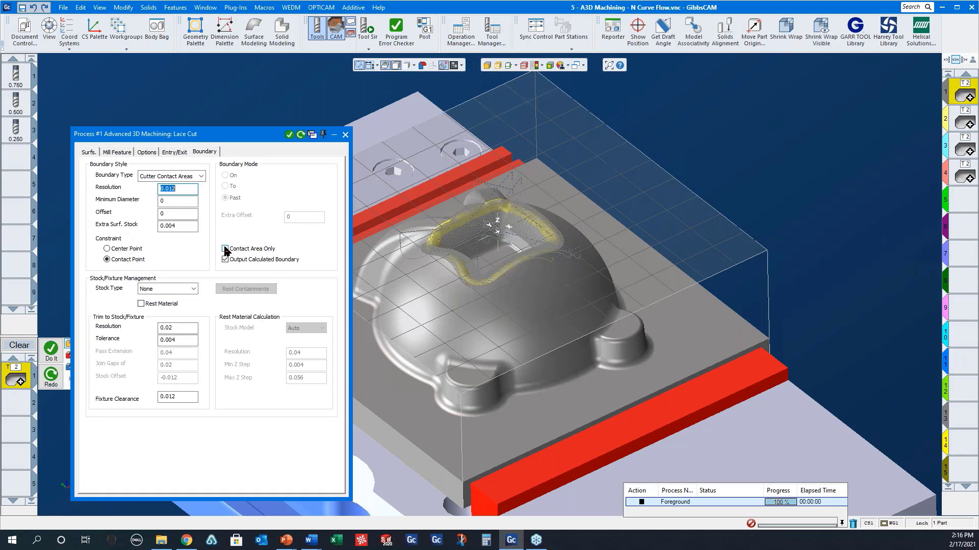
{"action": "left_click", "coordinate": [346, 135]}
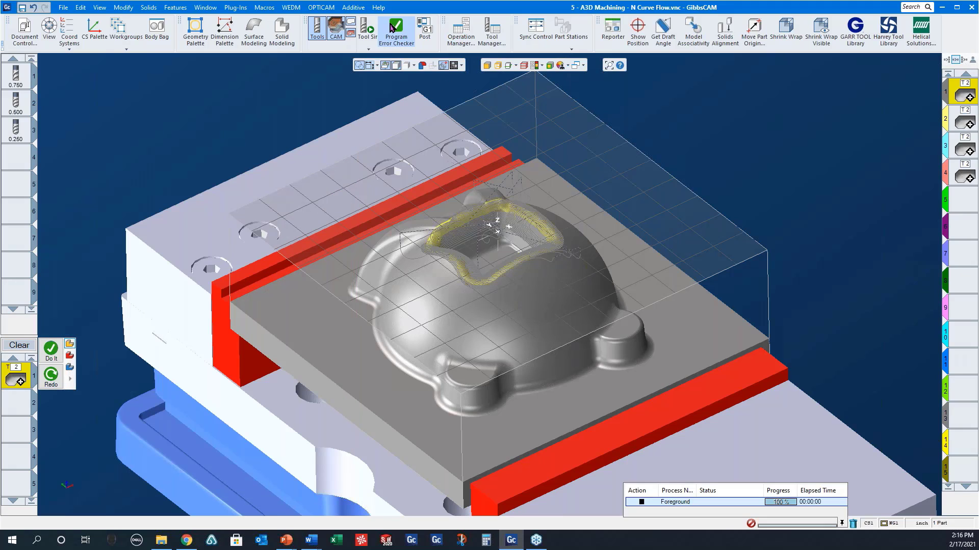
Simulate the first operation's Lace Cut toolpath and inspect the pass spacing up close around the top pocket's rim.
{"action": "left_click", "coordinate": [363, 30]}
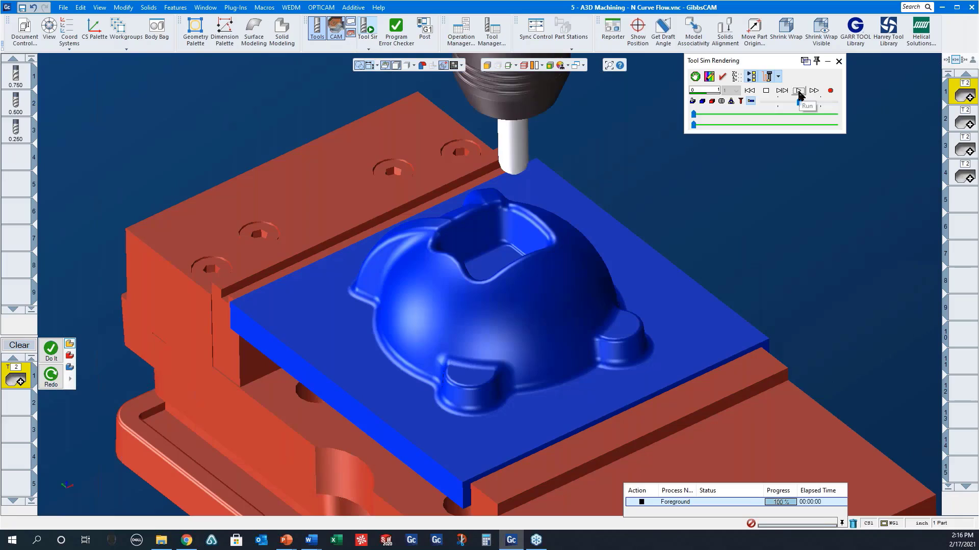
{"action": "left_click", "coordinate": [799, 92]}
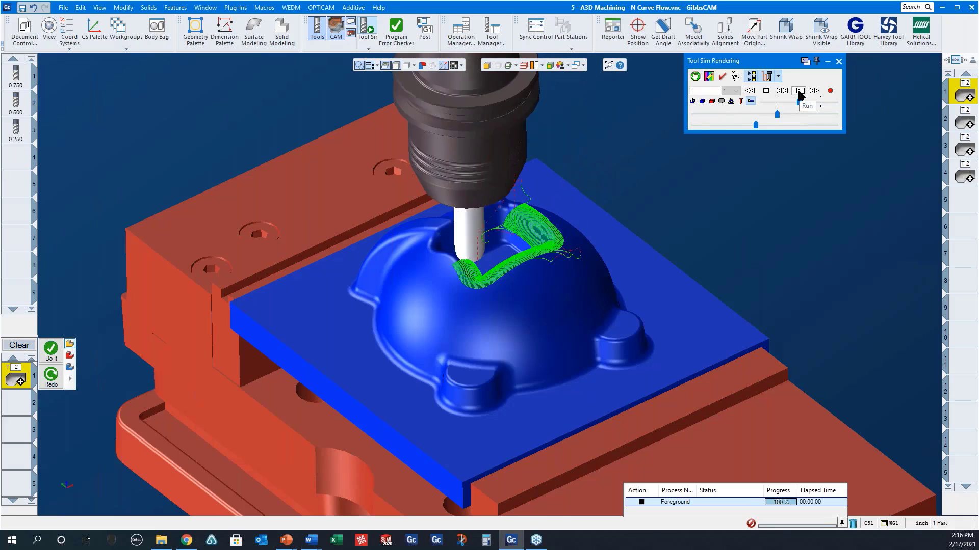
{"action": "scroll", "coordinate": [548, 227], "scroll_direction": "up", "scroll_amount": 10}
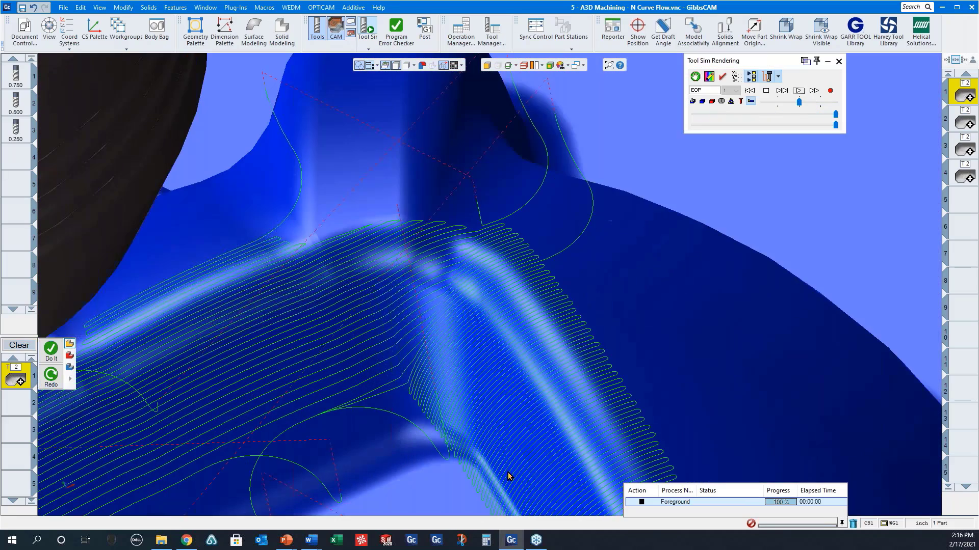
{"action": "middle_click_drag", "start_coordinate": [507, 474], "coordinate": [302, 356]}
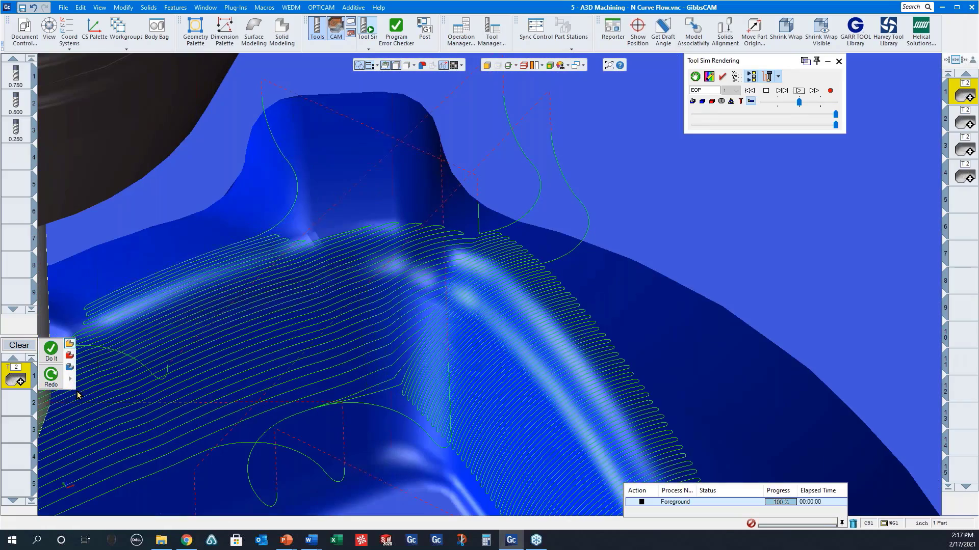
{"action": "scroll", "coordinate": [545, 370], "scroll_direction": "down", "scroll_amount": 5}
{"action": "middle_click_drag", "start_coordinate": [514, 357], "coordinate": [545, 373]}
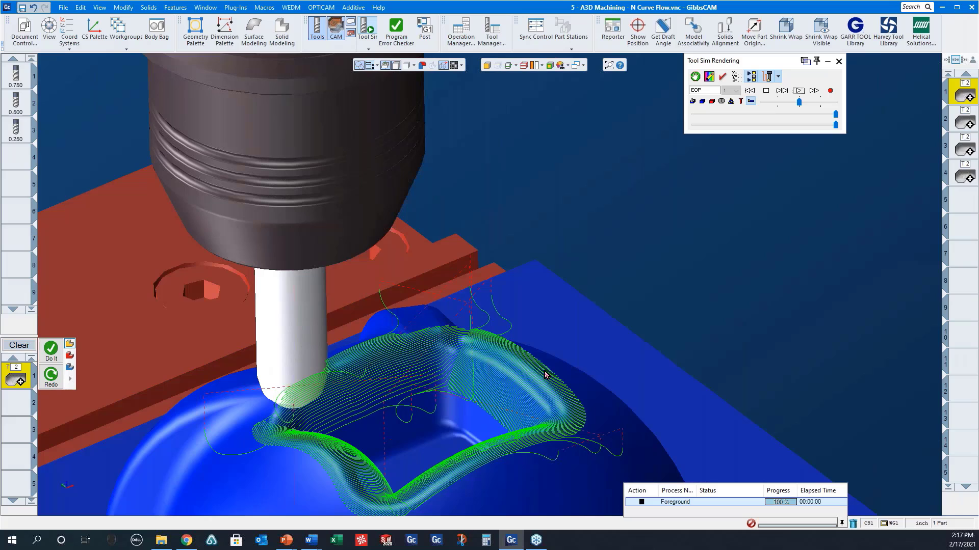
End the simulation, load the second operation's N Curve Flow process, and review its drive curves, boundary and surface settings.
{"action": "left_click", "coordinate": [839, 61]}
{"action": "left_click", "coordinate": [959, 122]}
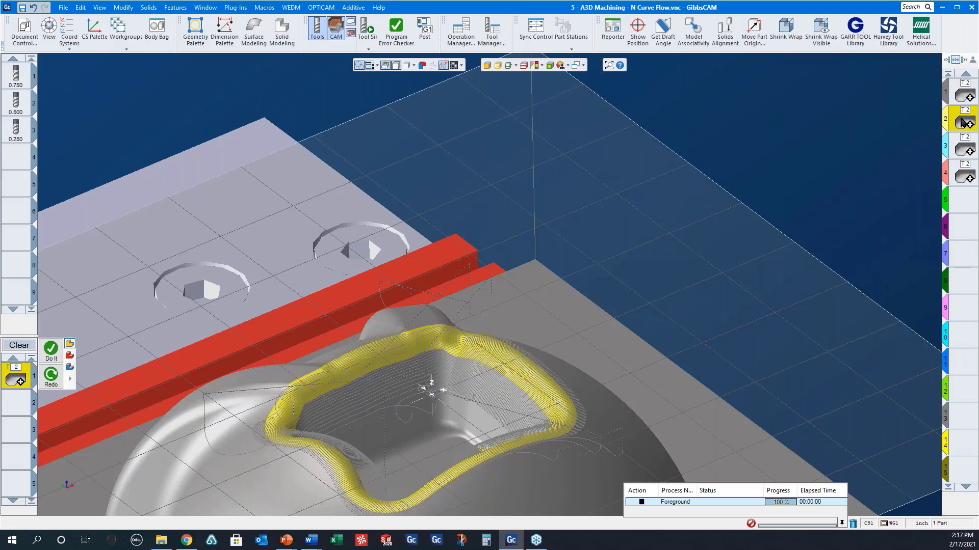
{"action": "double_click", "coordinate": [959, 123]}
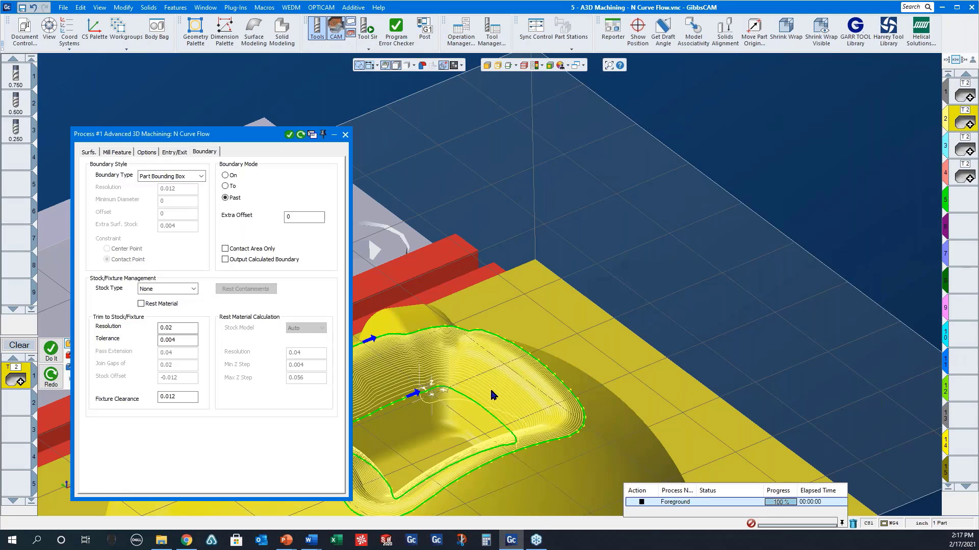
{"action": "scroll", "coordinate": [493, 396], "scroll_direction": "down", "scroll_amount": 5}
{"action": "middle_click_drag", "start_coordinate": [483, 450], "coordinate": [465, 497]}
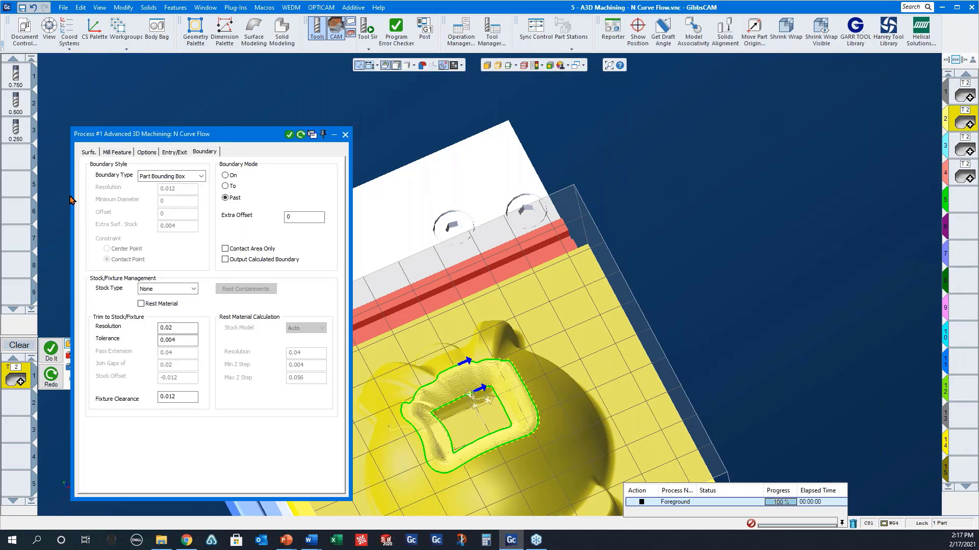
{"action": "left_click", "coordinate": [88, 152]}
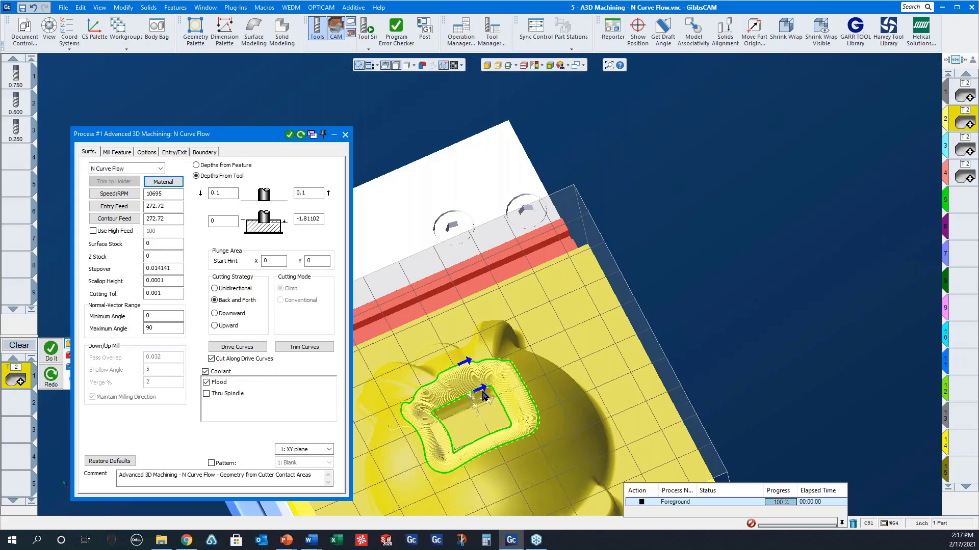
Simulate the second operation's N Curve Flow toolpath and inspect the passes and connecting moves up close around the pocket rim.
{"action": "left_click", "coordinate": [368, 33]}
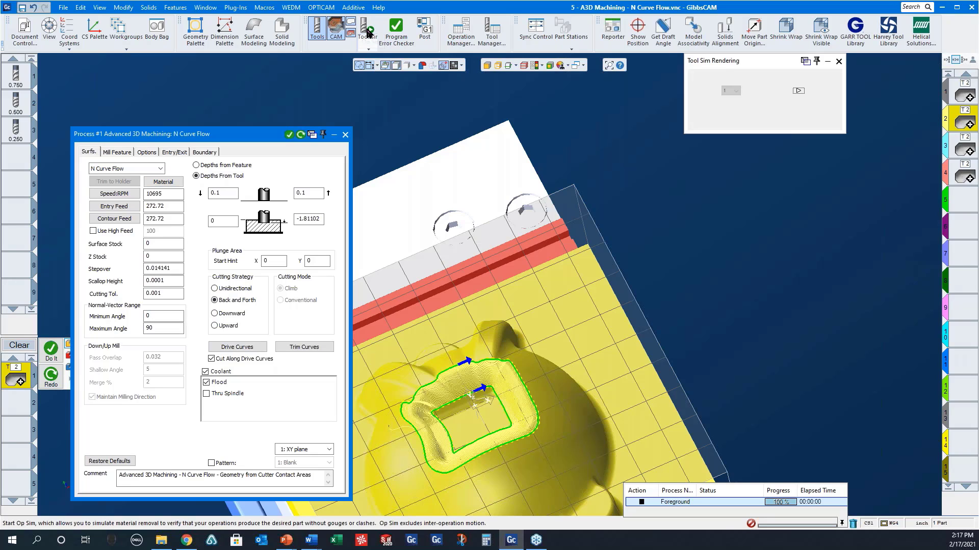
{"action": "left_click", "coordinate": [798, 92]}
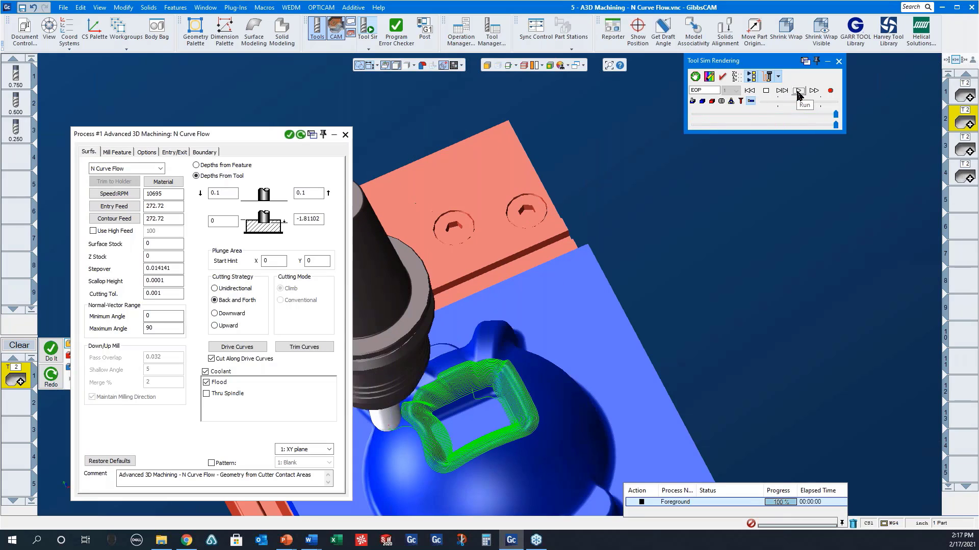
{"action": "scroll", "coordinate": [547, 420], "scroll_direction": "up", "scroll_amount": 6}
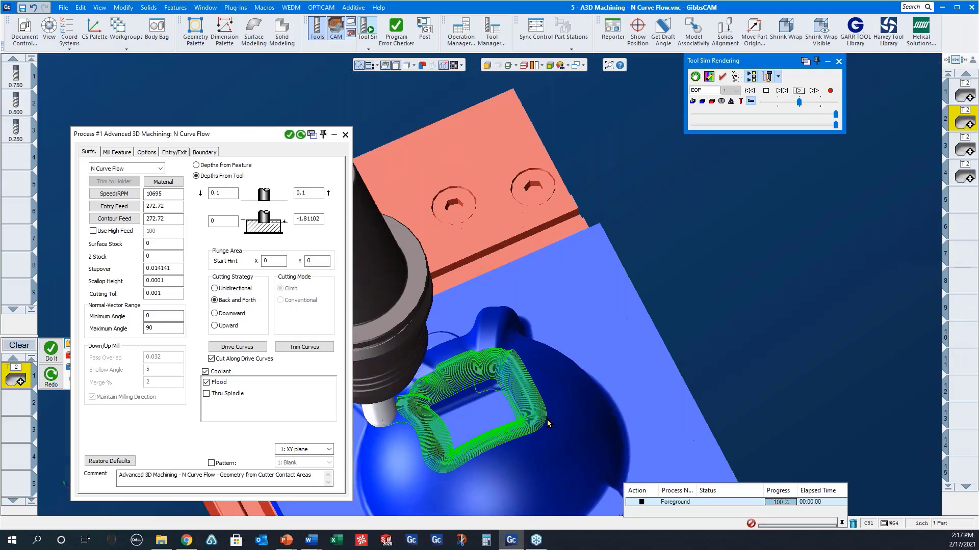
{"action": "scroll", "coordinate": [735, 400], "scroll_direction": "down", "scroll_amount": 6}
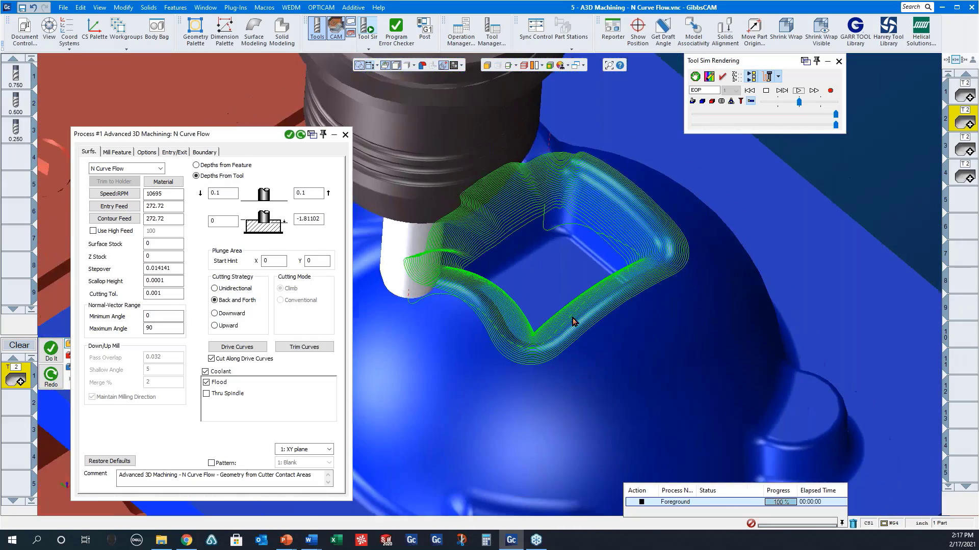
{"action": "middle_click_drag", "start_coordinate": [573, 318], "coordinate": [690, 358]}
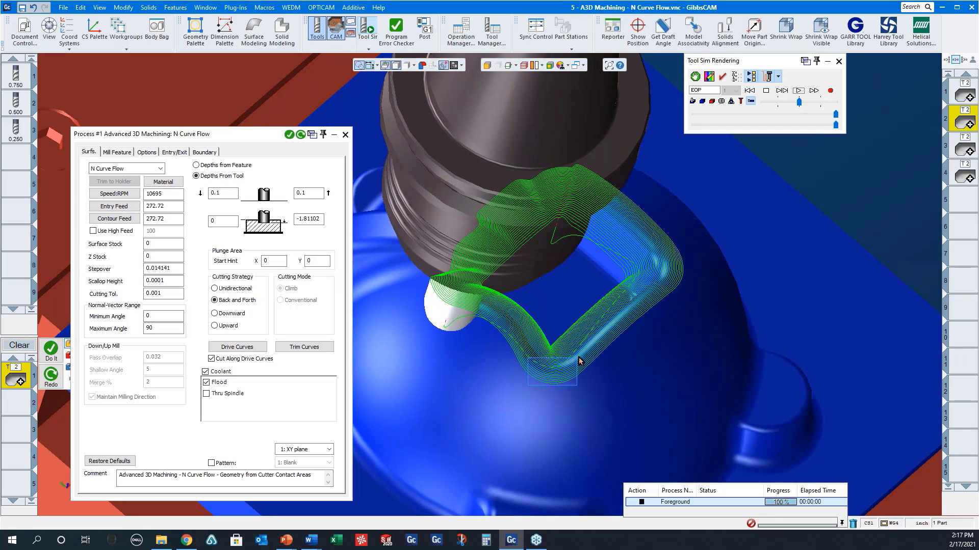
{"action": "scroll", "coordinate": [560, 350], "scroll_direction": "up", "scroll_amount": 5}
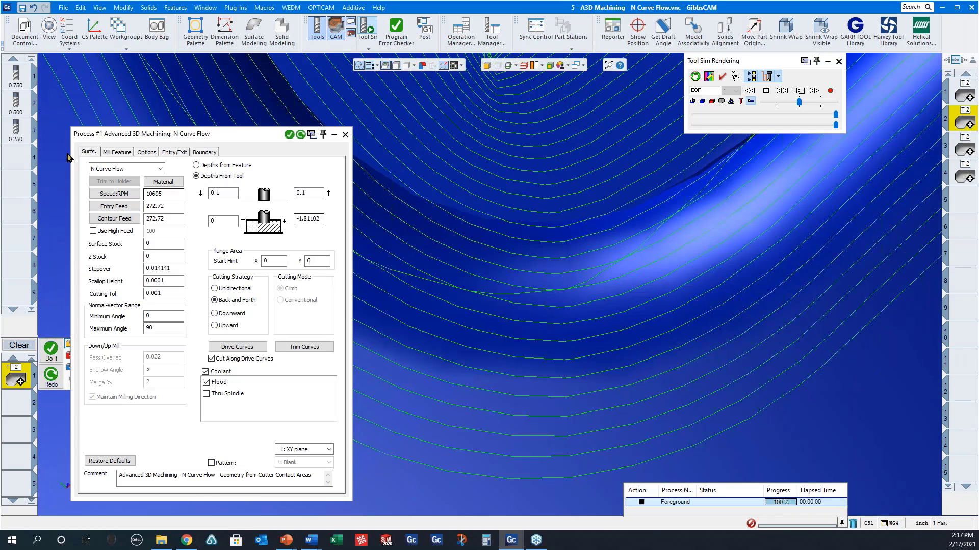
Set the second operation's connect move control to Shortest and regenerate its toolpath.
{"action": "left_click", "coordinate": [146, 153]}
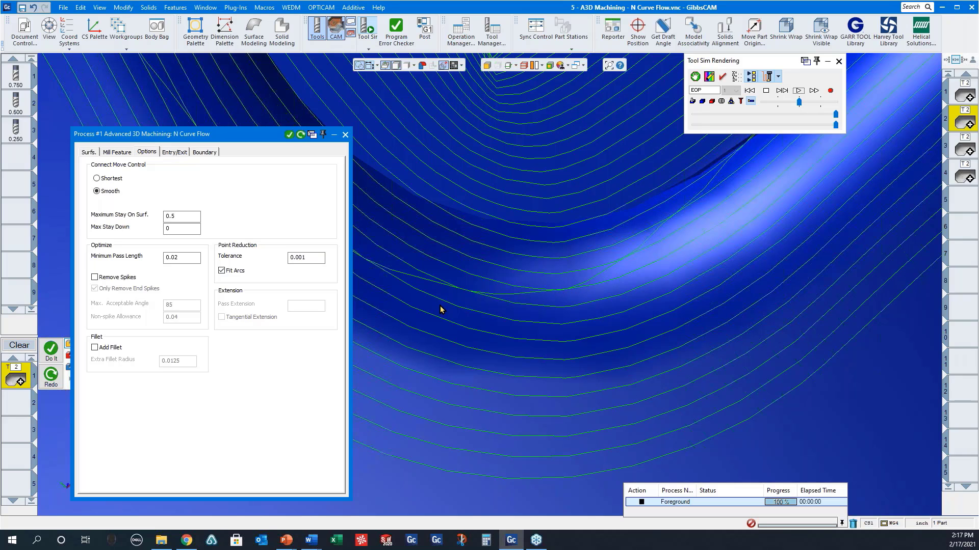
{"action": "left_click", "coordinate": [105, 179]}
{"action": "left_click", "coordinate": [301, 136]}
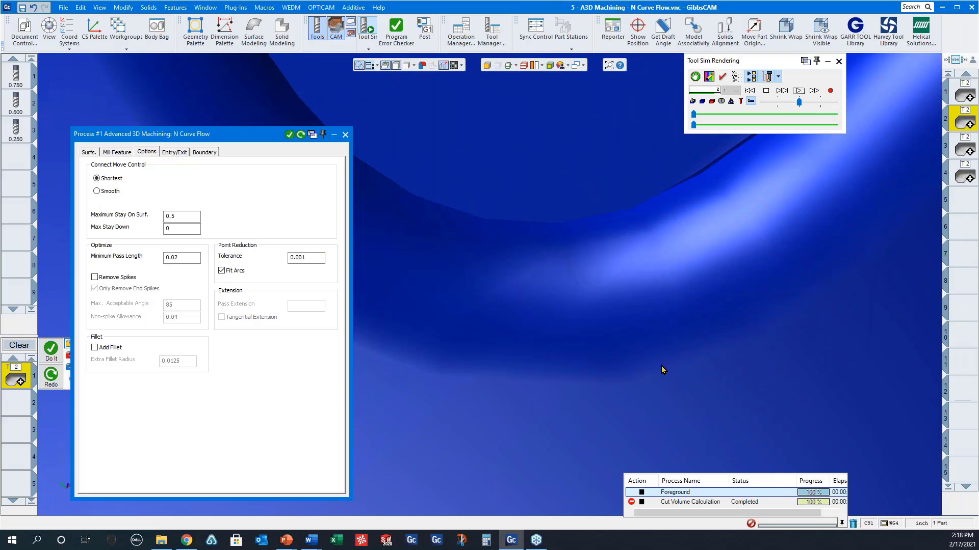
Replay the second operation's simulation from the start and inspect the connecting moves between passes on the pocket rim.
{"action": "scroll", "coordinate": [662, 357], "scroll_direction": "down", "scroll_amount": 5}
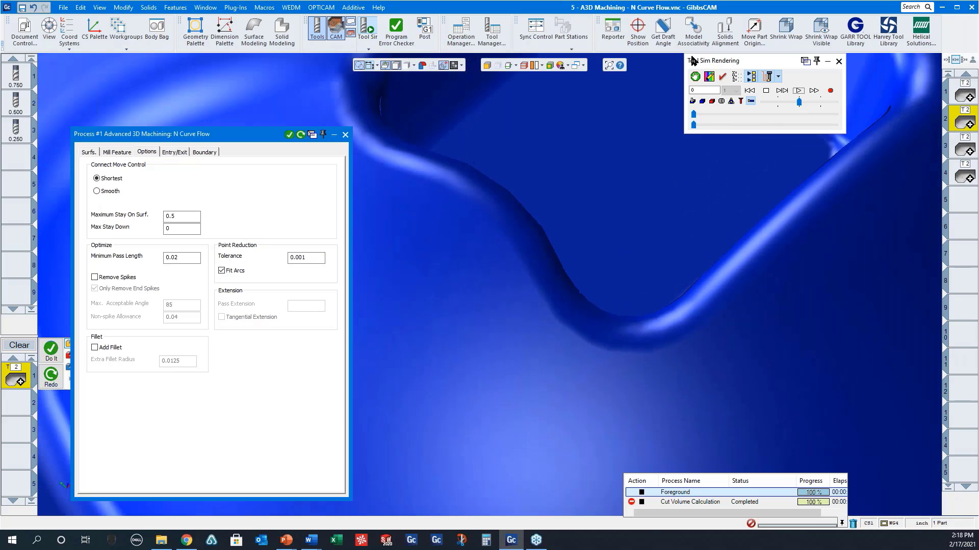
{"action": "left_click", "coordinate": [748, 91]}
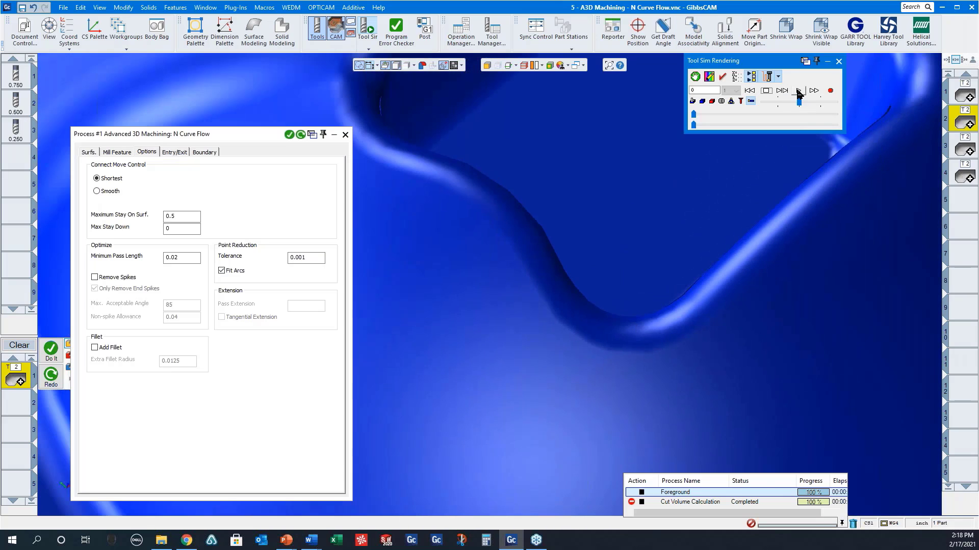
{"action": "left_click", "coordinate": [798, 92]}
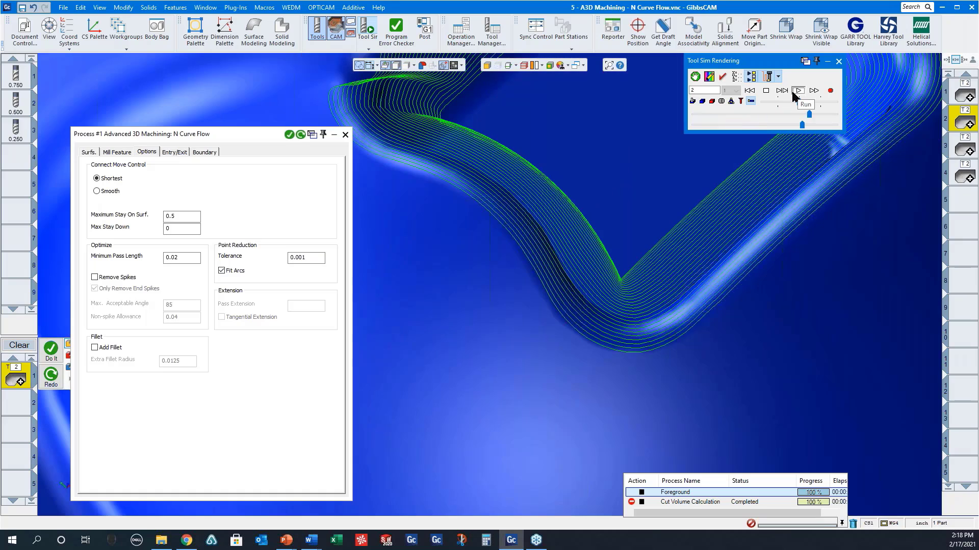
{"action": "scroll", "coordinate": [765, 229], "scroll_direction": "down", "scroll_amount": 10}
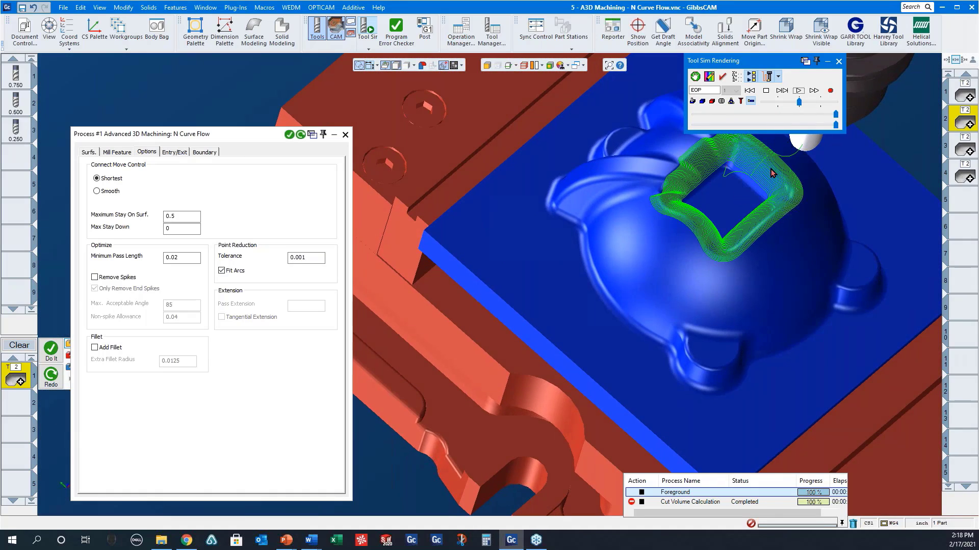
{"action": "scroll", "coordinate": [772, 174], "scroll_direction": "up", "scroll_amount": 5}
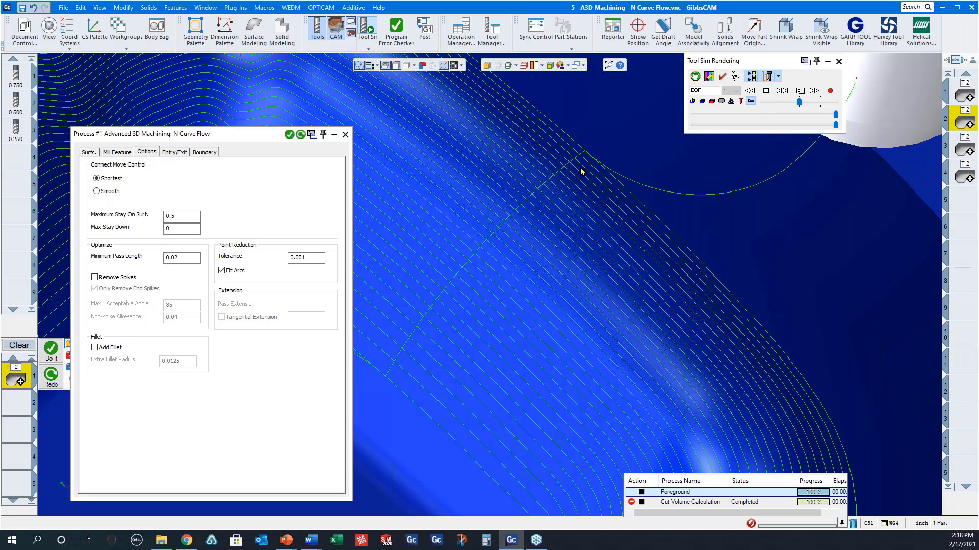
Load the third operation's N Curve Flow process and simulate its toolpath over the whole pig-shaped body.
{"action": "left_click", "coordinate": [347, 135]}
{"action": "left_click", "coordinate": [961, 149]}
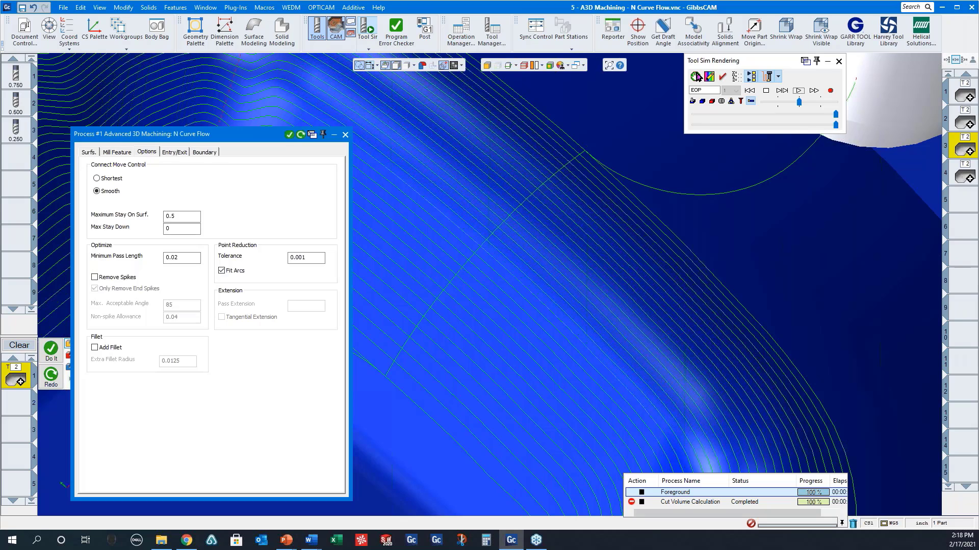
{"action": "left_click", "coordinate": [695, 76]}
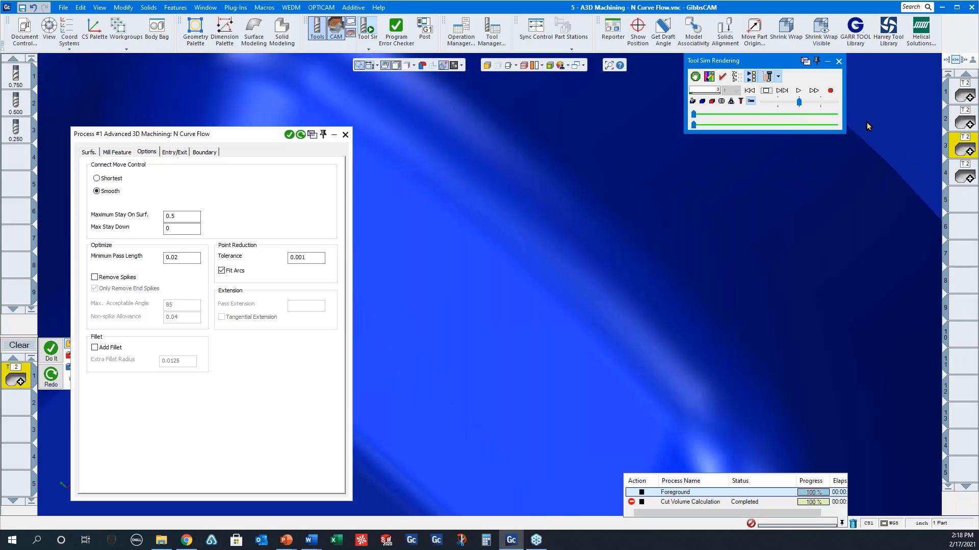
{"action": "left_click", "coordinate": [799, 92]}
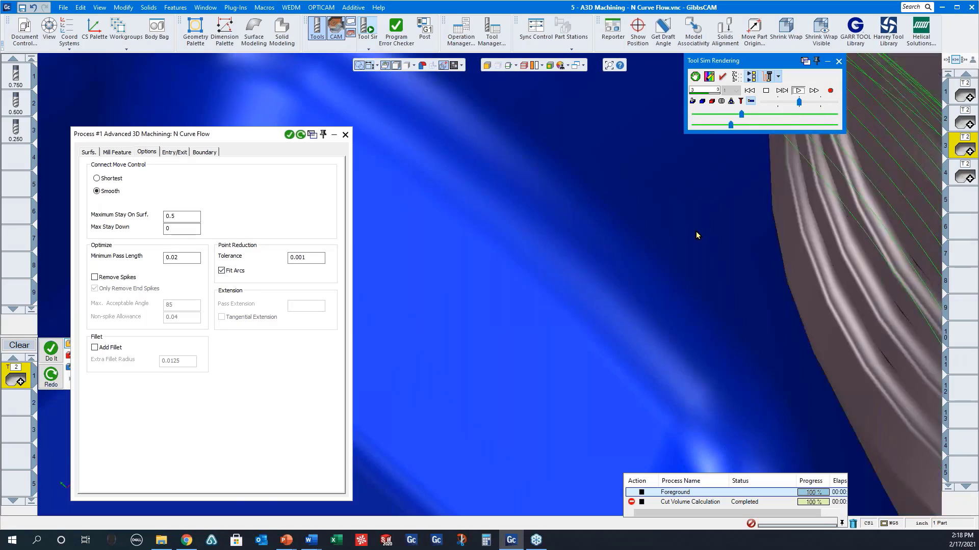
{"action": "scroll", "coordinate": [696, 219], "scroll_direction": "down", "scroll_amount": 10}
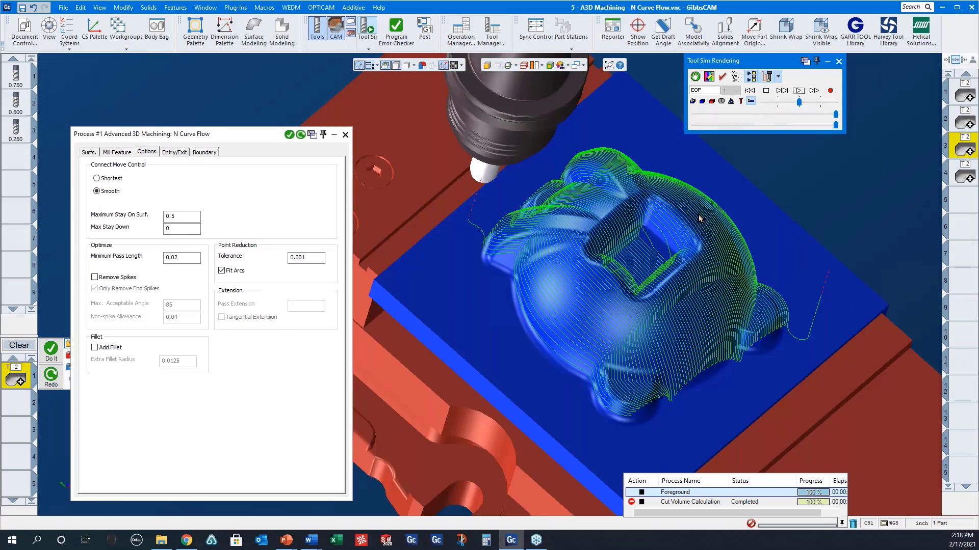
End the simulation and view the third operation's toolpath and drive curves from the top.
{"action": "left_click", "coordinate": [837, 62]}
{"action": "mouse_move", "coordinate": [828, 204]}
{"action": "middle_mouse_down"}
{"action": "mouse_move", "coordinate": [805, 255]}
{"action": "mouse_move", "coordinate": [725, 306]}
{"action": "middle_mouse_up"}
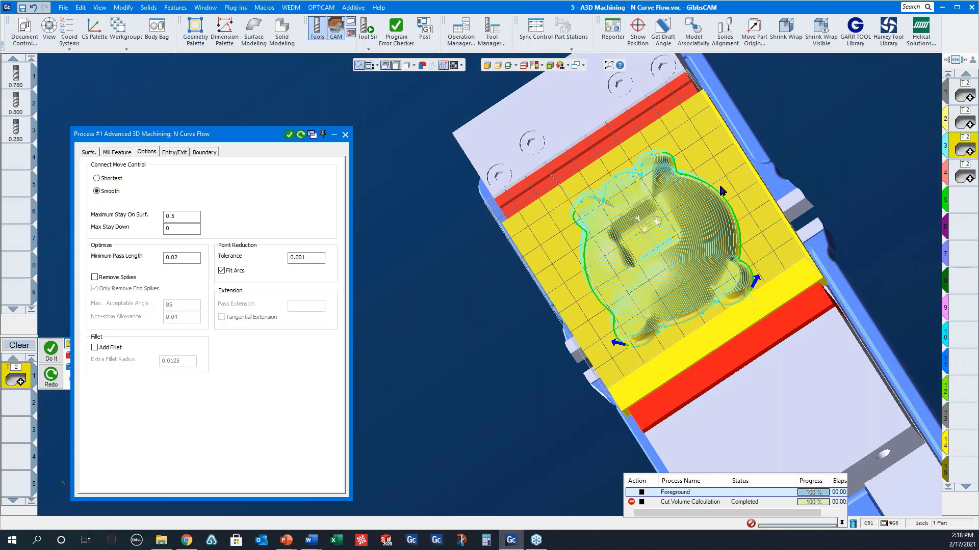
{"action": "left_click", "coordinate": [49, 28]}
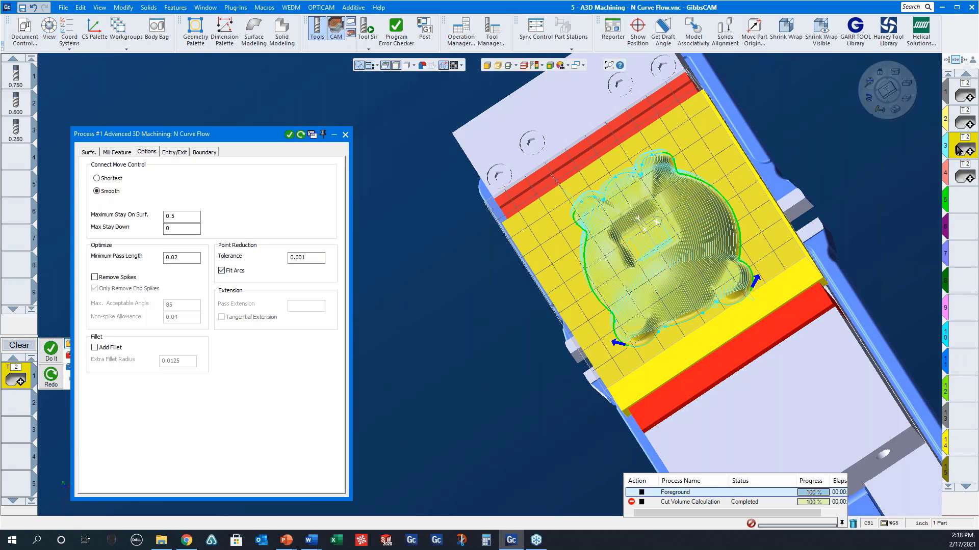
{"action": "left_click", "coordinate": [894, 74]}
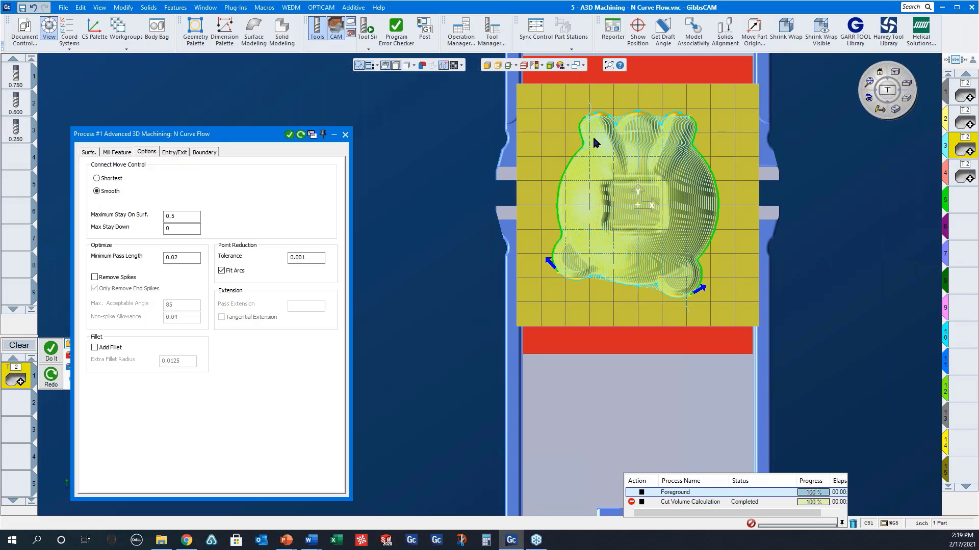
Review the third operation's surface settings and drive curve selection, and inspect how the passes follow the curves near the feet.
{"action": "left_click", "coordinate": [87, 152]}
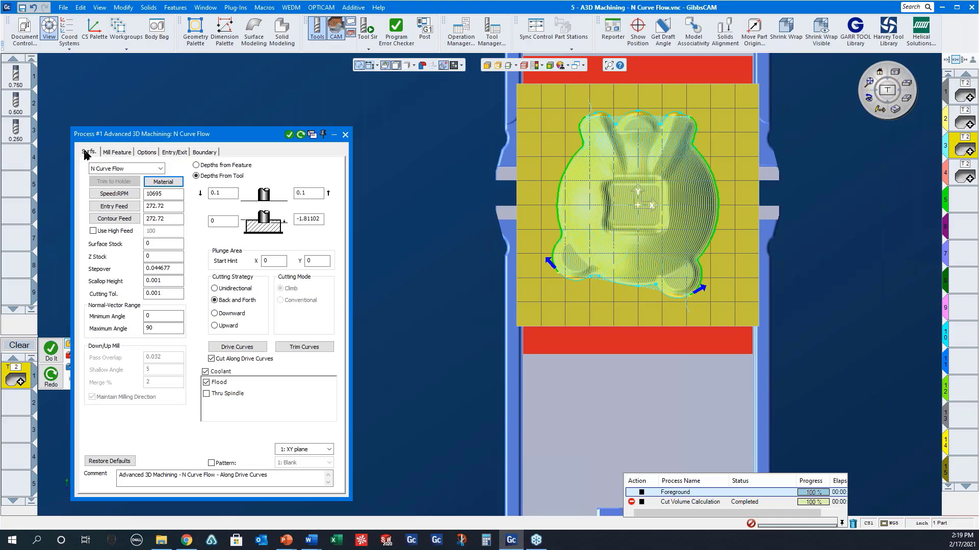
{"action": "left_click", "coordinate": [259, 348]}
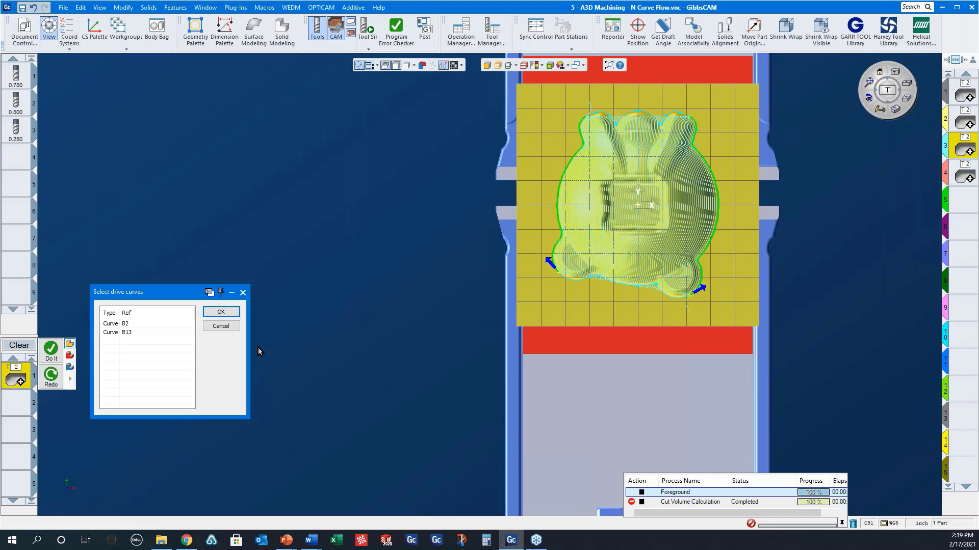
{"action": "left_click", "coordinate": [221, 312]}
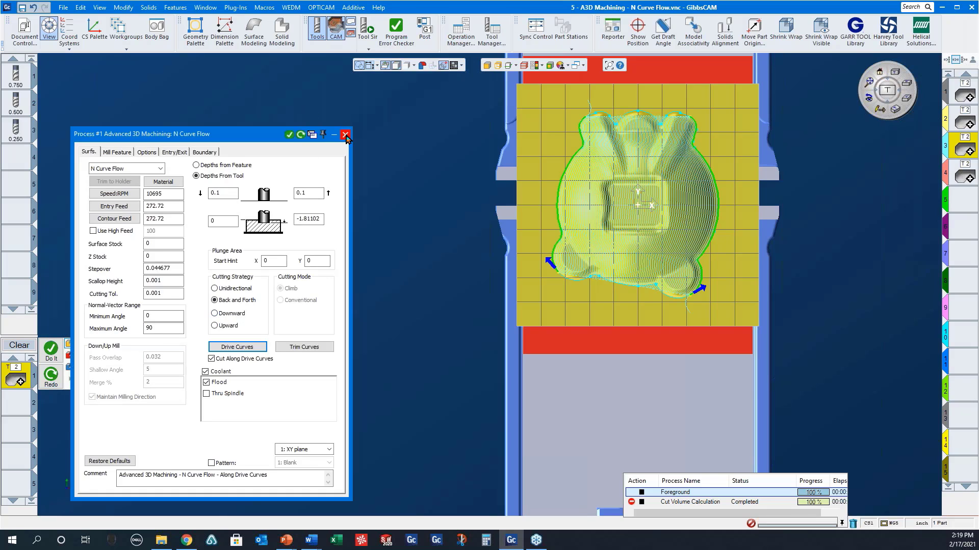
{"action": "left_click_drag", "start_coordinate": [454, 204], "coordinate": [745, 334]}
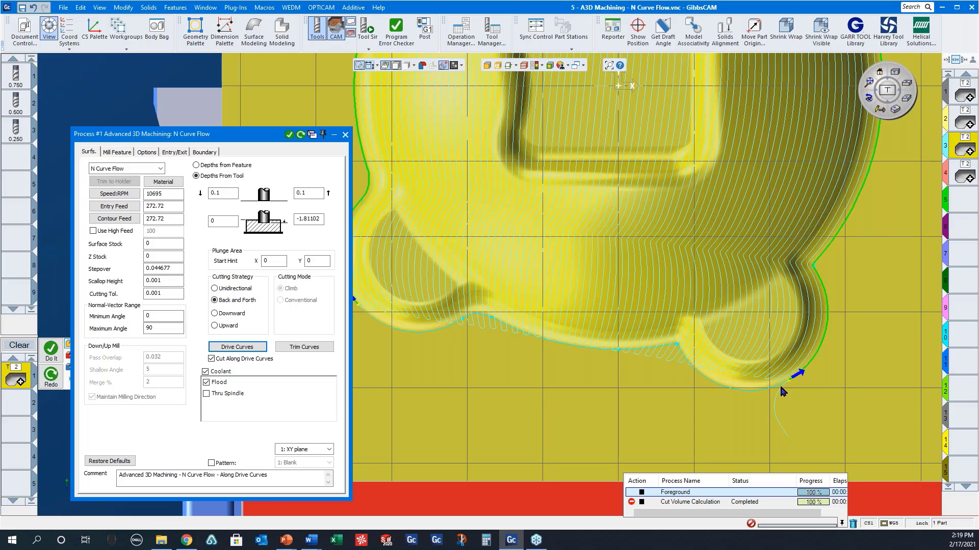
{"action": "scroll", "coordinate": [683, 344], "scroll_direction": "down", "scroll_amount": 2}
{"action": "scroll", "coordinate": [689, 345], "scroll_direction": "down", "scroll_amount": 3}
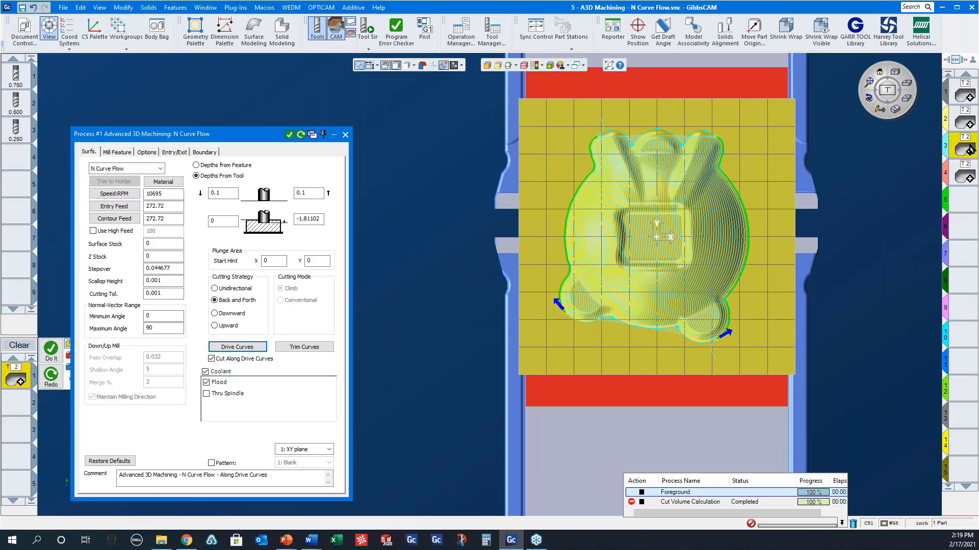
Load the fourth operation's N Curve Flow process and inspect its passes across the drive curves around one foot.
{"action": "left_click", "coordinate": [965, 175]}
{"action": "double_click", "coordinate": [965, 174]}
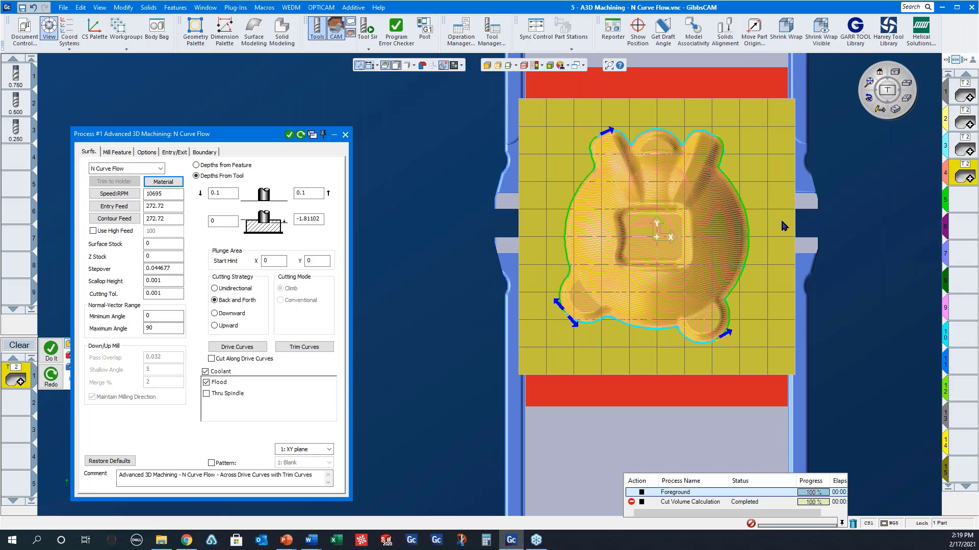
{"action": "left_click_drag", "start_coordinate": [644, 365], "coordinate": [804, 260]}
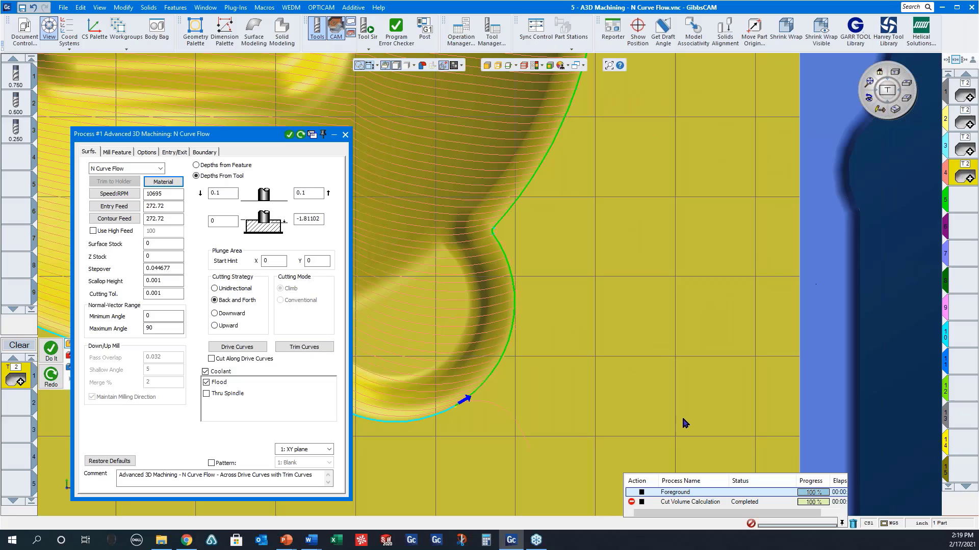
{"action": "middle_click_drag", "start_coordinate": [682, 418], "coordinate": [825, 98]}
{"action": "scroll", "coordinate": [778, 336], "scroll_direction": "down", "scroll_amount": 2}
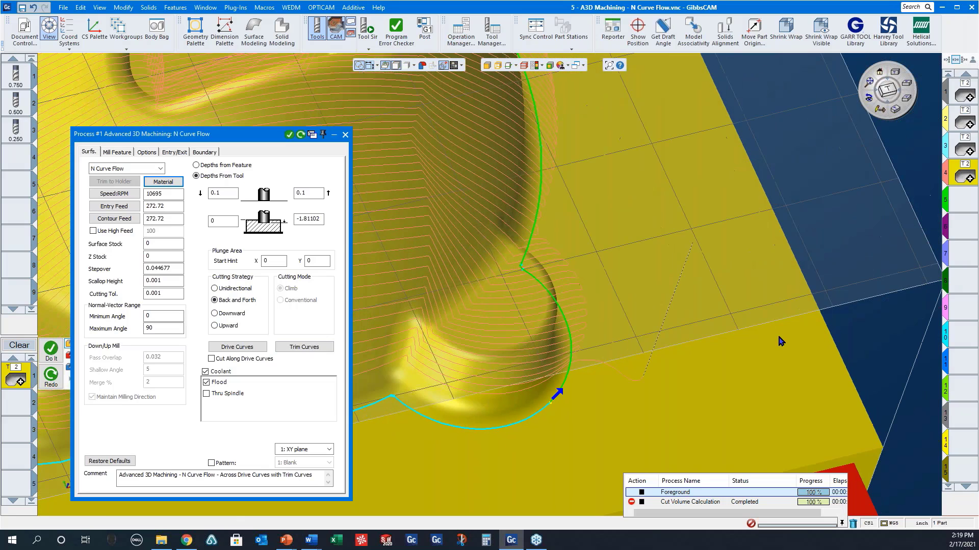
{"action": "scroll", "coordinate": [778, 334], "scroll_direction": "down", "scroll_amount": 1}
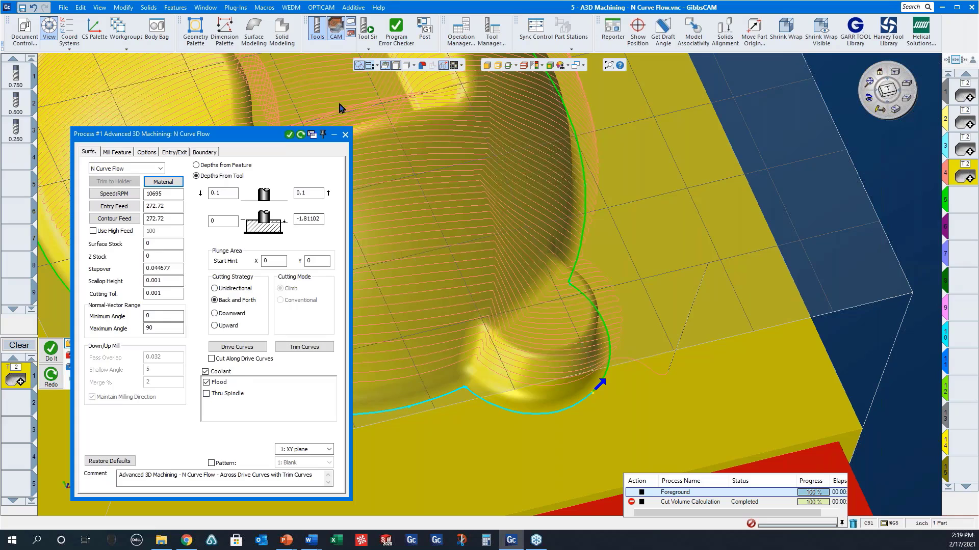
Close the process and run a Tool Sim of the fourth operation's toolpath, viewing the finished passes from the top.
{"action": "left_click", "coordinate": [345, 135]}
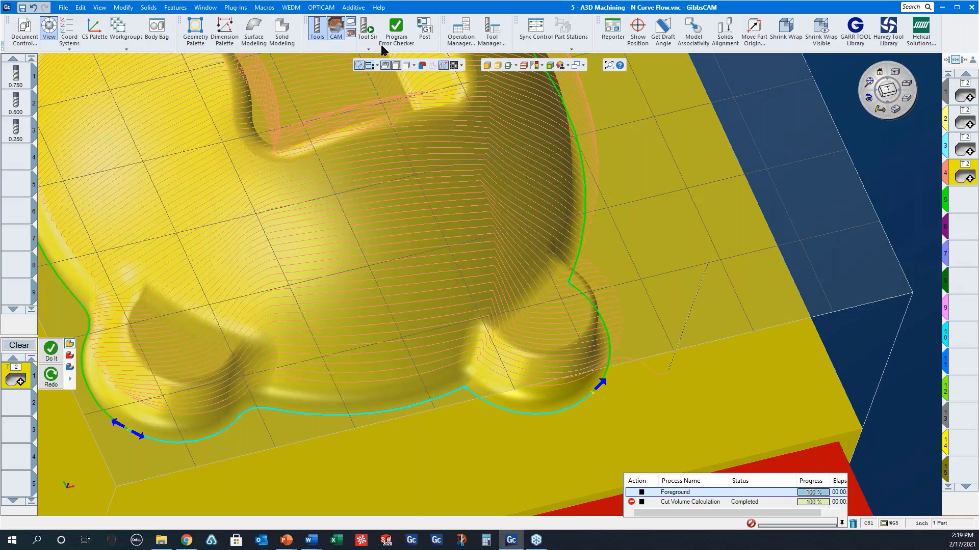
{"action": "left_click", "coordinate": [371, 35]}
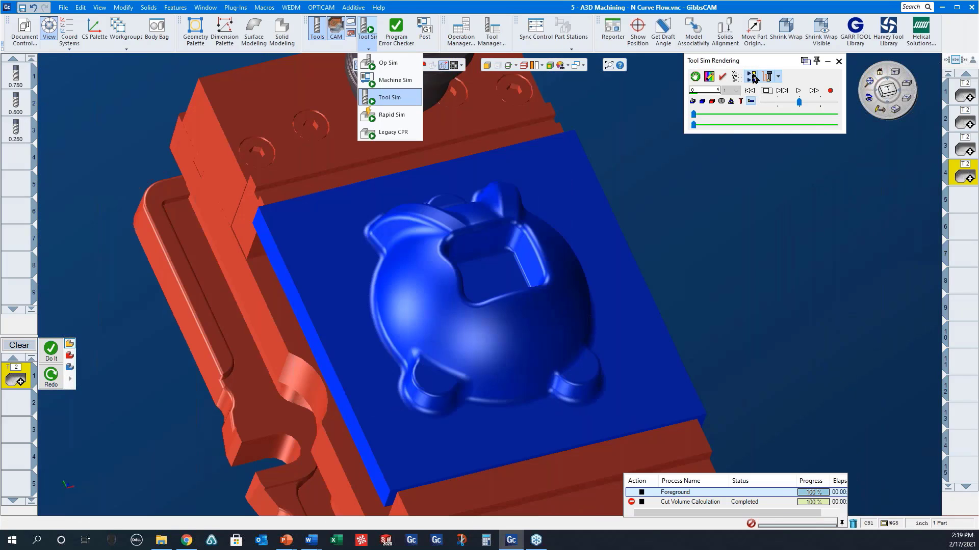
{"action": "left_click", "coordinate": [798, 90]}
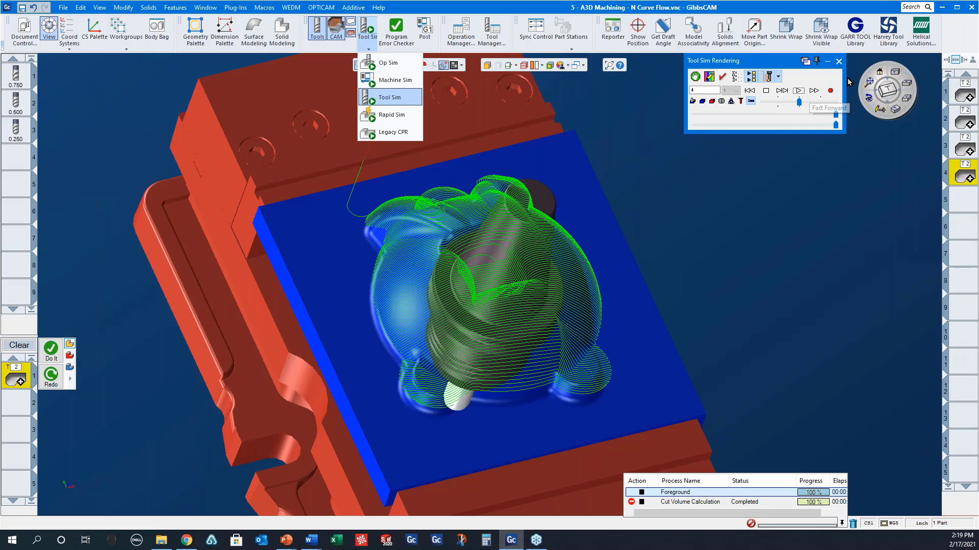
{"action": "left_click", "coordinate": [799, 90]}
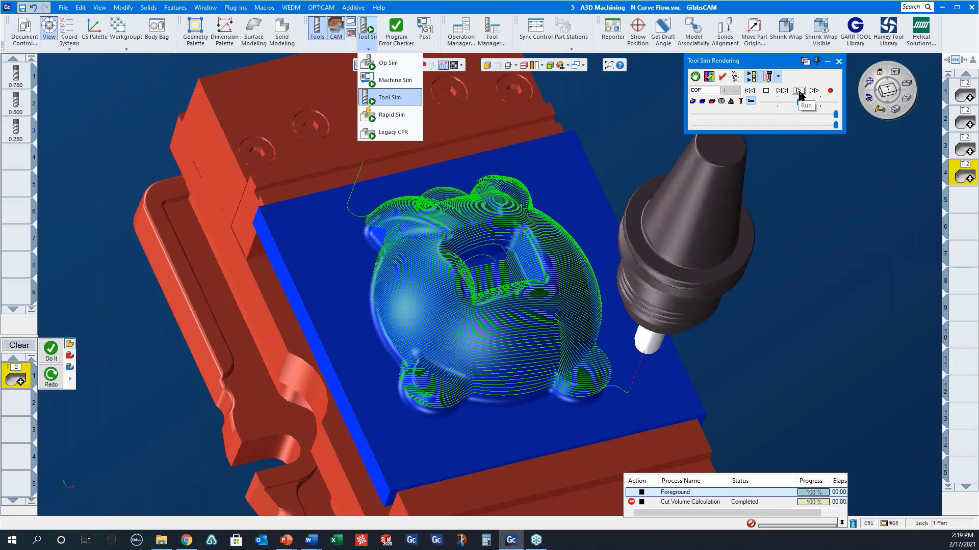
{"action": "left_click", "coordinate": [894, 74]}
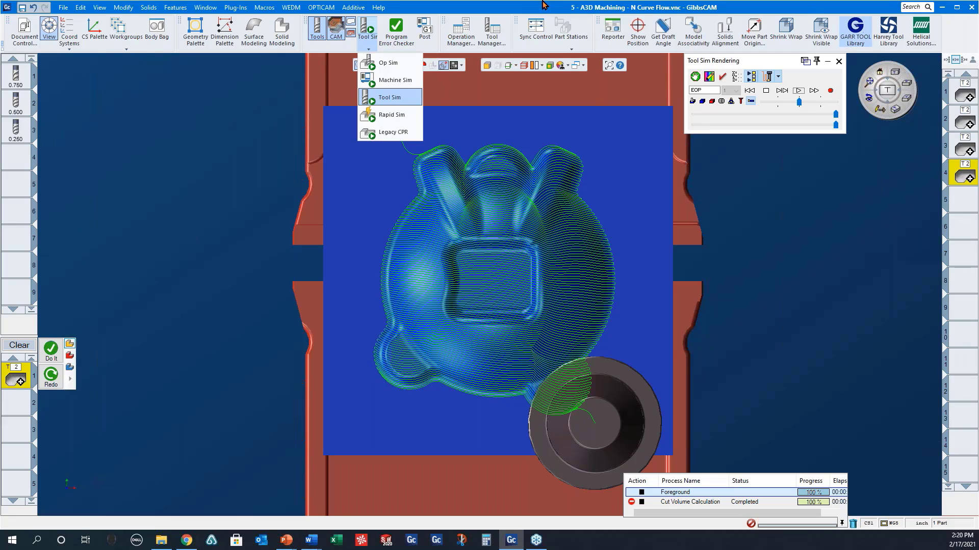
Open the part file 6 - A3D Machining - Curve Projection.vnc without saving changes to the N Curve Flow part.
{"action": "left_click", "coordinate": [63, 7]}
{"action": "left_click", "coordinate": [77, 38]}
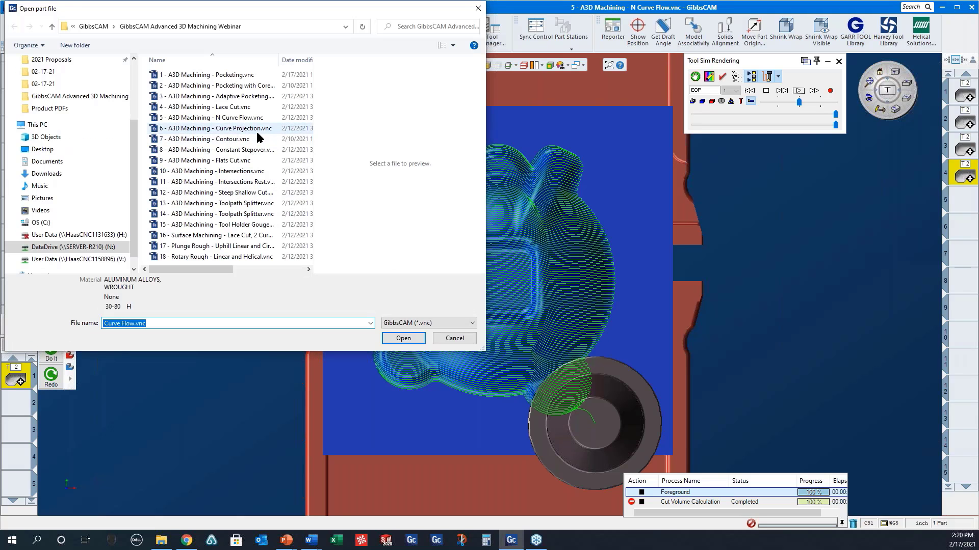
{"action": "left_click", "coordinate": [259, 130]}
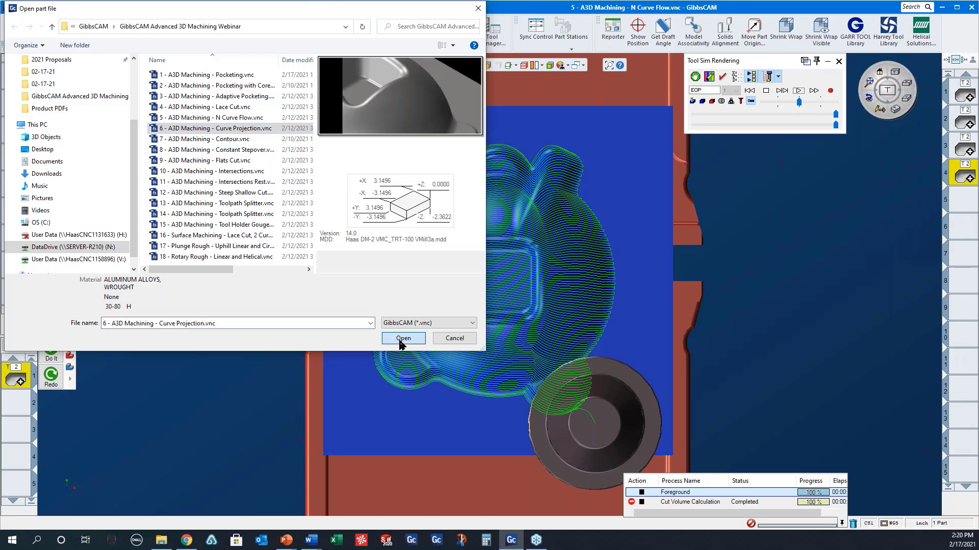
{"action": "left_click", "coordinate": [403, 338]}
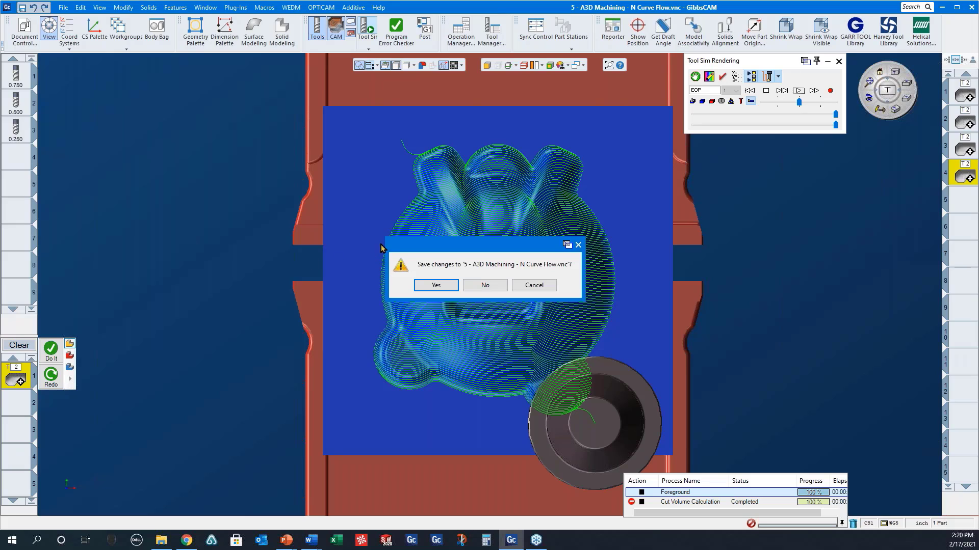
{"action": "left_click", "coordinate": [486, 287]}
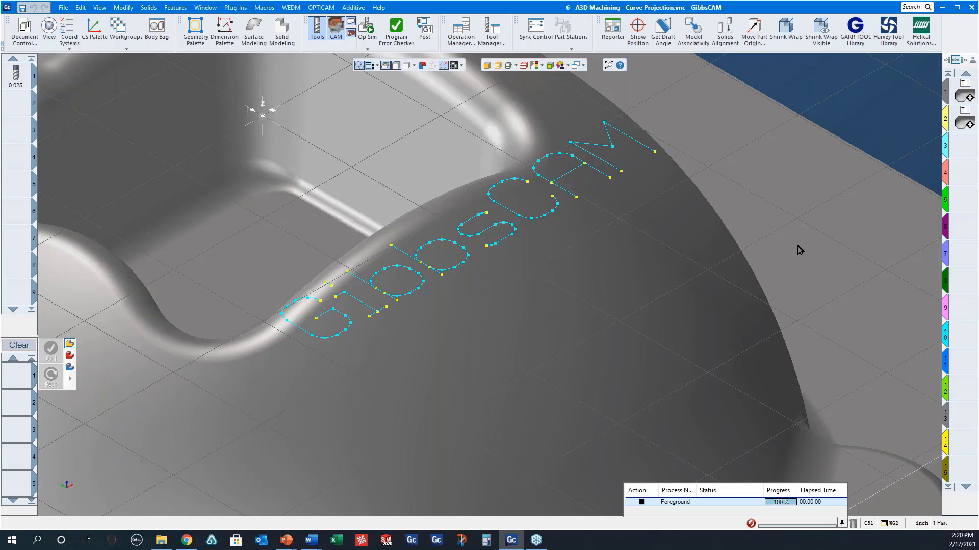
Load the first operation's Curve Projection process and review its surface settings and the projected GibbsCAM text curves.
{"action": "scroll", "coordinate": [665, 323], "scroll_direction": "down", "scroll_amount": 4}
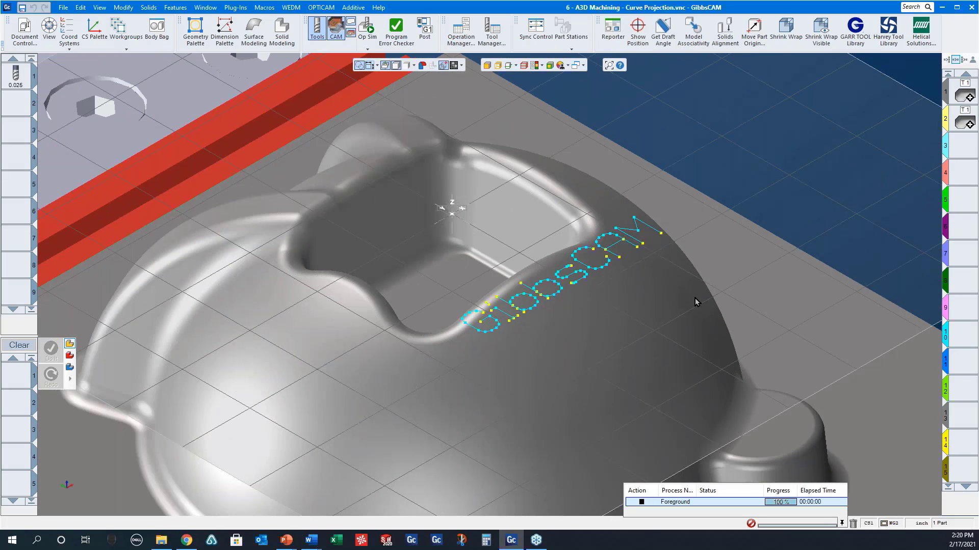
{"action": "left_click", "coordinate": [958, 99]}
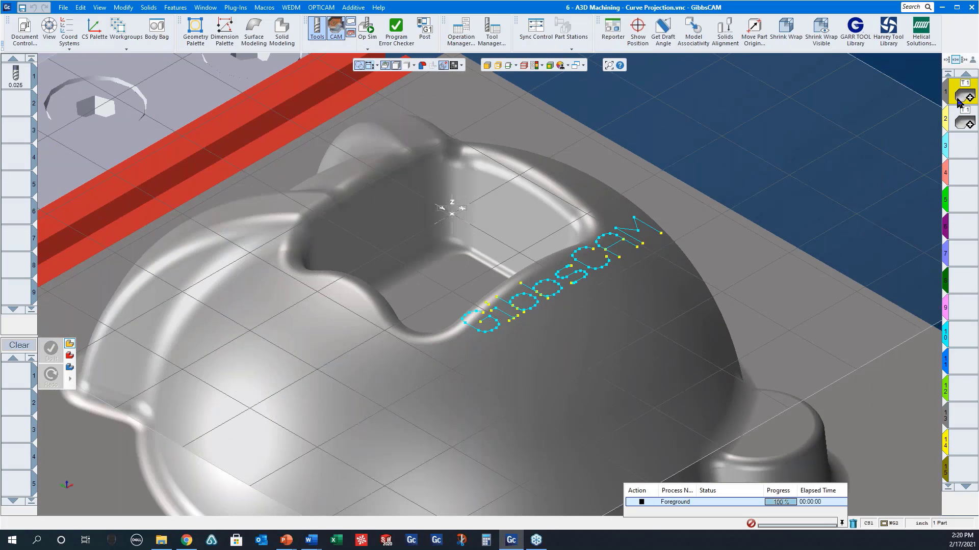
{"action": "double_click", "coordinate": [958, 101]}
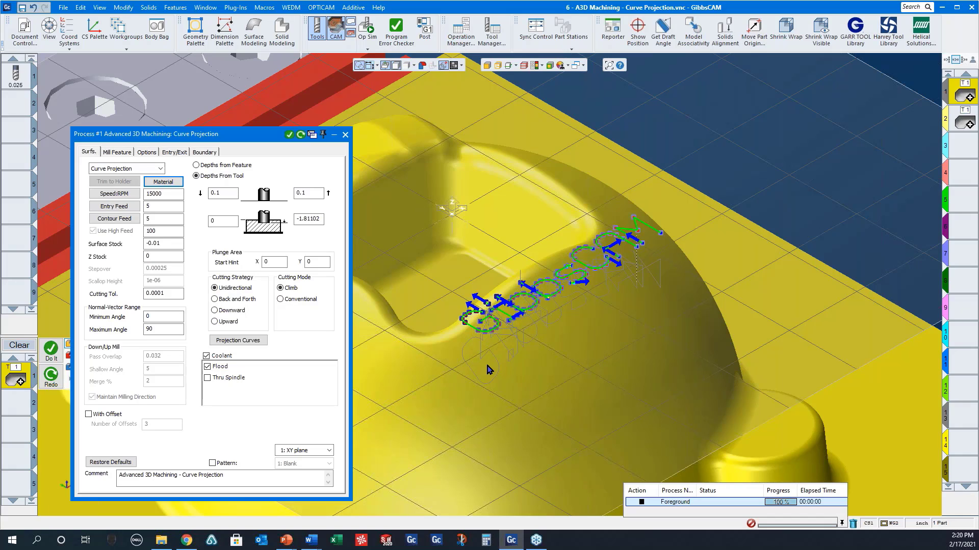
Simulate the first operation's text engraving with Op Sim, inspect the lettering on the curved body, and end the simulation.
{"action": "left_click", "coordinate": [368, 32]}
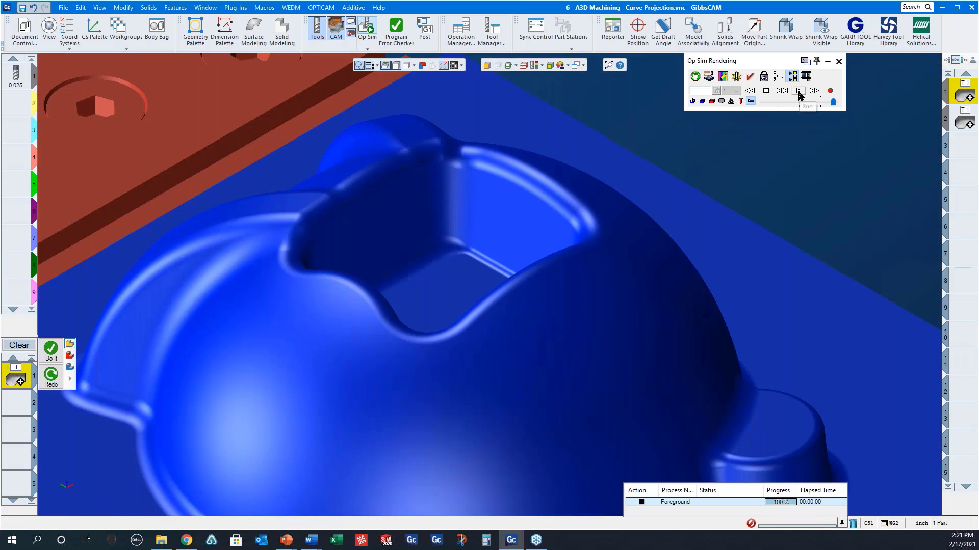
{"action": "left_click", "coordinate": [797, 92]}
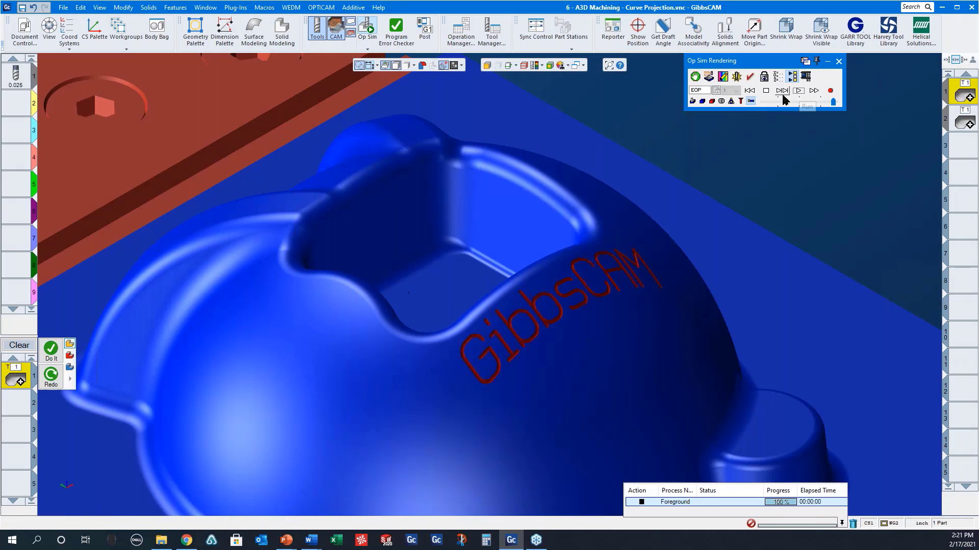
{"action": "middle_click_drag", "start_coordinate": [655, 297], "coordinate": [530, 248]}
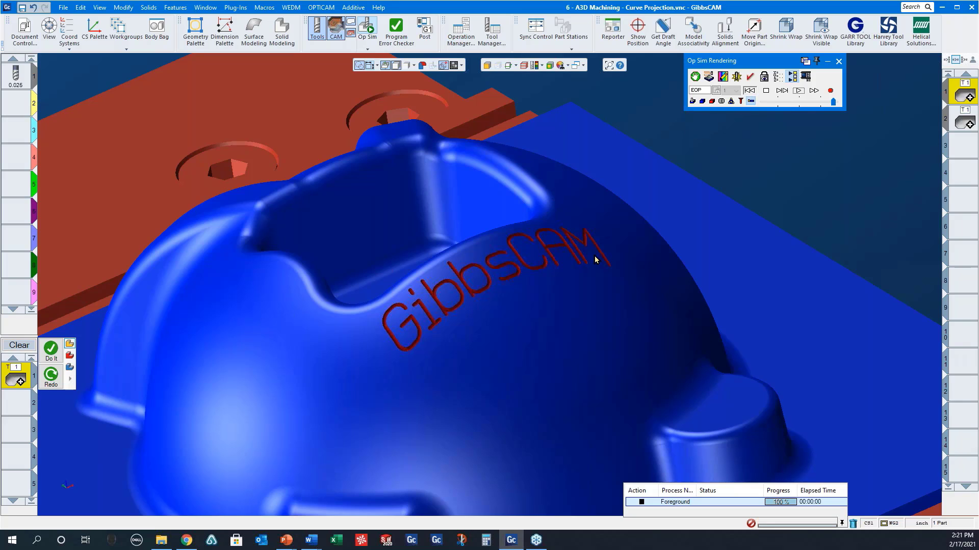
{"action": "left_click", "coordinate": [749, 91]}
{"action": "left_click", "coordinate": [839, 62]}
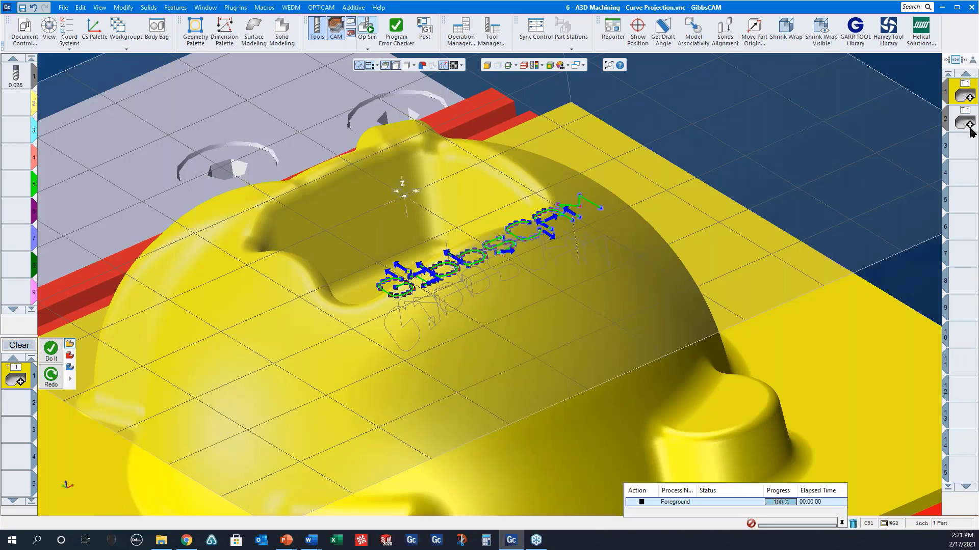
Load the second operation's Curve Projection process and inspect its offset passes around the first letters.
{"action": "left_click", "coordinate": [967, 124]}
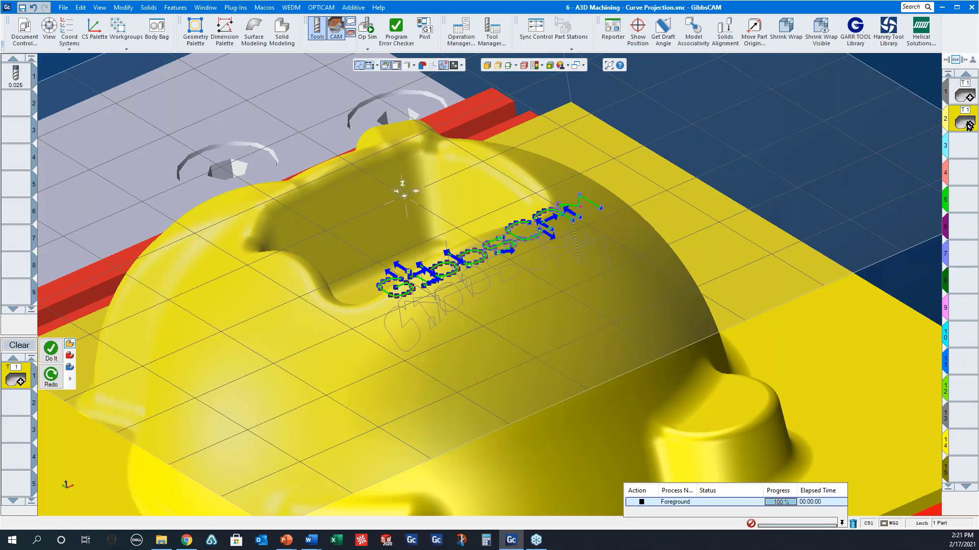
{"action": "double_click", "coordinate": [967, 125]}
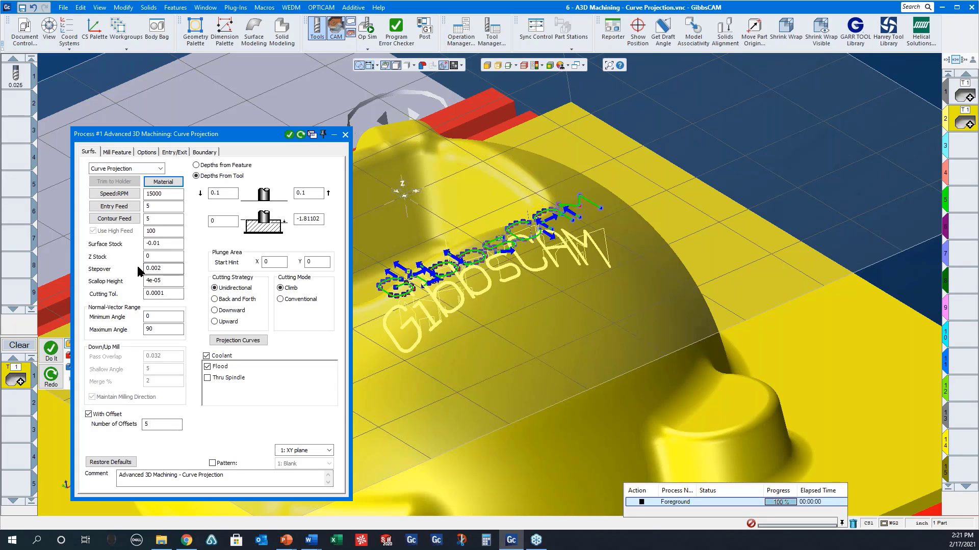
{"action": "mouse_move", "coordinate": [380, 356]}
{"action": "left_mouse_down"}
{"action": "mouse_move", "coordinate": [426, 287]}
{"action": "mouse_move", "coordinate": [455, 290]}
{"action": "left_mouse_up"}
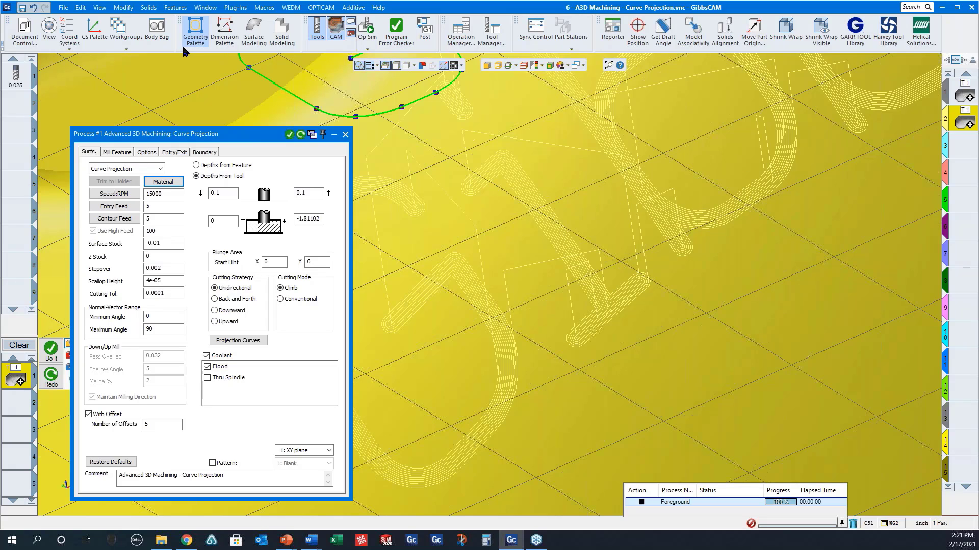
View the whole part and projected text toolpath from the front, and review the process's entry, exit and retract style settings.
{"action": "left_click", "coordinate": [67, 32]}
{"action": "left_click", "coordinate": [48, 26]}
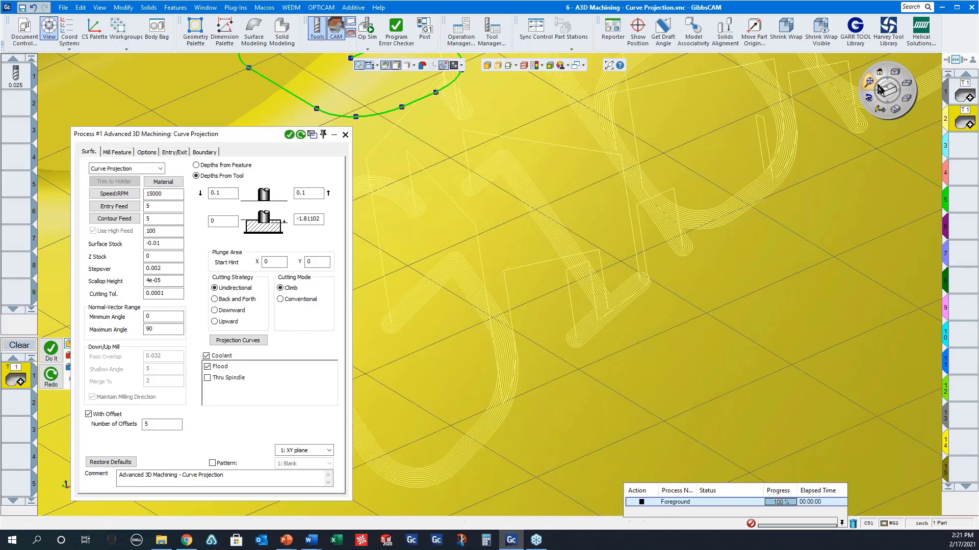
{"action": "left_click", "coordinate": [903, 83]}
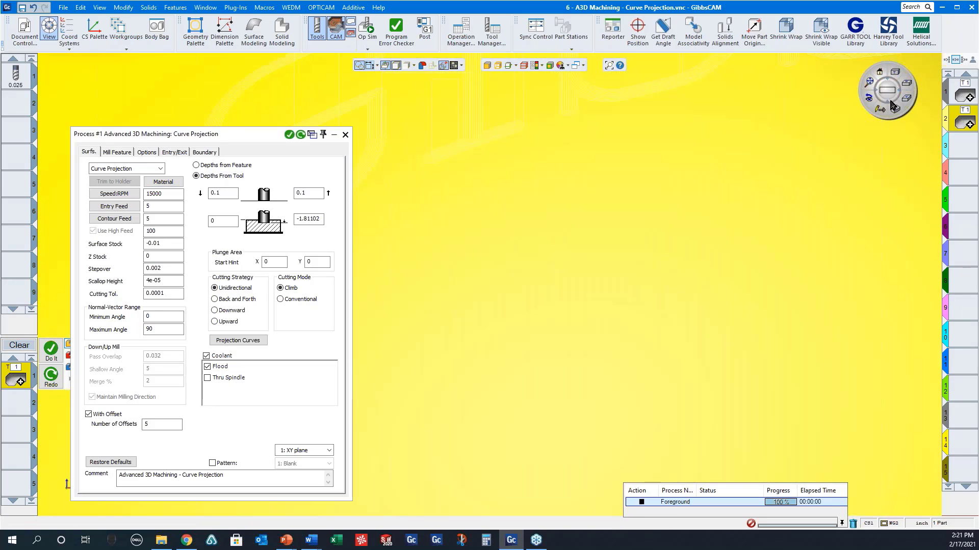
{"action": "left_click", "coordinate": [869, 83]}
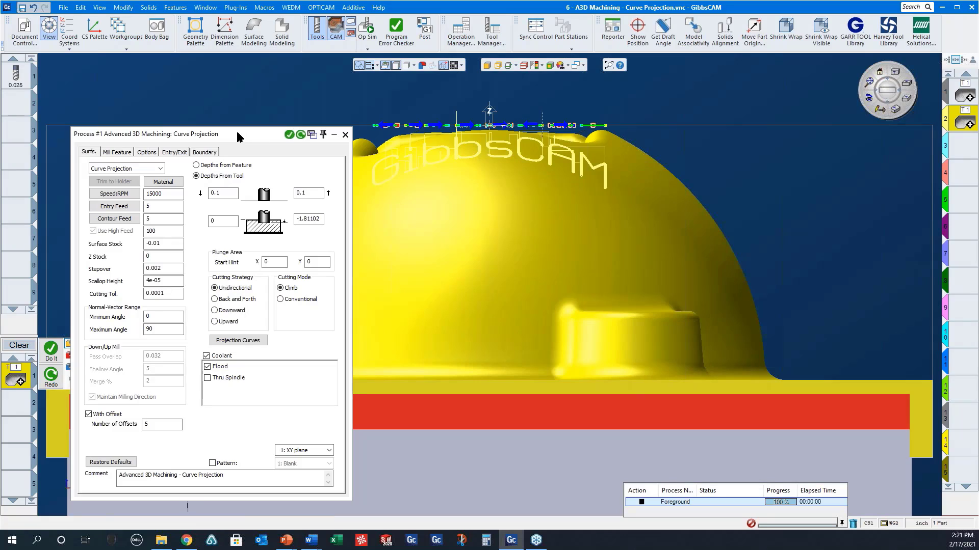
{"action": "left_click_drag", "start_coordinate": [238, 133], "coordinate": [212, 222]}
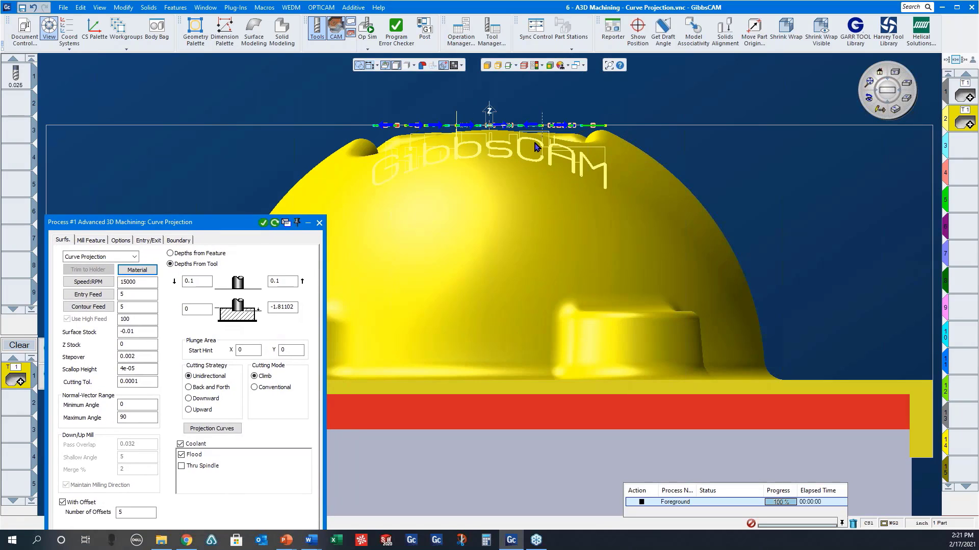
{"action": "left_click", "coordinate": [144, 242]}
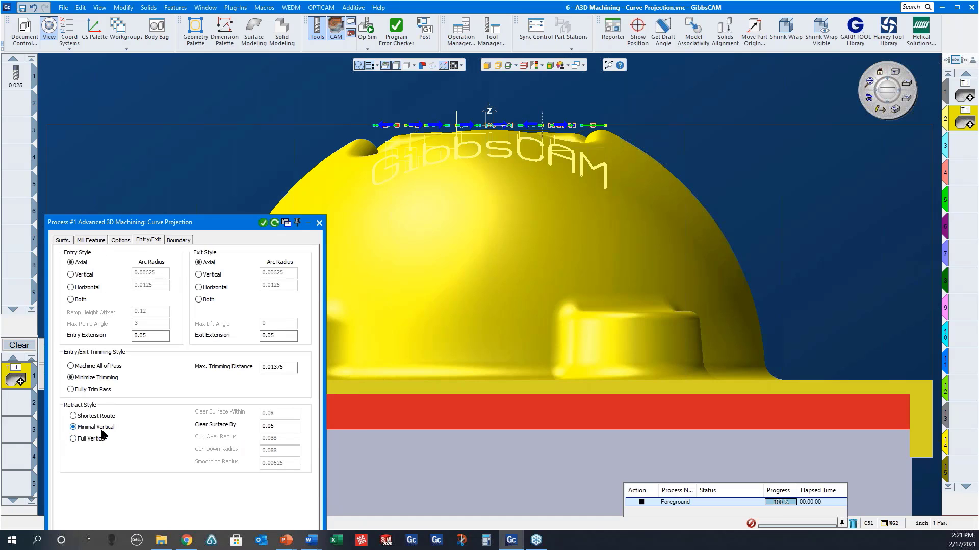
Close the process and examine the retract moves between the projected letters up close from several angles.
{"action": "left_click", "coordinate": [318, 223]}
{"action": "left_click_drag", "start_coordinate": [366, 95], "coordinate": [632, 216]}
{"action": "middle_click_drag", "start_coordinate": [697, 323], "coordinate": [898, 364]}
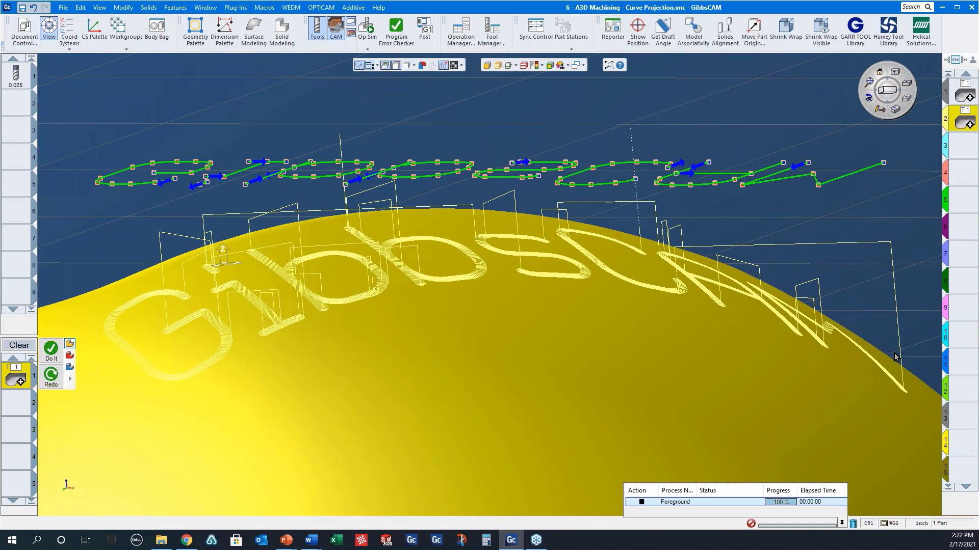
{"action": "middle_click_drag", "start_coordinate": [594, 222], "coordinate": [630, 312]}
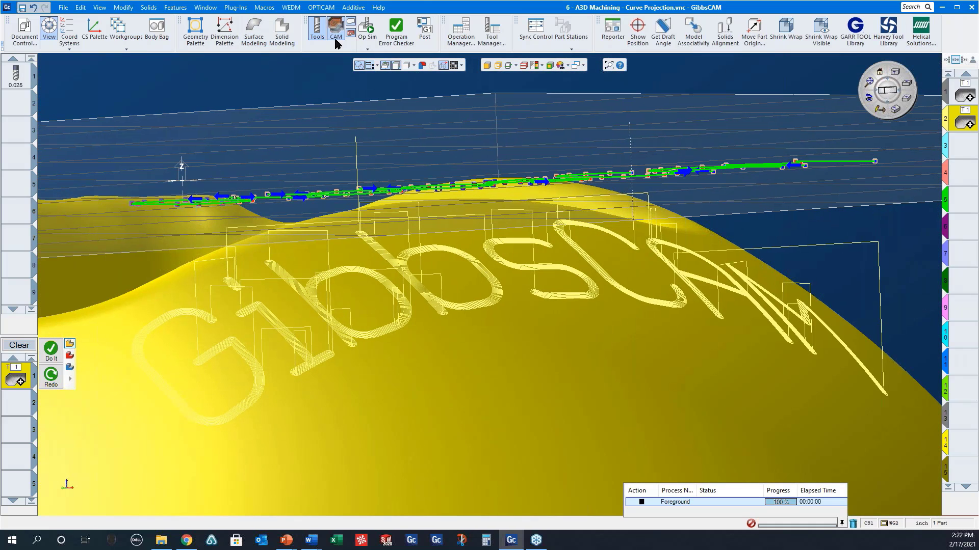
Simulate the second operation with Op Sim, inspect the engraved lettering up close, and show the source text geometry above it.
{"action": "left_click", "coordinate": [367, 28]}
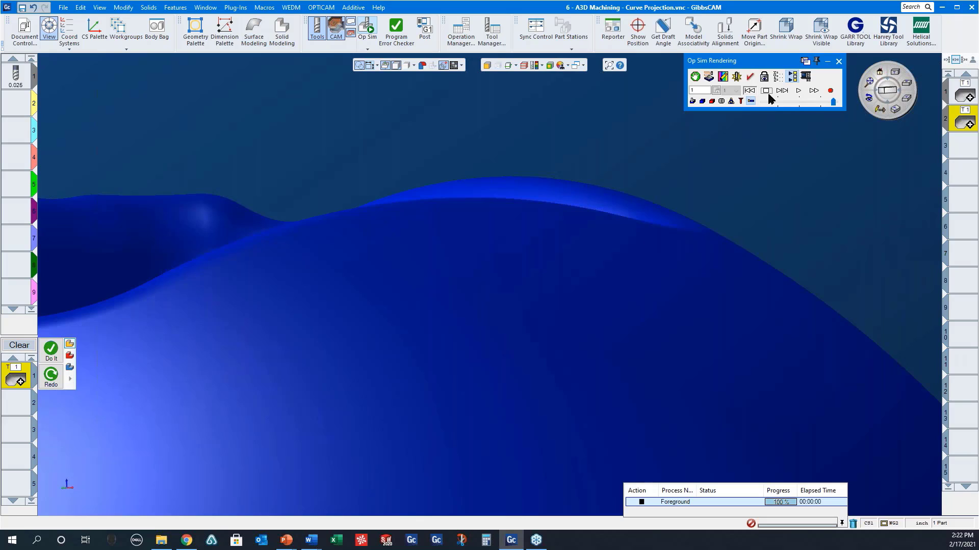
{"action": "left_click", "coordinate": [798, 91]}
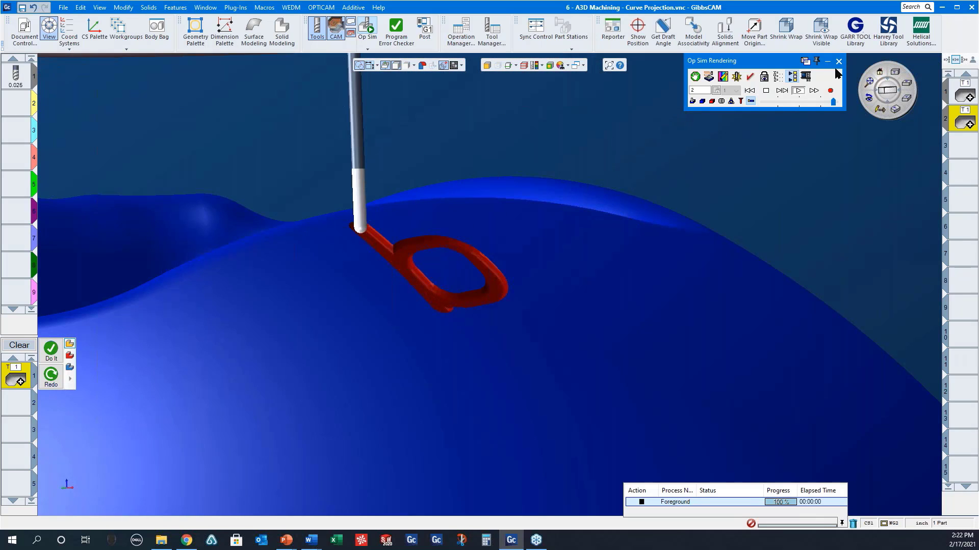
{"action": "left_click", "coordinate": [868, 83]}
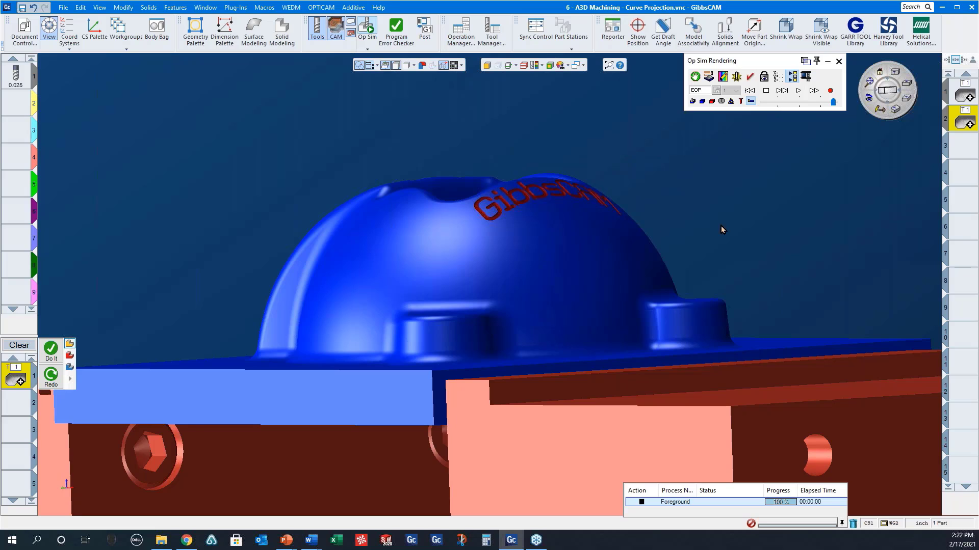
{"action": "middle_click_drag", "start_coordinate": [723, 229], "coordinate": [553, 357]}
{"action": "left_click_drag", "start_coordinate": [449, 108], "coordinate": [716, 259]}
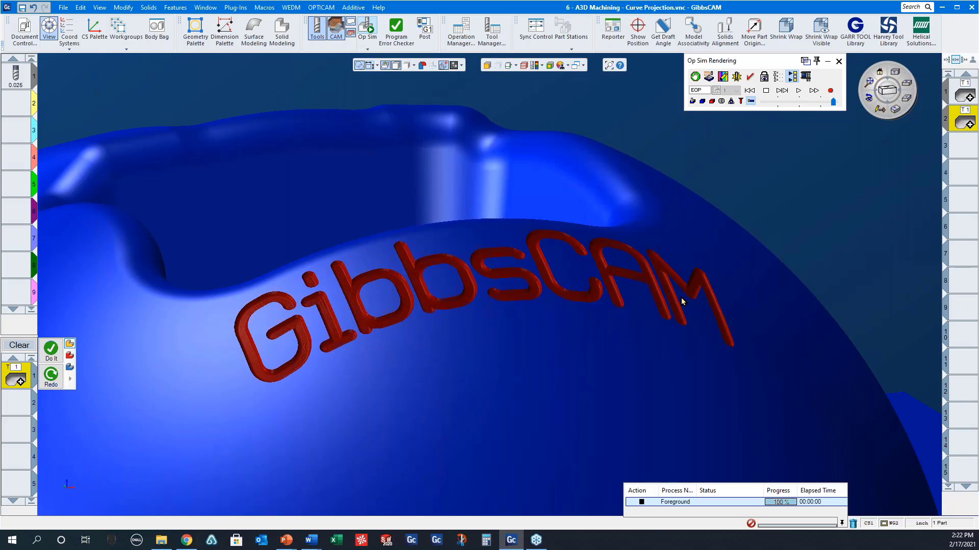
{"action": "left_click", "coordinate": [731, 101]}
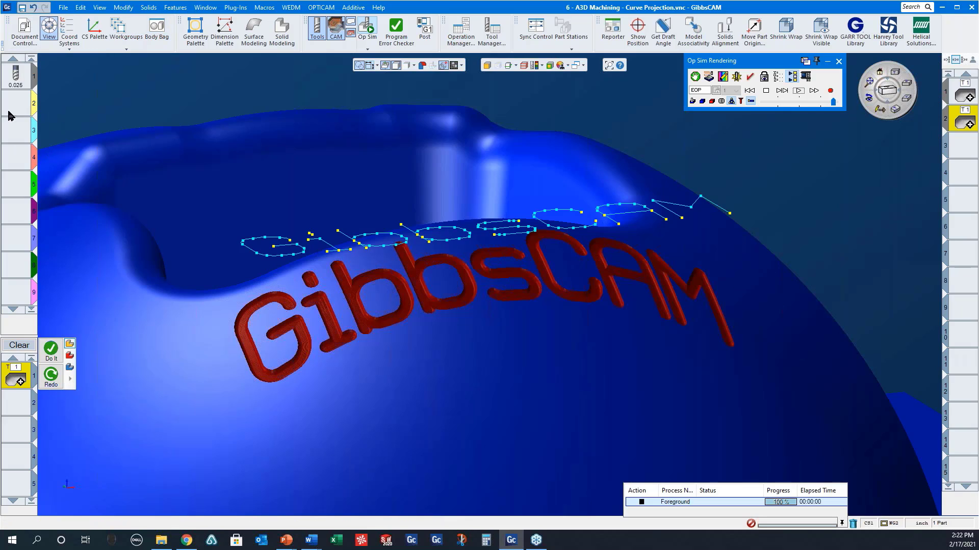
Open the part file "7 - A3D Machining - Contour.vnc" without saving changes to the Curve Projection part.
{"action": "left_click", "coordinate": [64, 8]}
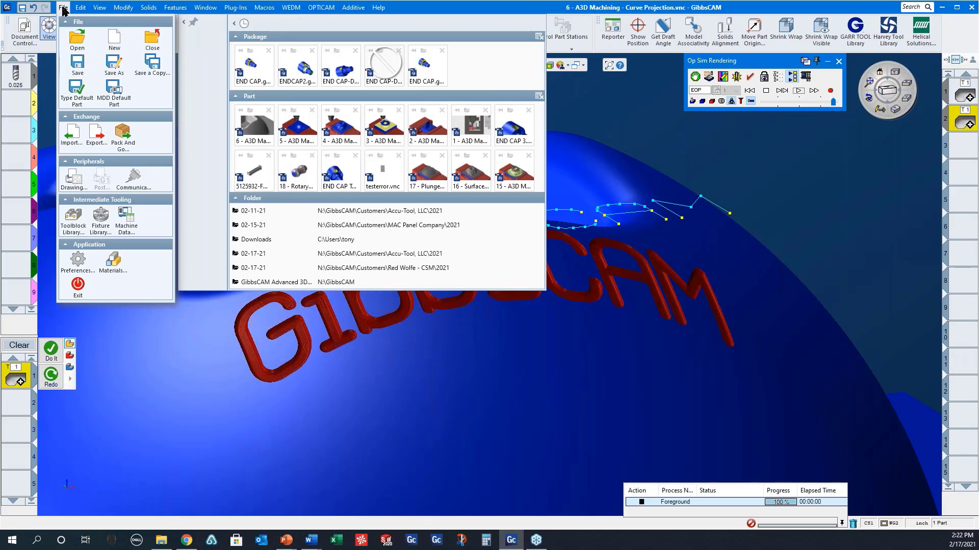
{"action": "left_click", "coordinate": [77, 41]}
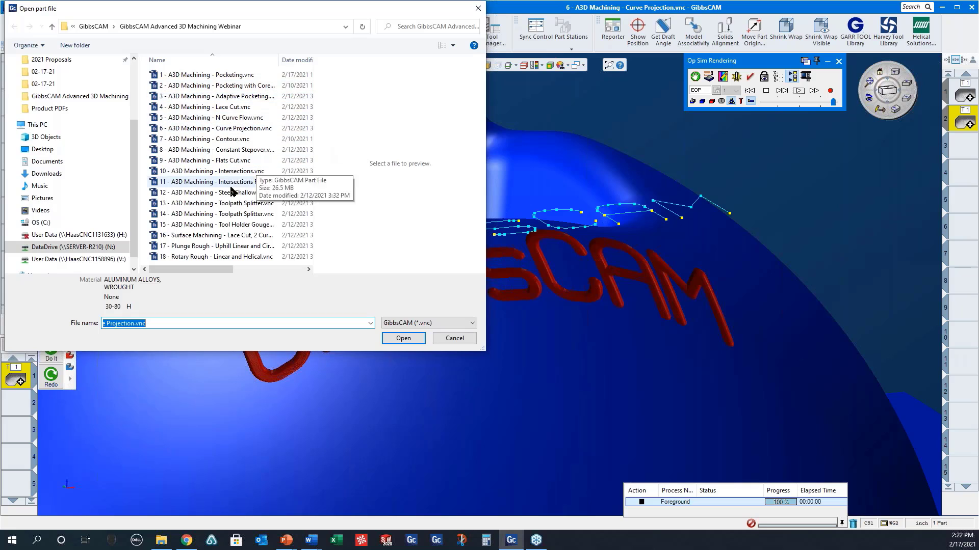
{"action": "left_click", "coordinate": [224, 141]}
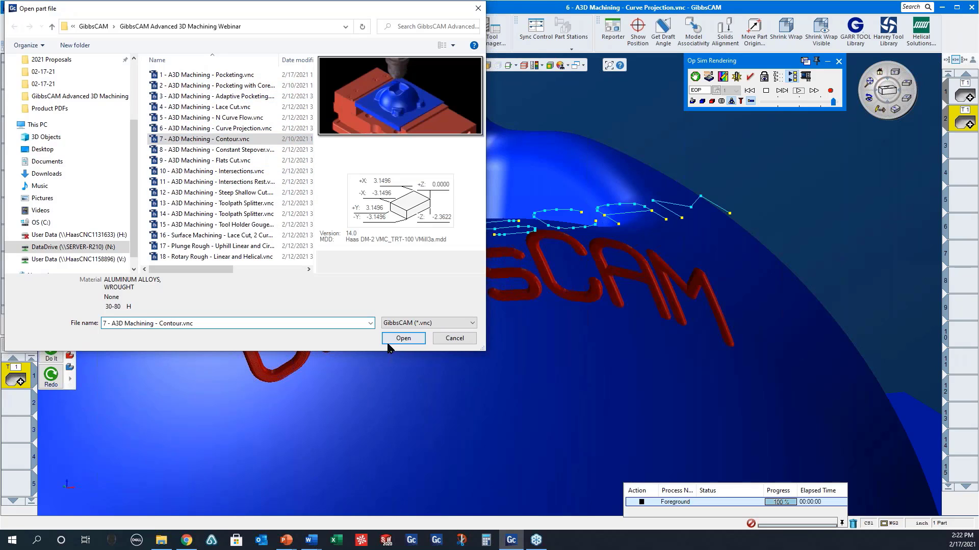
{"action": "left_click", "coordinate": [410, 340]}
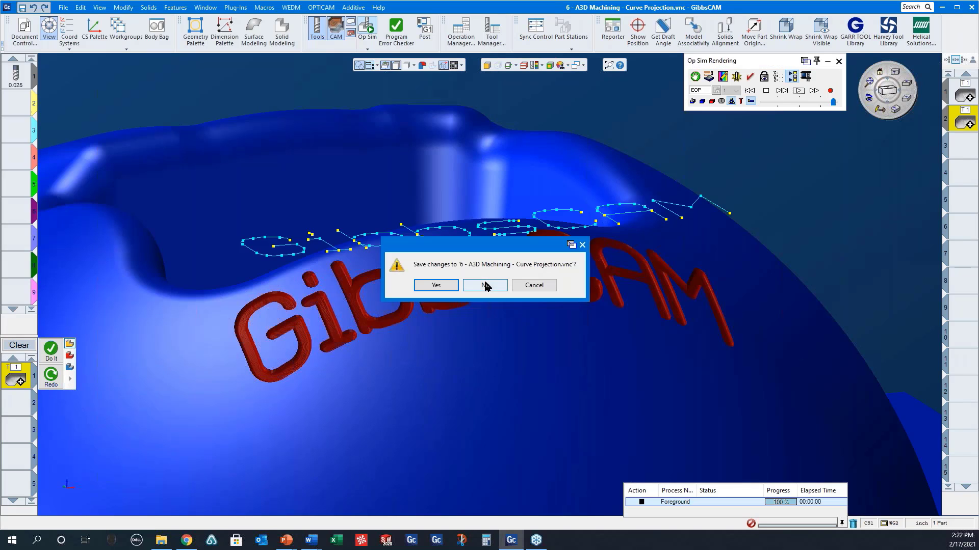
{"action": "left_click", "coordinate": [485, 285]}
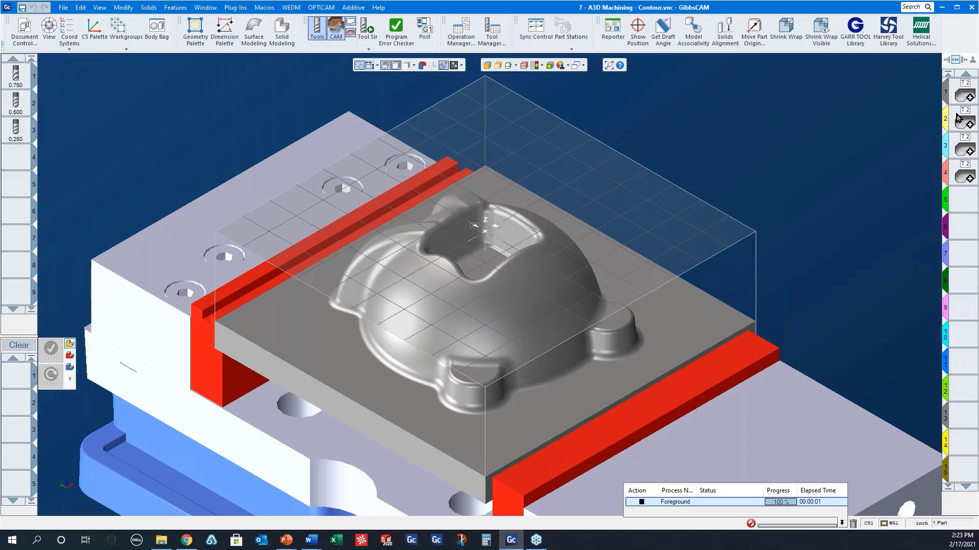
Load the first operation's Contour process and review its surface settings and its connect move and step-down options.
{"action": "left_click", "coordinate": [965, 97]}
{"action": "double_click", "coordinate": [965, 97]}
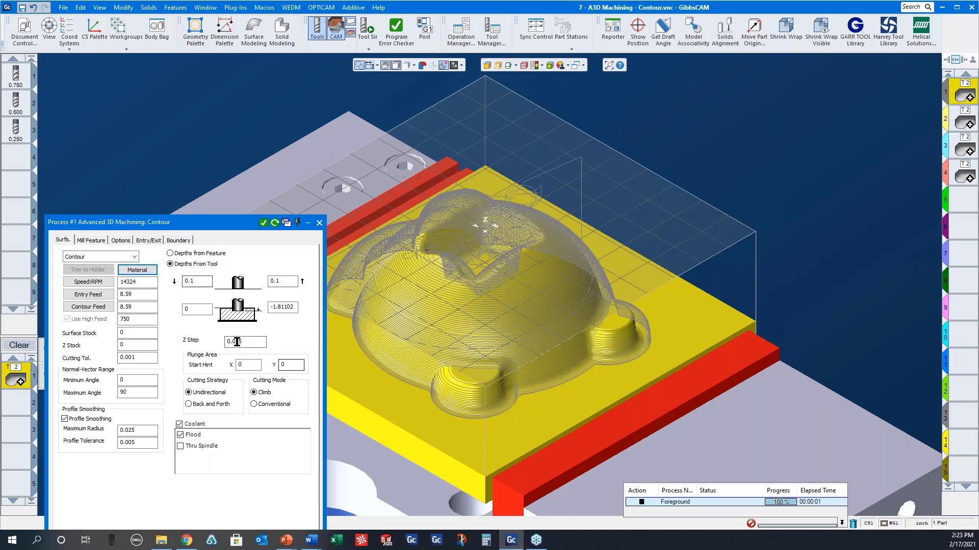
{"action": "left_click", "coordinate": [120, 241]}
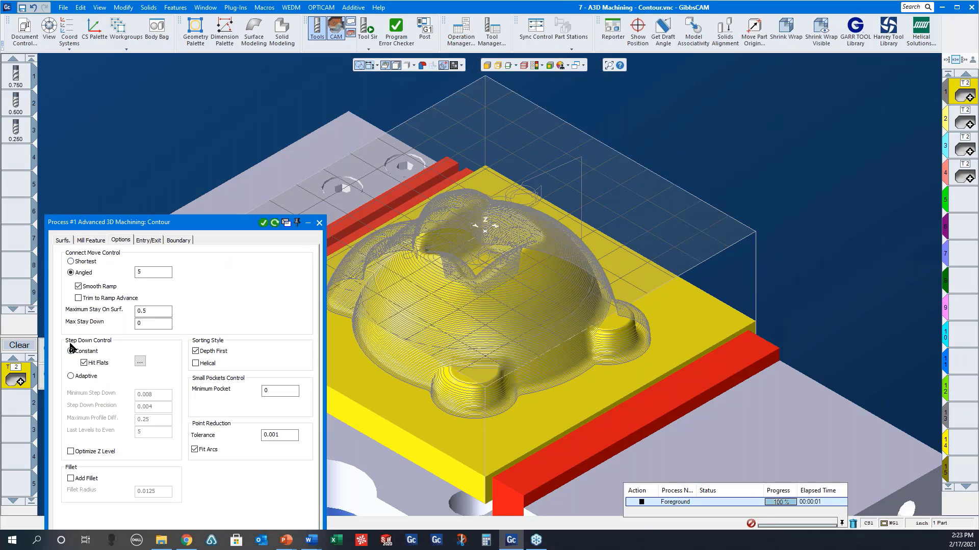
Show the flats list for the Hit Flats option, examine the toolpath from above, and close the list.
{"action": "left_click", "coordinate": [84, 362]}
{"action": "left_click", "coordinate": [140, 362]}
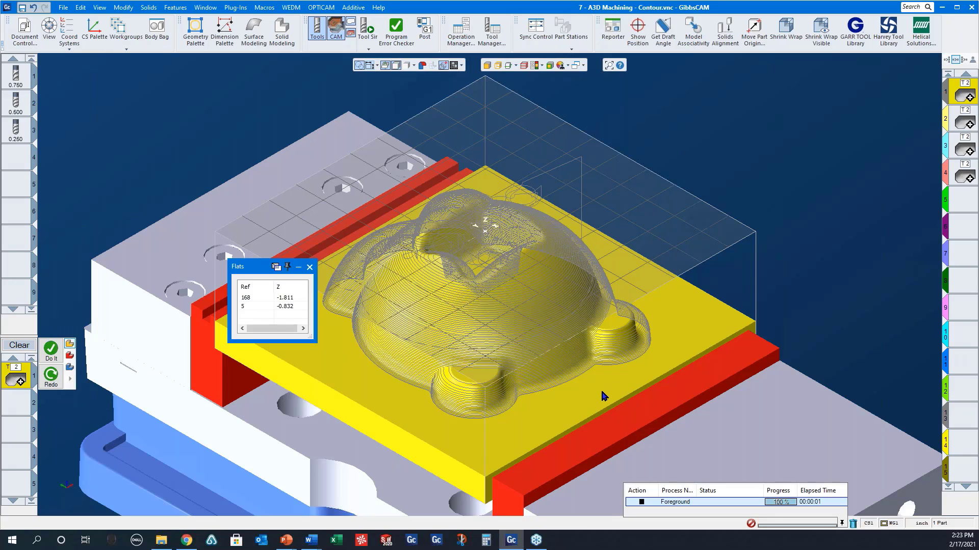
{"action": "middle_click_drag", "start_coordinate": [650, 336], "coordinate": [502, 242]}
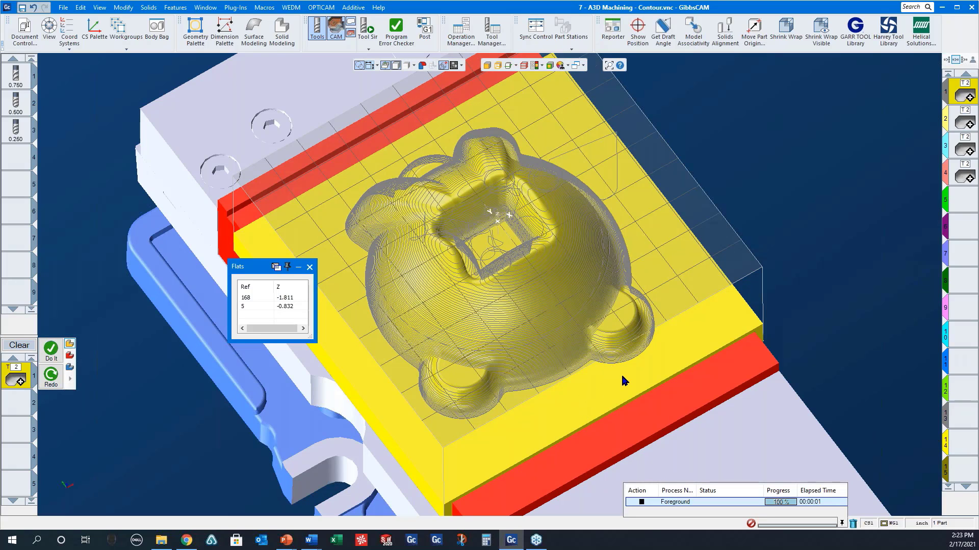
{"action": "left_click", "coordinate": [309, 268]}
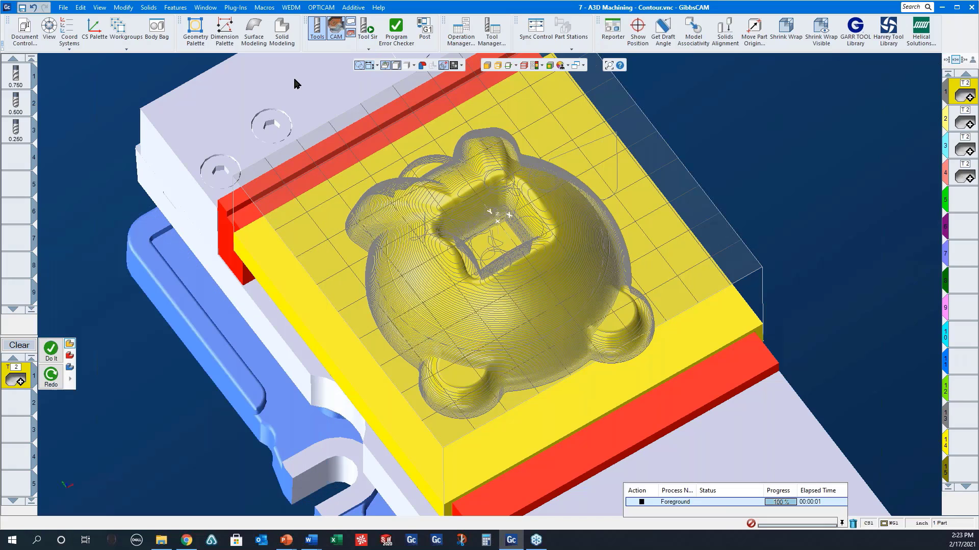
Simulate the first Contour operation with Tool Sim and inspect its constant Z passes around the dome up close.
{"action": "left_click", "coordinate": [364, 26]}
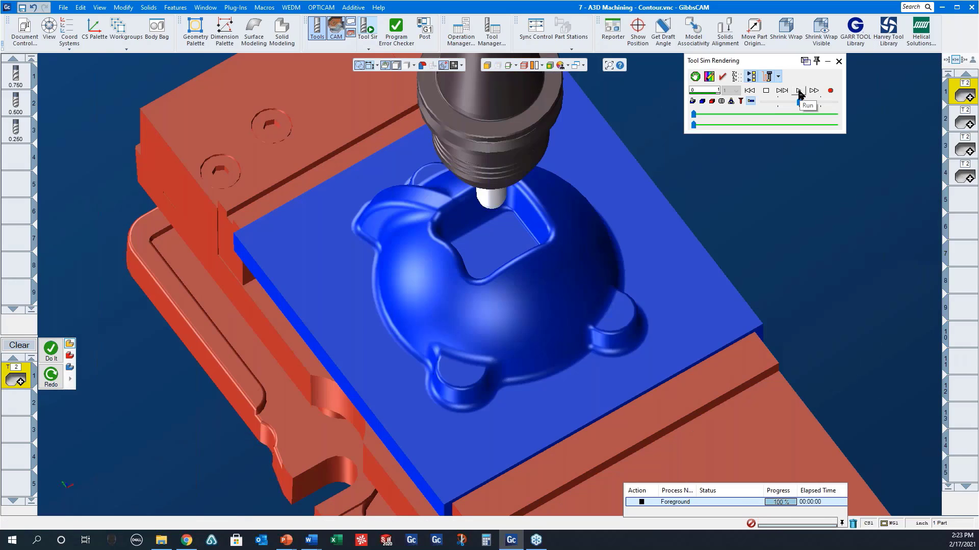
{"action": "left_click", "coordinate": [799, 92]}
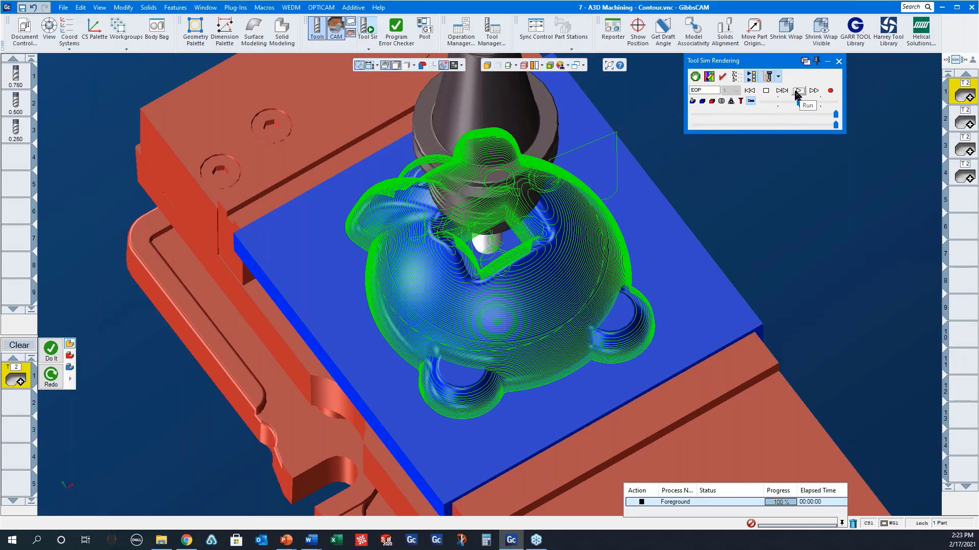
{"action": "middle_click_drag", "start_coordinate": [541, 289], "coordinate": [525, 255]}
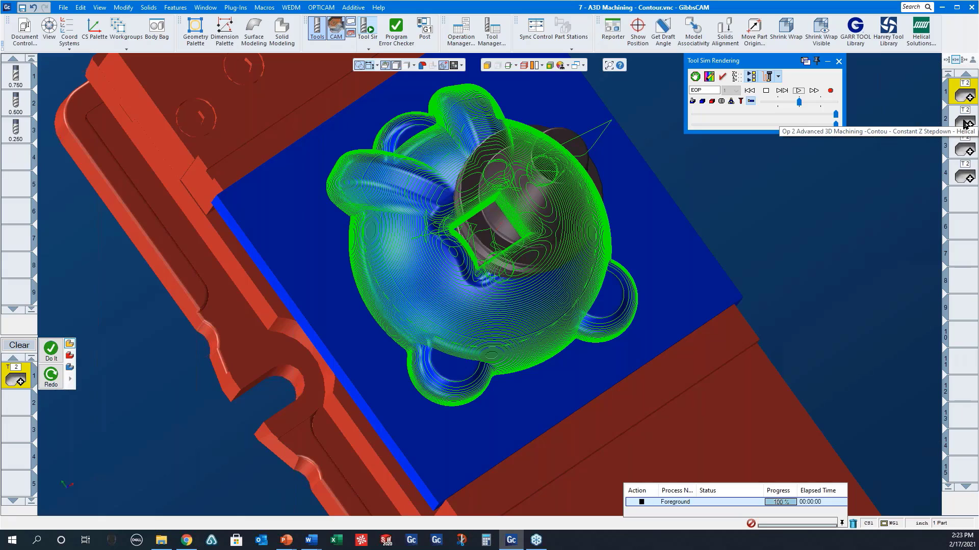
{"action": "middle_click_drag", "start_coordinate": [586, 426], "coordinate": [616, 321]}
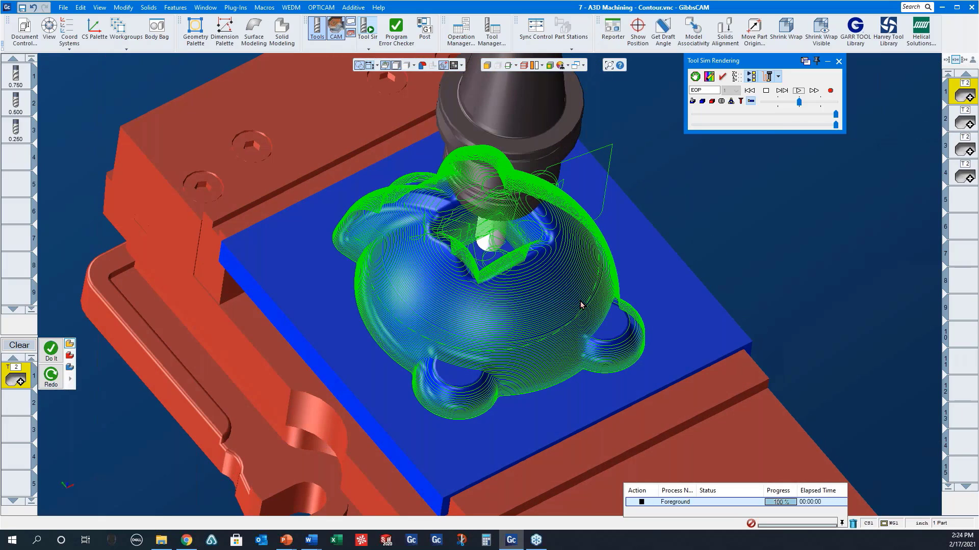
{"action": "scroll", "coordinate": [613, 257], "scroll_direction": "up", "scroll_amount": 5}
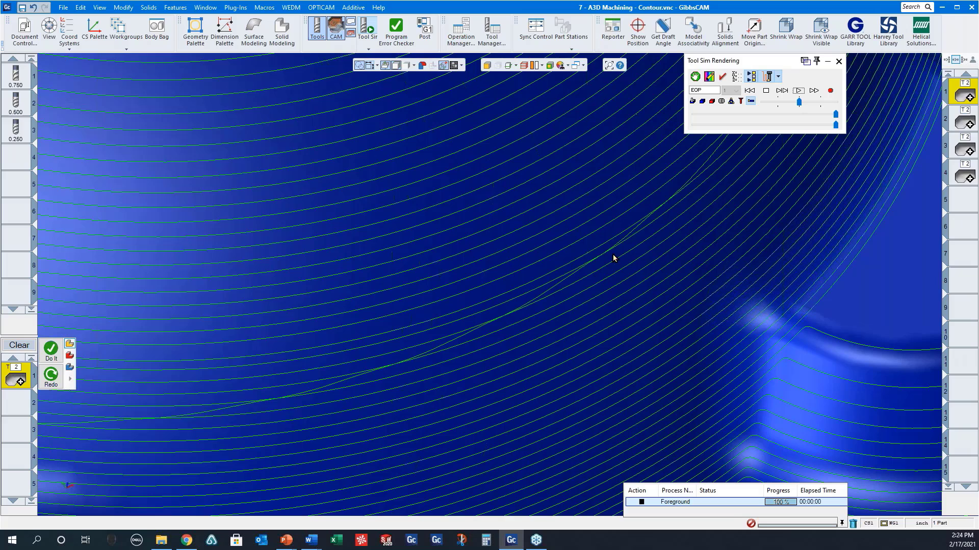
Load the second operation's Helical Contour process, rerun the Tool Sim from the start, and examine the toolpath over the whole part.
{"action": "left_click", "coordinate": [960, 122]}
{"action": "double_click", "coordinate": [947, 124]}
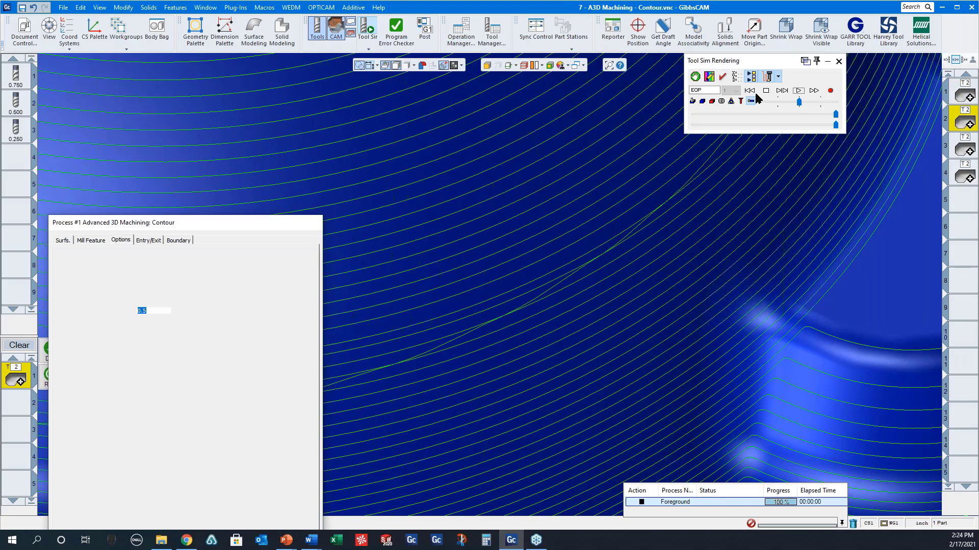
{"action": "left_click", "coordinate": [749, 90]}
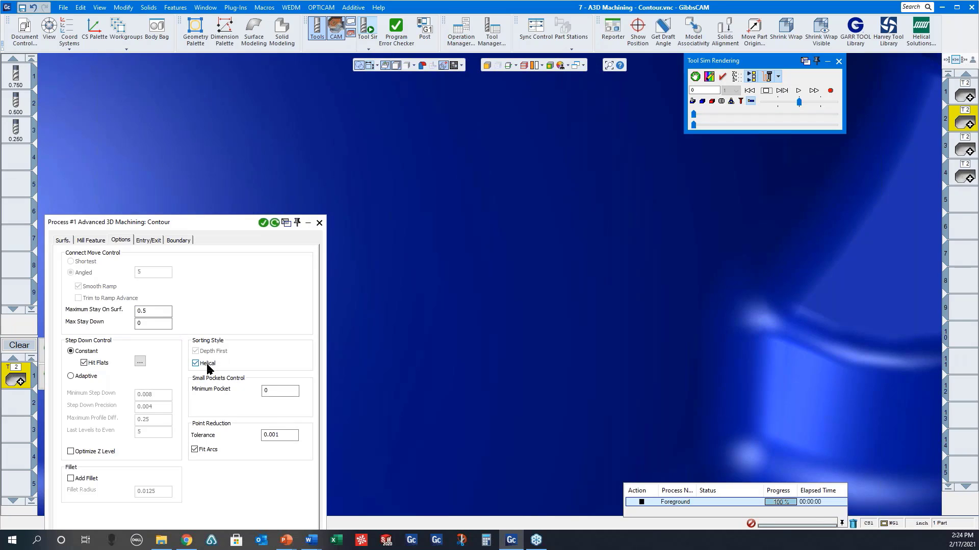
{"action": "left_click", "coordinate": [798, 91]}
{"action": "scroll", "coordinate": [665, 302], "scroll_direction": "down", "scroll_amount": 10}
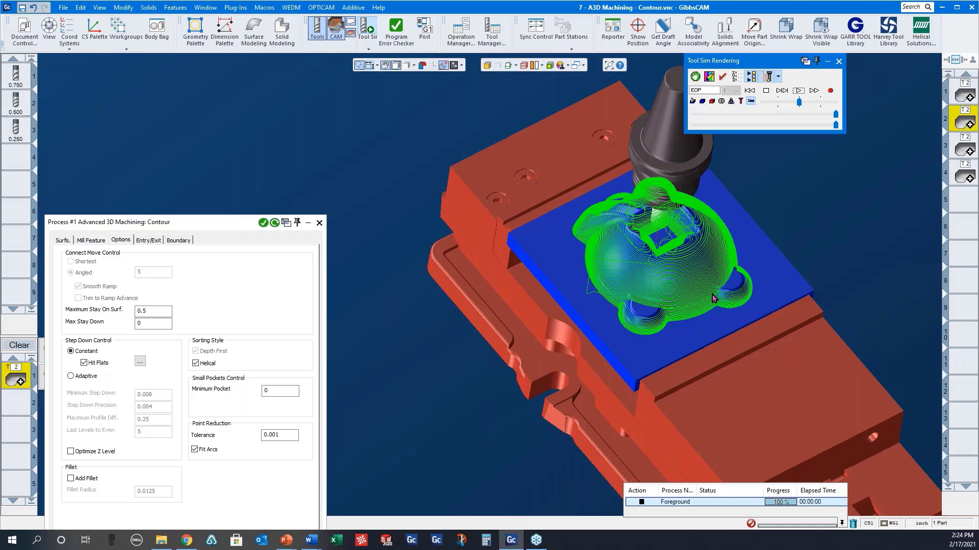
{"action": "middle_click_drag", "start_coordinate": [741, 286], "coordinate": [367, 239]}
{"action": "middle_click_drag", "start_coordinate": [599, 290], "coordinate": [602, 195]}
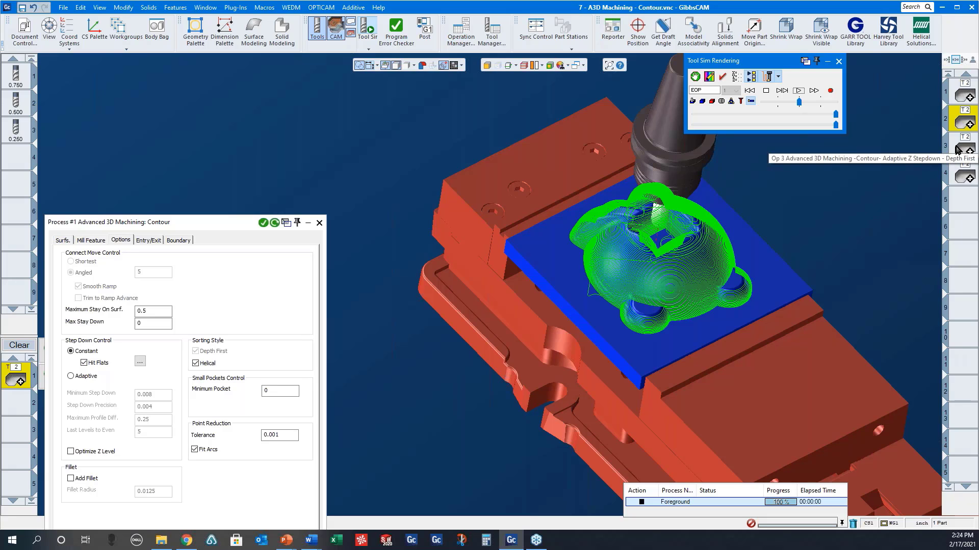
Load the third operation's Contour process and review its Adaptive step-down options and surface settings.
{"action": "double_click", "coordinate": [961, 150]}
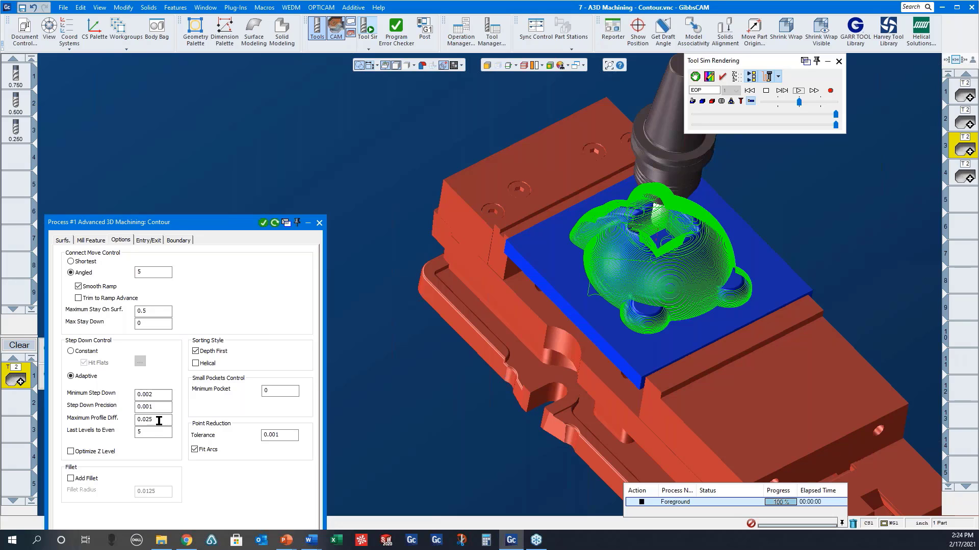
{"action": "left_click", "coordinate": [63, 241]}
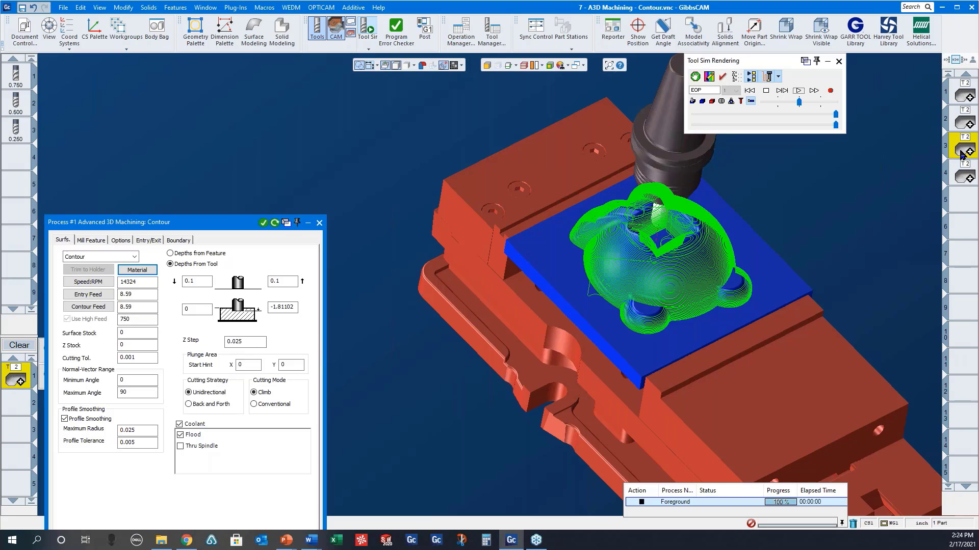
Run the tool simulation of the third contour operation and examine its toolpath up close around the pocket edge.
{"action": "left_click", "coordinate": [798, 92]}
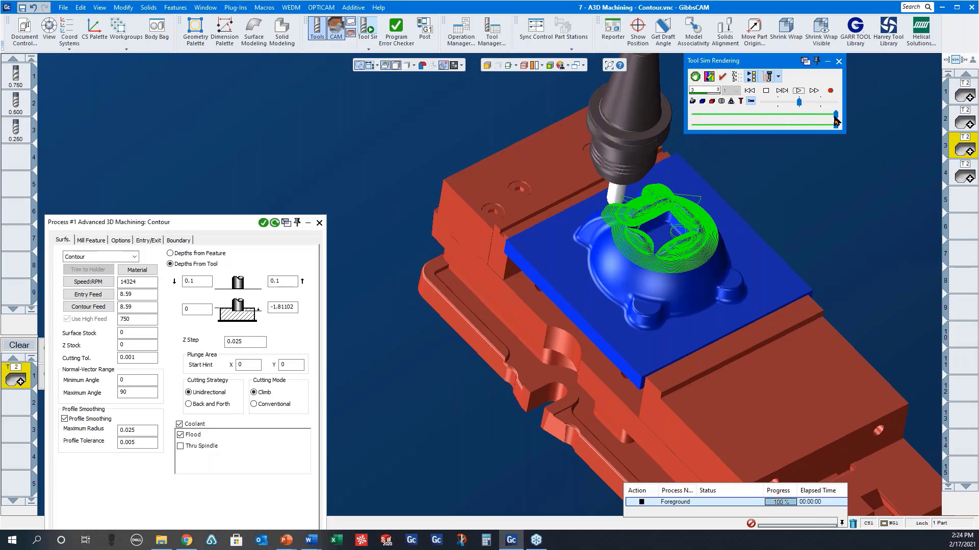
{"action": "left_click", "coordinate": [798, 91]}
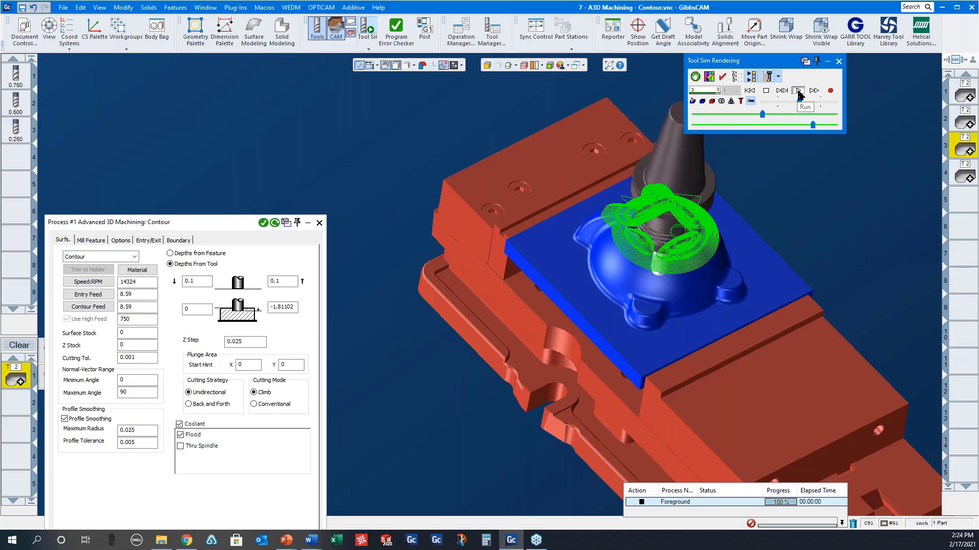
{"action": "middle_click_drag", "start_coordinate": [813, 288], "coordinate": [842, 453]}
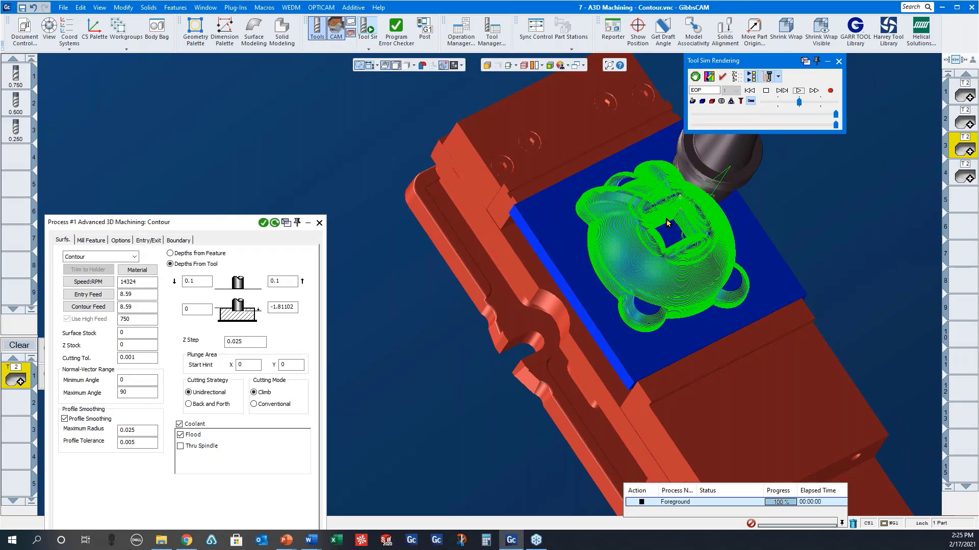
{"action": "scroll", "coordinate": [539, 269], "scroll_direction": "up", "scroll_amount": 5}
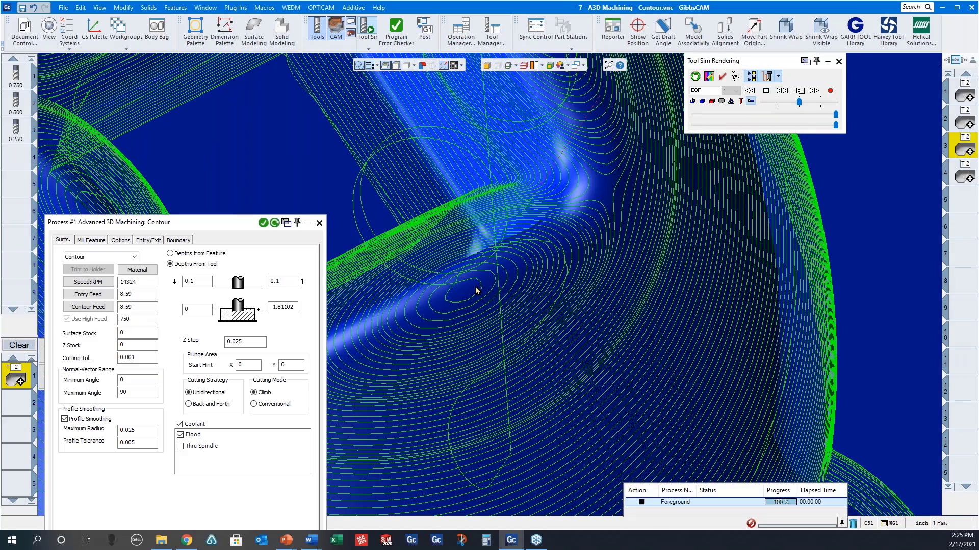
{"action": "middle_click_drag", "start_coordinate": [837, 391], "coordinate": [939, 162]}
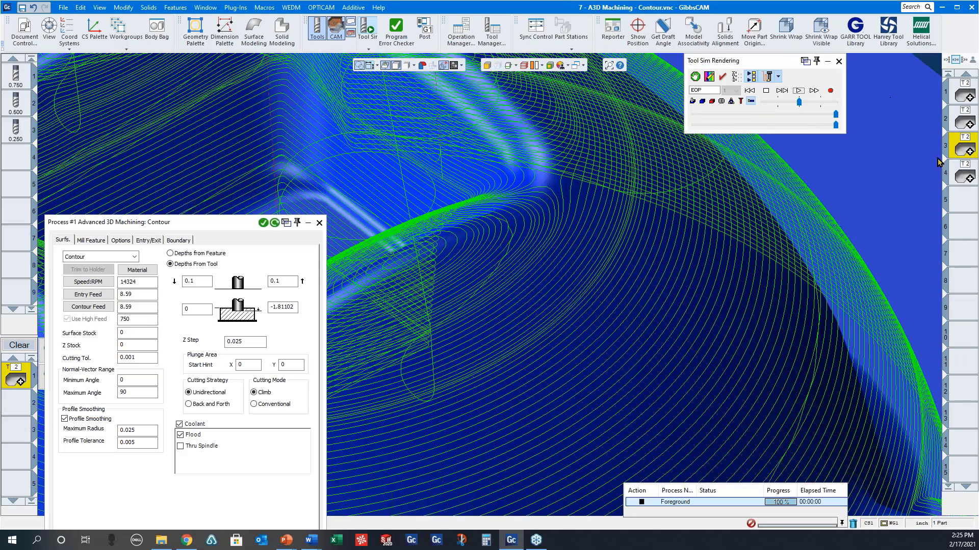
Simulate the fourth contour operation from the start, inspect its toolpath on the dome, and minimize the process settings.
{"action": "left_click", "coordinate": [962, 179]}
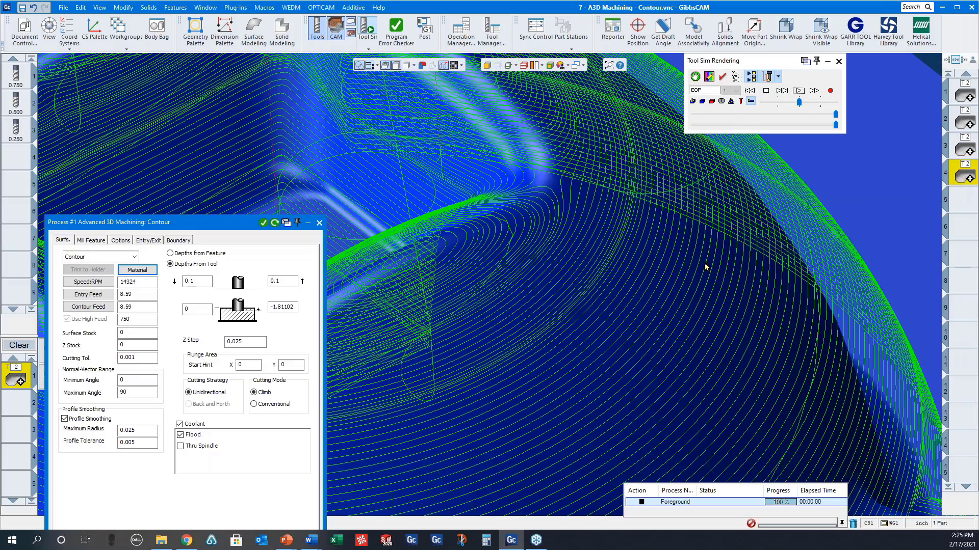
{"action": "scroll", "coordinate": [503, 272], "scroll_direction": "down", "scroll_amount": 5}
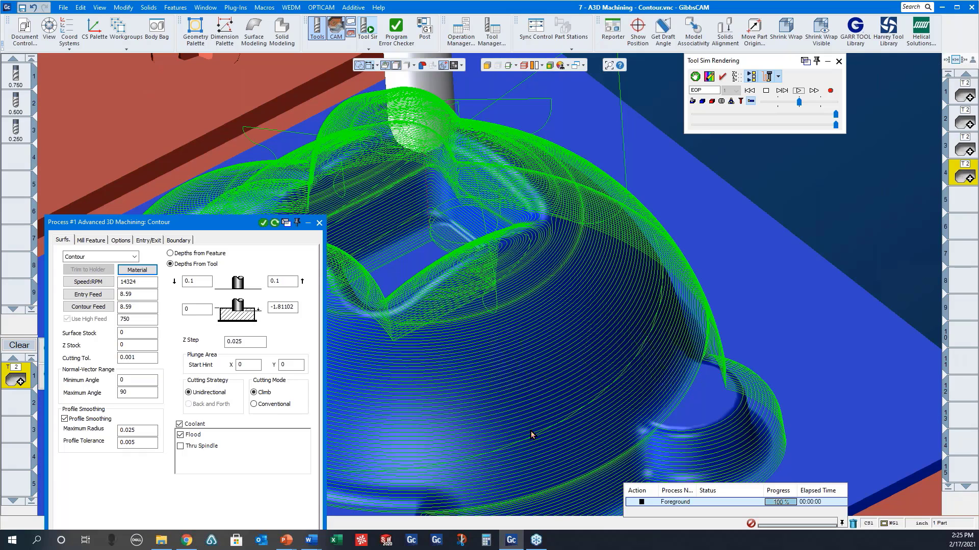
{"action": "left_click", "coordinate": [749, 91]}
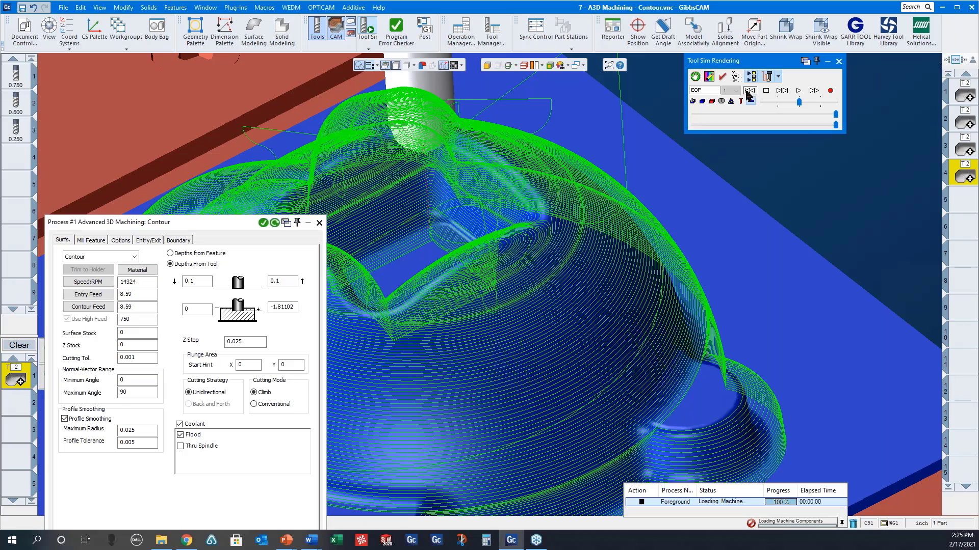
{"action": "left_click", "coordinate": [798, 91]}
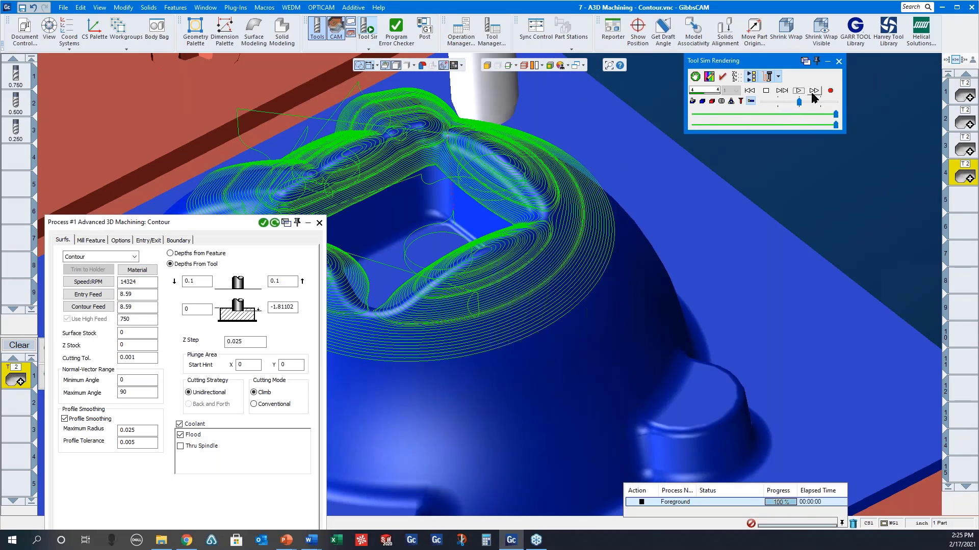
{"action": "left_click", "coordinate": [798, 91]}
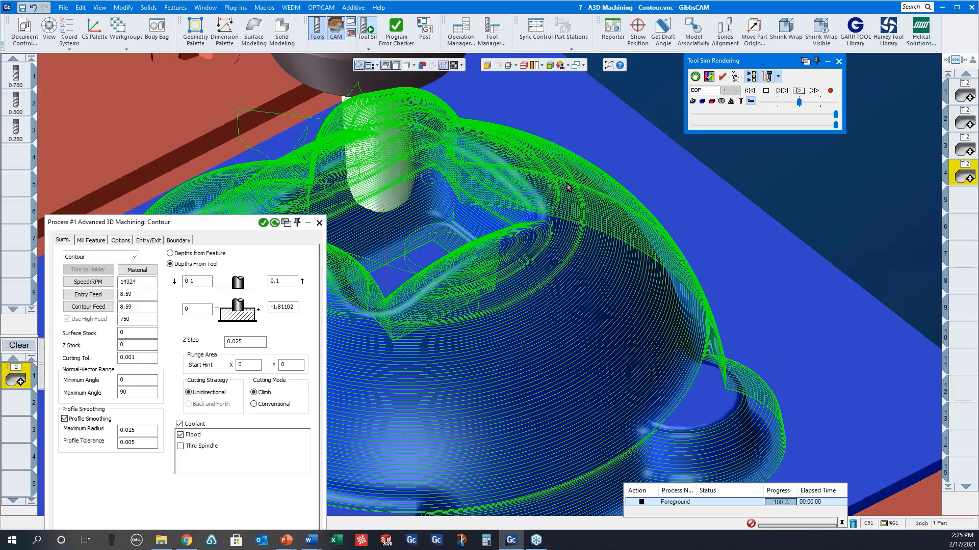
{"action": "left_click", "coordinate": [307, 224]}
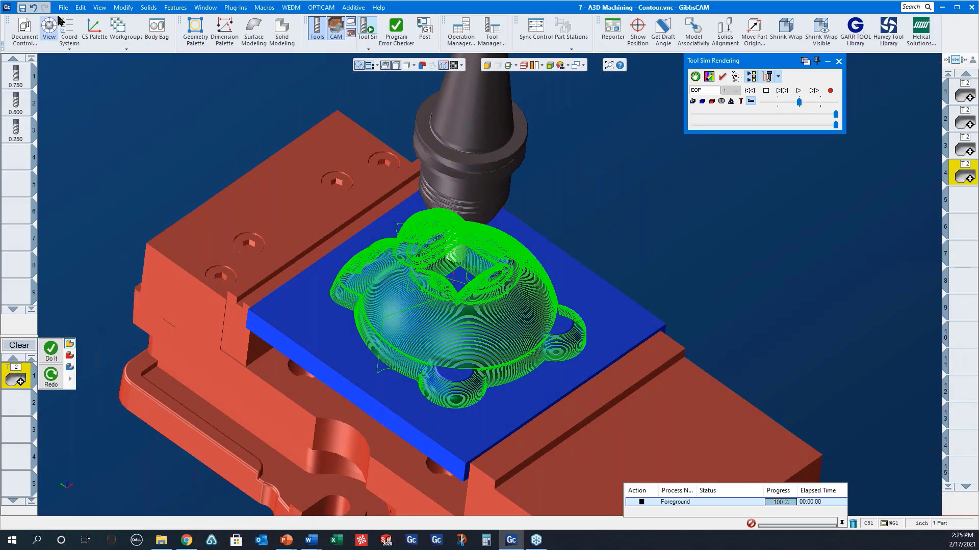
Open the part file "8 - A3D Machining - Constant Stepover.vnc" without saving changes to the contour part.
{"action": "left_click", "coordinate": [63, 8]}
{"action": "left_click", "coordinate": [79, 44]}
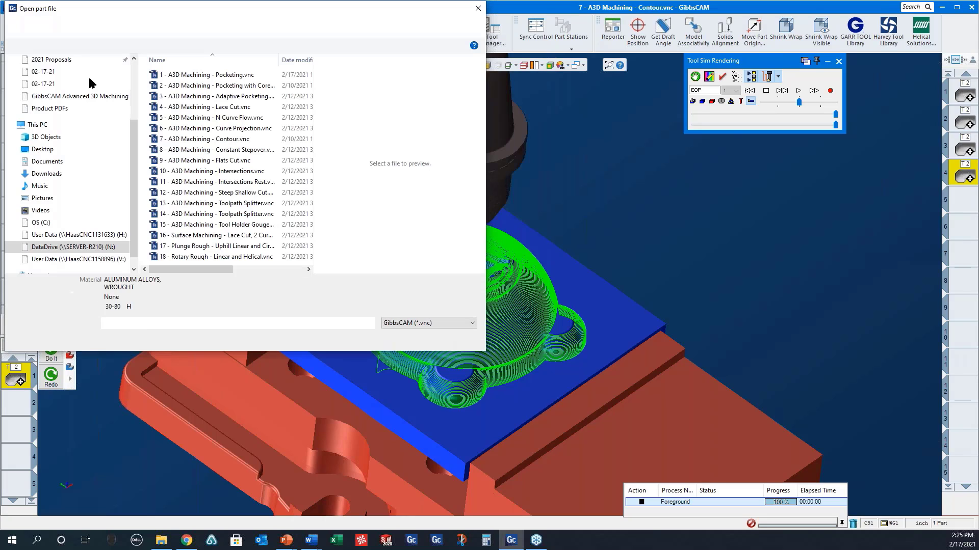
{"action": "left_click", "coordinate": [223, 151]}
{"action": "left_click", "coordinate": [412, 341]}
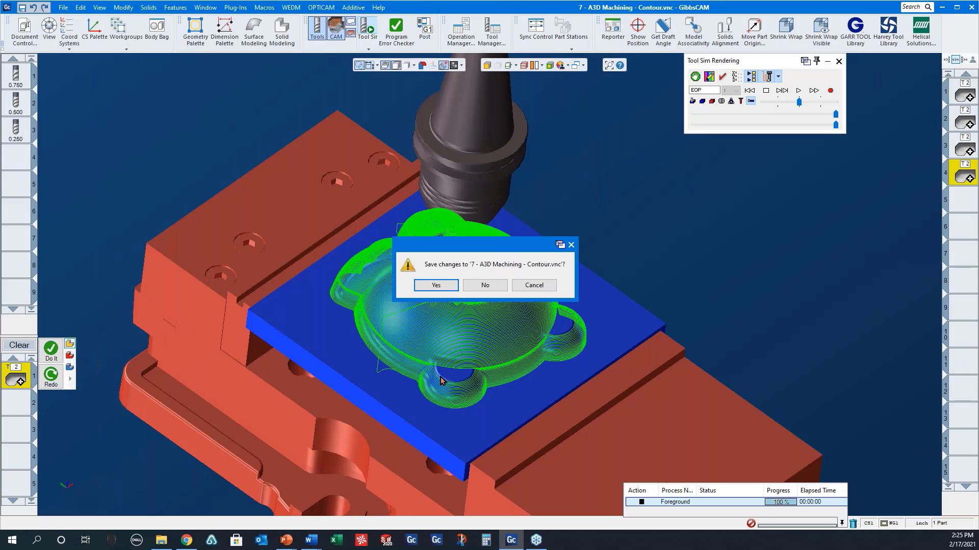
{"action": "left_click", "coordinate": [472, 283]}
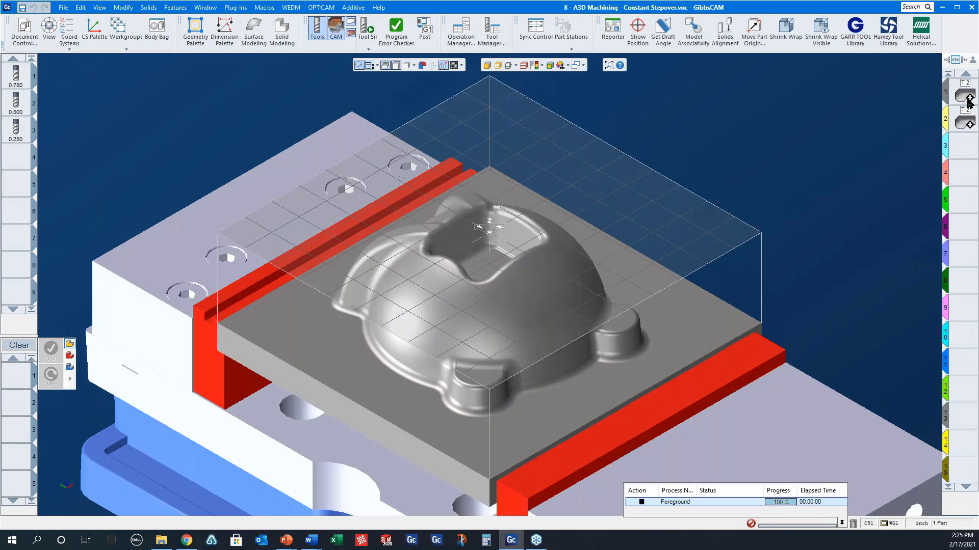
Review the surface and boundary settings of the first Constant Stepover Cut operation and close its process dialog.
{"action": "double_click", "coordinate": [964, 97]}
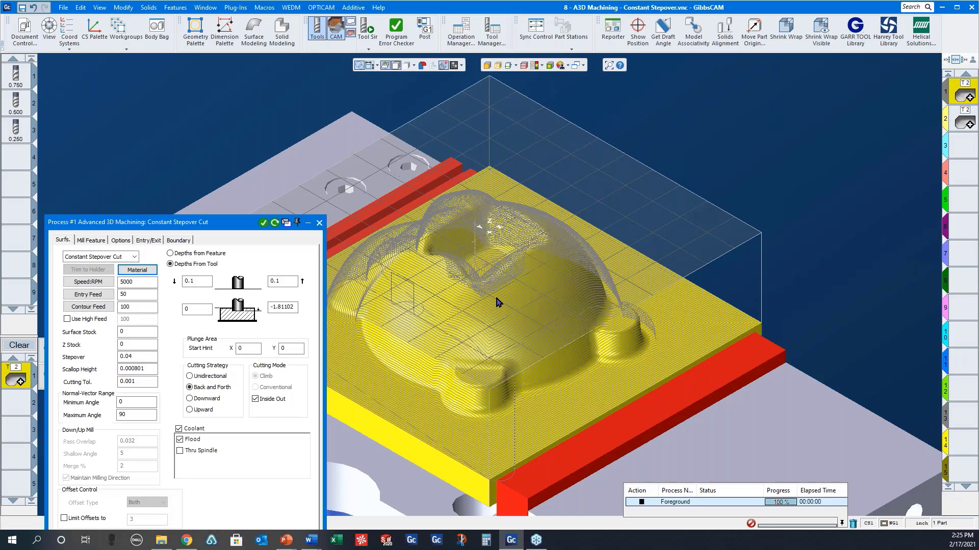
{"action": "left_click", "coordinate": [178, 240]}
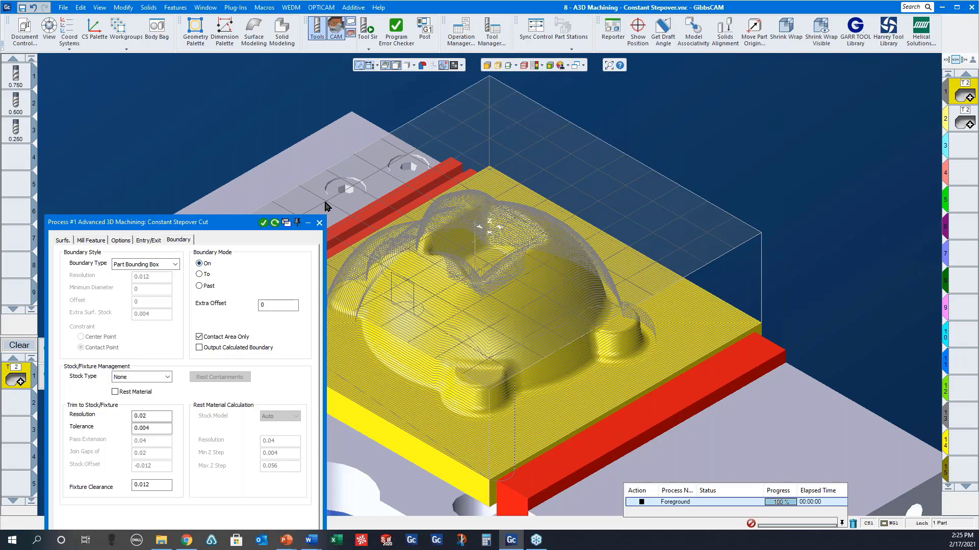
{"action": "left_click", "coordinate": [318, 224]}
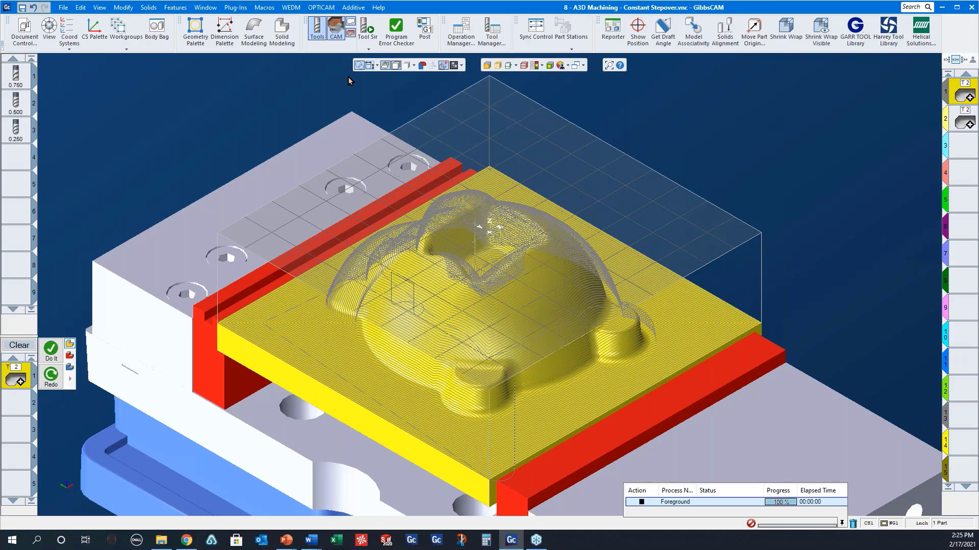
Simulate the first Constant Stepover Cut operation and inspect its toolpath across the whole part from several angles.
{"action": "left_click", "coordinate": [374, 35]}
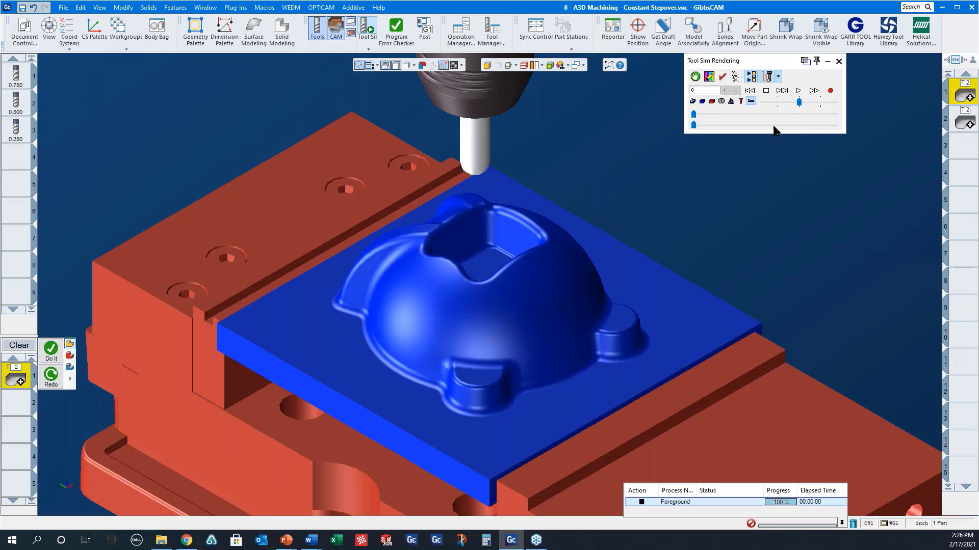
{"action": "left_click", "coordinate": [799, 91]}
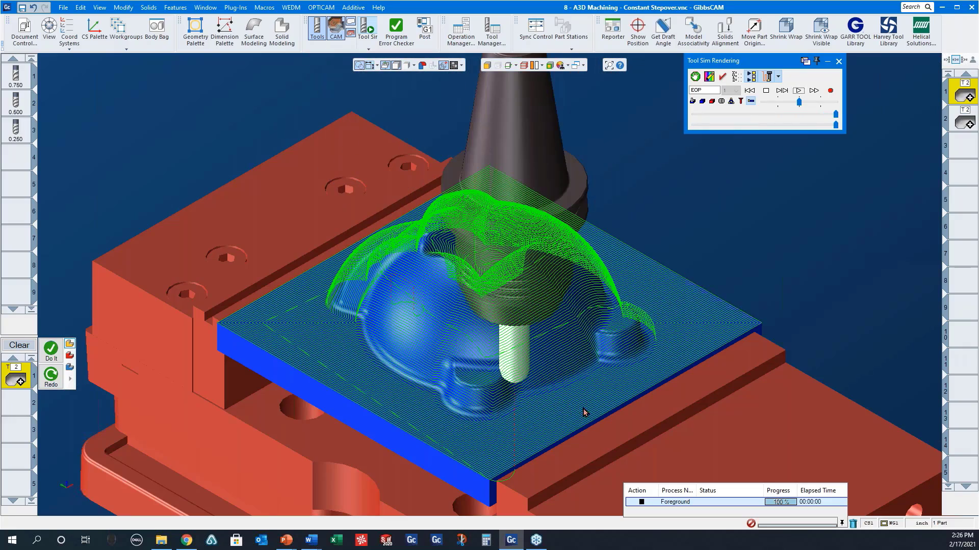
{"action": "middle_click_drag", "start_coordinate": [570, 268], "coordinate": [530, 390]}
{"action": "middle_click_drag", "start_coordinate": [557, 175], "coordinate": [613, 113]}
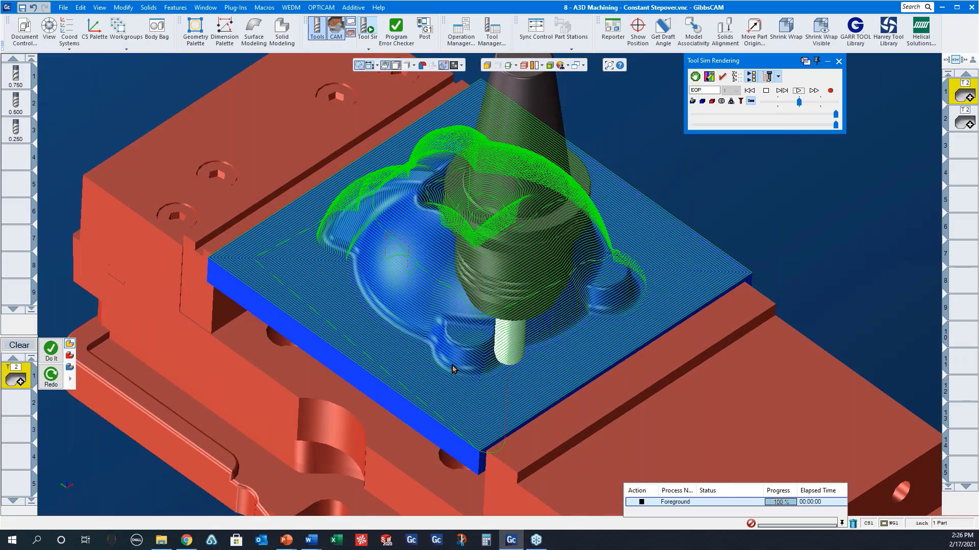
{"action": "middle_click_drag", "start_coordinate": [398, 220], "coordinate": [743, 239]}
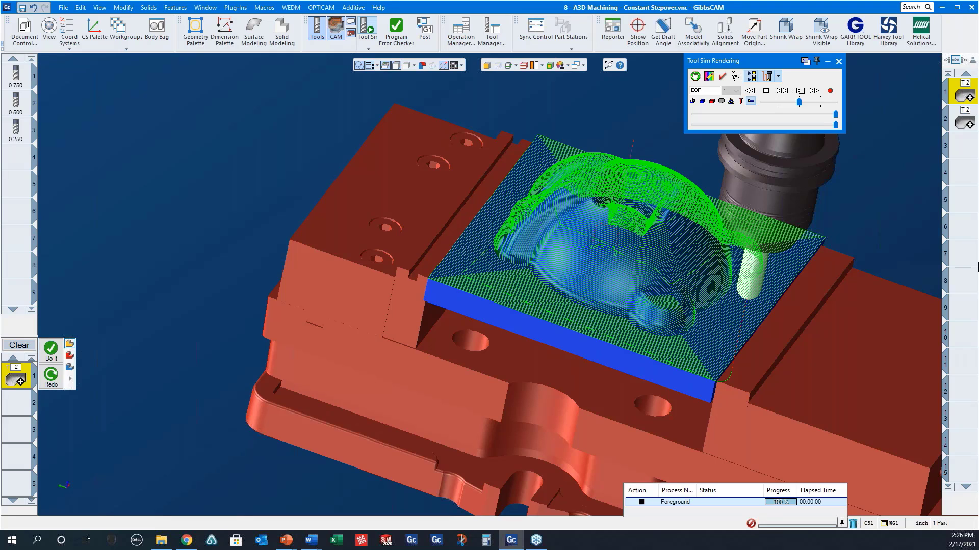
Close the simulation and open the second Constant Stepover Cut operation's surface settings to check its starting depth.
{"action": "left_click", "coordinate": [838, 62]}
{"action": "left_click", "coordinate": [961, 124]}
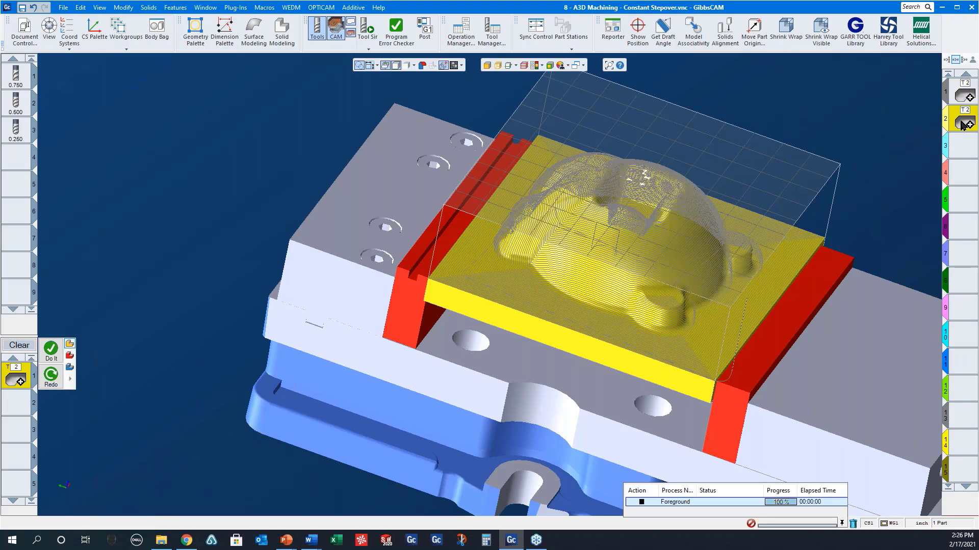
{"action": "double_click", "coordinate": [962, 123]}
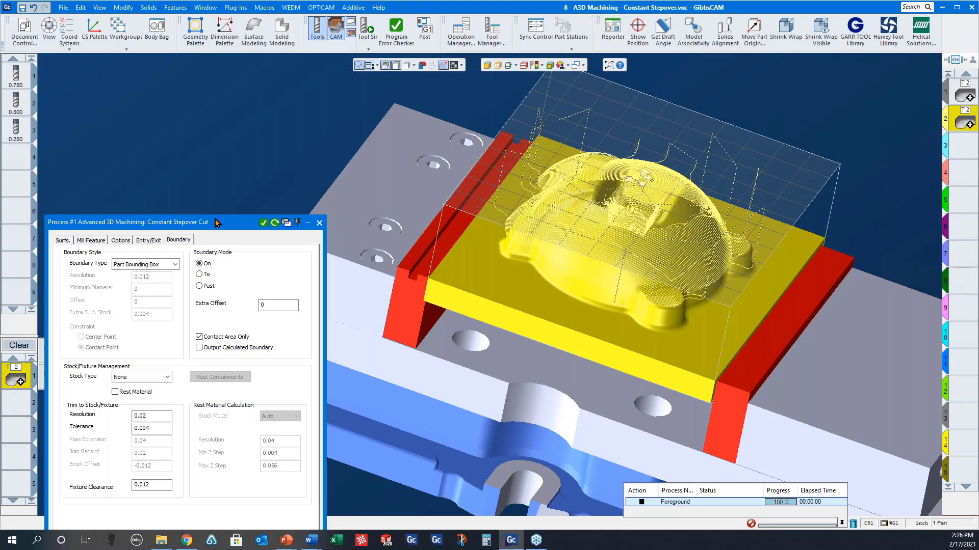
{"action": "left_click_drag", "start_coordinate": [227, 214], "coordinate": [275, 88]}
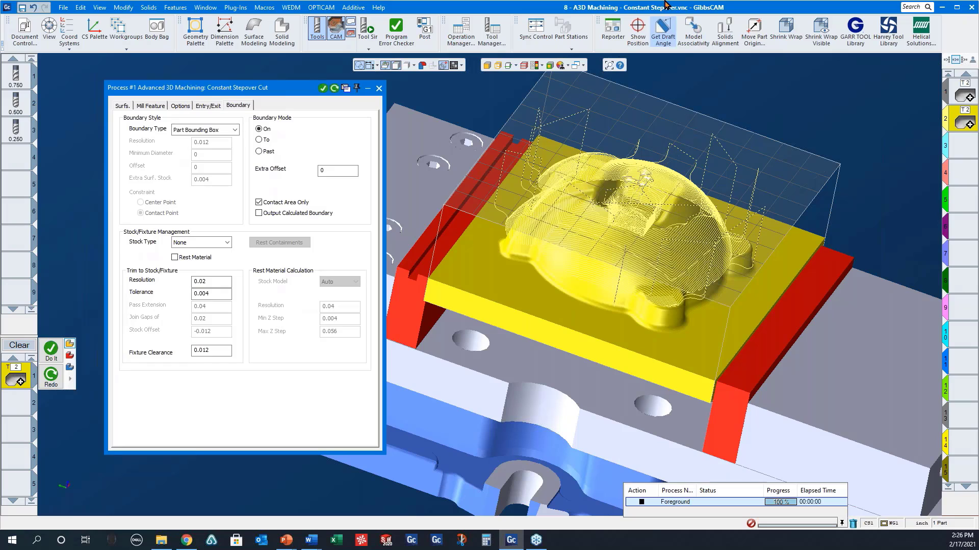
{"action": "left_click", "coordinate": [122, 106]}
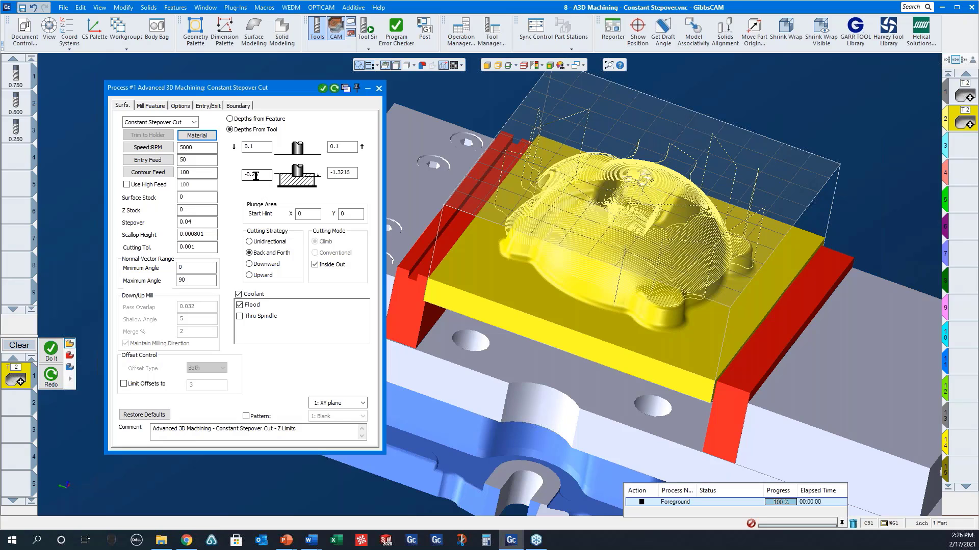
{"action": "left_click_drag", "start_coordinate": [264, 175], "coordinate": [232, 176]}
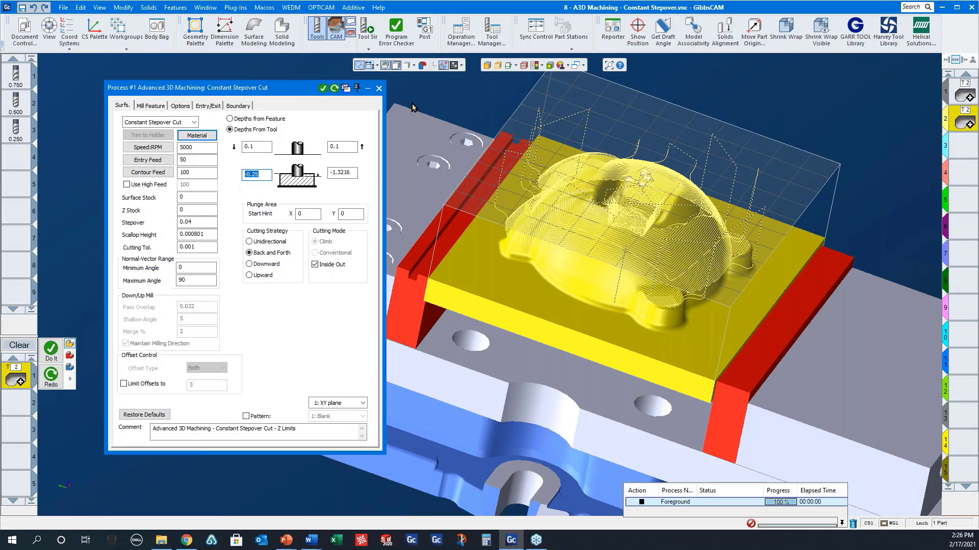
Examine the second operation's Z-limited toolpath in a side view, return to the isometric view, and close its settings.
{"action": "middle_click_drag", "start_coordinate": [825, 395], "coordinate": [609, 201]}
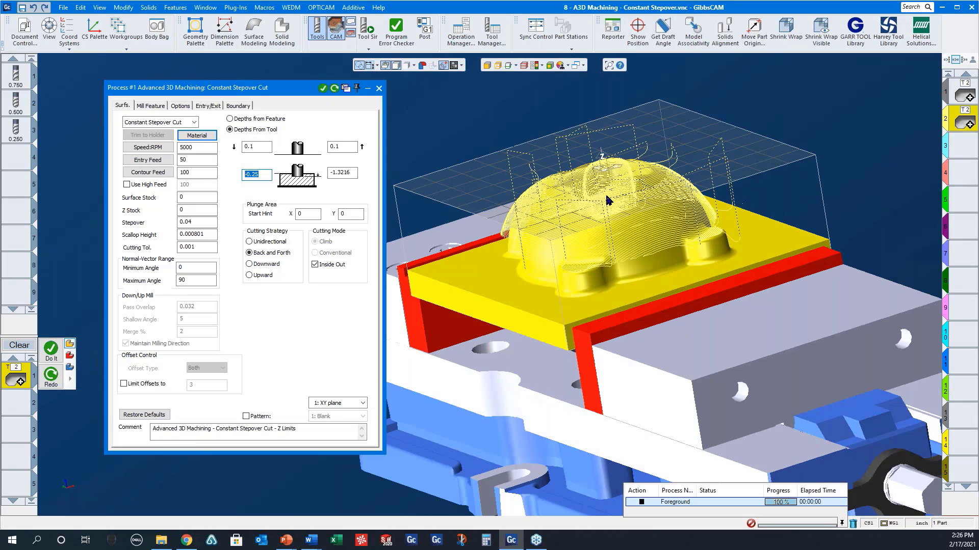
{"action": "left_click", "coordinate": [49, 28]}
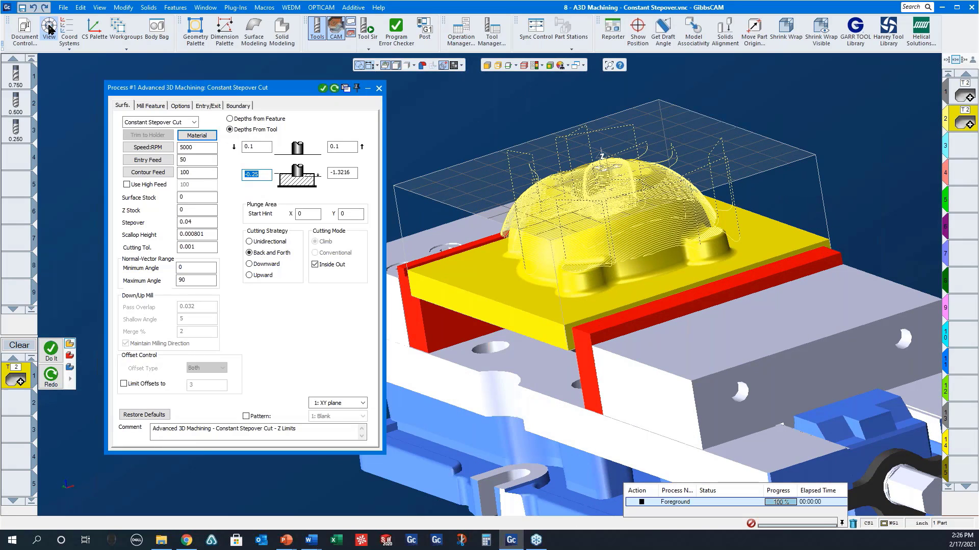
{"action": "left_click", "coordinate": [909, 85]}
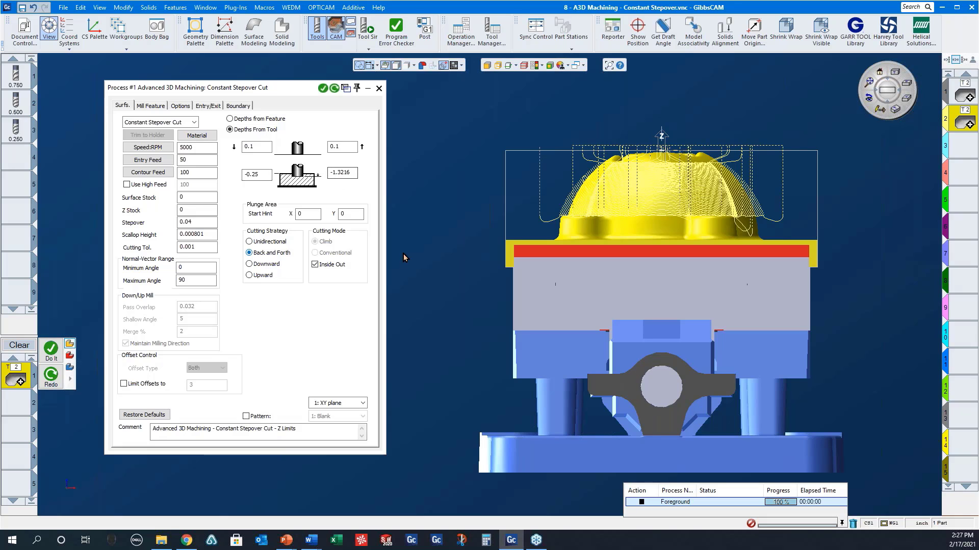
{"action": "left_click", "coordinate": [895, 110]}
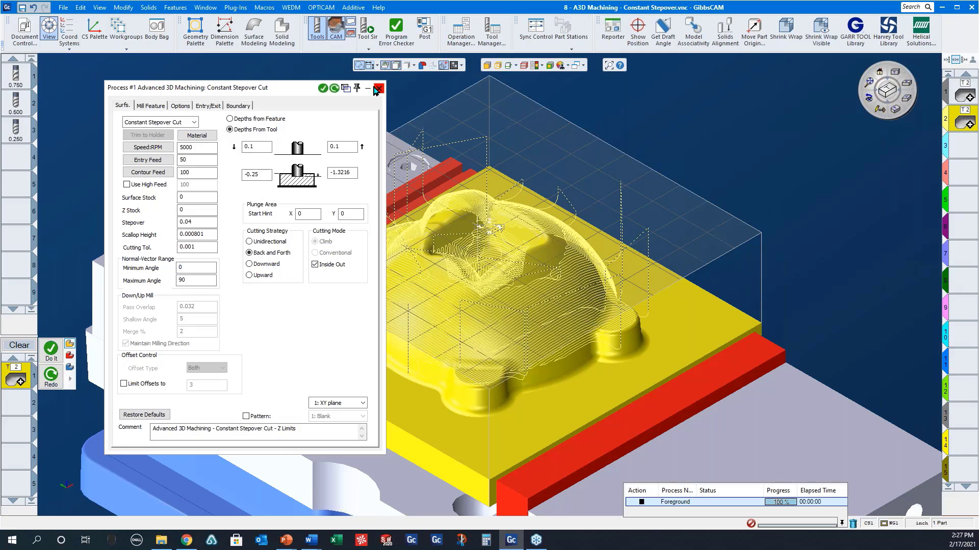
{"action": "left_click", "coordinate": [379, 88]}
Simulate the second Constant Stepover Cut operation, inspect its toolpath, and recheck the depth limits in its process settings.
{"action": "left_click", "coordinate": [367, 28]}
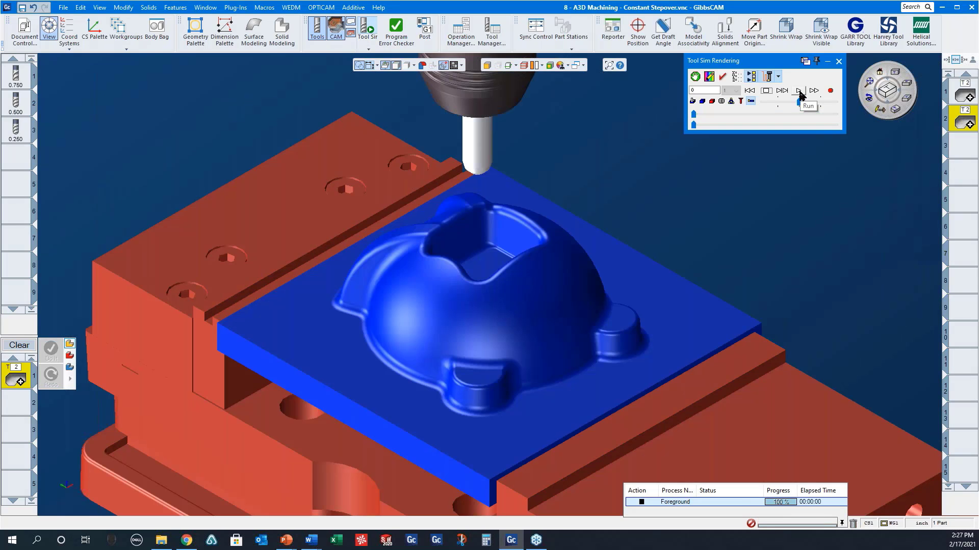
{"action": "left_click", "coordinate": [799, 92]}
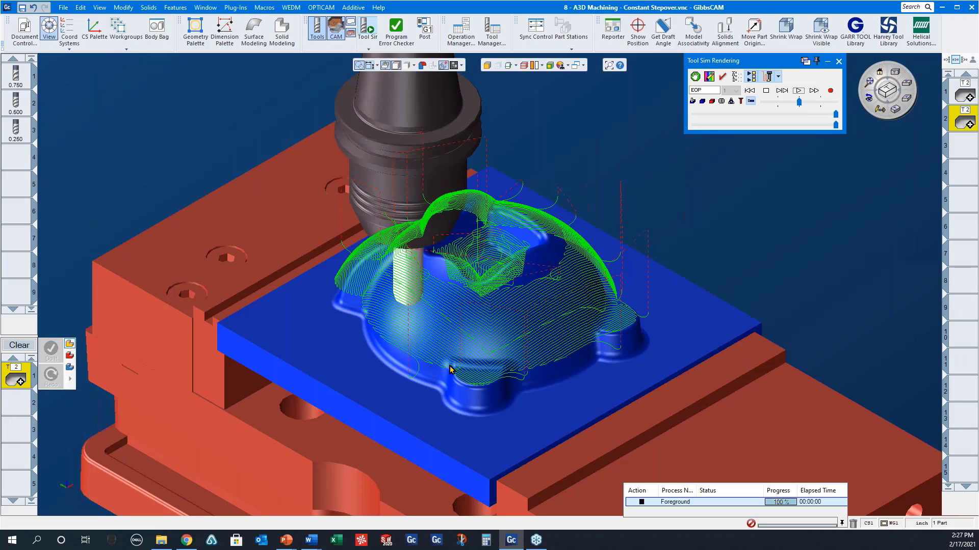
{"action": "middle_click_drag", "start_coordinate": [450, 369], "coordinate": [415, 343]}
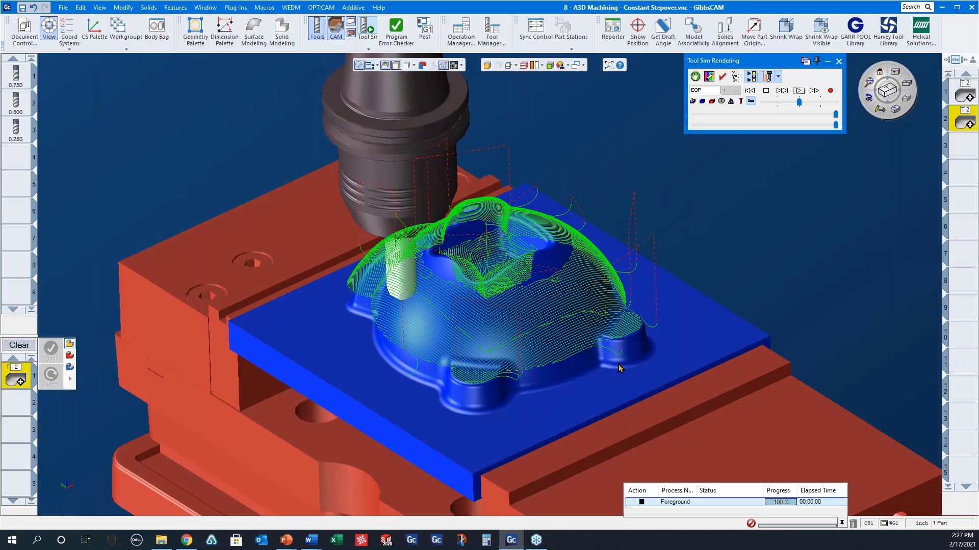
{"action": "double_click", "coordinate": [12, 380]}
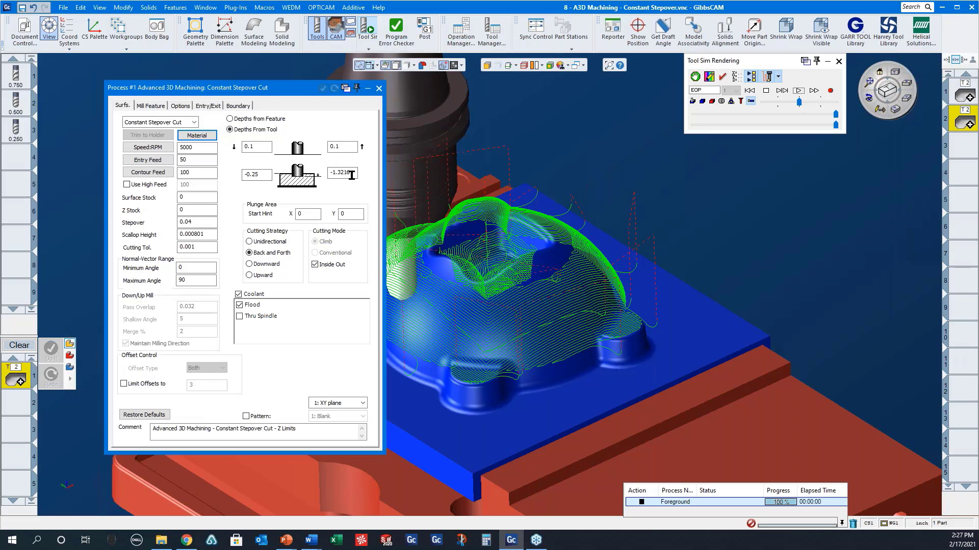
{"action": "left_click", "coordinate": [378, 89]}
Open the part file "9 - A3D Machining - Flats Cut.vnc" without saving changes to the Constant Stepover part.
{"action": "left_click", "coordinate": [64, 7]}
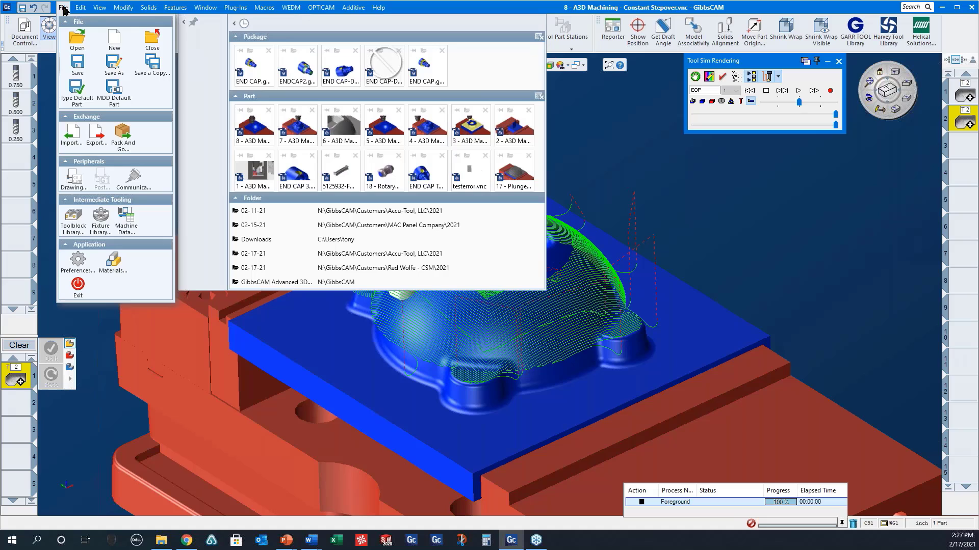
{"action": "left_click", "coordinate": [79, 44]}
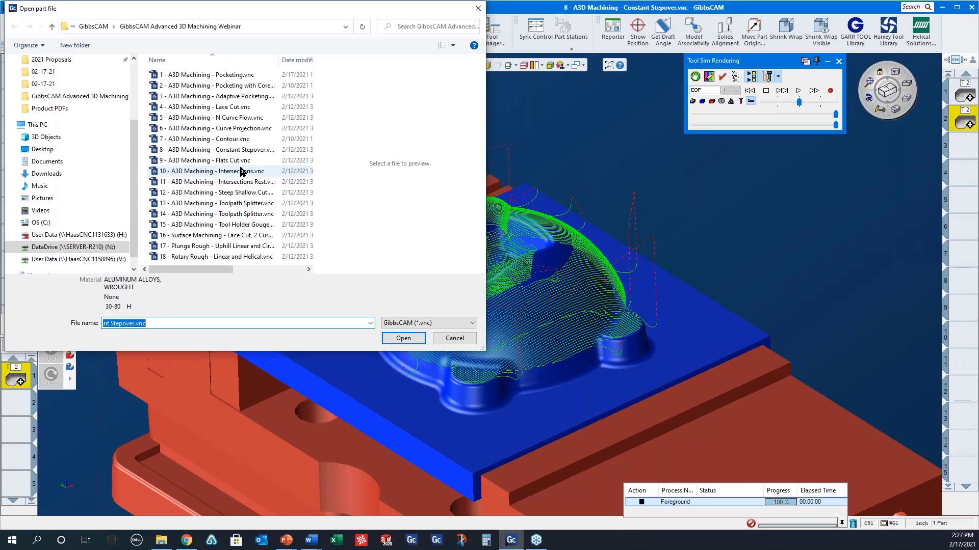
{"action": "left_click", "coordinate": [238, 162]}
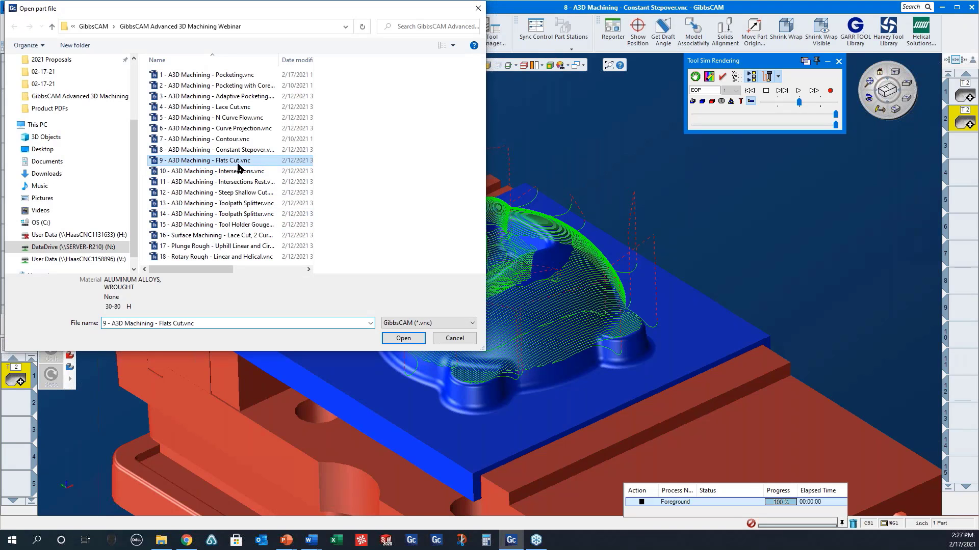
{"action": "left_click", "coordinate": [404, 338]}
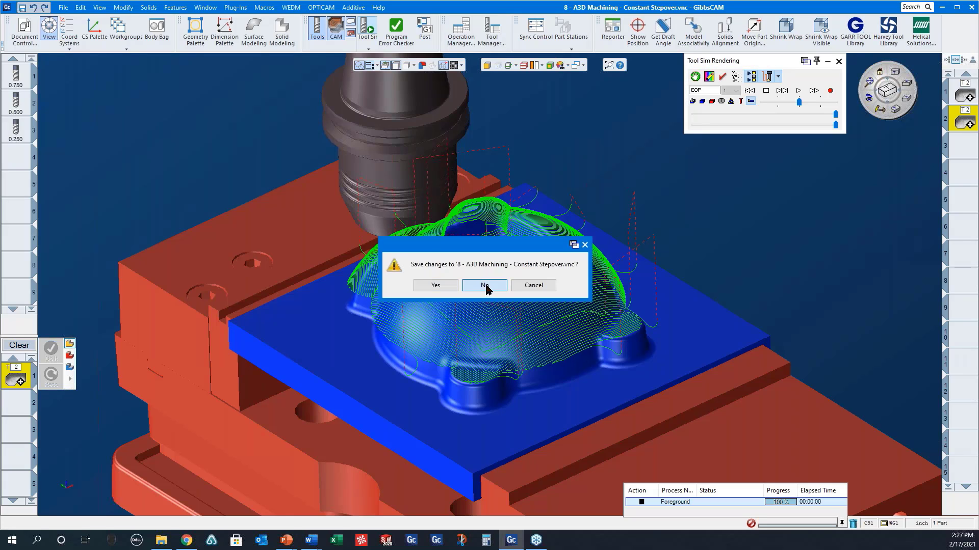
{"action": "left_click", "coordinate": [485, 286]}
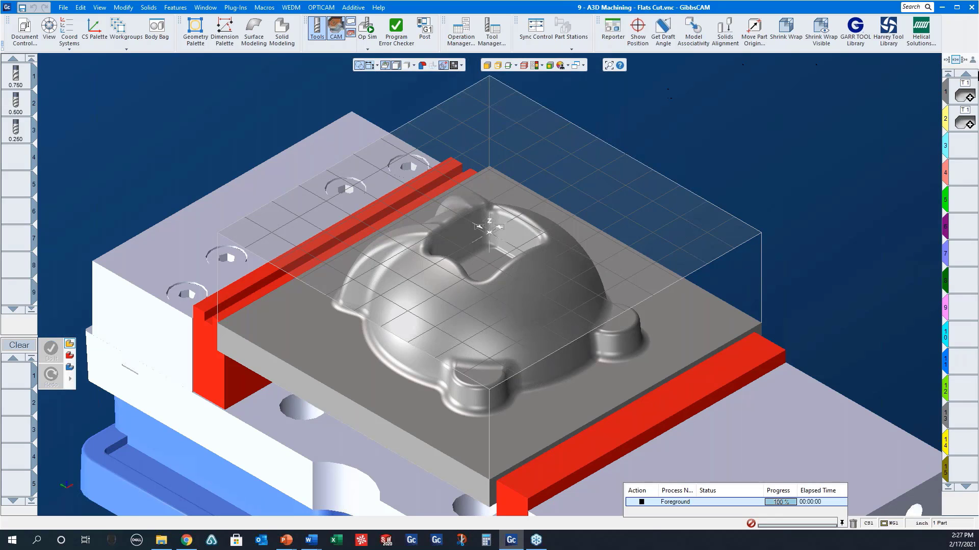
Review the first Flats Cut operation's surface settings, simulate the cut, and inspect the machined flat faces from several angles.
{"action": "double_click", "coordinate": [965, 96]}
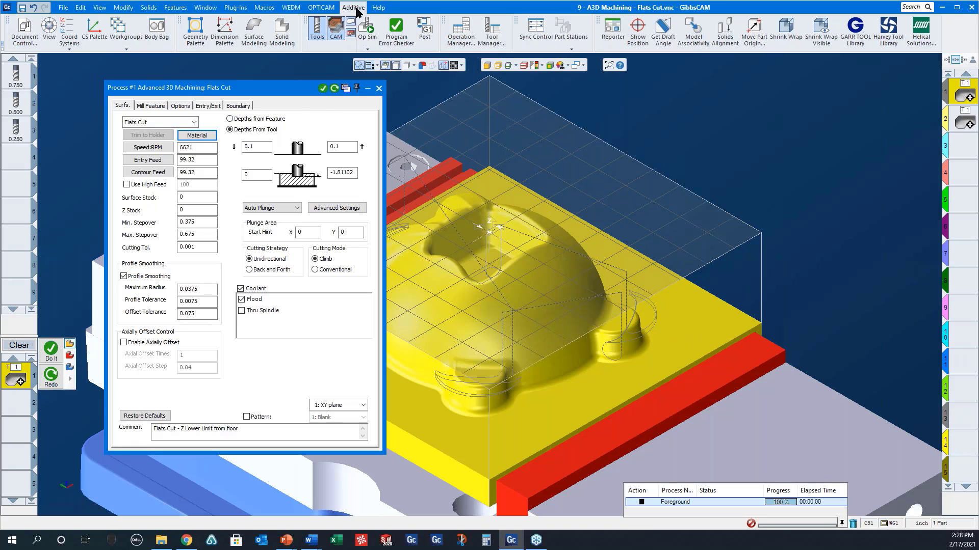
{"action": "left_click", "coordinate": [371, 33]}
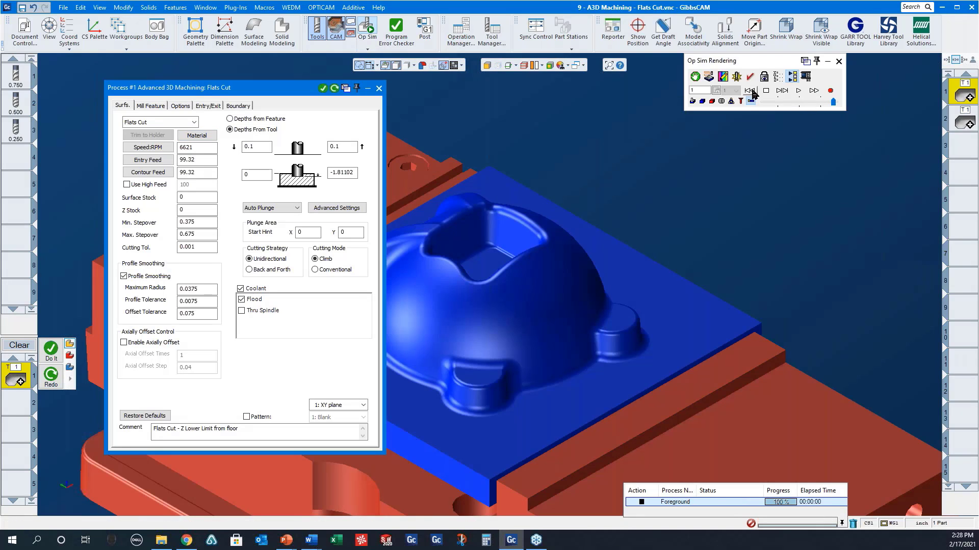
{"action": "left_click", "coordinate": [798, 90]}
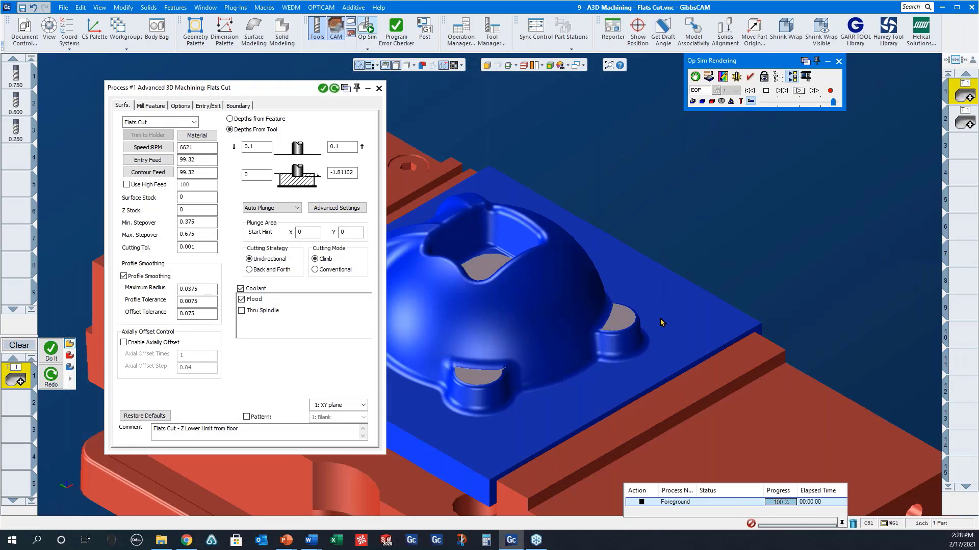
{"action": "middle_click_drag", "start_coordinate": [662, 323], "coordinate": [645, 334]}
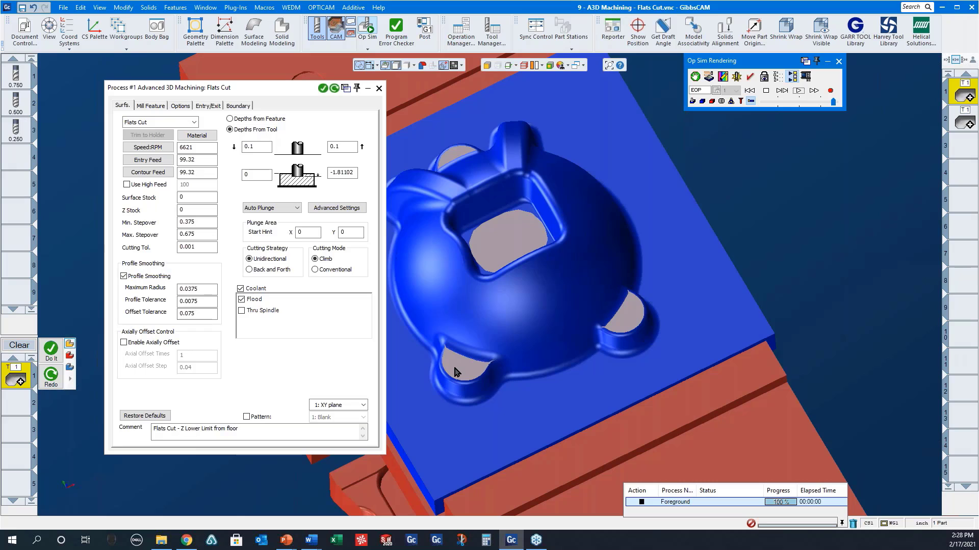
{"action": "middle_click_drag", "start_coordinate": [617, 375], "coordinate": [577, 367]}
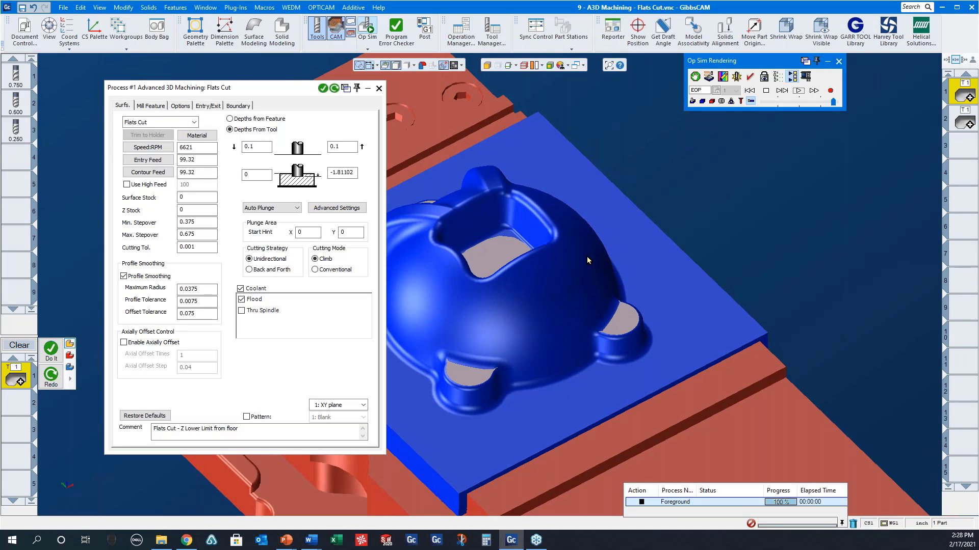
Open the second Flats Cut operation's settings, simulate it, check its lower Z depth, and close the settings.
{"action": "left_click", "coordinate": [380, 90]}
{"action": "left_click", "coordinate": [379, 88]}
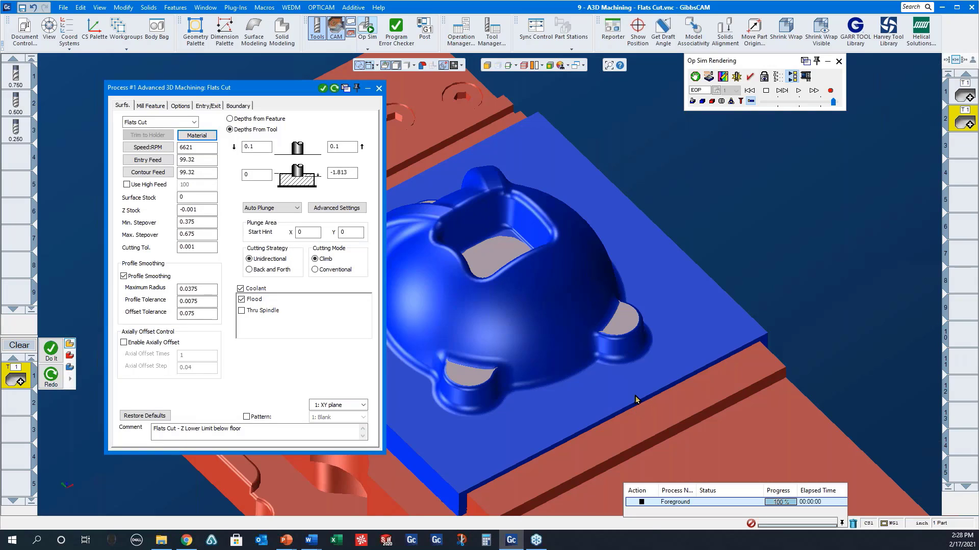
{"action": "left_click", "coordinate": [749, 90]}
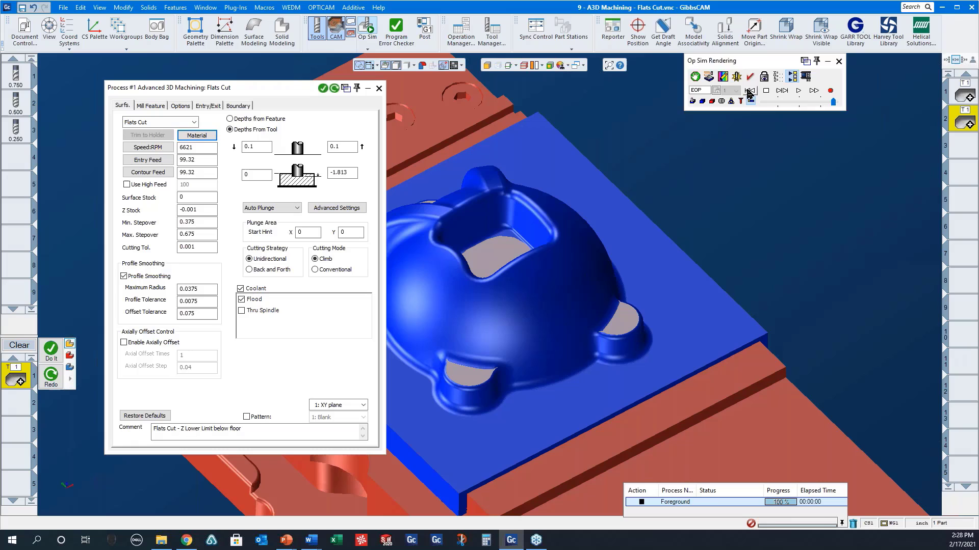
{"action": "left_click", "coordinate": [798, 92]}
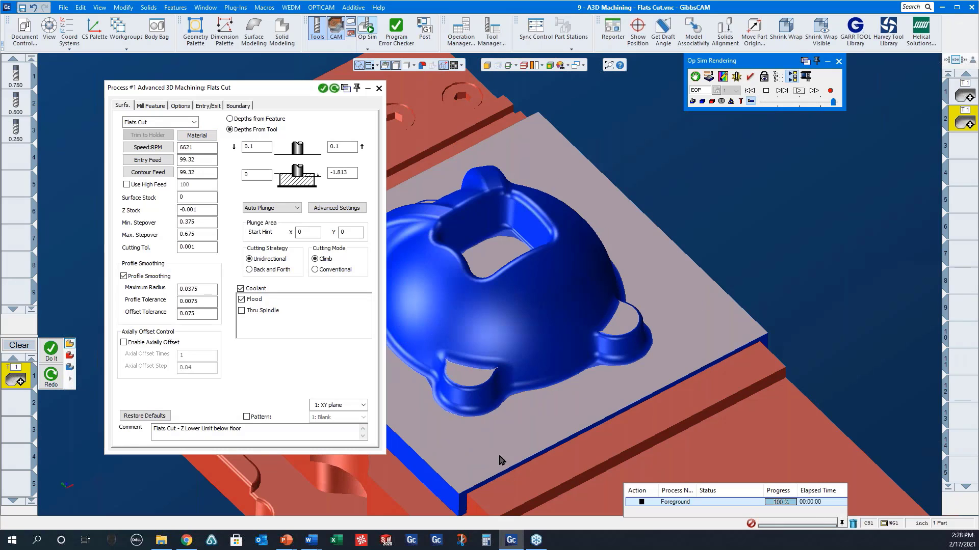
{"action": "left_click", "coordinate": [350, 174]}
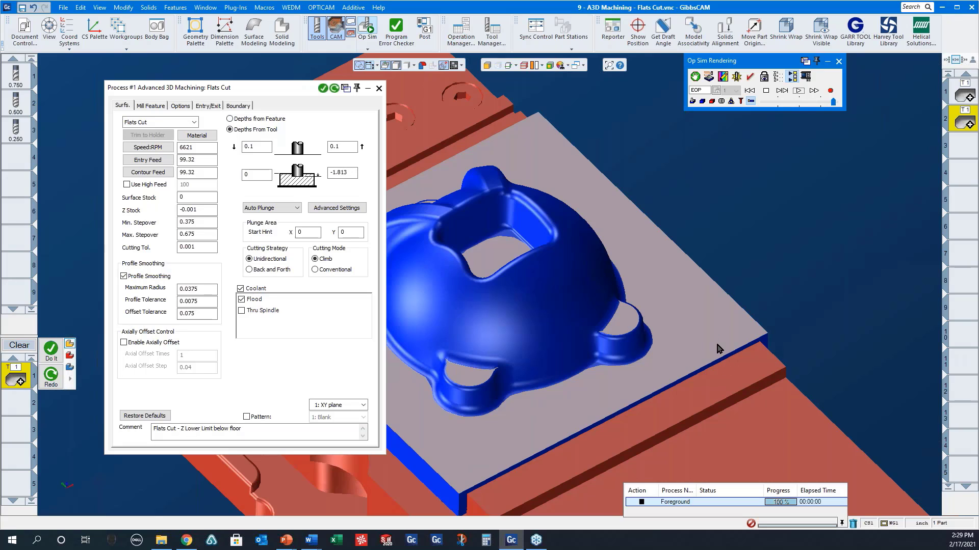
{"action": "left_click", "coordinate": [380, 96]}
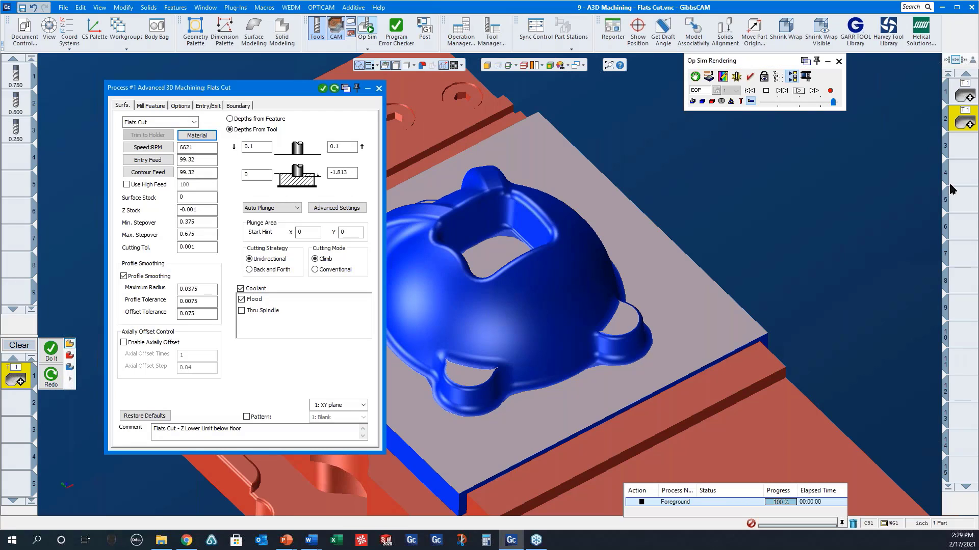
{"action": "left_click", "coordinate": [379, 88]}
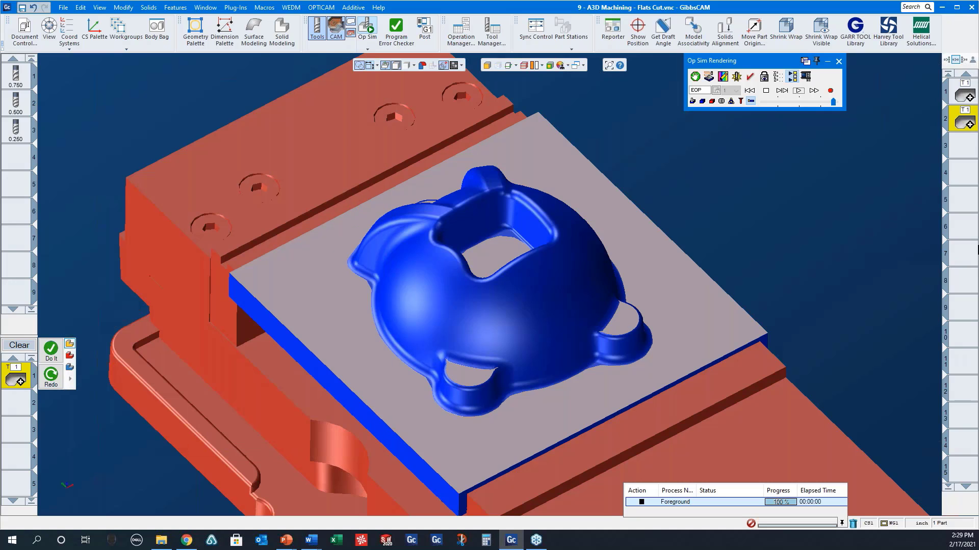
Open the part file "10 - A3D Machining - Intersections.vnc" without saving changes to the Flats Cut part.
{"action": "left_click", "coordinate": [63, 7]}
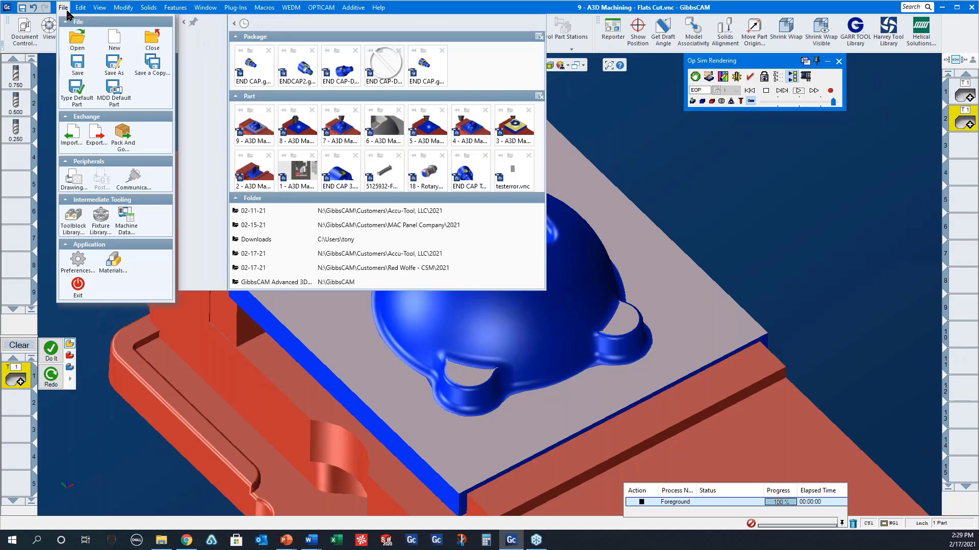
{"action": "left_click", "coordinate": [78, 49]}
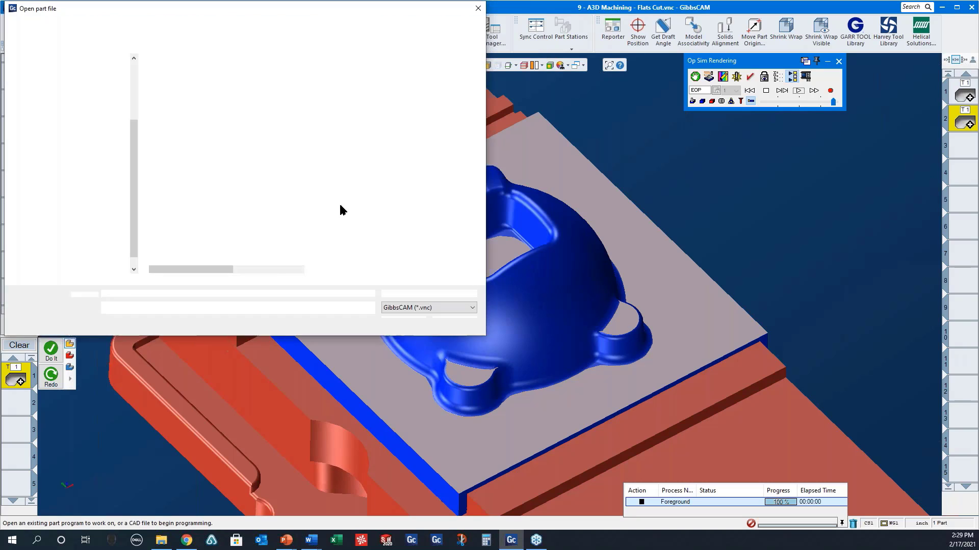
{"action": "left_click", "coordinate": [243, 171]}
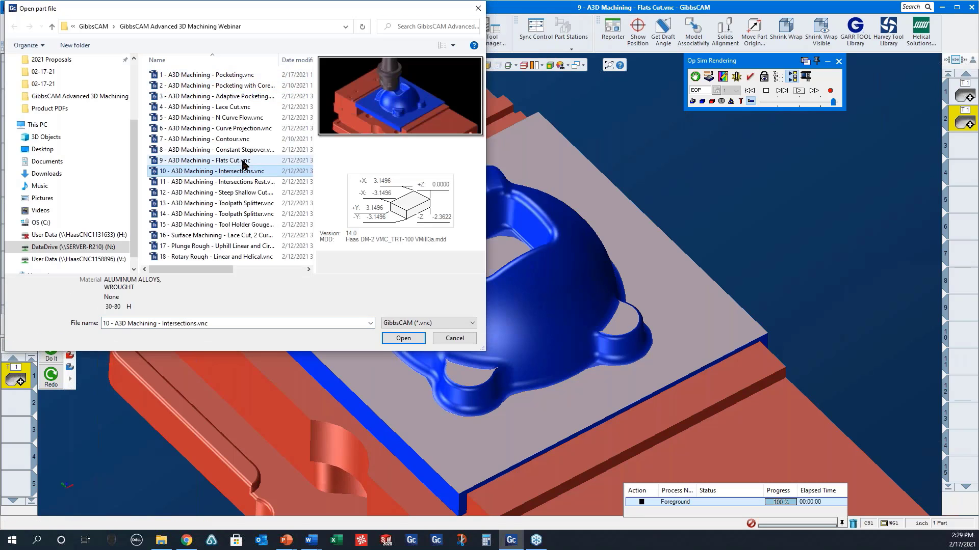
{"action": "left_click", "coordinate": [402, 338]}
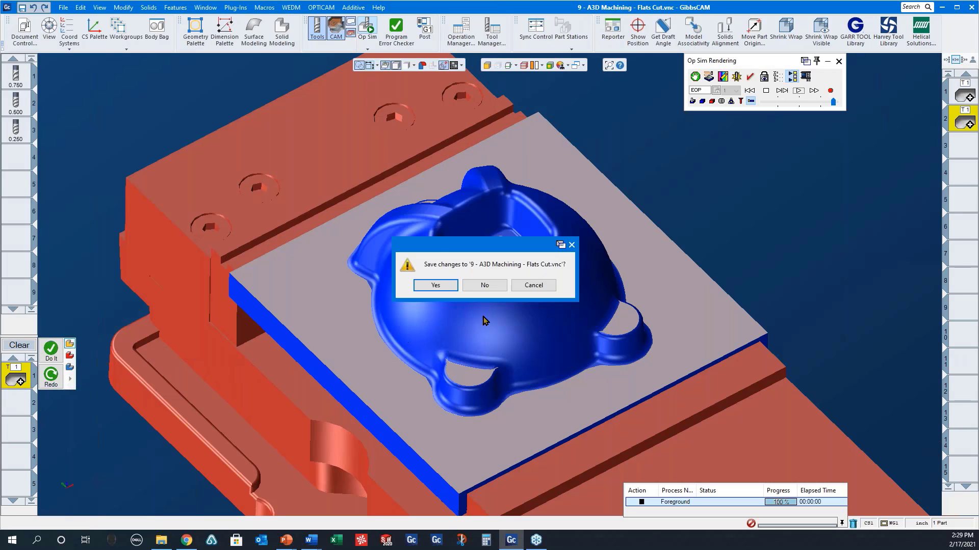
{"action": "left_click", "coordinate": [484, 286]}
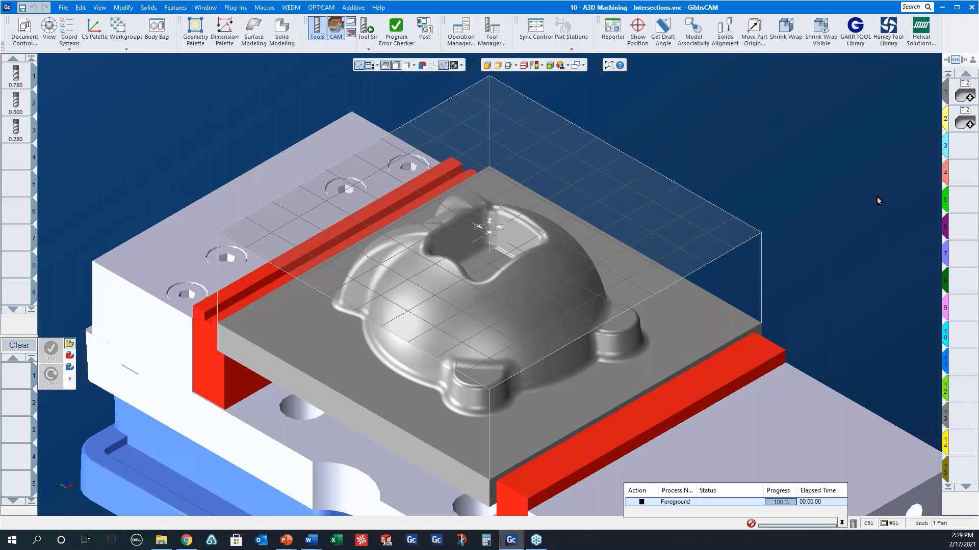
Review the first Intersections operation's surface settings and simulate its toolpath, inspecting it from the side and from above.
{"action": "double_click", "coordinate": [965, 94]}
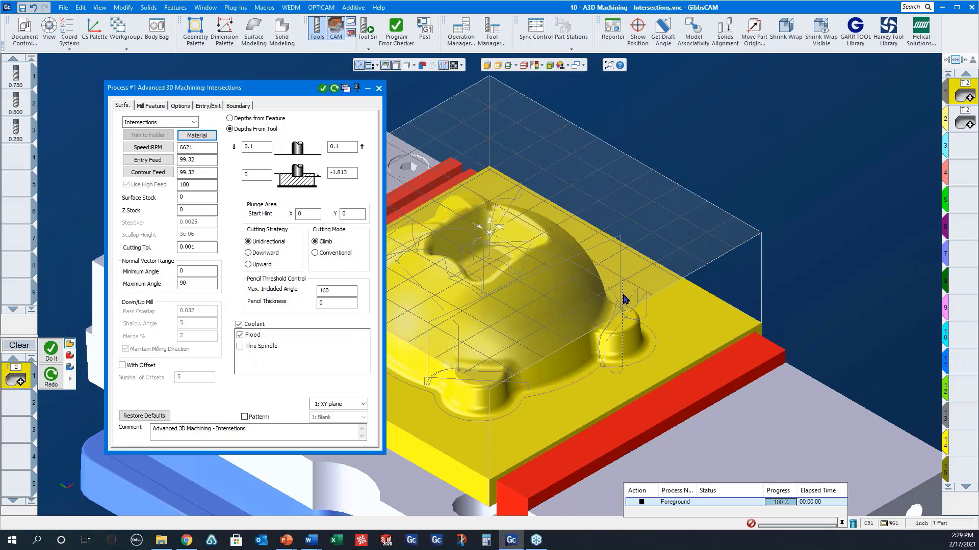
{"action": "left_click", "coordinate": [378, 88]}
{"action": "left_click", "coordinate": [367, 32]}
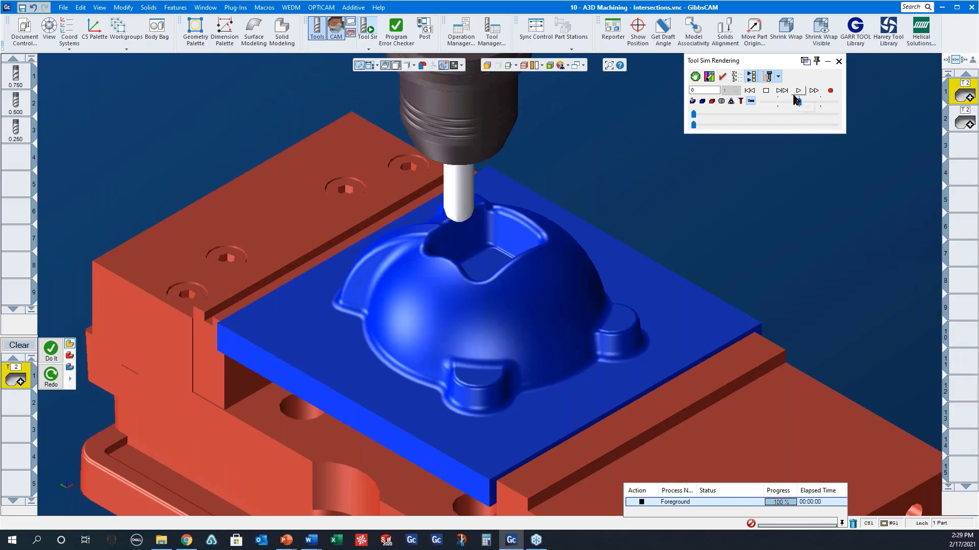
{"action": "left_click", "coordinate": [798, 91]}
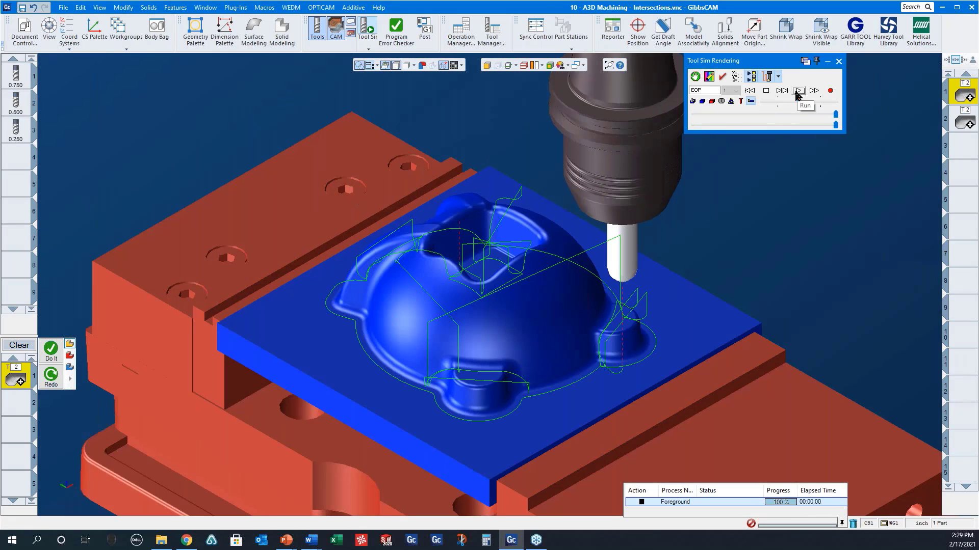
{"action": "middle_click_drag", "start_coordinate": [521, 400], "coordinate": [527, 377]}
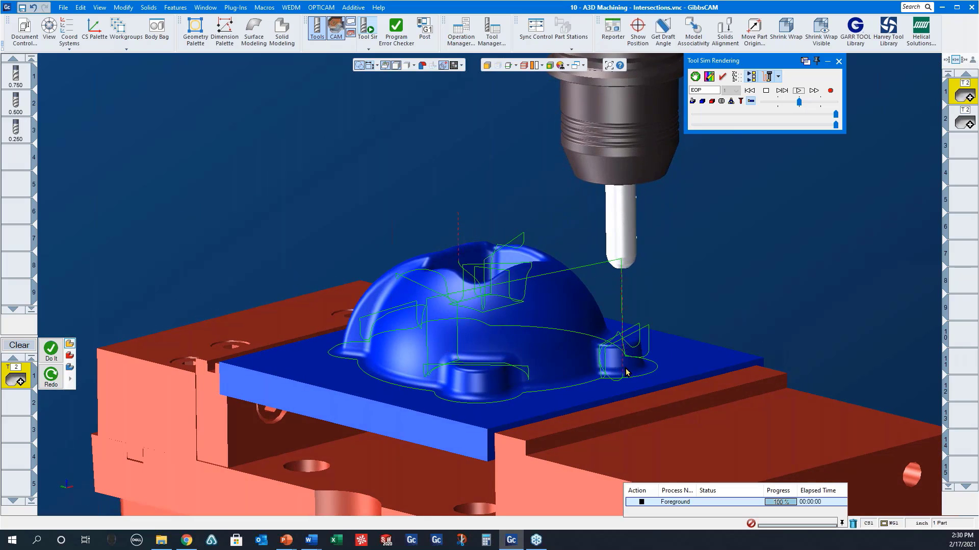
{"action": "middle_click_drag", "start_coordinate": [626, 373], "coordinate": [615, 235]}
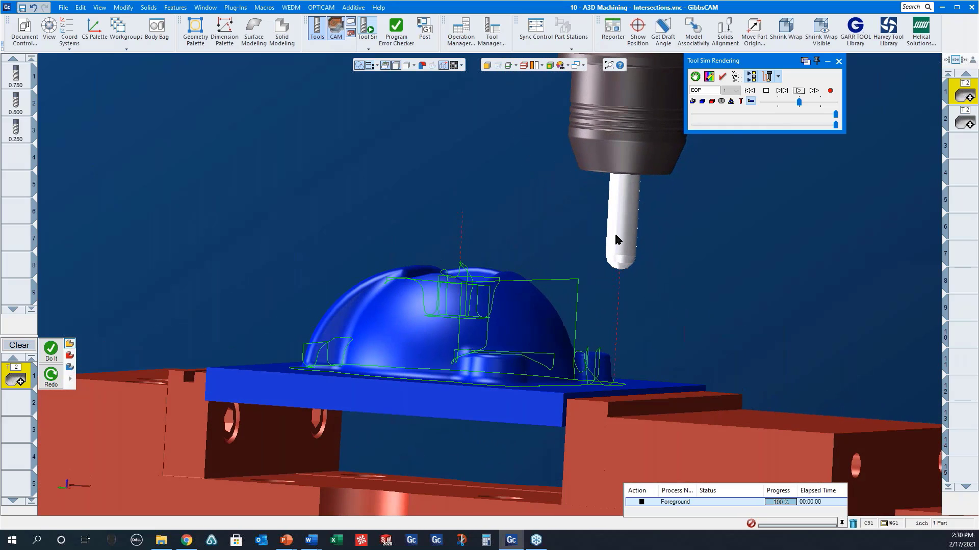
{"action": "middle_click_drag", "start_coordinate": [459, 281], "coordinate": [445, 446]}
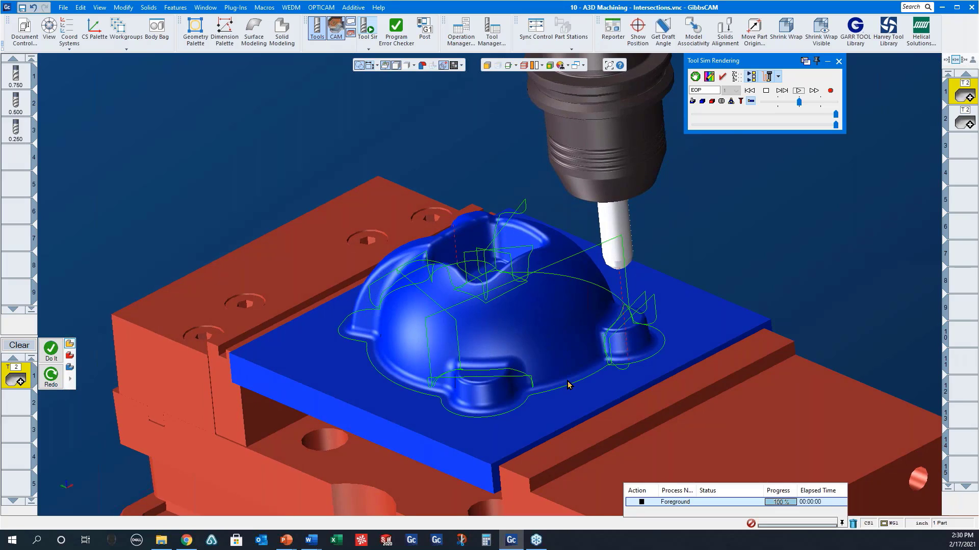
Open the second Intersections operation's settings, check its With Offset option and number of offsets, and close the settings.
{"action": "left_click", "coordinate": [963, 123]}
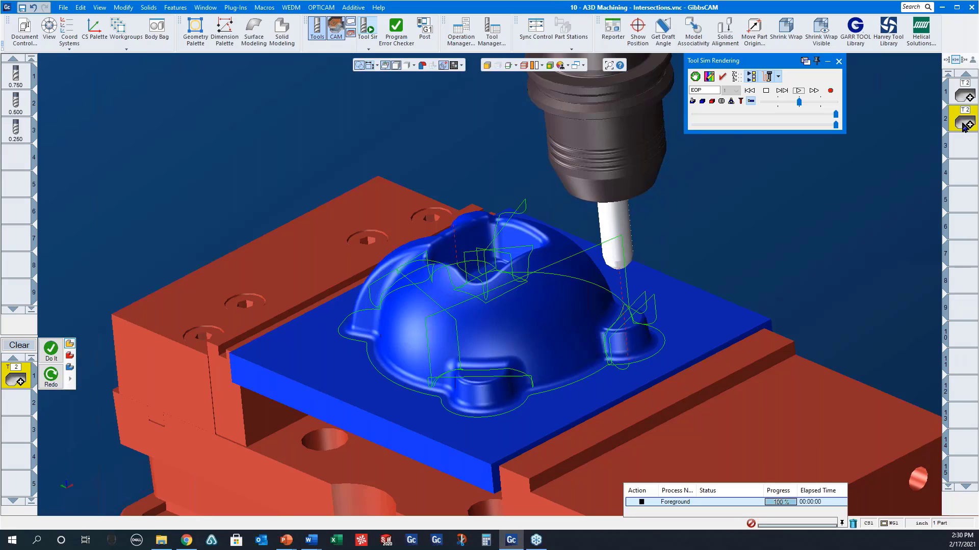
{"action": "double_click", "coordinate": [963, 124]}
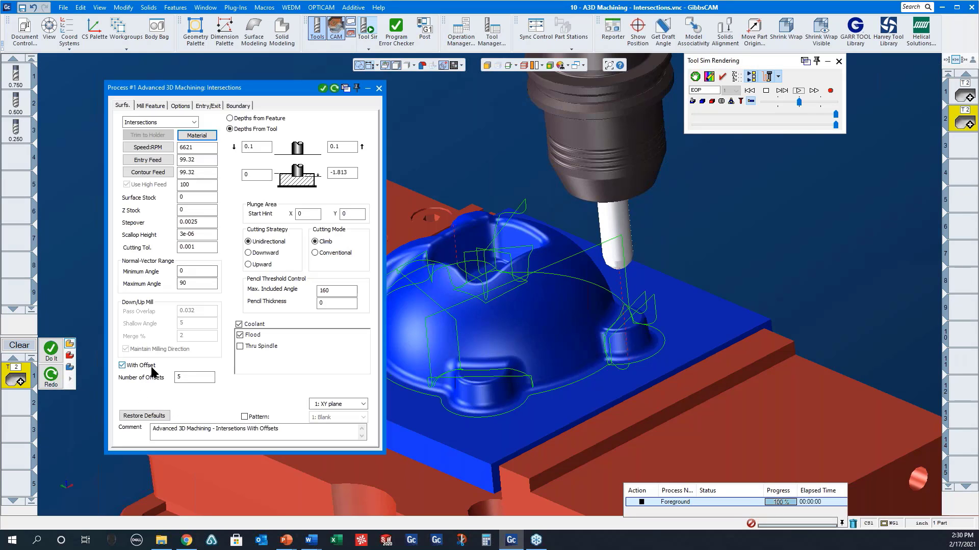
{"action": "left_click", "coordinate": [181, 379]}
{"action": "key", "text": "BackSpace"}
{"action": "left_click", "coordinate": [378, 90]}
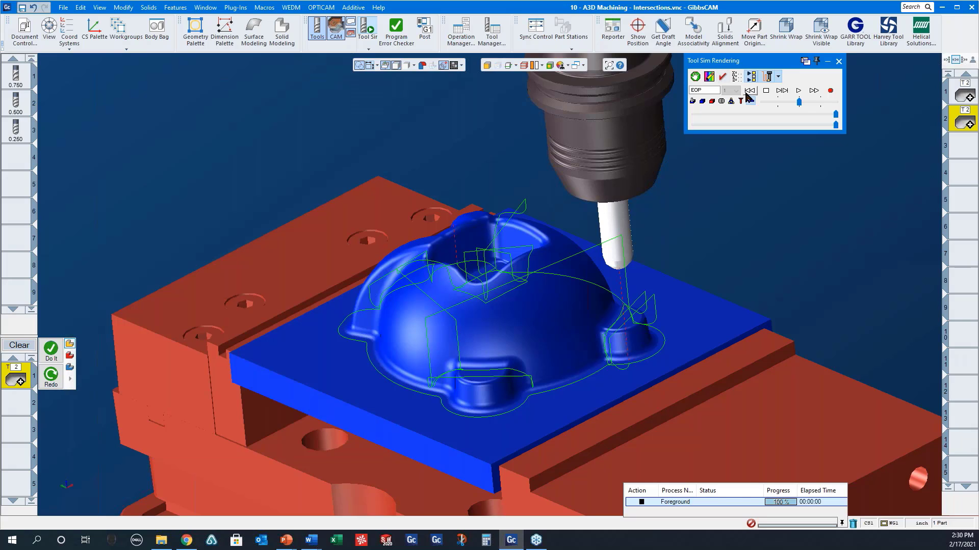
Simulate the second Intersections operation and inspect its offset passes up close at the base of a corner boss.
{"action": "left_click", "coordinate": [798, 91]}
{"action": "left_click", "coordinate": [798, 91]}
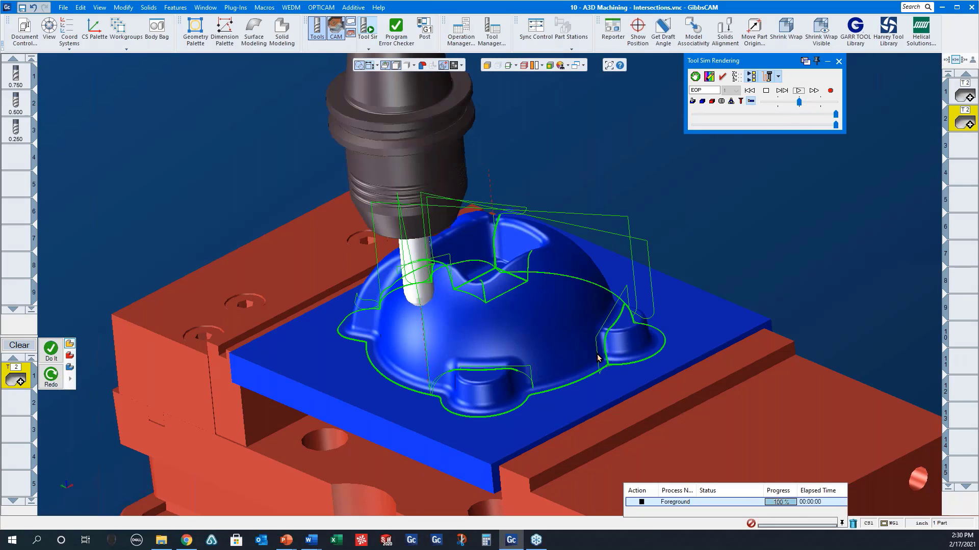
{"action": "scroll", "coordinate": [622, 385], "scroll_direction": "up", "scroll_amount": 3}
{"action": "scroll", "coordinate": [477, 280], "scroll_direction": "up", "scroll_amount": 5}
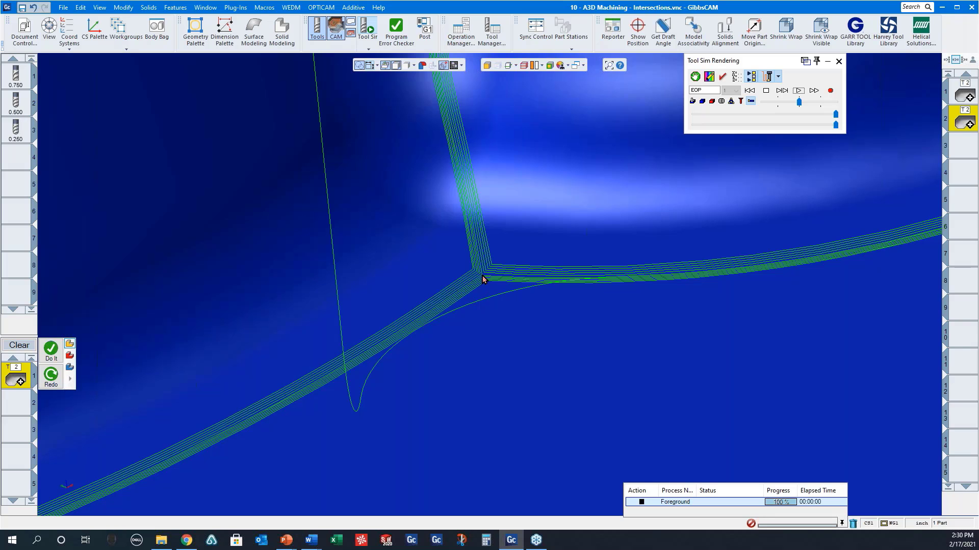
{"action": "scroll", "coordinate": [560, 268], "scroll_direction": "down", "scroll_amount": 10}
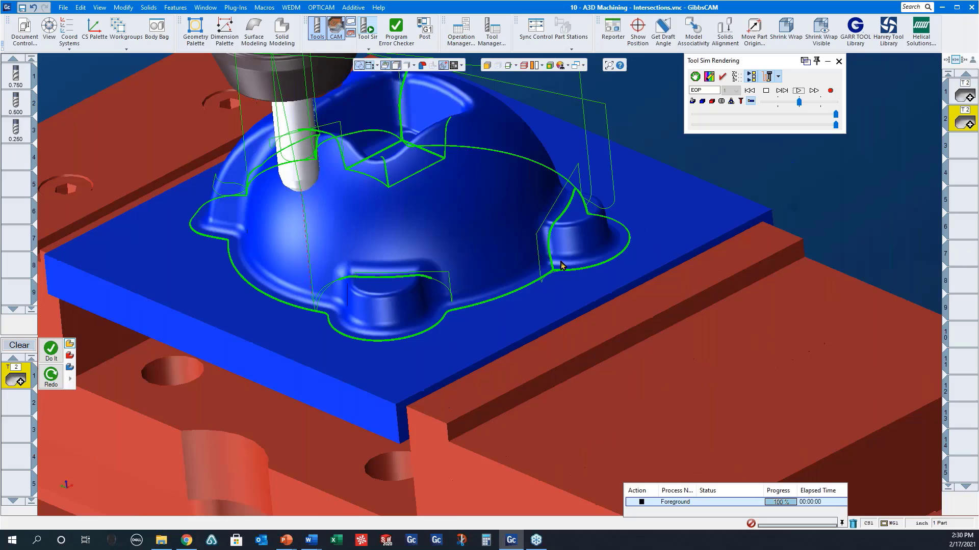
{"action": "scroll", "coordinate": [561, 266], "scroll_direction": "down", "scroll_amount": 3}
{"action": "middle_click_drag", "start_coordinate": [561, 266], "coordinate": [575, 242]}
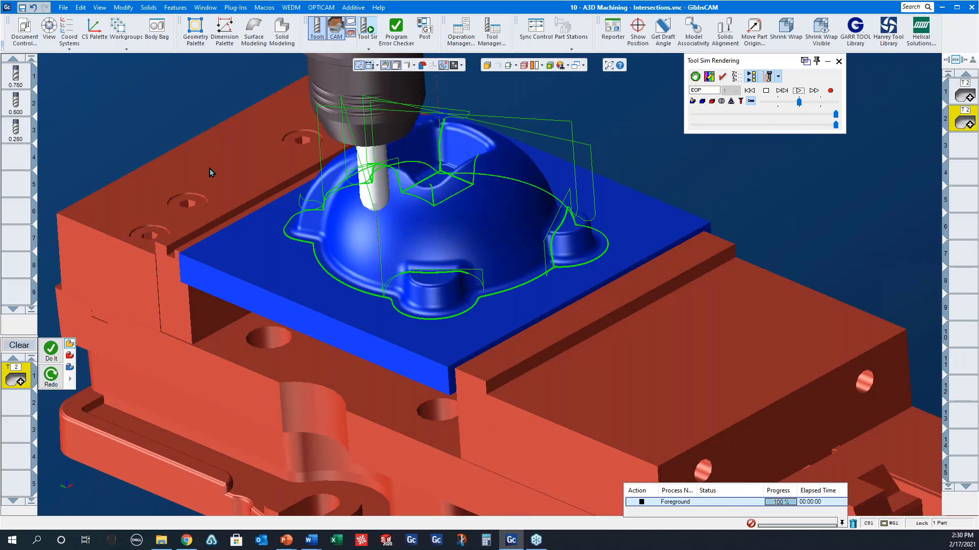
Open the part file "11 - A3D Machining - Intersections Rest.vnc" without saving changes to the Intersections part.
{"action": "left_click", "coordinate": [63, 7]}
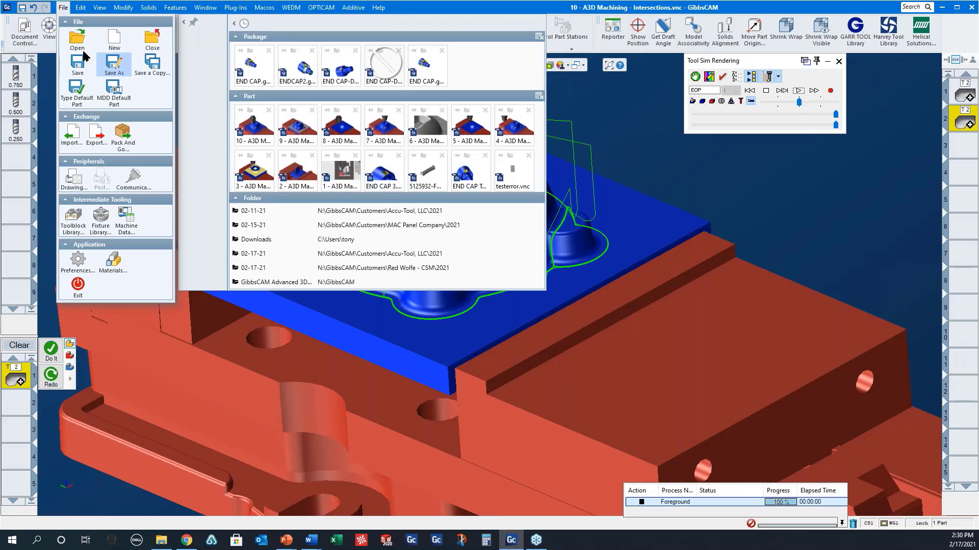
{"action": "key", "text": "Escape"}
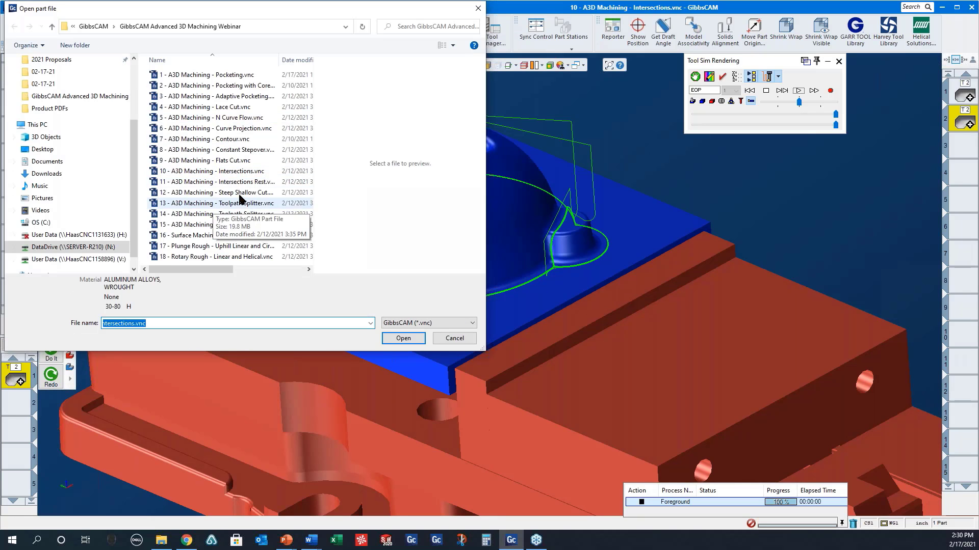
{"action": "left_click", "coordinate": [240, 182]}
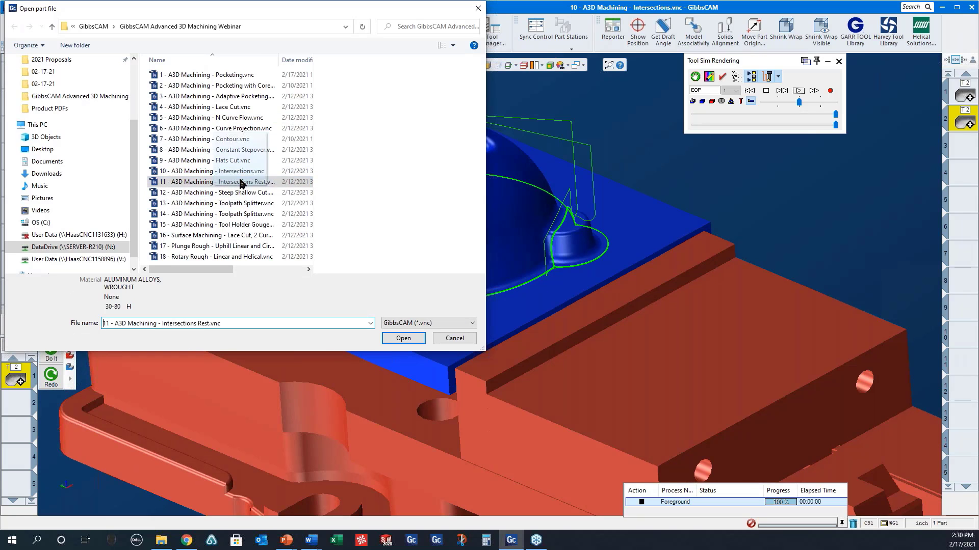
{"action": "left_click", "coordinate": [404, 338]}
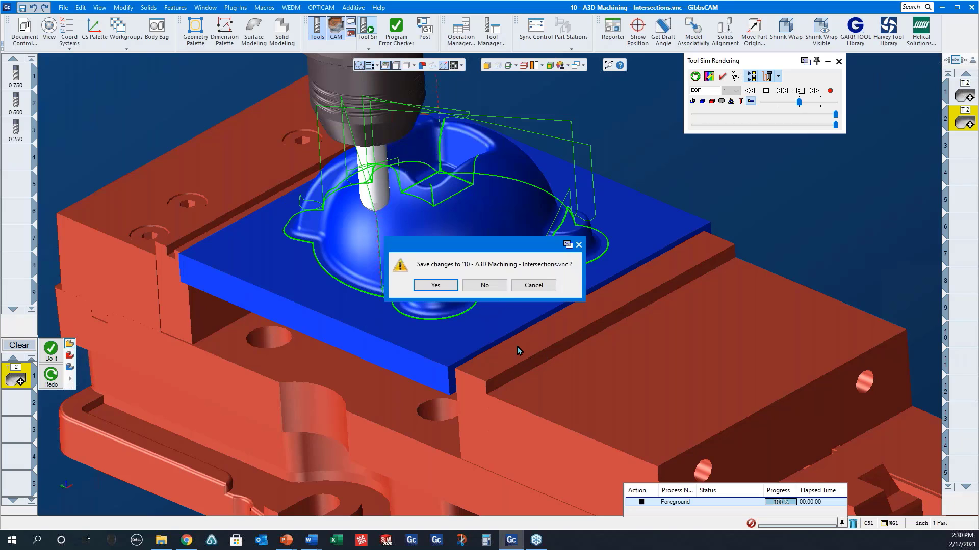
{"action": "left_click", "coordinate": [487, 286]}
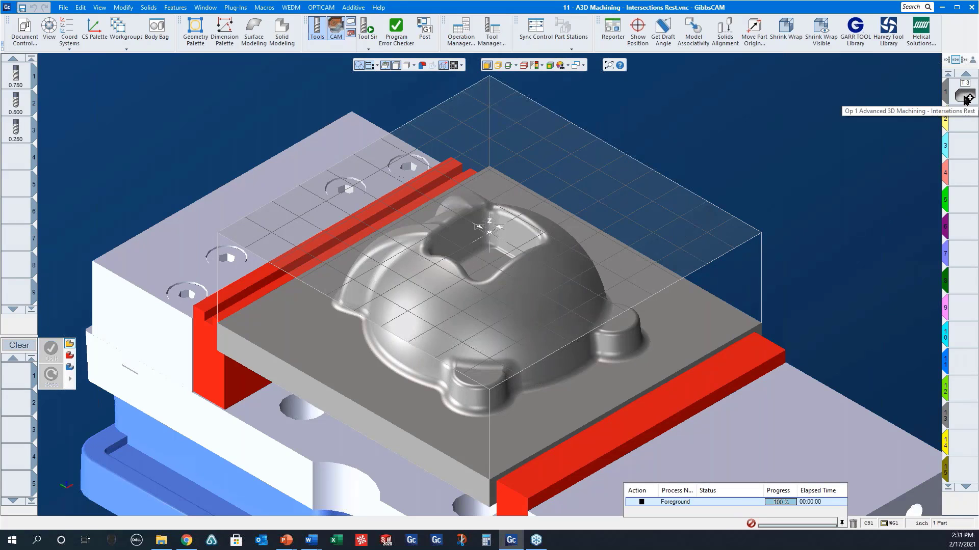
Review the Intersections - Rest operation's reference angle and Rest Areas Calculation settings, and close them without changes.
{"action": "left_click", "coordinate": [965, 100]}
{"action": "double_click", "coordinate": [966, 99]}
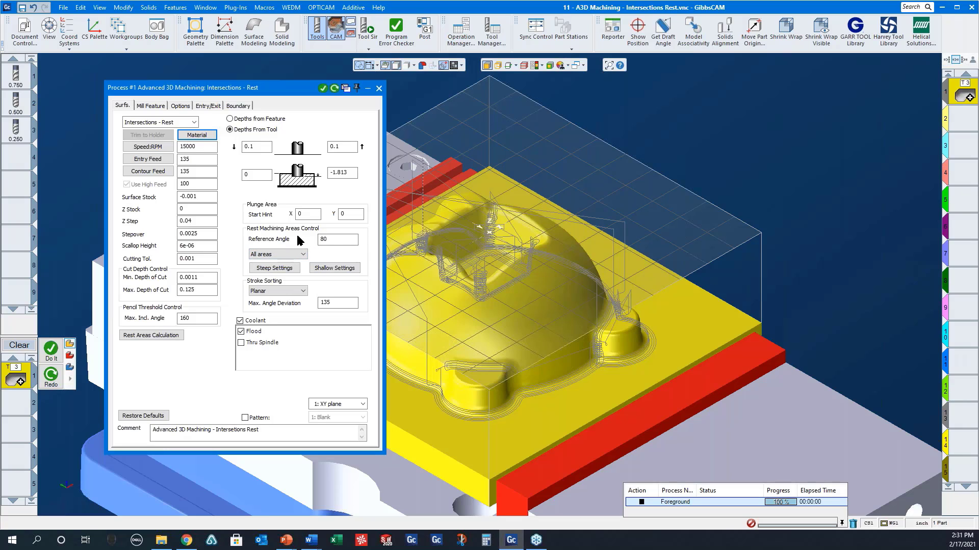
{"action": "left_click", "coordinate": [328, 242]}
{"action": "left_click", "coordinate": [163, 337]}
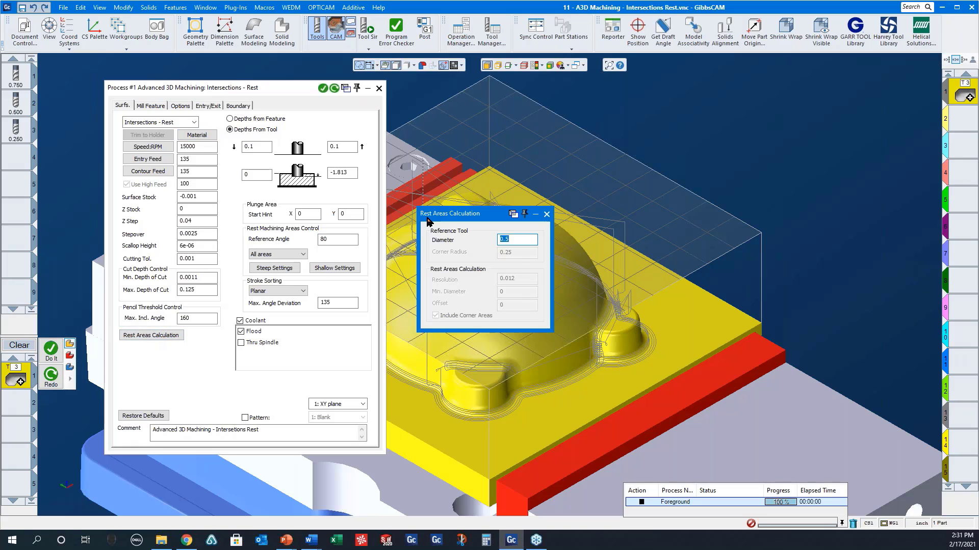
{"action": "left_click", "coordinate": [546, 215]}
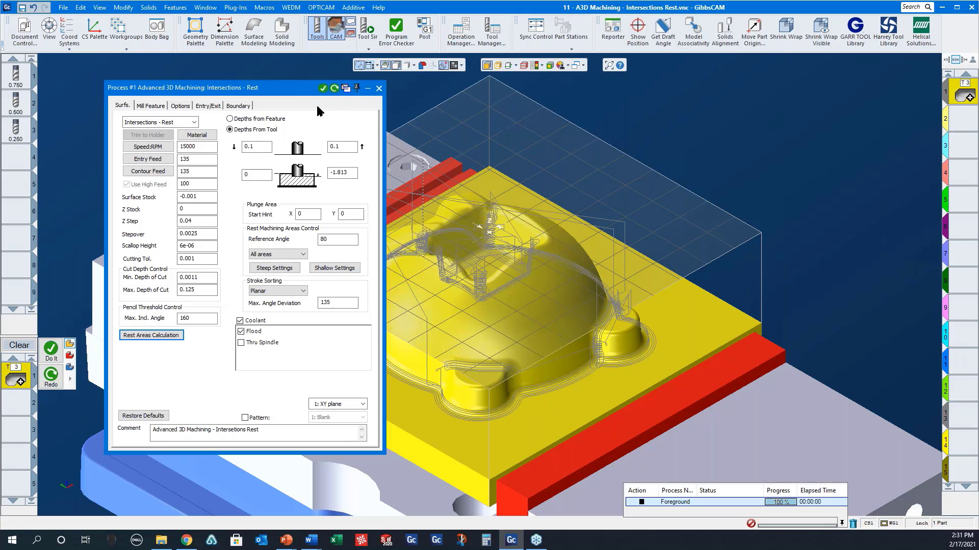
{"action": "left_click", "coordinate": [380, 90]}
Simulate the Intersections - Rest toolpath, slow down the simulation speed, and replay it from the start.
{"action": "left_click", "coordinate": [367, 31]}
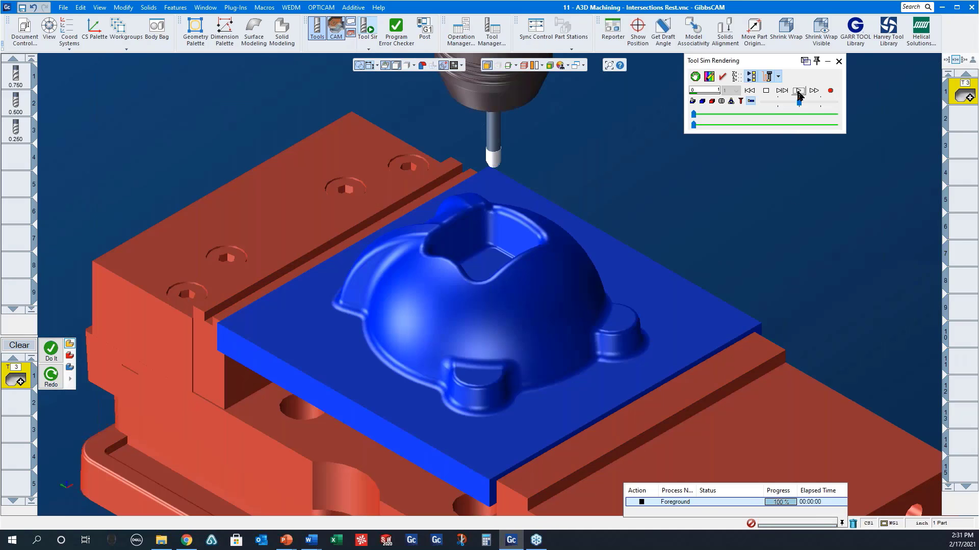
{"action": "left_click", "coordinate": [799, 92]}
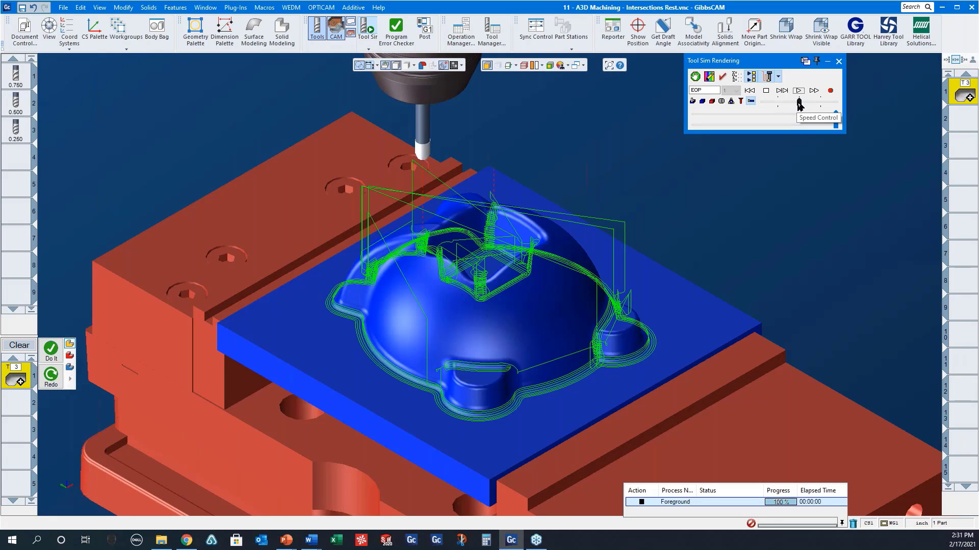
{"action": "left_click_drag", "start_coordinate": [798, 103], "coordinate": [779, 103]}
{"action": "left_click", "coordinate": [749, 91]}
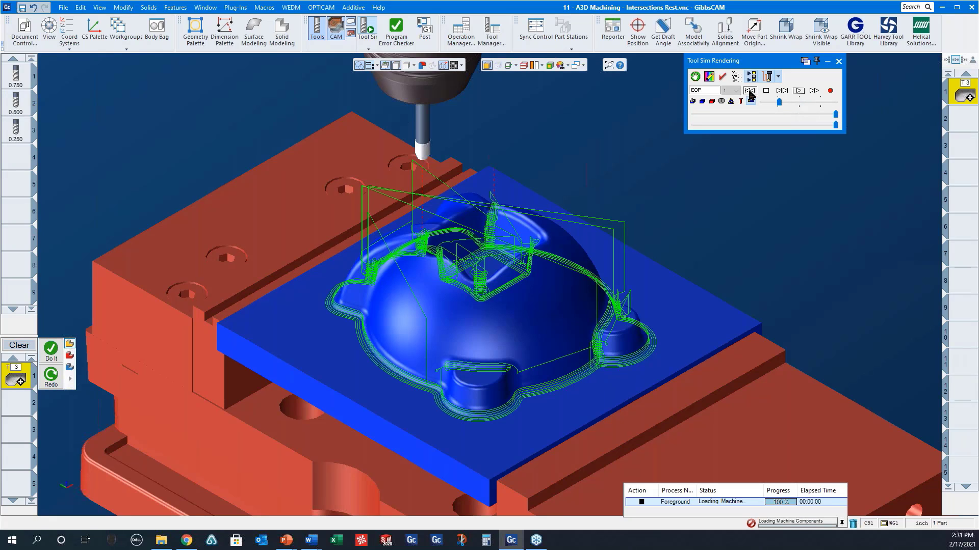
{"action": "left_click", "coordinate": [798, 90]}
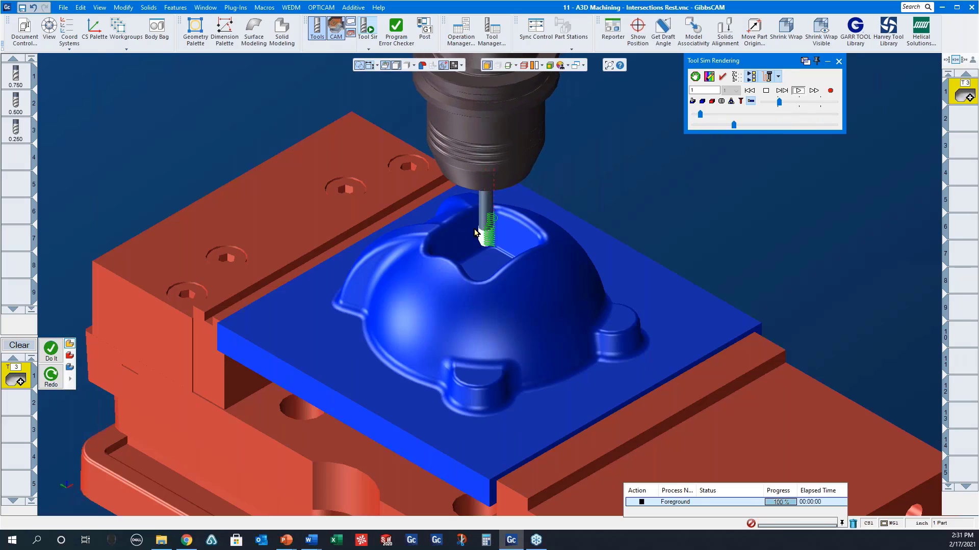
Inspect the rest passes up close in the corners of the dome's pocket, and watch the simulation across the whole part.
{"action": "left_click_drag", "start_coordinate": [459, 189], "coordinate": [545, 271]}
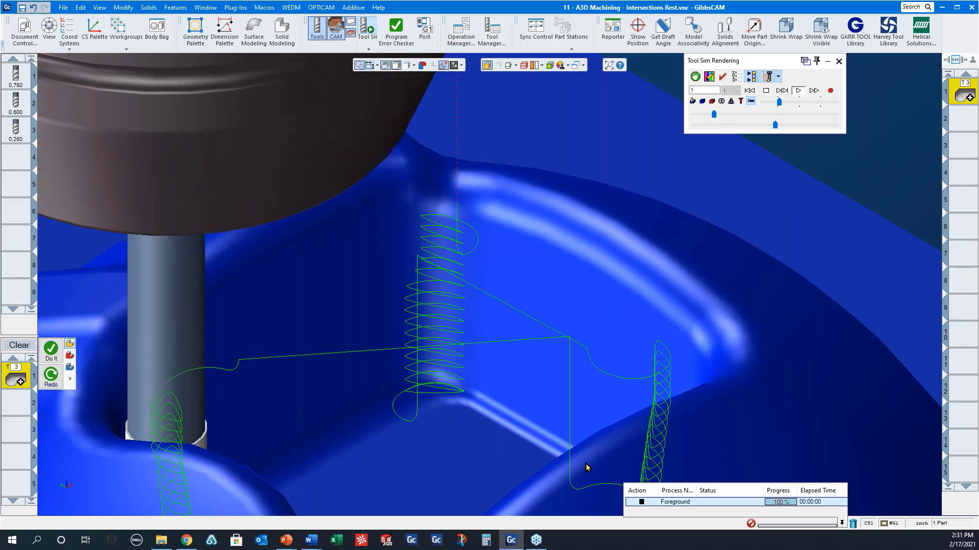
{"action": "scroll", "coordinate": [564, 371], "scroll_direction": "down", "scroll_amount": 5}
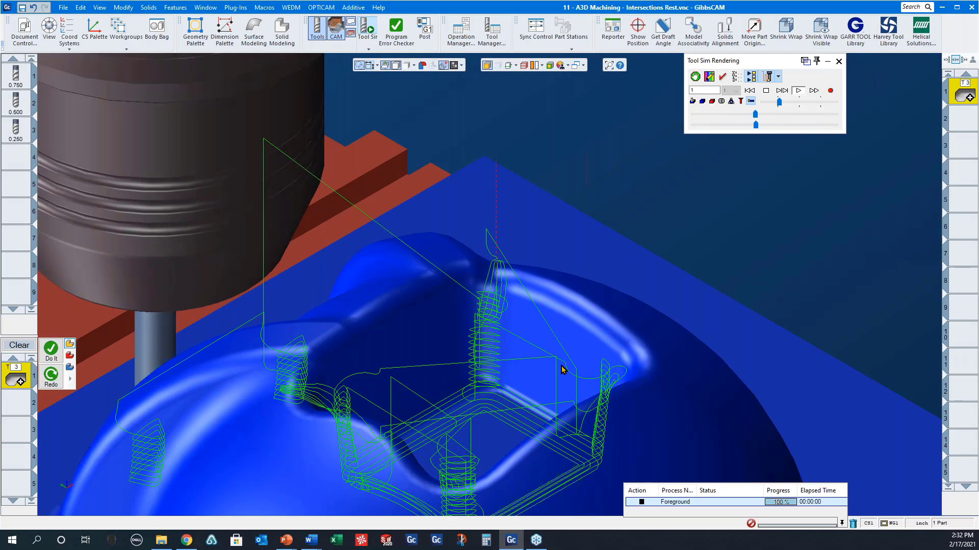
{"action": "scroll", "coordinate": [623, 331], "scroll_direction": "down", "scroll_amount": 3}
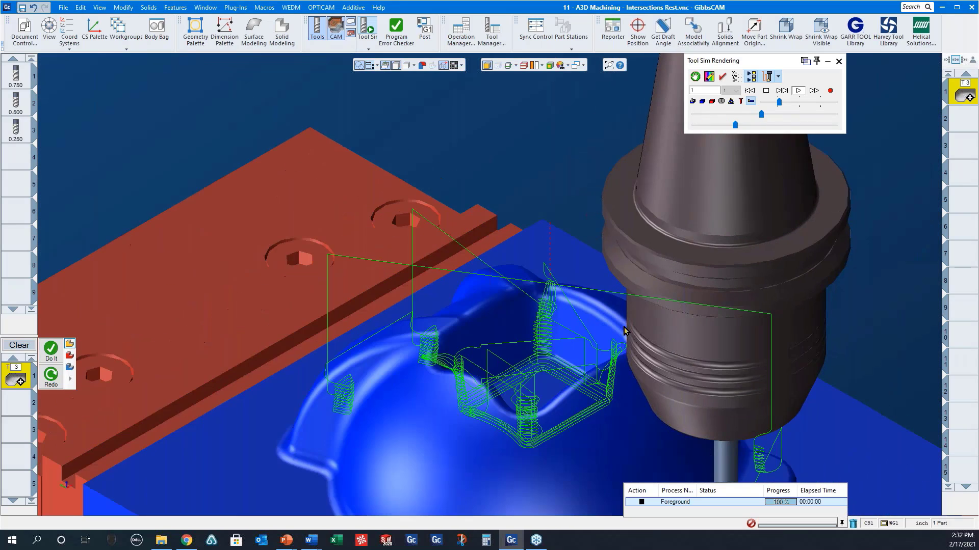
{"action": "scroll", "coordinate": [625, 331], "scroll_direction": "down", "scroll_amount": 3}
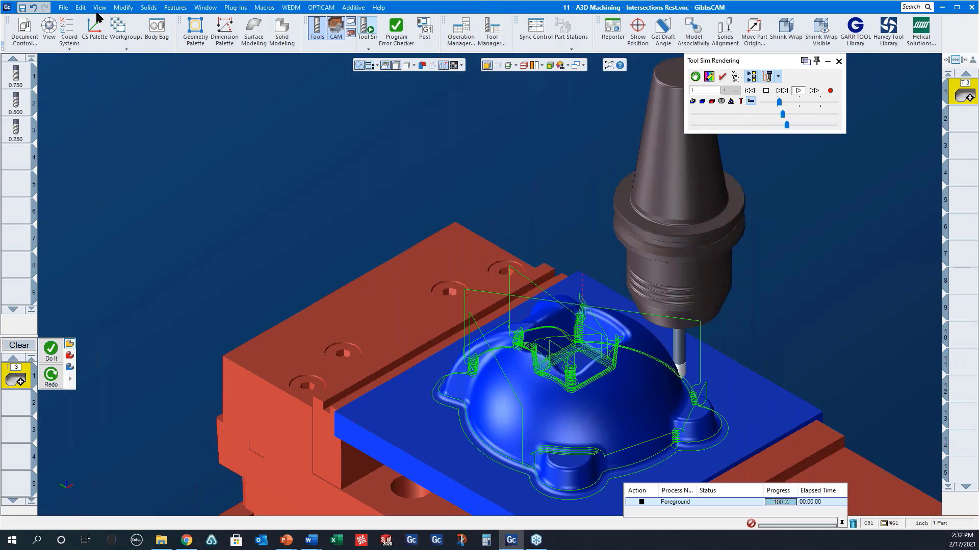
Open the part file "12 - A3D Machining - Steep Shallow Cut.vnc" without saving changes to the Intersections Rest part.
{"action": "left_click", "coordinate": [66, 9]}
{"action": "left_click", "coordinate": [77, 43]}
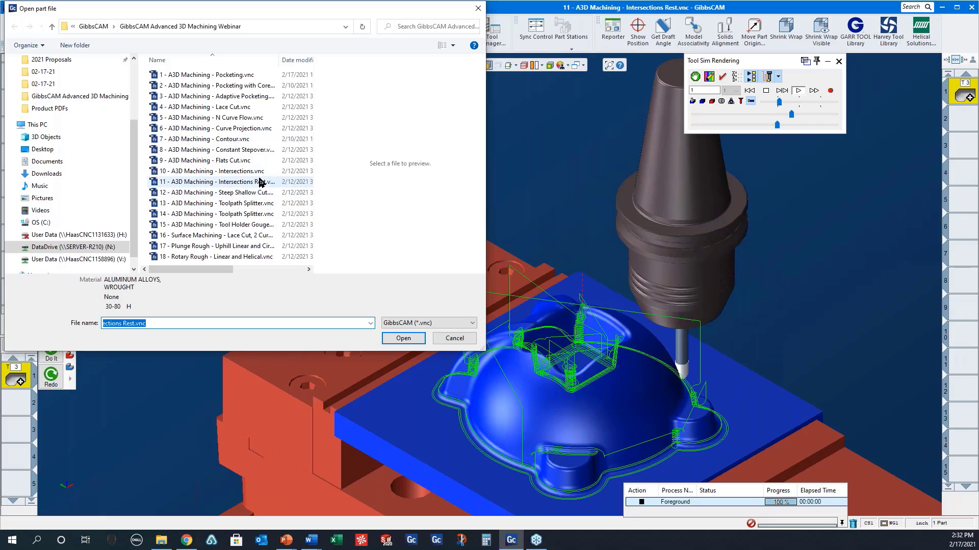
{"action": "left_click", "coordinate": [250, 192]}
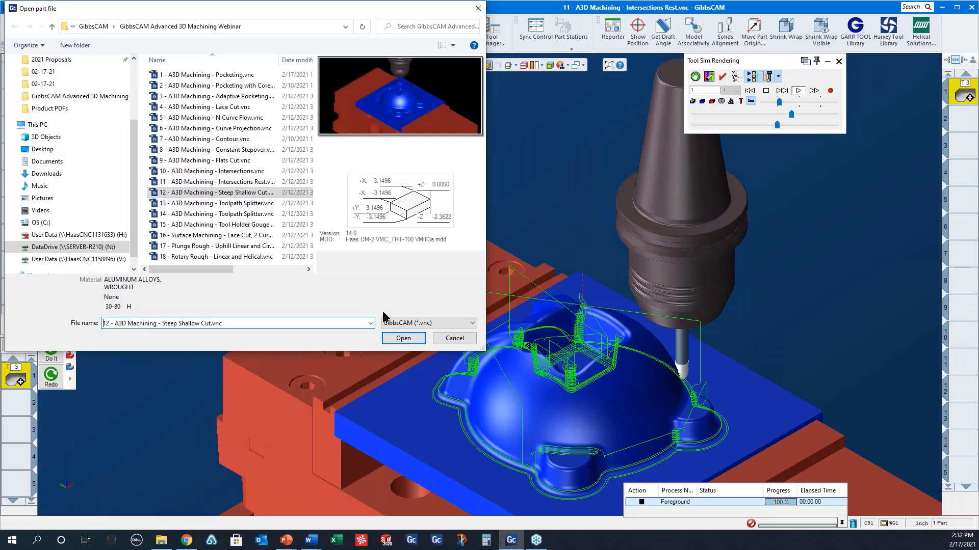
{"action": "left_click", "coordinate": [402, 339]}
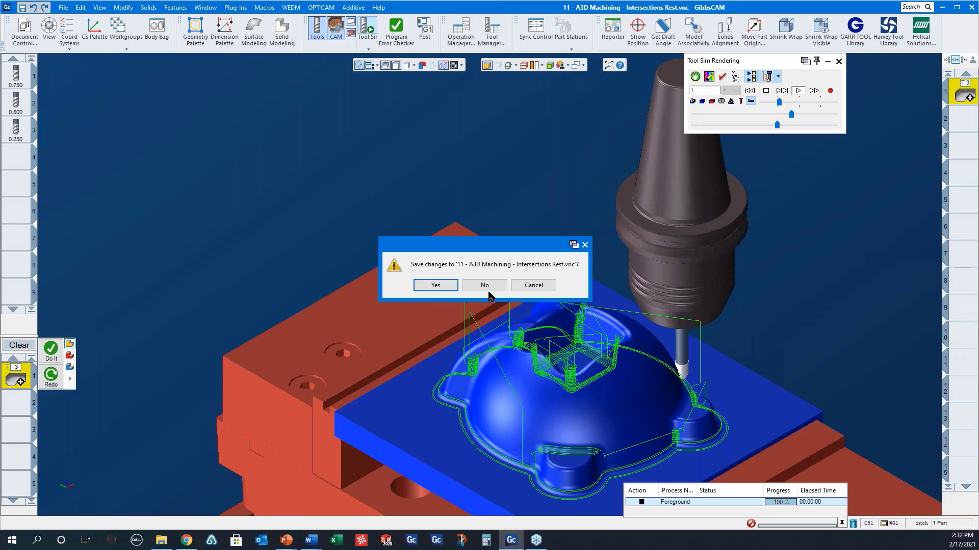
{"action": "left_click", "coordinate": [486, 287]}
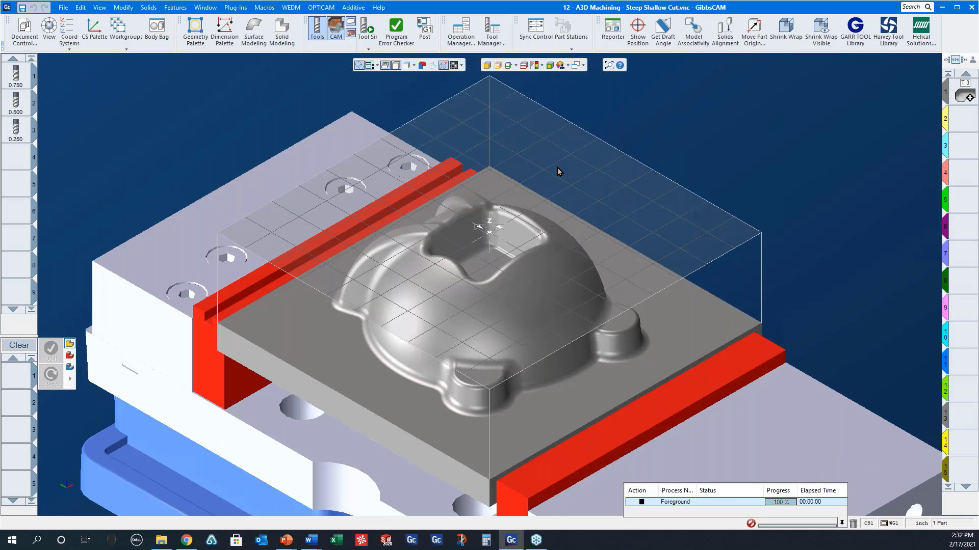
Review the Steep Shallow Cut operation's surface settings and simulate its toolpath.
{"action": "double_click", "coordinate": [963, 98]}
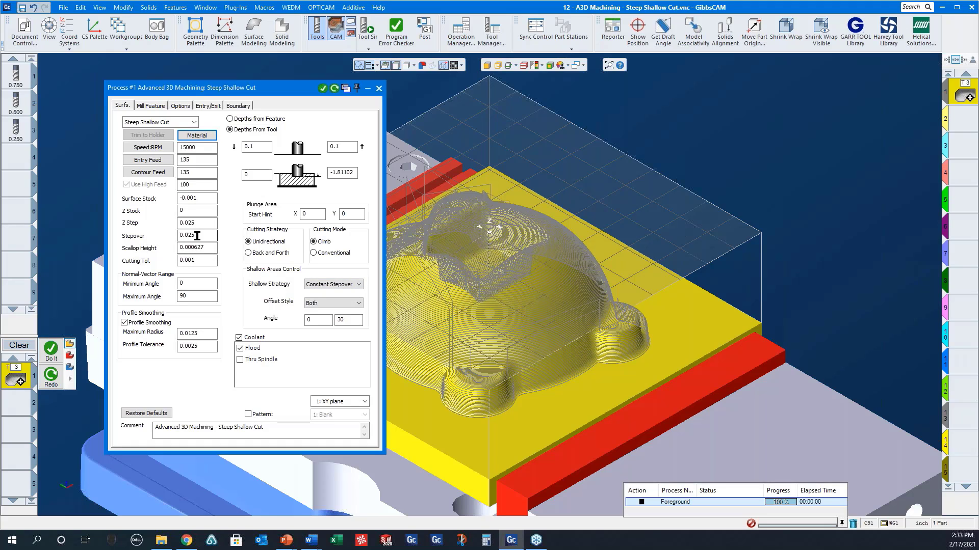
{"action": "left_click", "coordinate": [379, 90]}
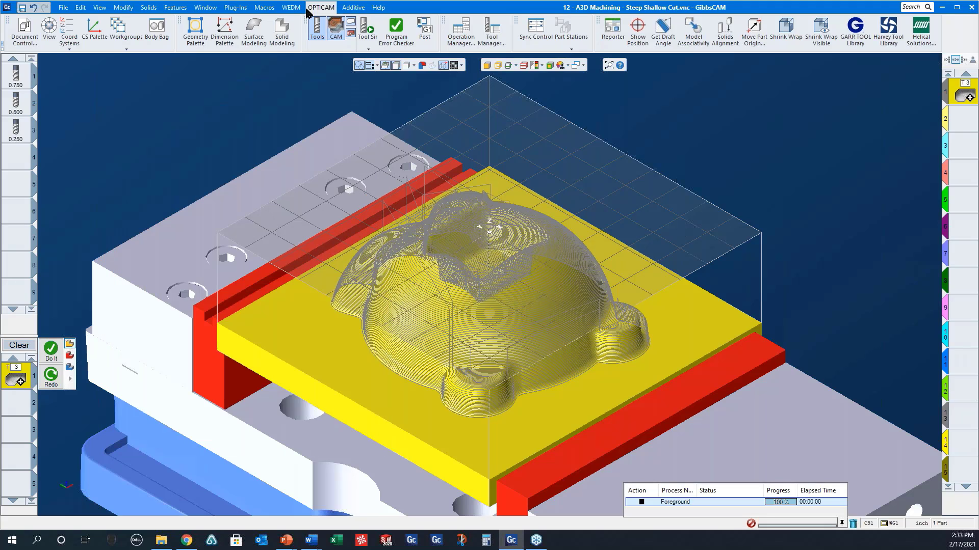
{"action": "left_click", "coordinate": [371, 34]}
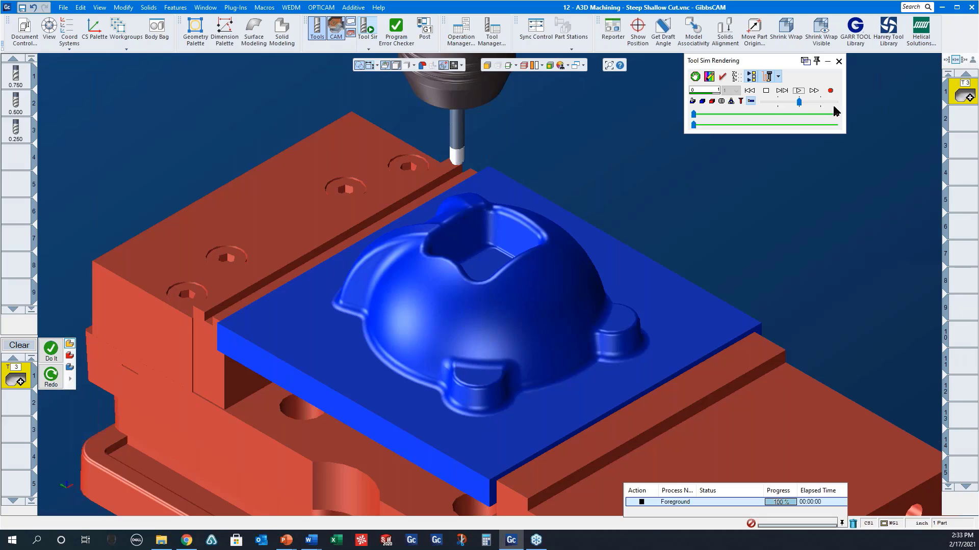
{"action": "left_click", "coordinate": [798, 91]}
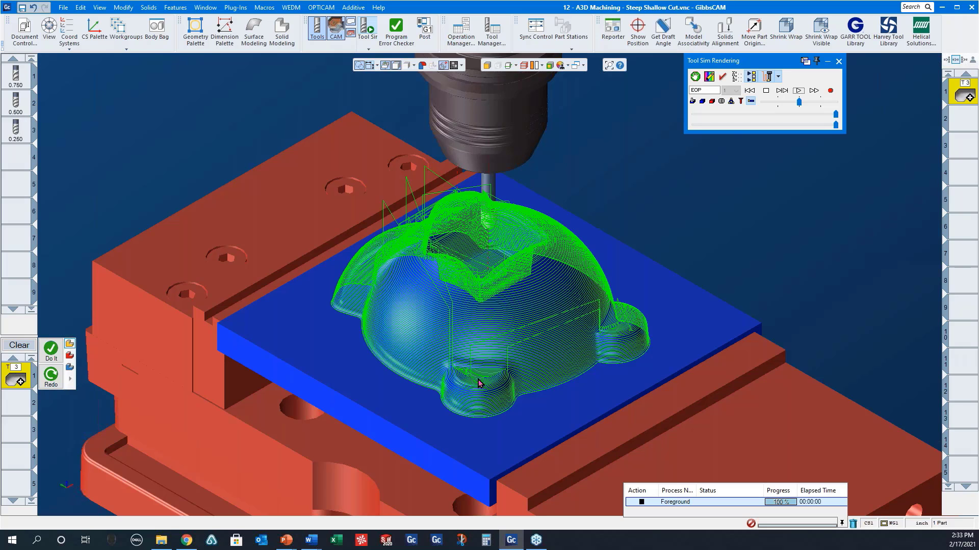
Examine the shallow-area passes up close on the flat top of the front corner boss, and return to the whole part.
{"action": "middle_click_drag", "start_coordinate": [478, 380], "coordinate": [405, 472]}
{"action": "left_click_drag", "start_coordinate": [434, 353], "coordinate": [526, 403]}
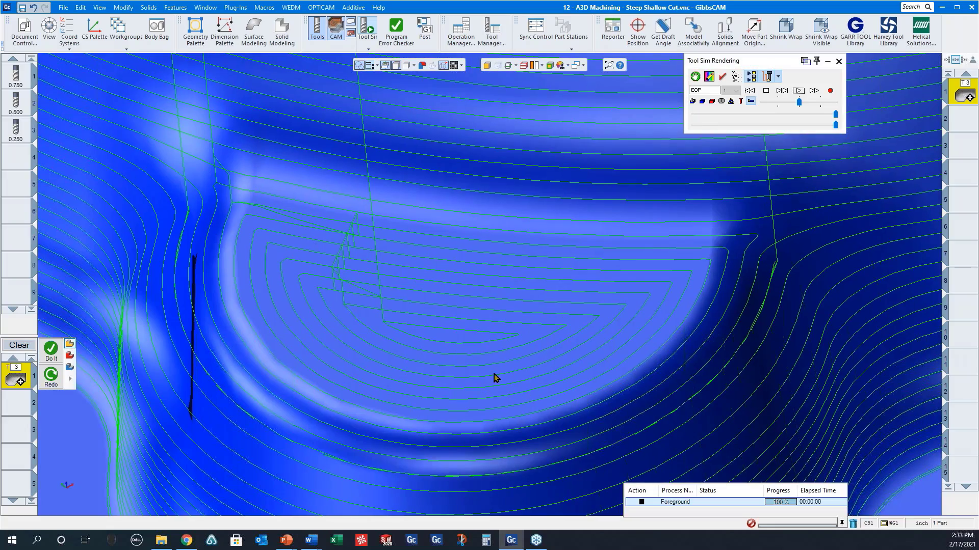
{"action": "scroll", "coordinate": [495, 357], "scroll_direction": "down", "scroll_amount": 8}
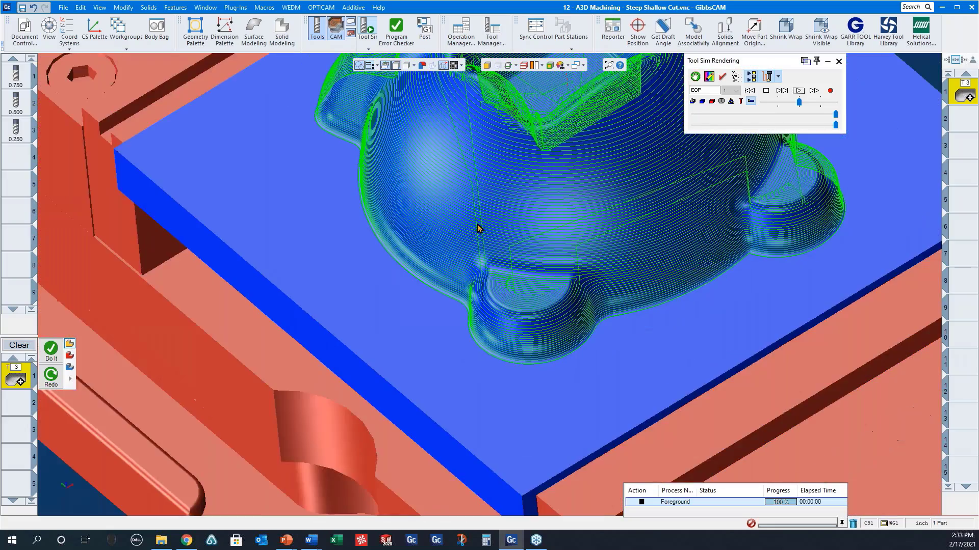
{"action": "scroll", "coordinate": [478, 225], "scroll_direction": "down", "scroll_amount": 4}
{"action": "middle_click_drag", "start_coordinate": [456, 298], "coordinate": [575, 236]}
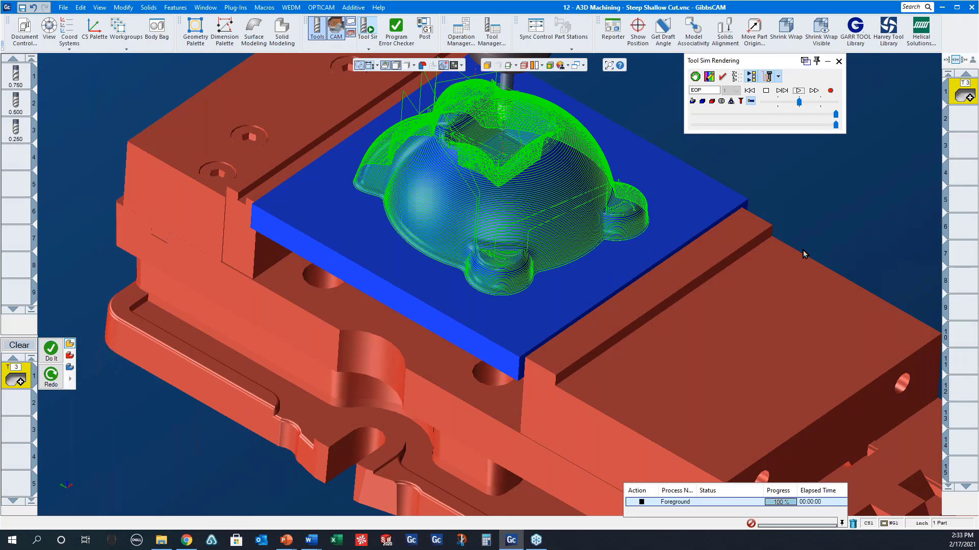
Open the part file "13 - A3D Machining - Toolpath Splitter.vnc" without saving changes to the Steep Shallow Cut part.
{"action": "left_click", "coordinate": [64, 7]}
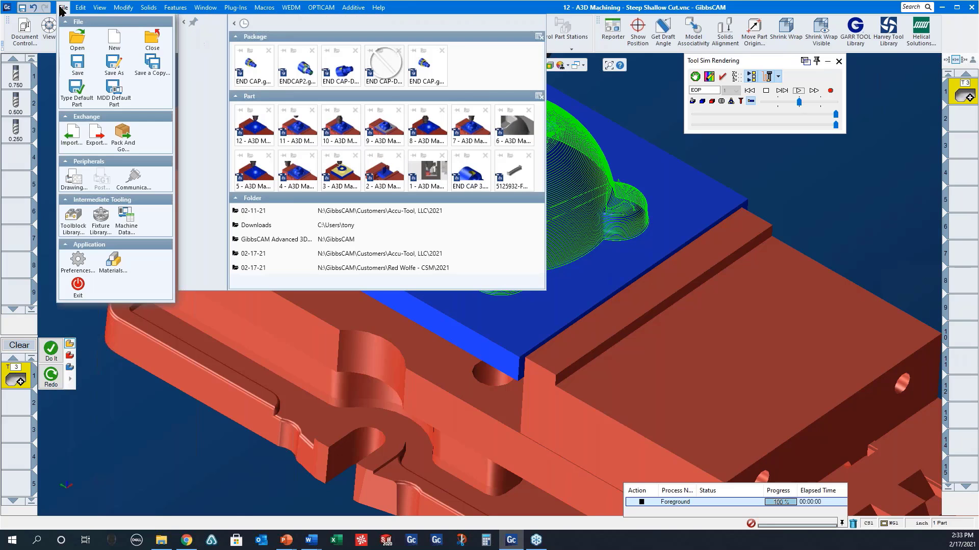
{"action": "left_click", "coordinate": [77, 43]}
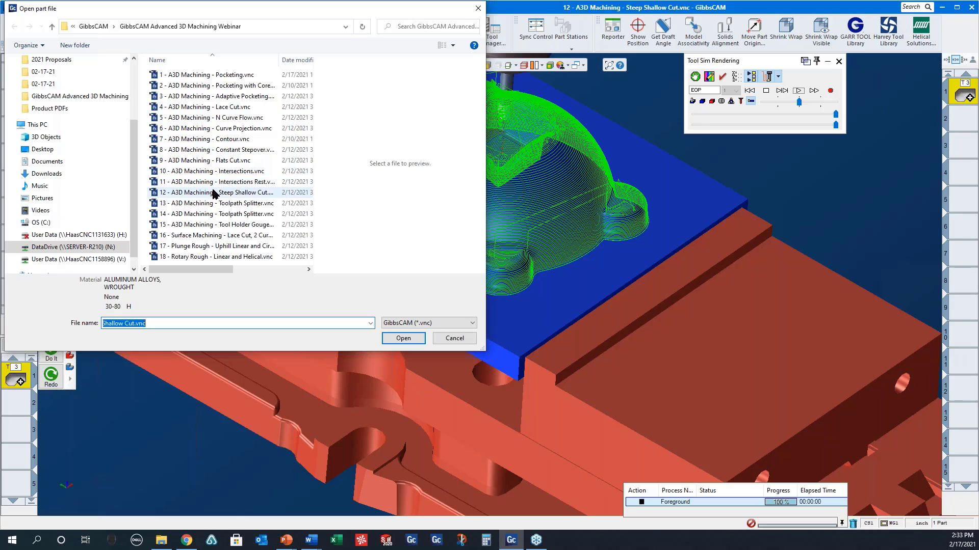
{"action": "left_click", "coordinate": [229, 202]}
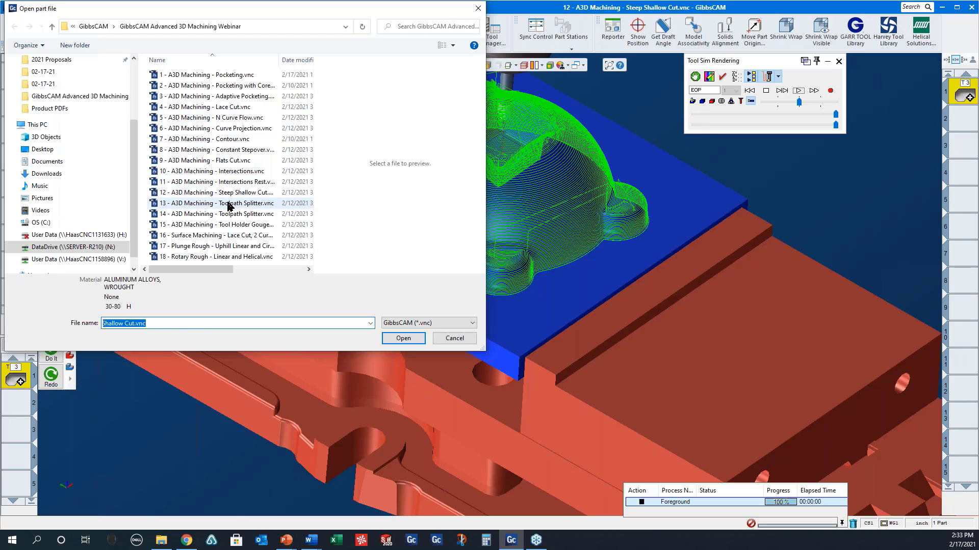
{"action": "left_click", "coordinate": [404, 338]}
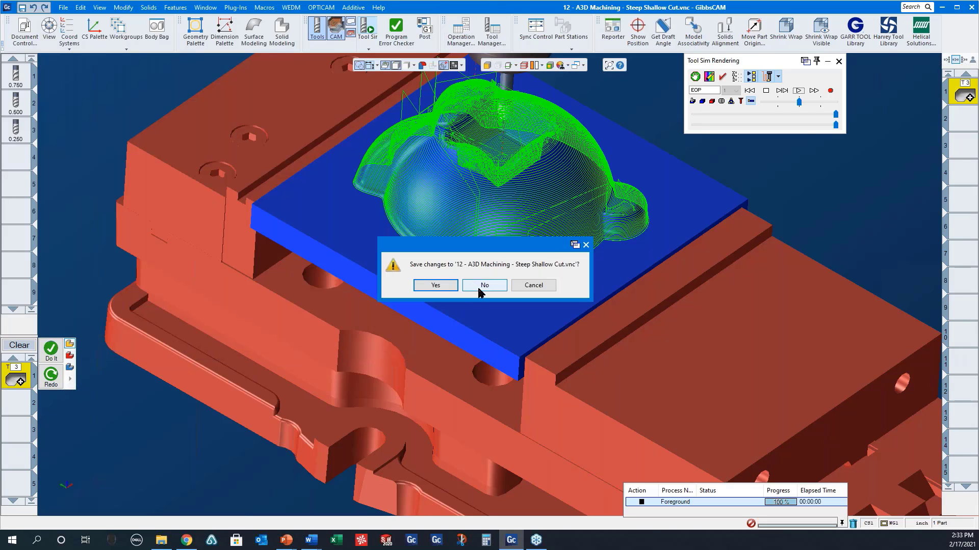
{"action": "left_click", "coordinate": [481, 286]}
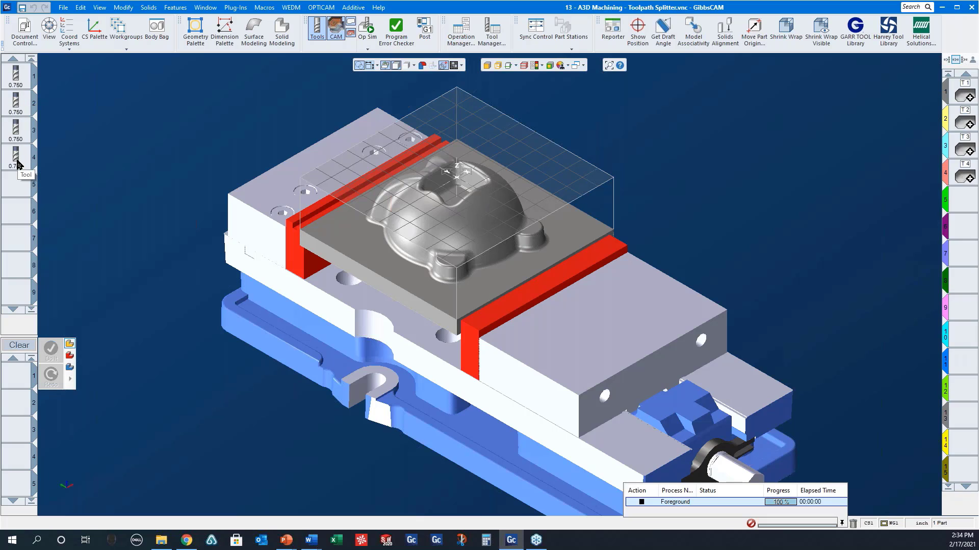
Load the processes of all four operations and open the second process's Toolpath Splitter settings.
{"action": "left_click", "coordinate": [958, 96]}
{"action": "key", "text": "ctrl+a"}
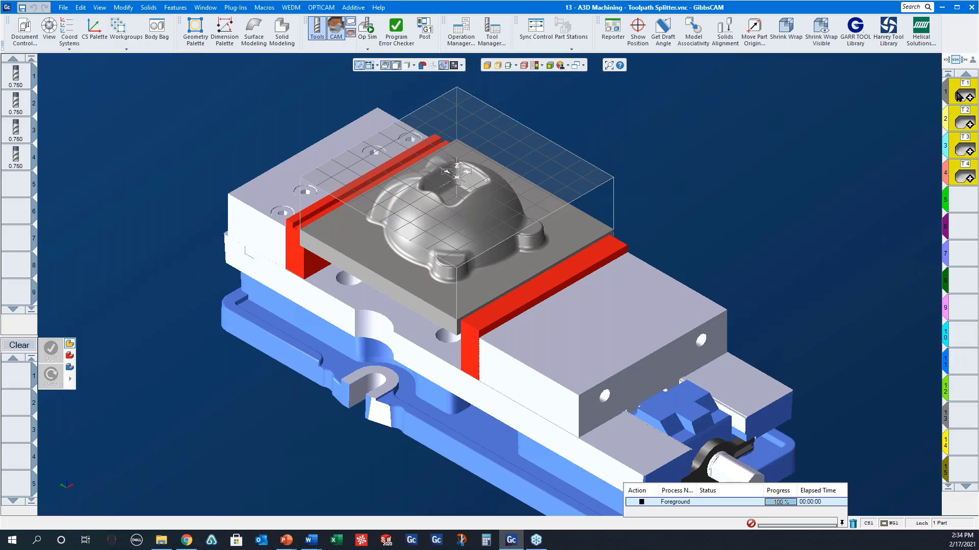
{"action": "left_click_drag", "start_coordinate": [958, 95], "coordinate": [17, 380]}
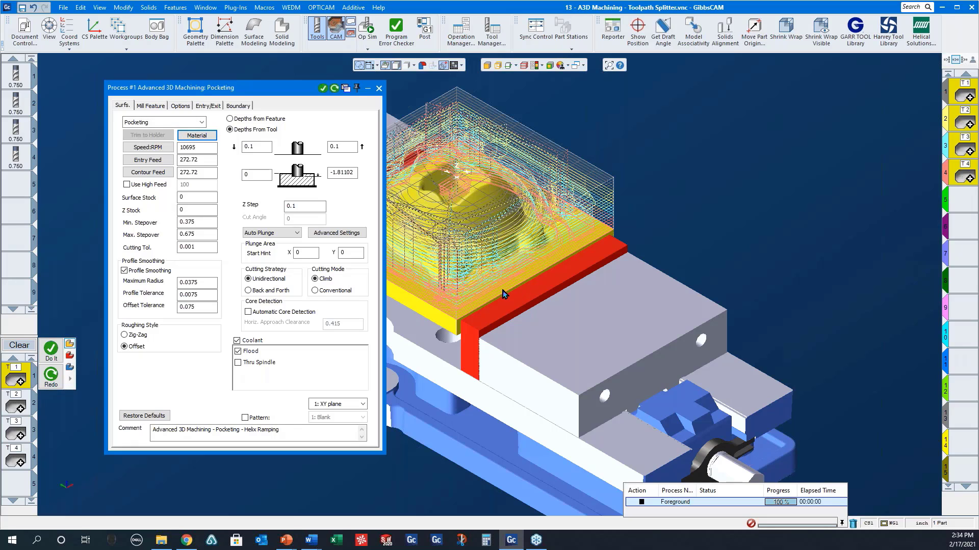
{"action": "double_click", "coordinate": [21, 410]}
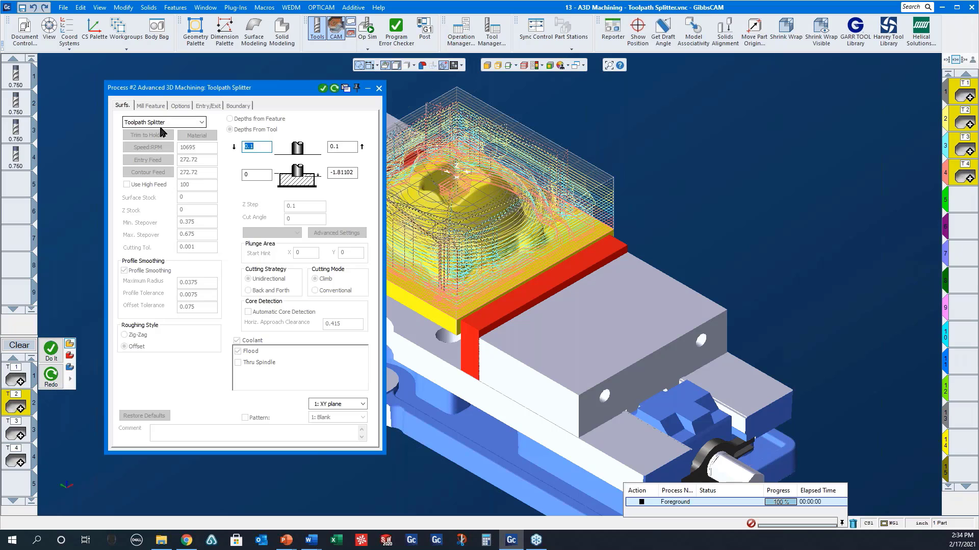
Review the Toolpath Splitter settings of the third and fourth processes, and close the process dialog.
{"action": "left_click", "coordinate": [19, 433]}
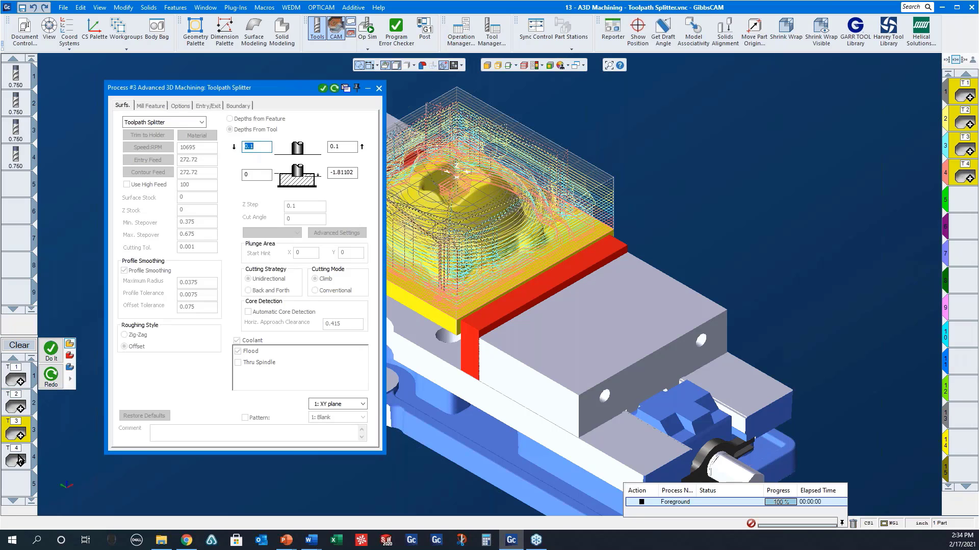
{"action": "left_click", "coordinate": [19, 460]}
{"action": "left_click", "coordinate": [378, 90]}
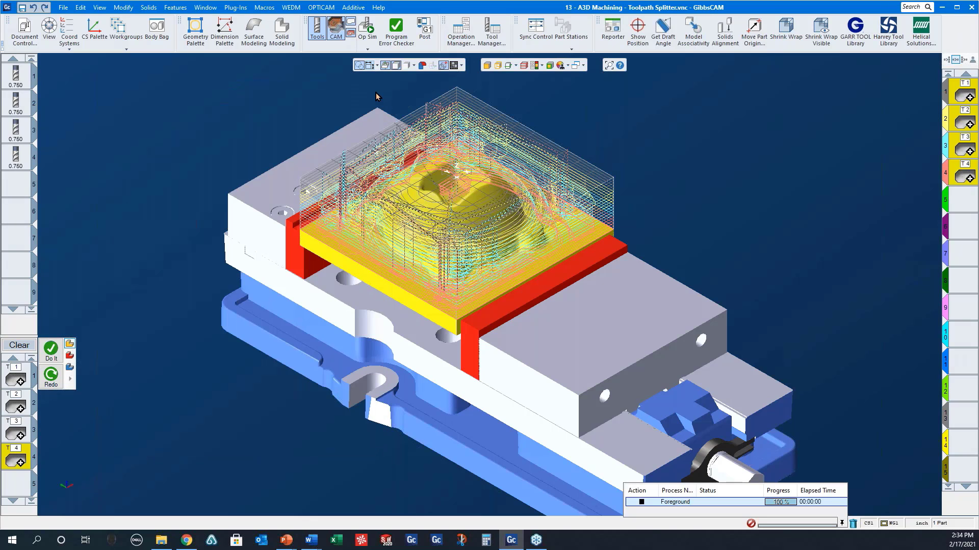
Simulate all four split pocketing operations from the start in Op Sim, and exit the simulation.
{"action": "left_click", "coordinate": [370, 32]}
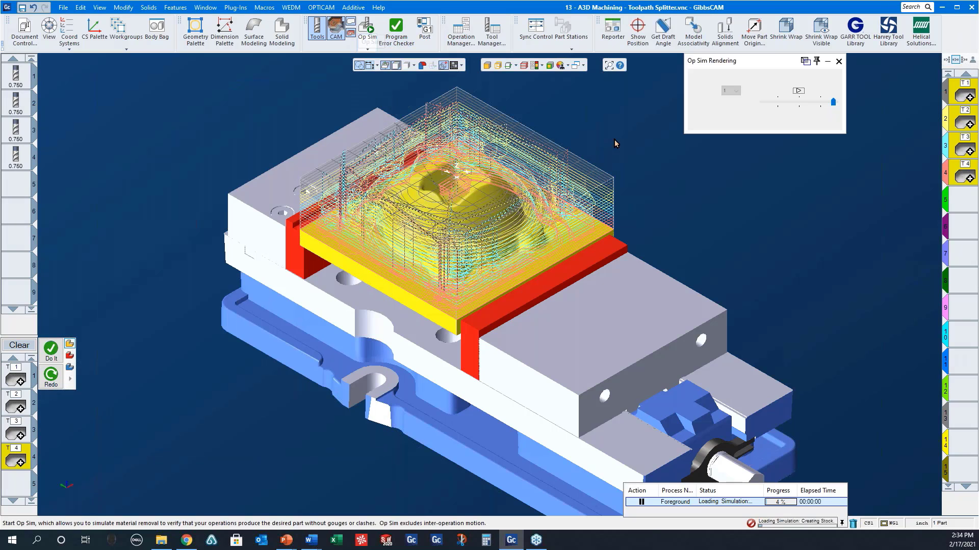
{"action": "left_click", "coordinate": [798, 91]}
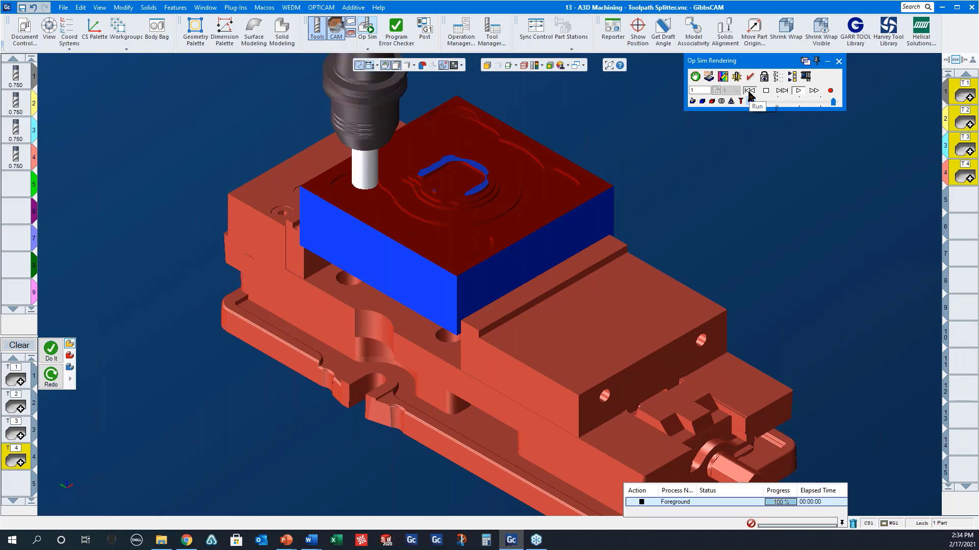
{"action": "left_click", "coordinate": [765, 90]}
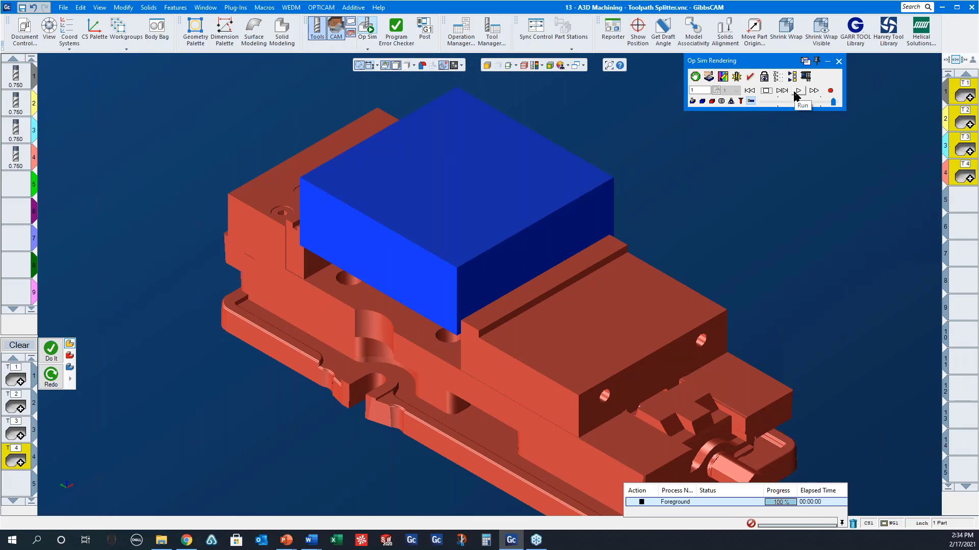
{"action": "left_click", "coordinate": [797, 92]}
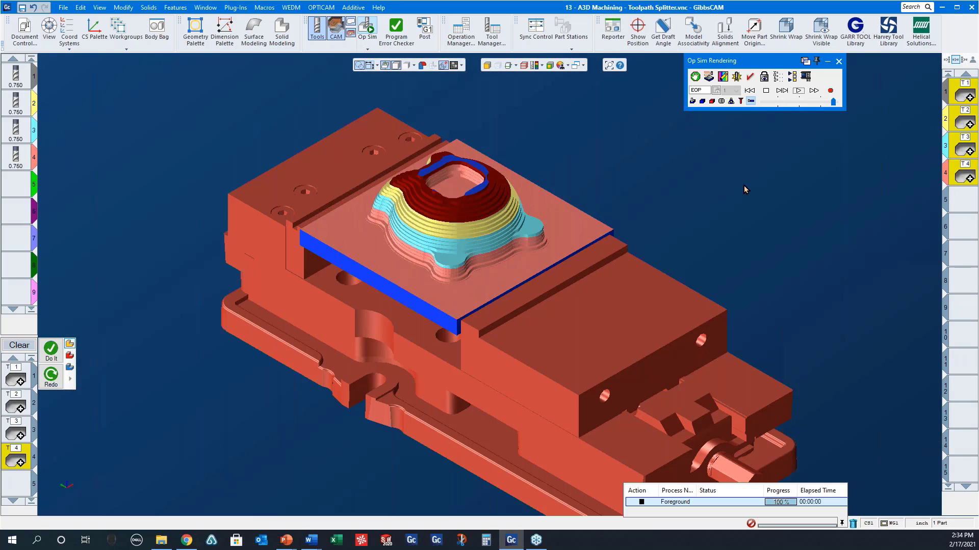
{"action": "left_click", "coordinate": [838, 62]}
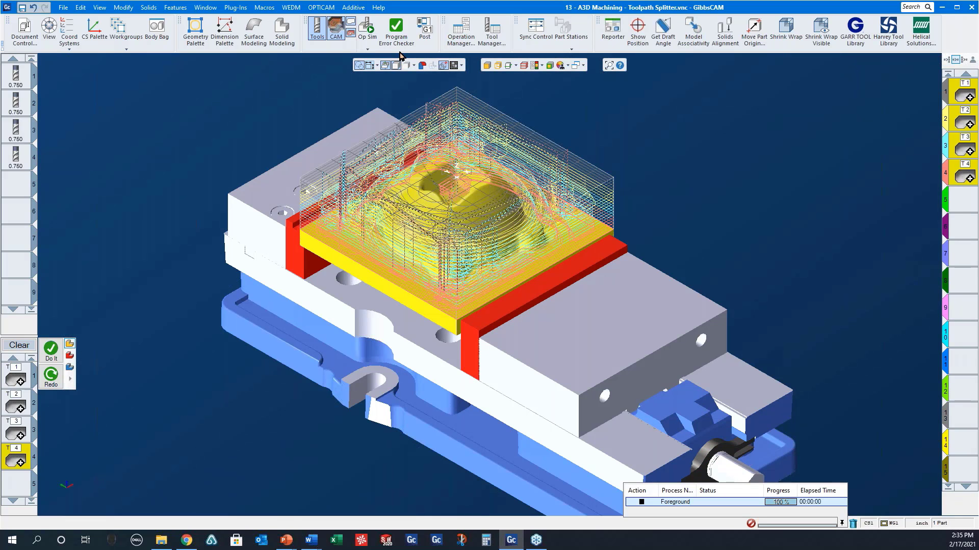
Calculate the toolpath lengths and cut times of the four split roughing operations in the Operation Manager.
{"action": "left_click", "coordinate": [461, 34]}
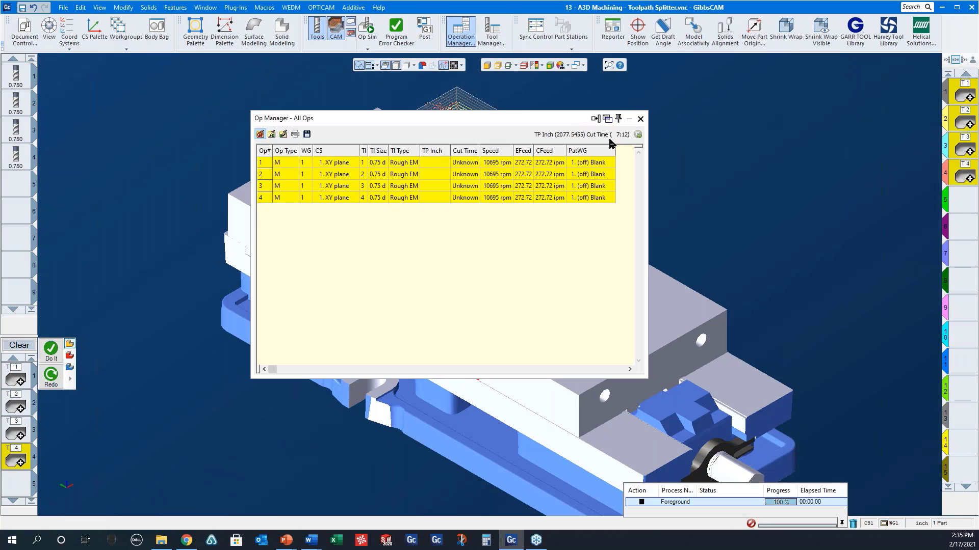
{"action": "left_click", "coordinate": [637, 135]}
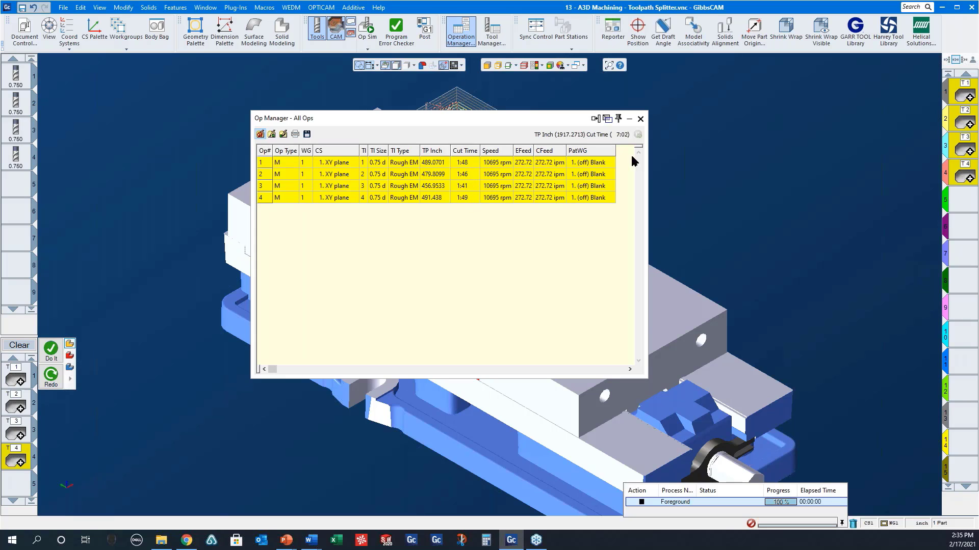
{"action": "left_click", "coordinate": [641, 120]}
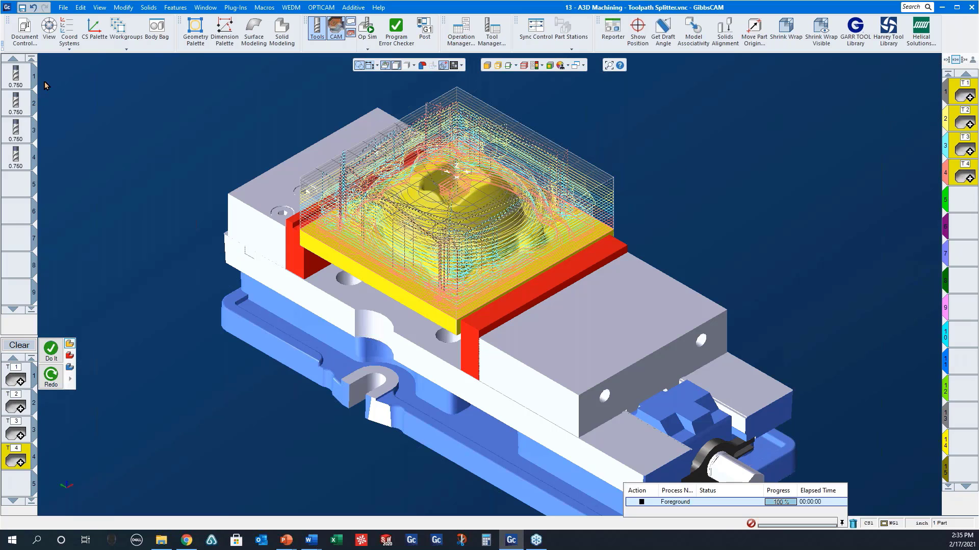
Open the part file "14 - A3D Machining - Toolpath Splitter.vnc" without saving changes to the current part.
{"action": "left_click", "coordinate": [63, 7]}
{"action": "key", "text": "Escape"}
{"action": "key", "text": "ctrl+o"}
{"action": "left_click", "coordinate": [256, 215]}
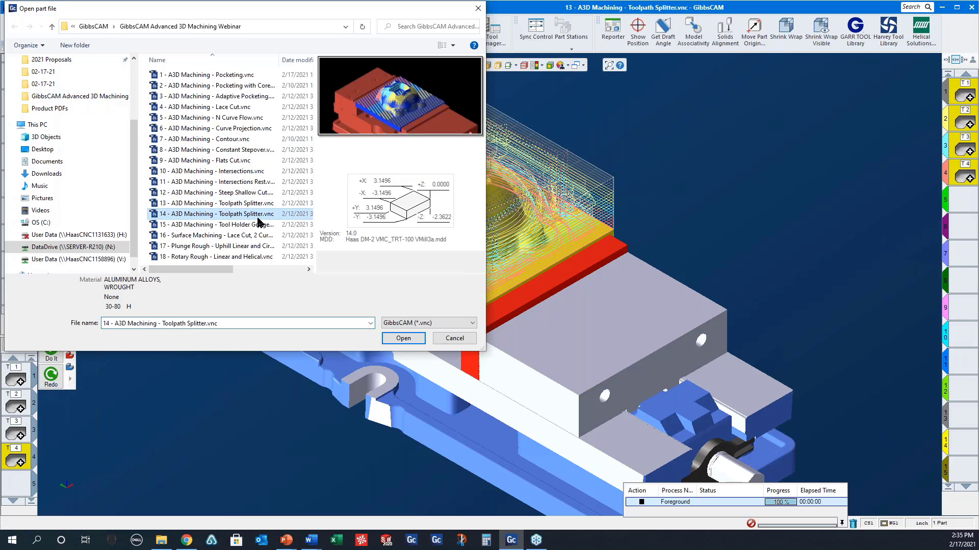
{"action": "left_click", "coordinate": [404, 339]}
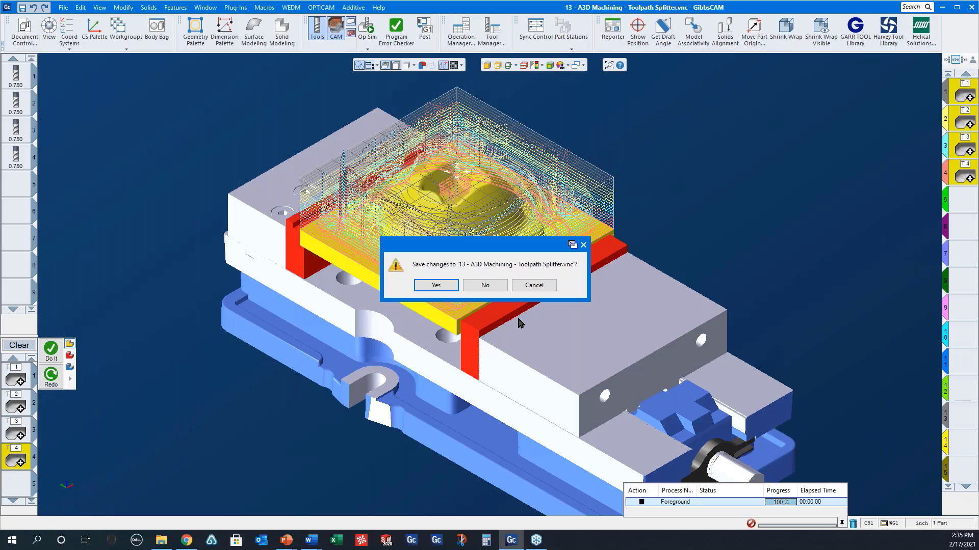
{"action": "left_click", "coordinate": [473, 283]}
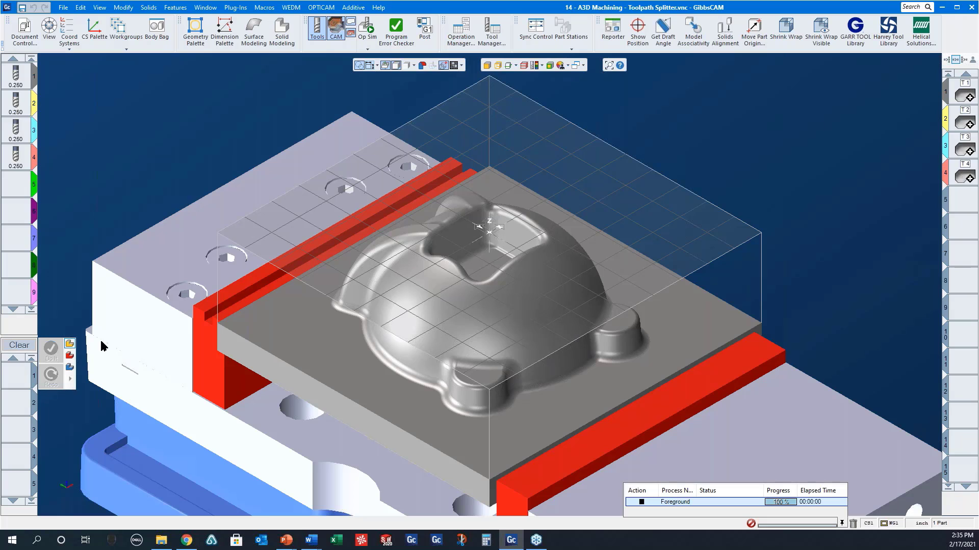
Load the Lace Cut operation's processes and review the settings of the Lace Cut process and its three Toolpath Splitter processes.
{"action": "double_click", "coordinate": [968, 94]}
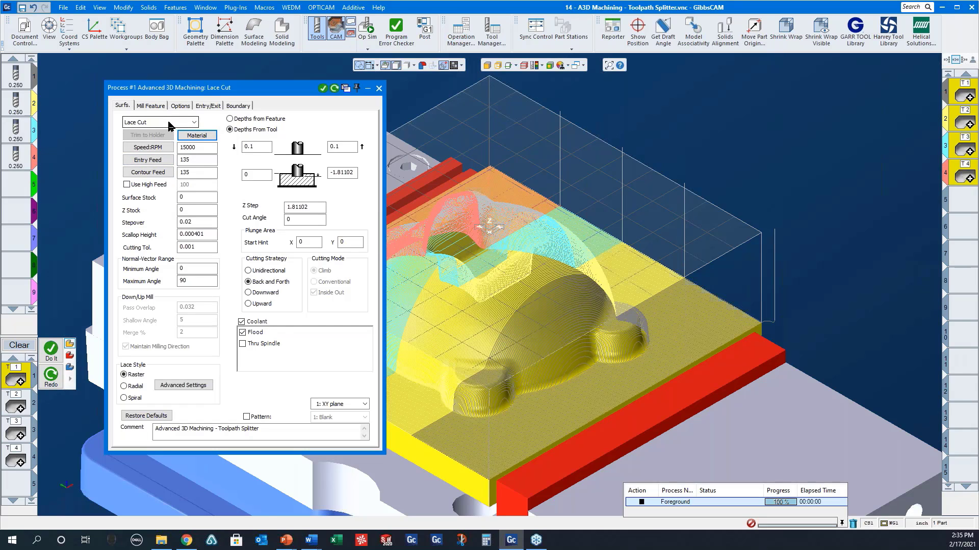
{"action": "double_click", "coordinate": [15, 405]}
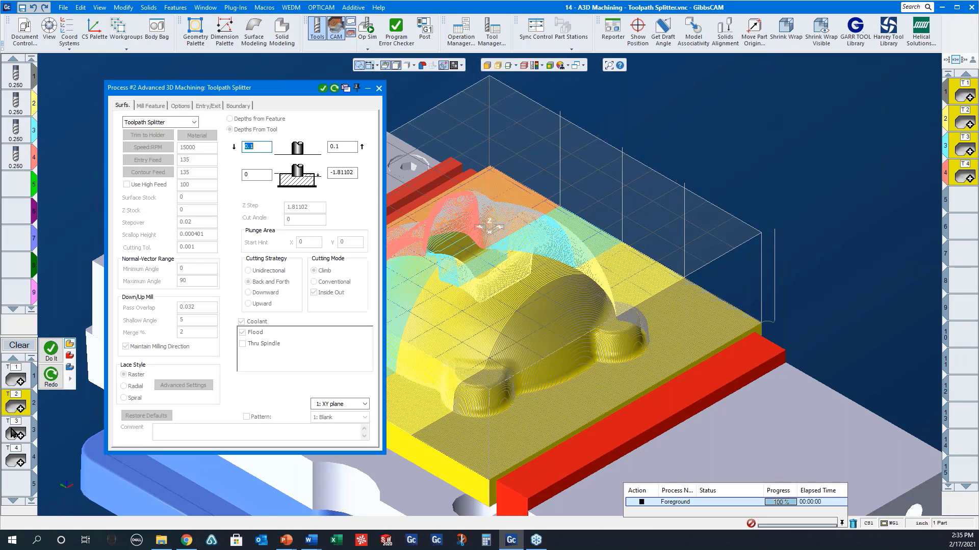
{"action": "double_click", "coordinate": [15, 433]}
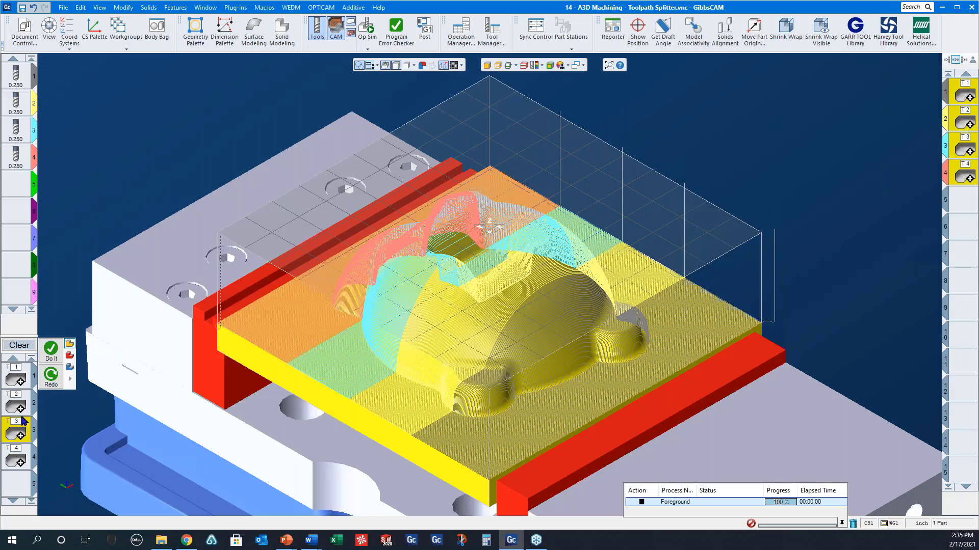
{"action": "double_click", "coordinate": [18, 459]}
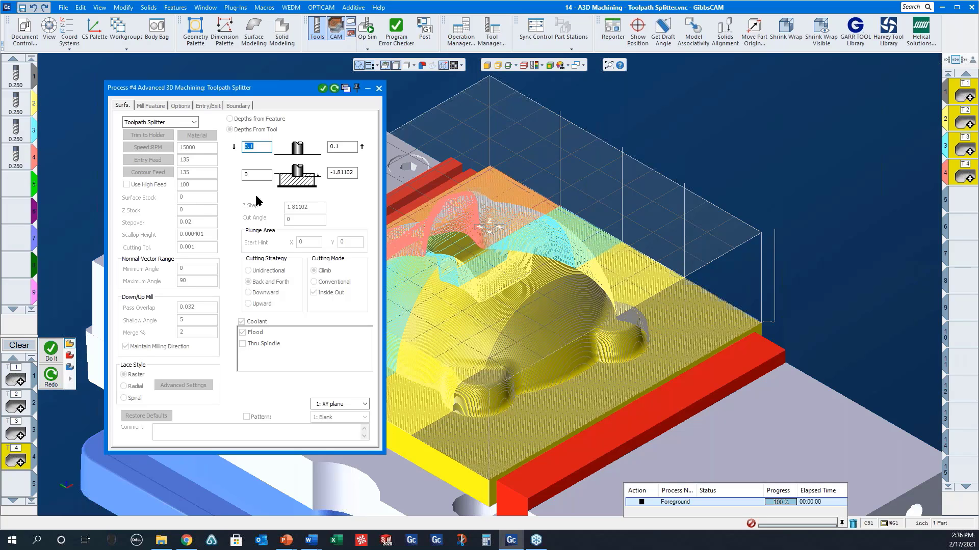
{"action": "left_click", "coordinate": [378, 89]}
Simulate the split Lace Cut operations in Op Sim, and calculate their toolpath lengths and cut times in the Operation Manager.
{"action": "left_click", "coordinate": [367, 28]}
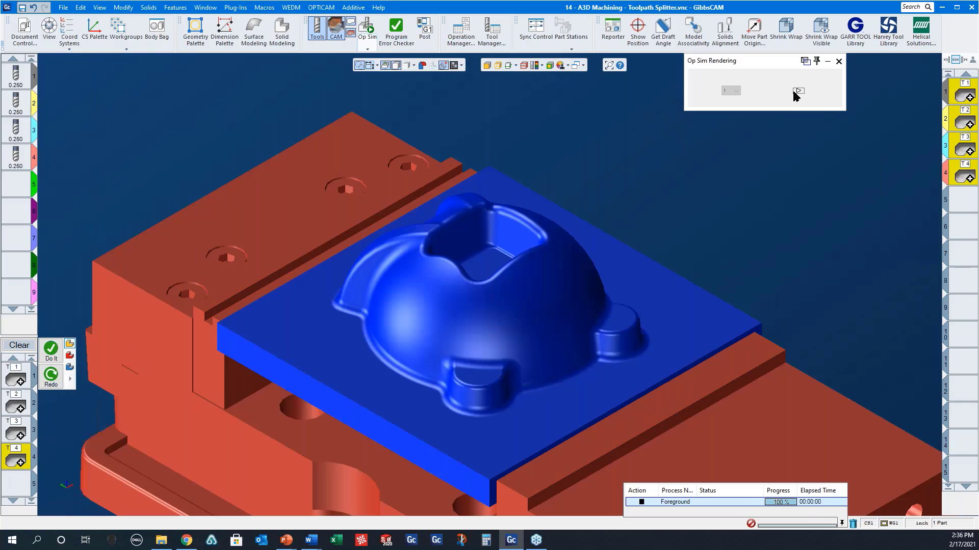
{"action": "left_click", "coordinate": [799, 91]}
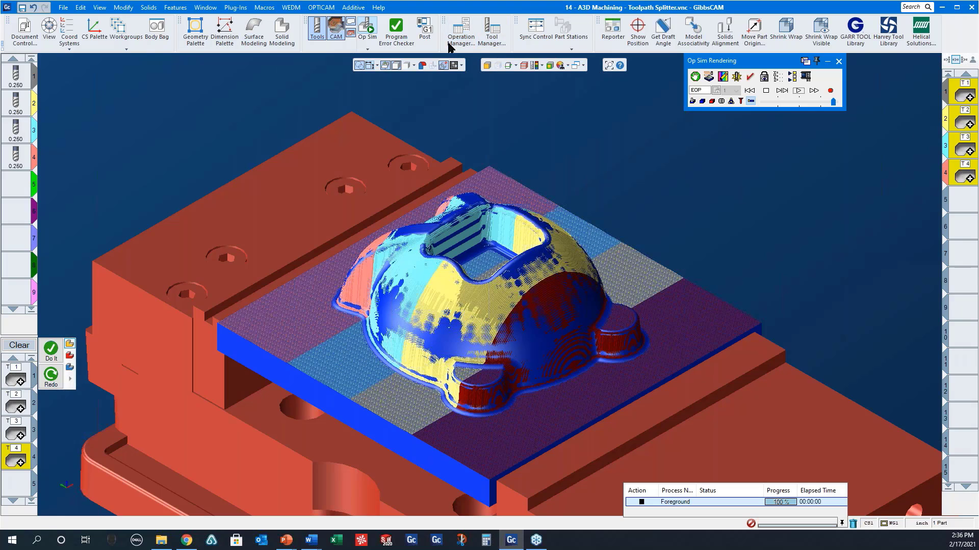
{"action": "left_click", "coordinate": [463, 35]}
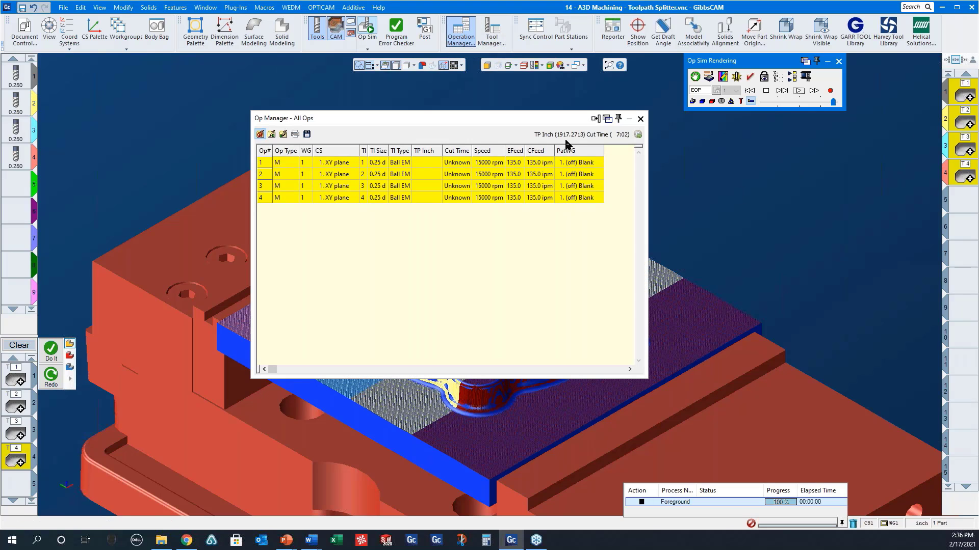
{"action": "left_click", "coordinate": [637, 134]}
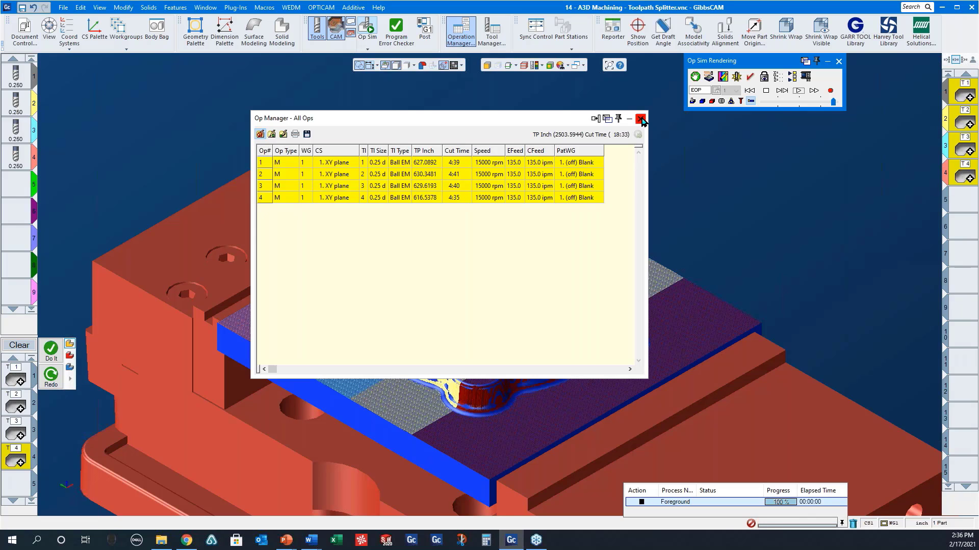
{"action": "left_click", "coordinate": [640, 119]}
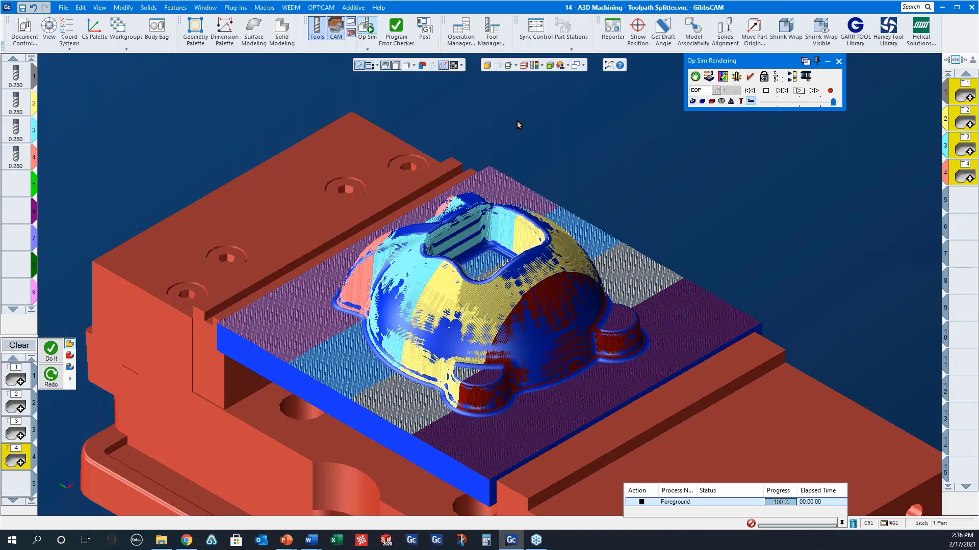
Open the part file "15 - A3D Machining - Tool Holder Gouge Checker.vnc" without saving changes to the Toolpath Splitter part.
{"action": "left_click", "coordinate": [63, 8]}
{"action": "left_click", "coordinate": [74, 44]}
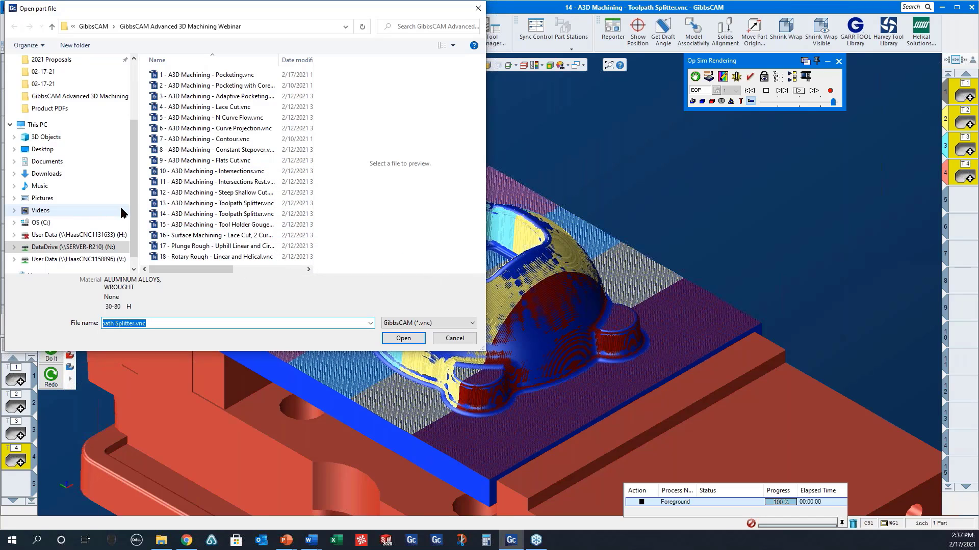
{"action": "left_click", "coordinate": [225, 227]}
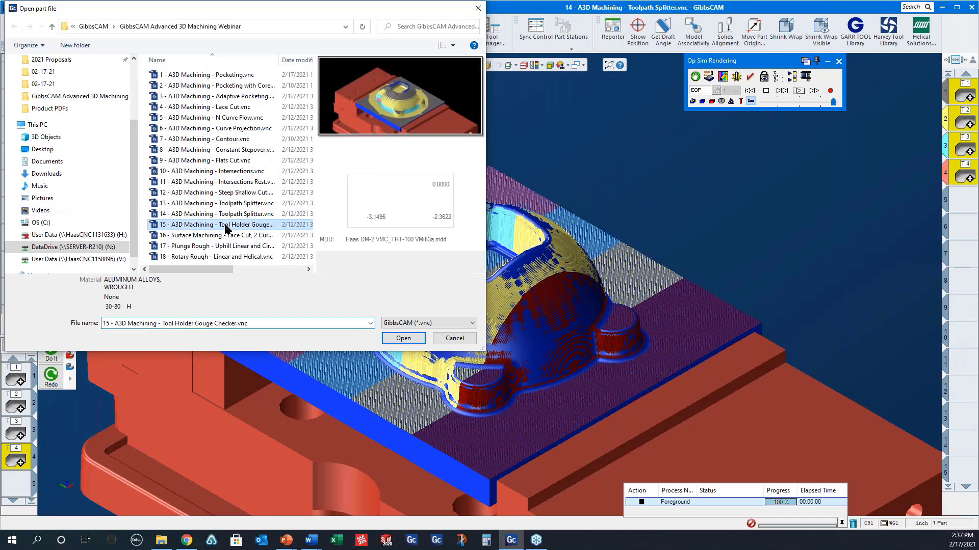
{"action": "left_click", "coordinate": [402, 339]}
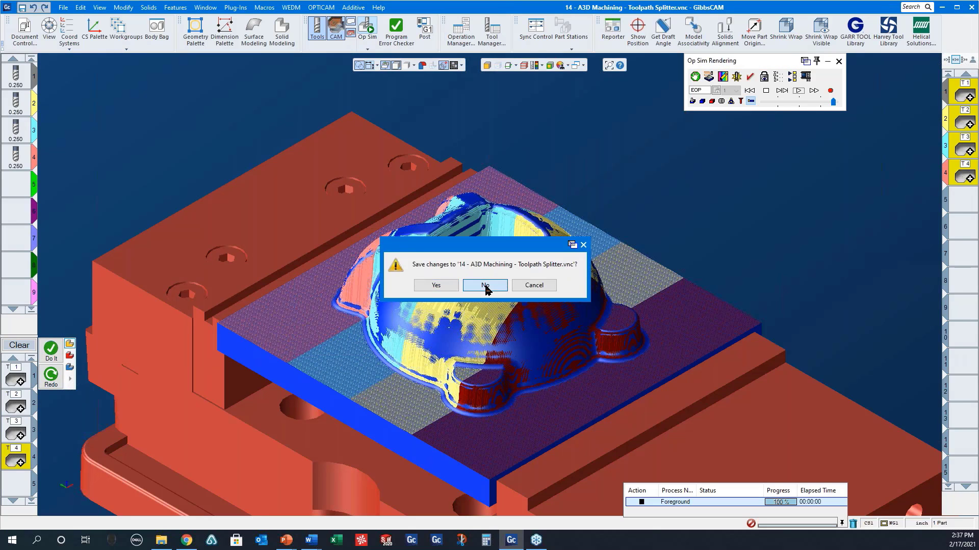
{"action": "left_click", "coordinate": [487, 287]}
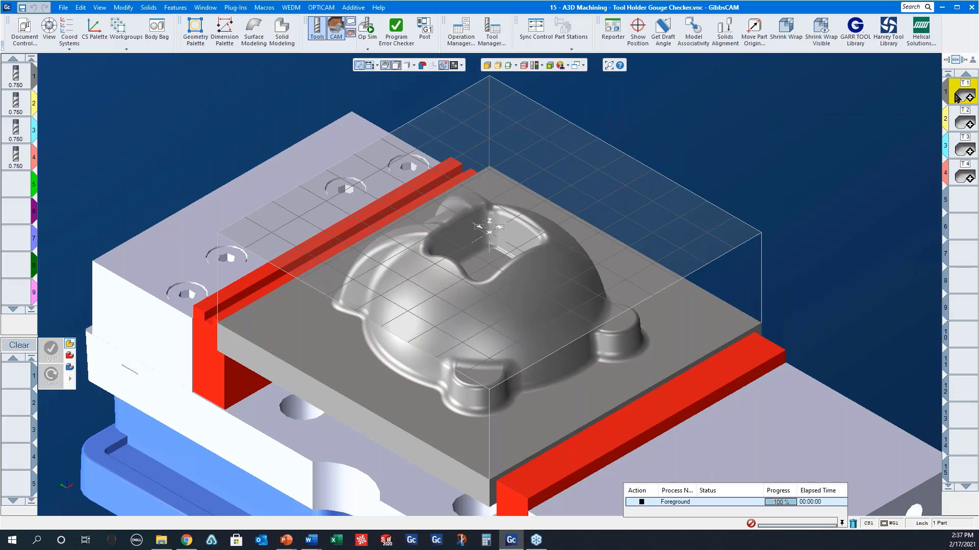
Review the first operation's Pocketing settings, and compare the length out of holder of milling tools 1 to 4.
{"action": "double_click", "coordinate": [959, 95]}
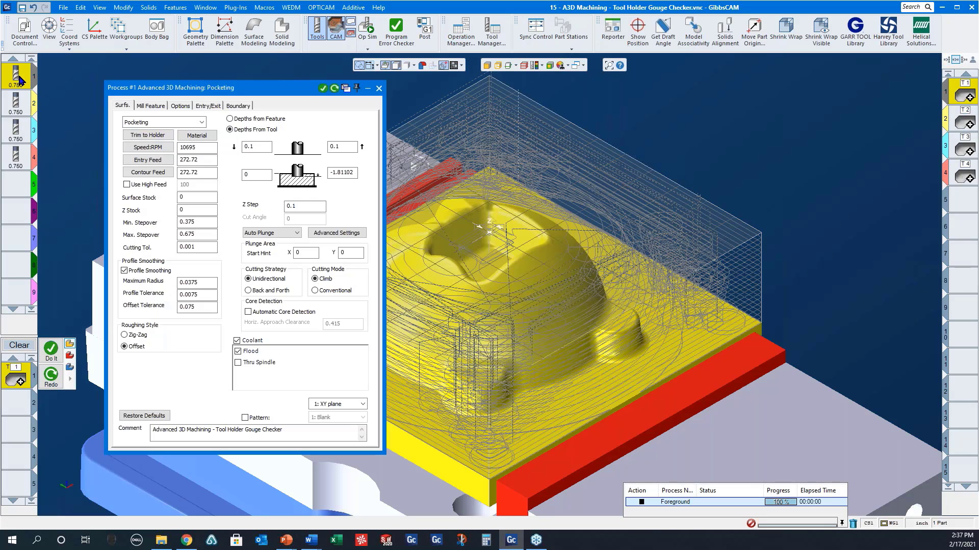
{"action": "double_click", "coordinate": [20, 79]}
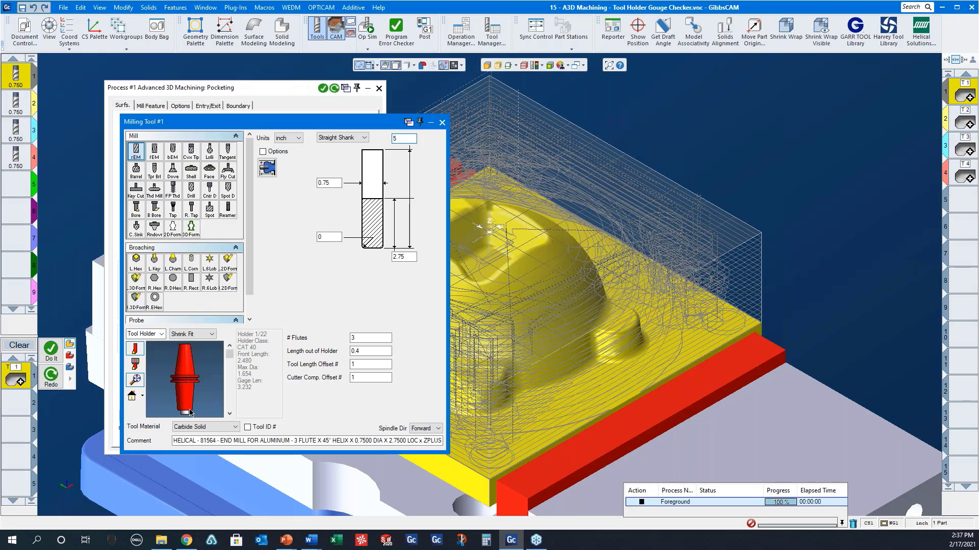
{"action": "left_click", "coordinate": [360, 351]}
{"action": "left_click", "coordinate": [19, 108]}
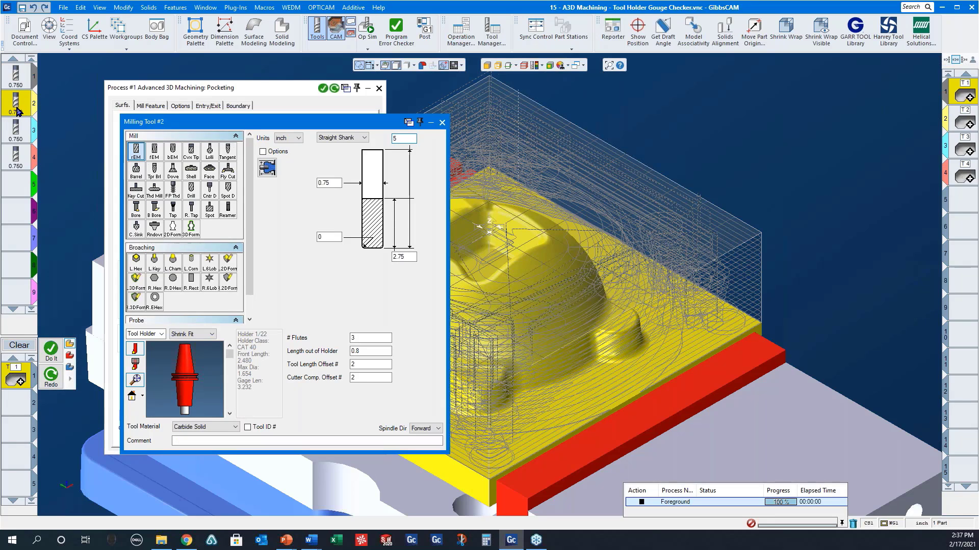
{"action": "left_click", "coordinate": [15, 138]}
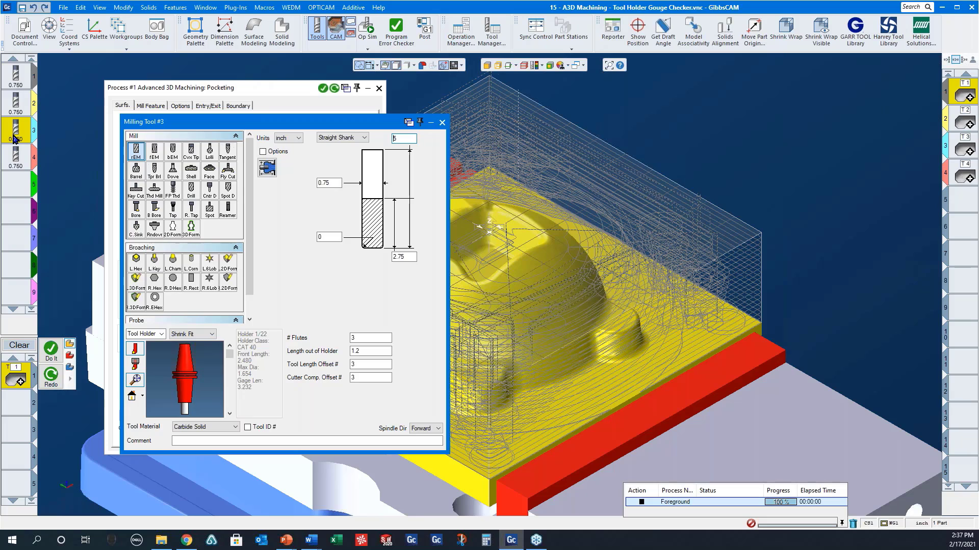
{"action": "left_click", "coordinate": [12, 163]}
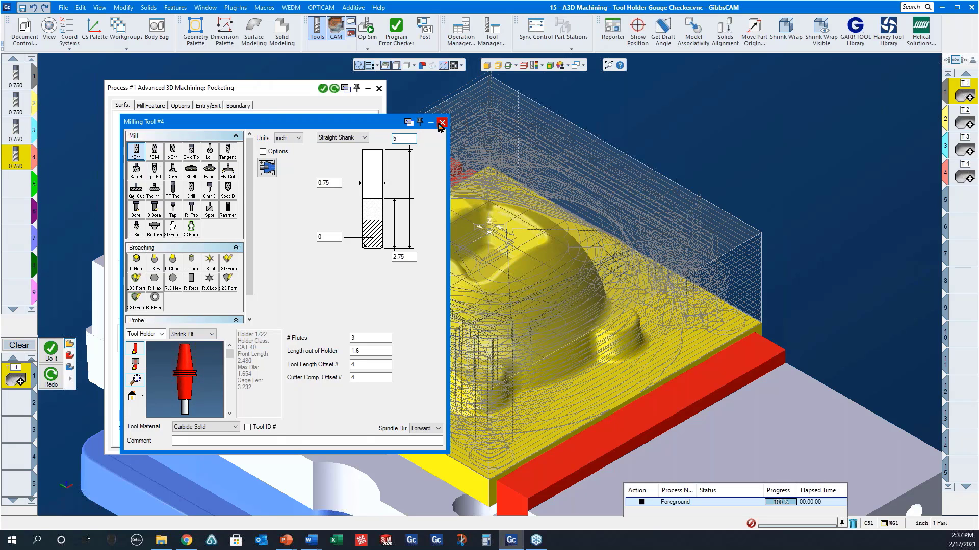
{"action": "left_click", "coordinate": [442, 123]}
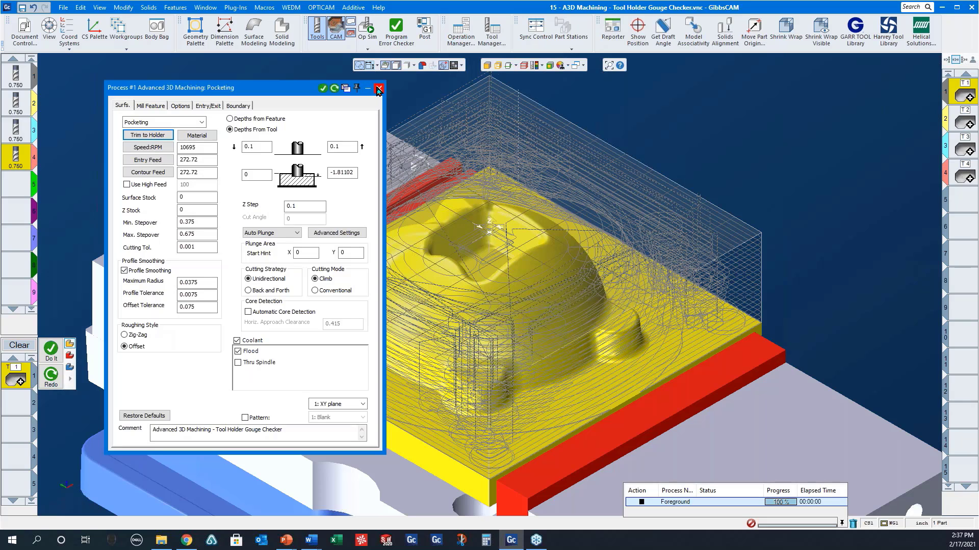
{"action": "left_click", "coordinate": [380, 89]}
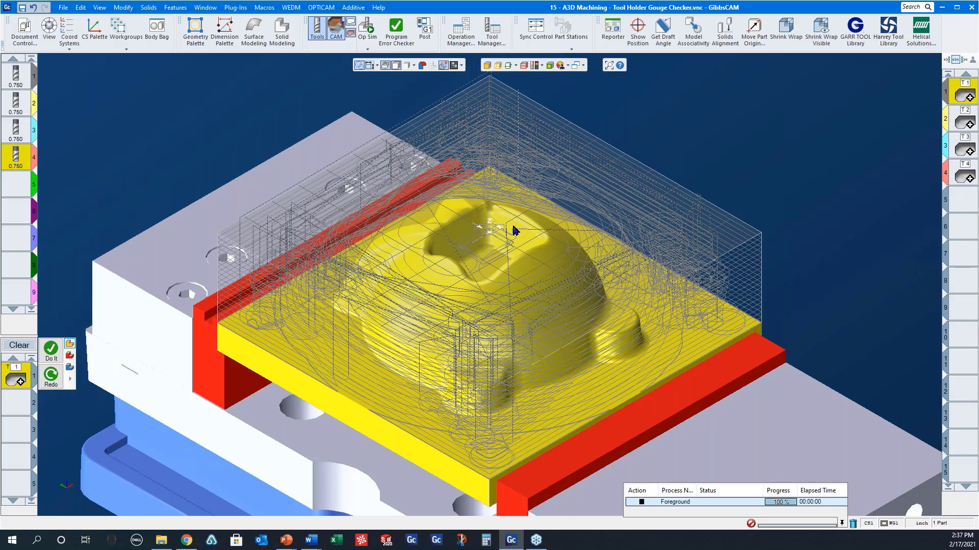
Simulate the Tool Holder Gouge Checker part's four pocketing operations in Op Sim.
{"action": "left_click", "coordinate": [370, 31]}
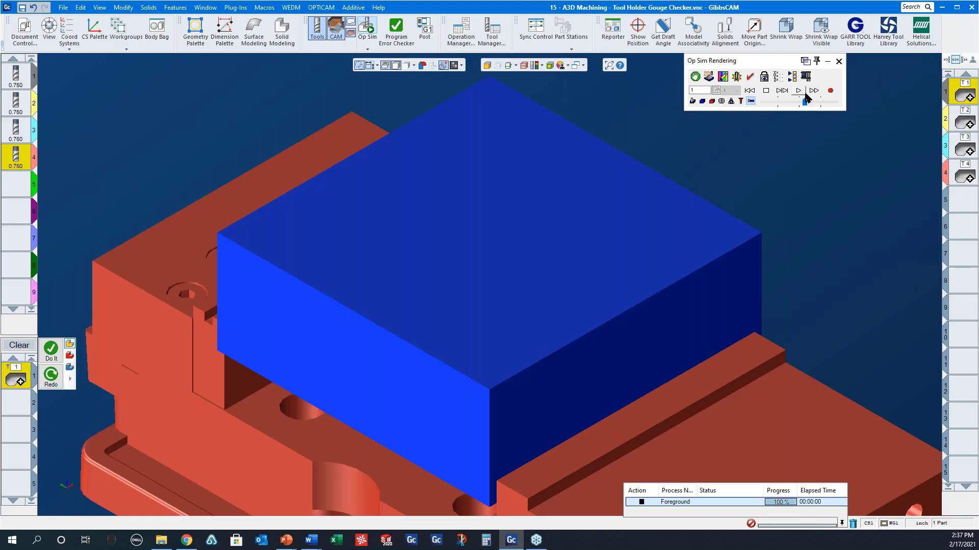
{"action": "left_click", "coordinate": [797, 90]}
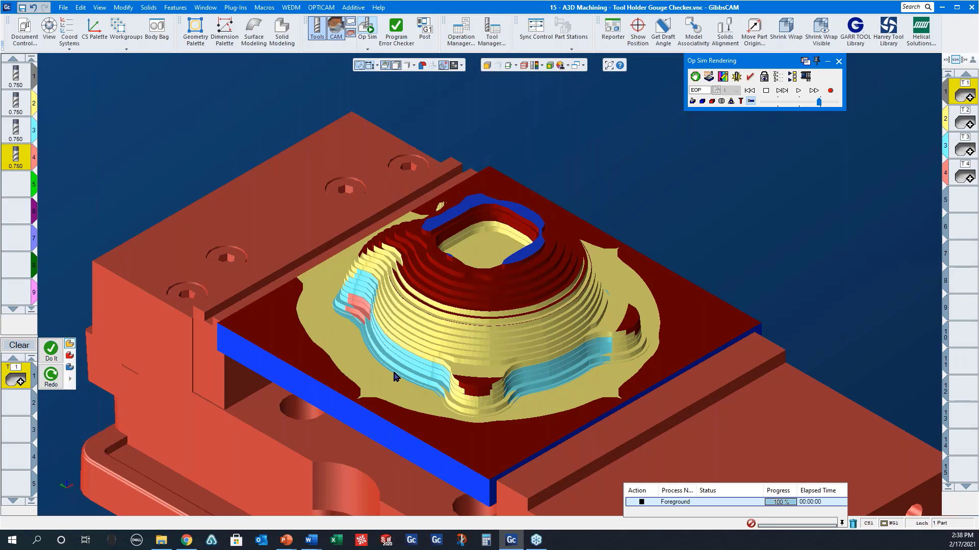
Open the part file "16 - Surface Machining - Lace Cut, 2 Curve Flow, Suface Flow Cut.vnc" without saving changes to the Tool Holder Gouge Checker part.
{"action": "left_click", "coordinate": [63, 7]}
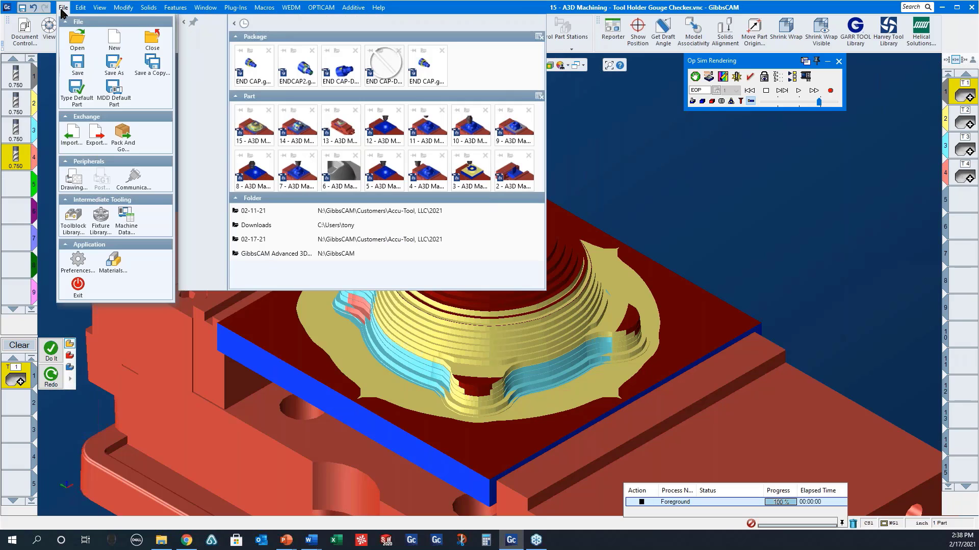
{"action": "left_click", "coordinate": [79, 42]}
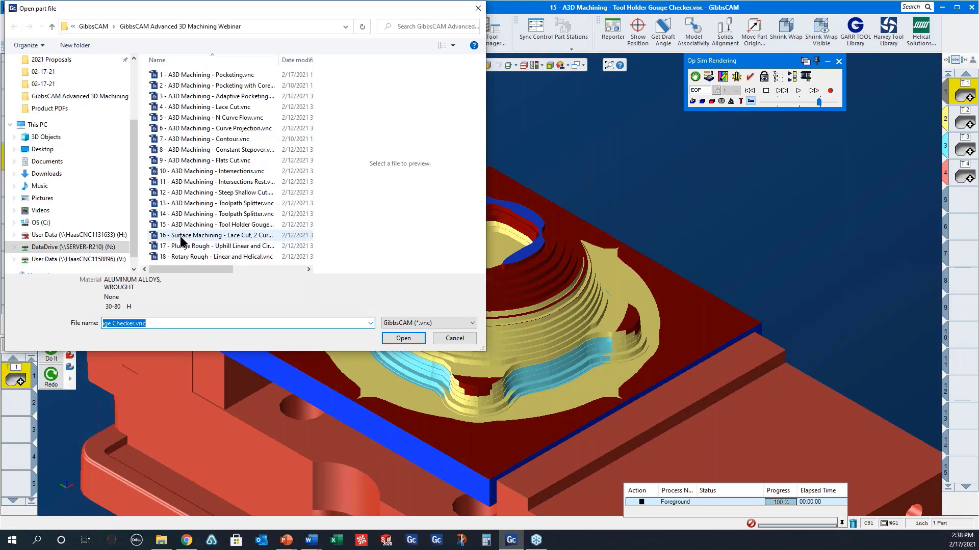
{"action": "left_click", "coordinate": [197, 236]}
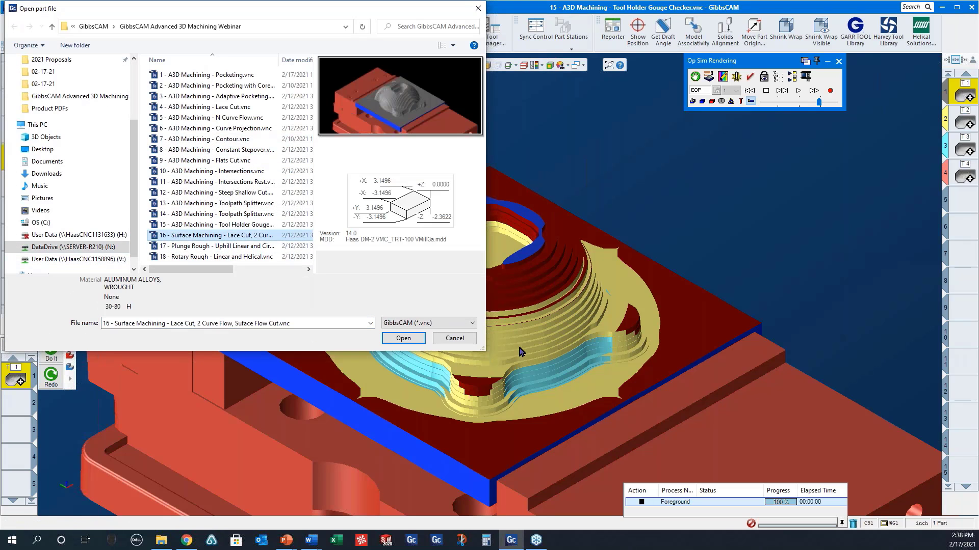
{"action": "left_click", "coordinate": [404, 338]}
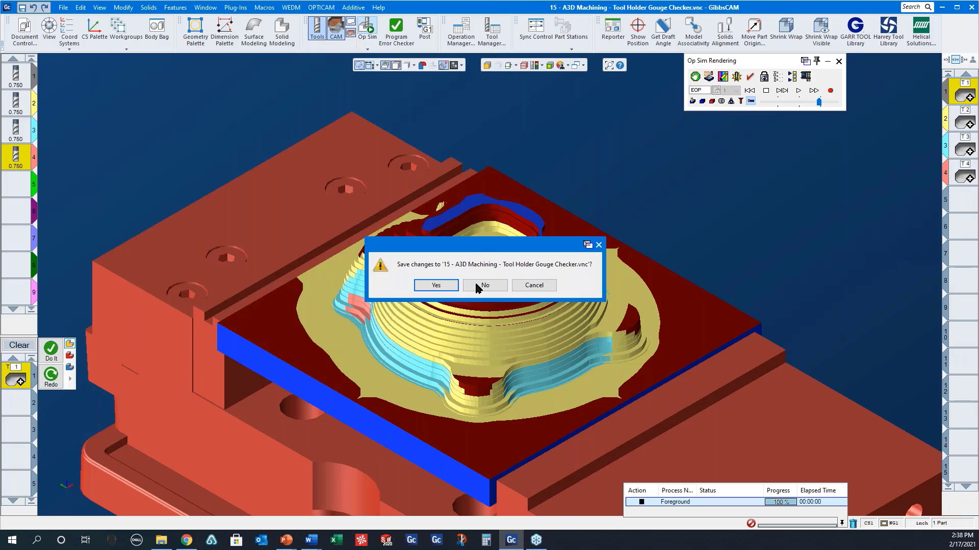
{"action": "left_click", "coordinate": [476, 284]}
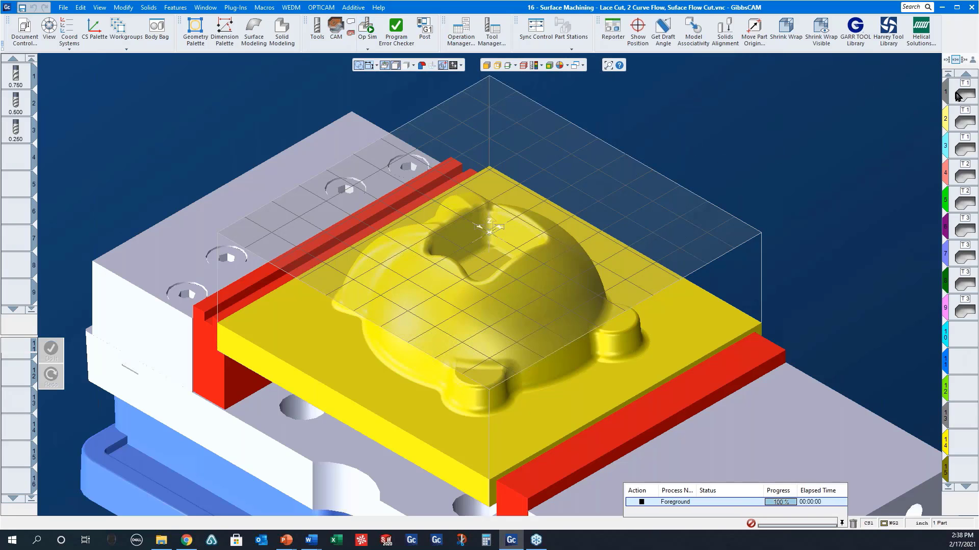
Review the first operation's Lace Cut surfacing settings and its lace cut options, with the toolpath viewed at a lower angle.
{"action": "double_click", "coordinate": [957, 96]}
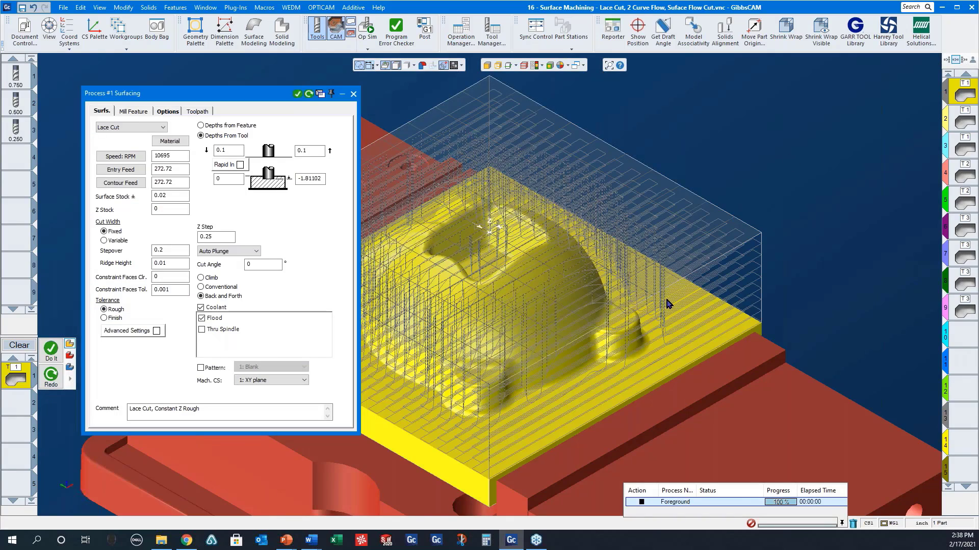
{"action": "middle_click_drag", "start_coordinate": [667, 305], "coordinate": [392, 279]}
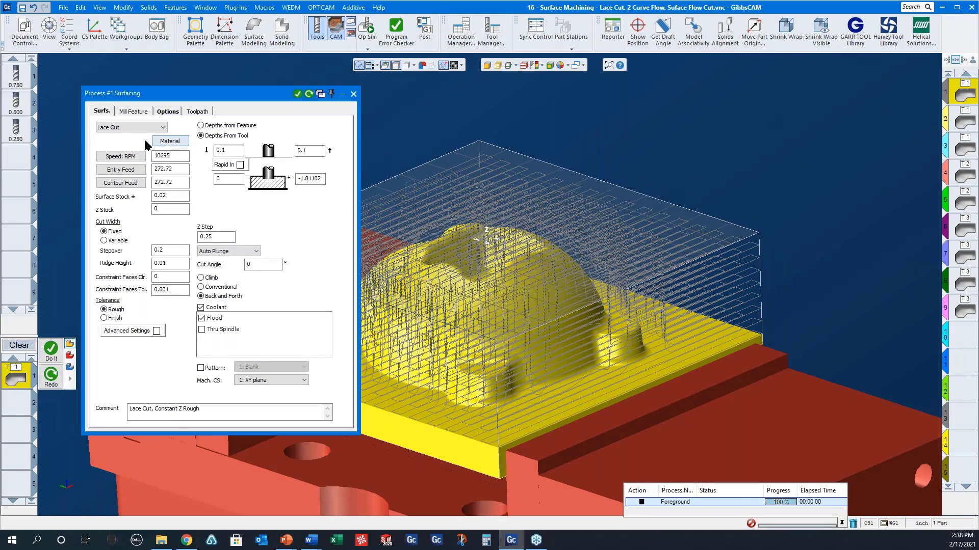
{"action": "left_click", "coordinate": [169, 112]}
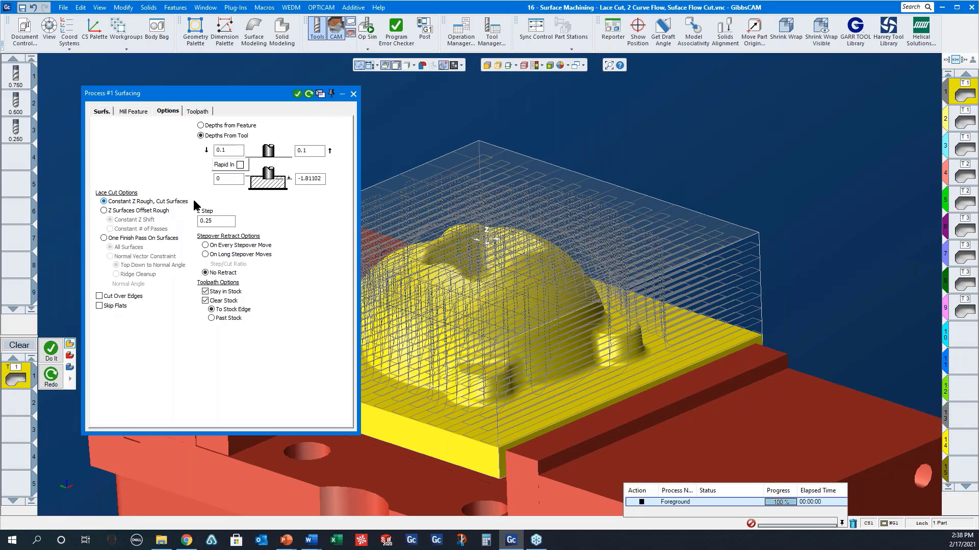
{"action": "left_click", "coordinate": [353, 93]}
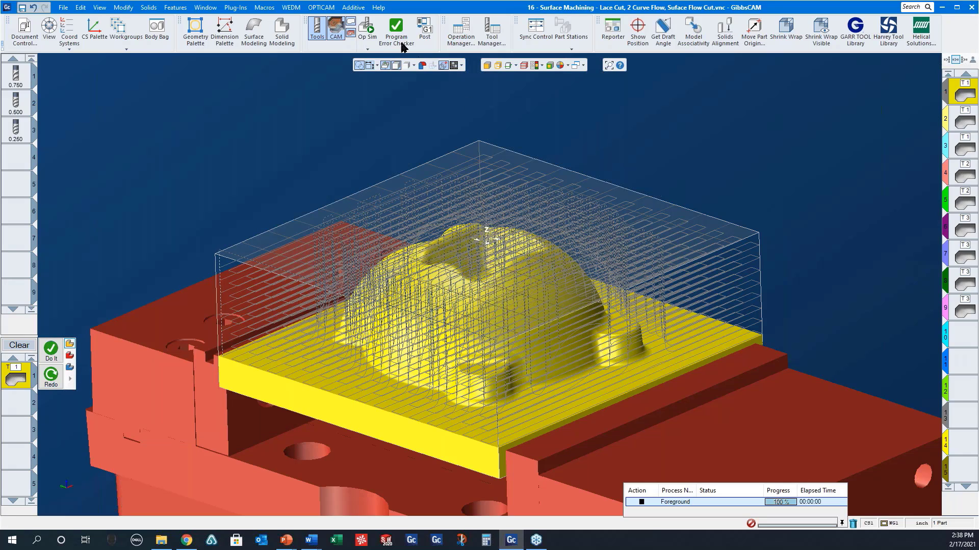
Simulate the first Lace Cut operation in Op Sim and examine the roughed part from above.
{"action": "left_click", "coordinate": [367, 28]}
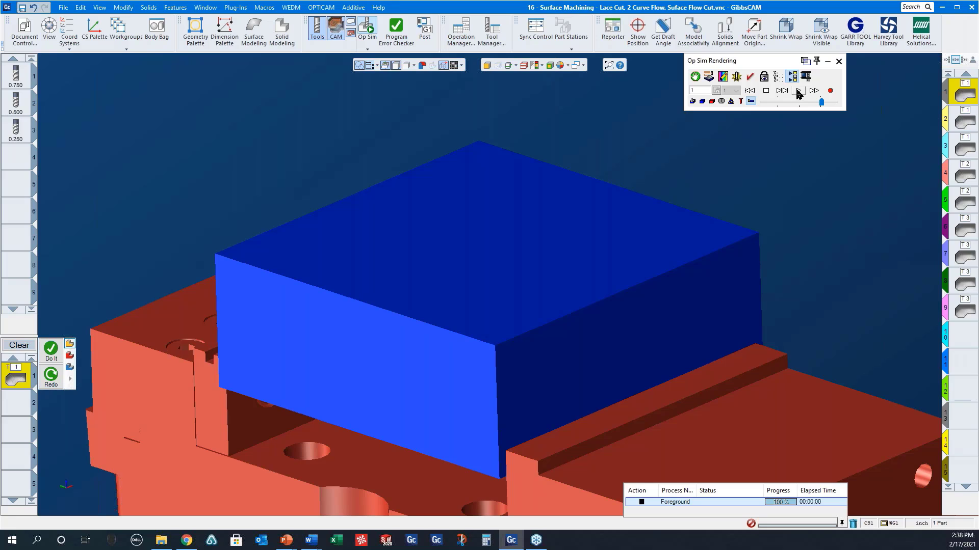
{"action": "left_click", "coordinate": [798, 92]}
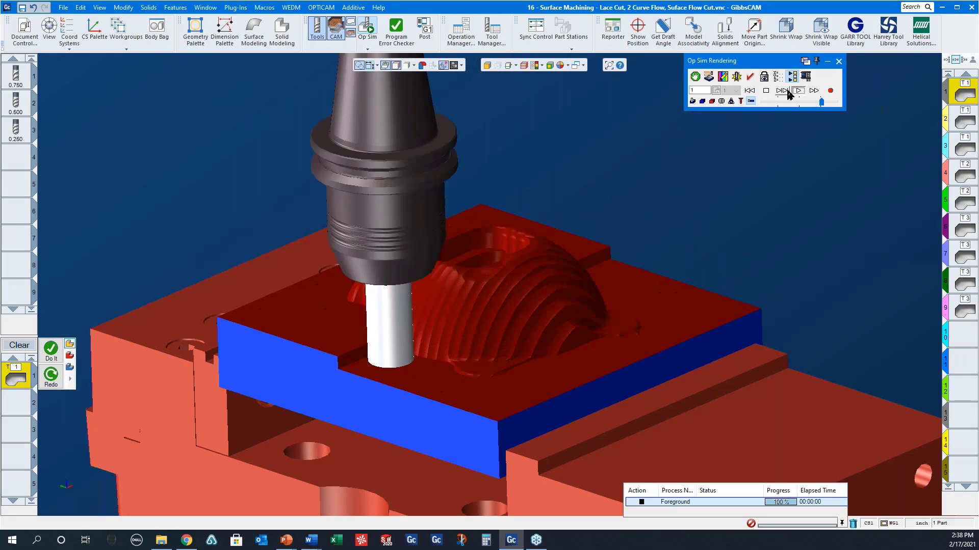
{"action": "left_click", "coordinate": [782, 91]}
{"action": "middle_click_drag", "start_coordinate": [540, 337], "coordinate": [595, 464]}
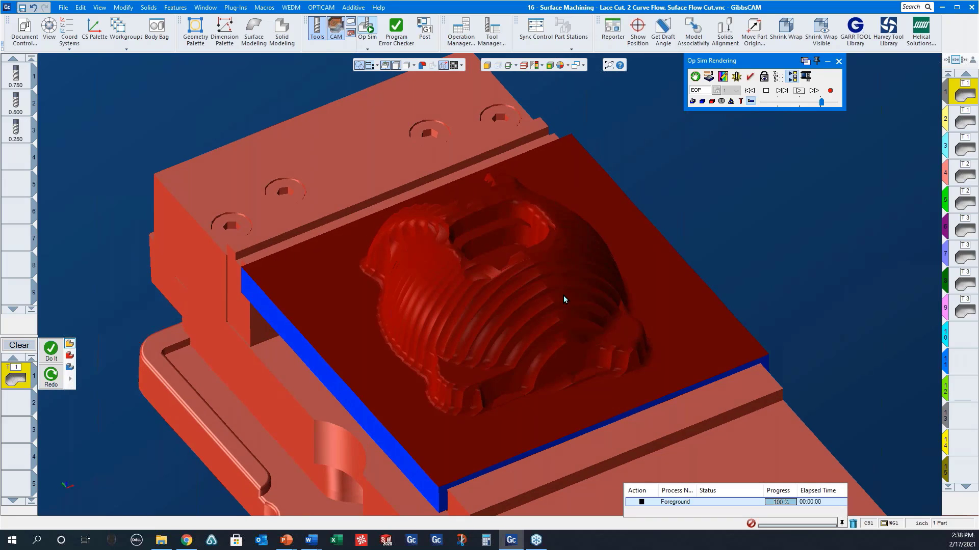
{"action": "middle_click_drag", "start_coordinate": [563, 303], "coordinate": [611, 265]}
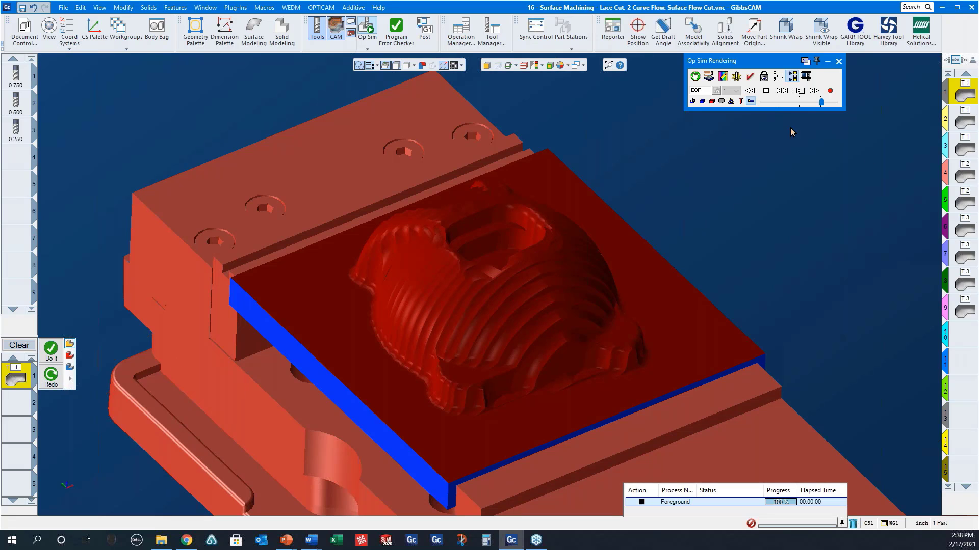
Reload the Op Sim simulation, replay the first Lace Cut operation, and close the simulation.
{"action": "left_click", "coordinate": [796, 91]}
{"action": "right_click", "coordinate": [760, 66]}
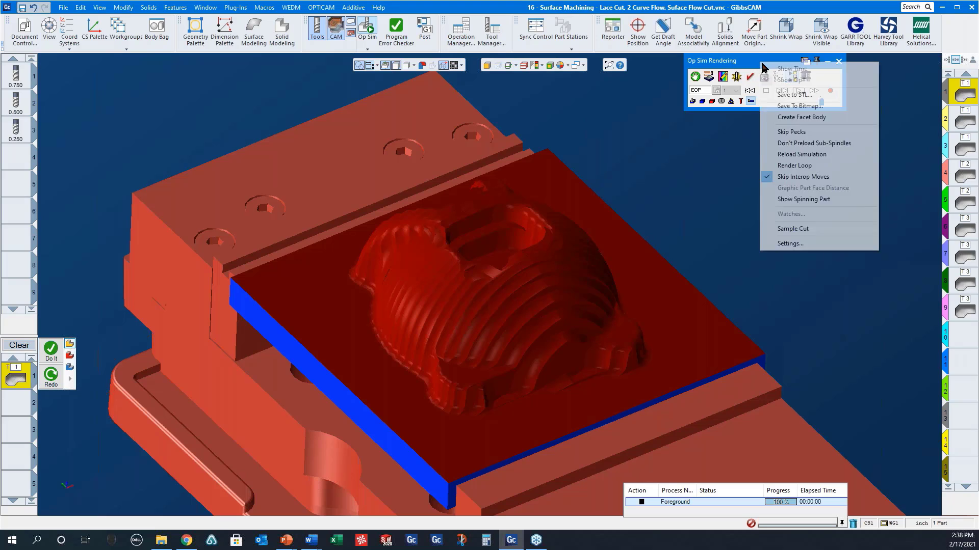
{"action": "left_click", "coordinate": [806, 159]}
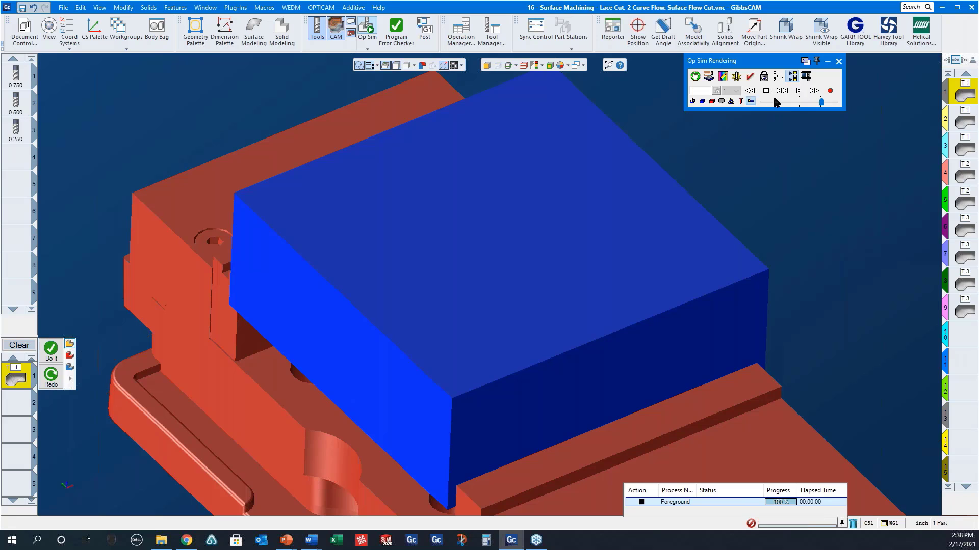
{"action": "left_click", "coordinate": [798, 91]}
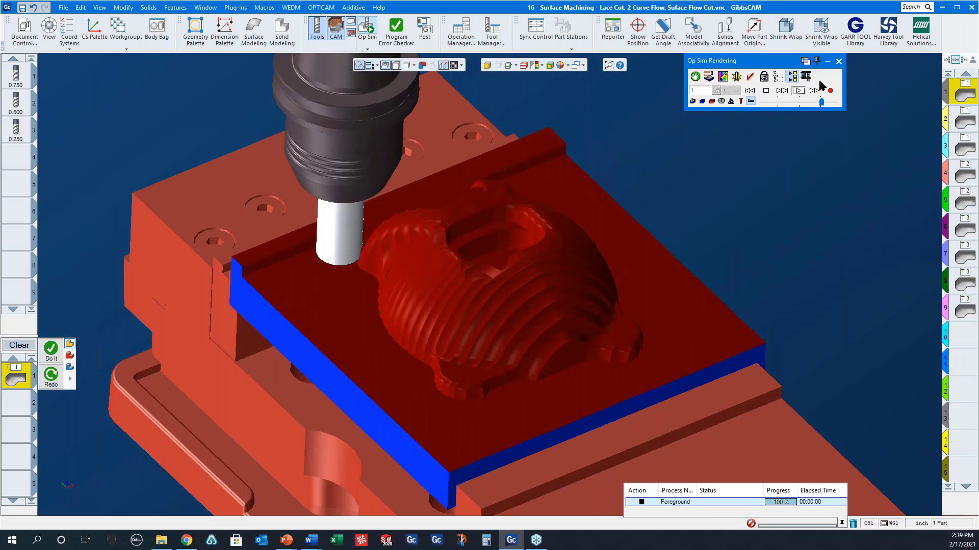
{"action": "left_click", "coordinate": [839, 62]}
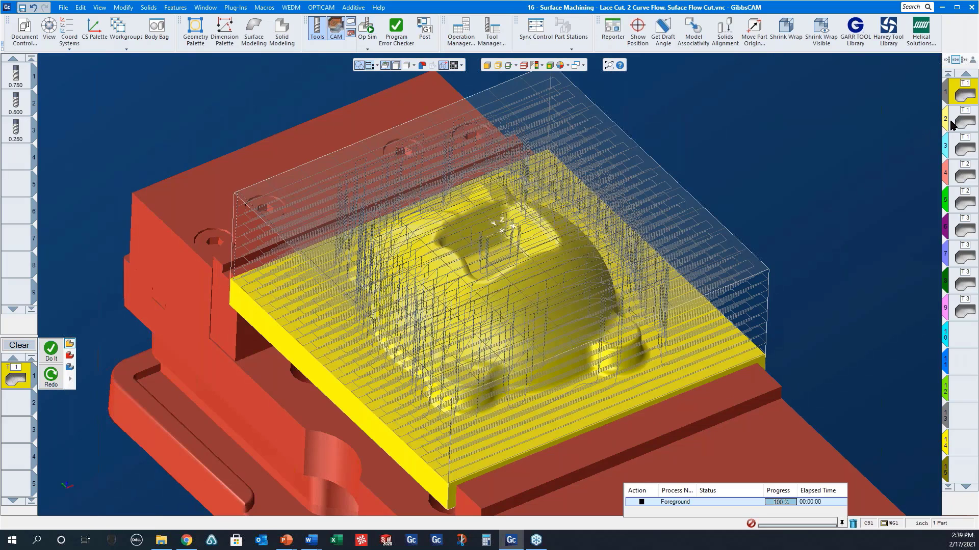
Review the second operation's Z Surfaces Offset Rough options for Constant Z Shift, and examine its toolpath side-on before returning to the isometric view.
{"action": "double_click", "coordinate": [951, 122]}
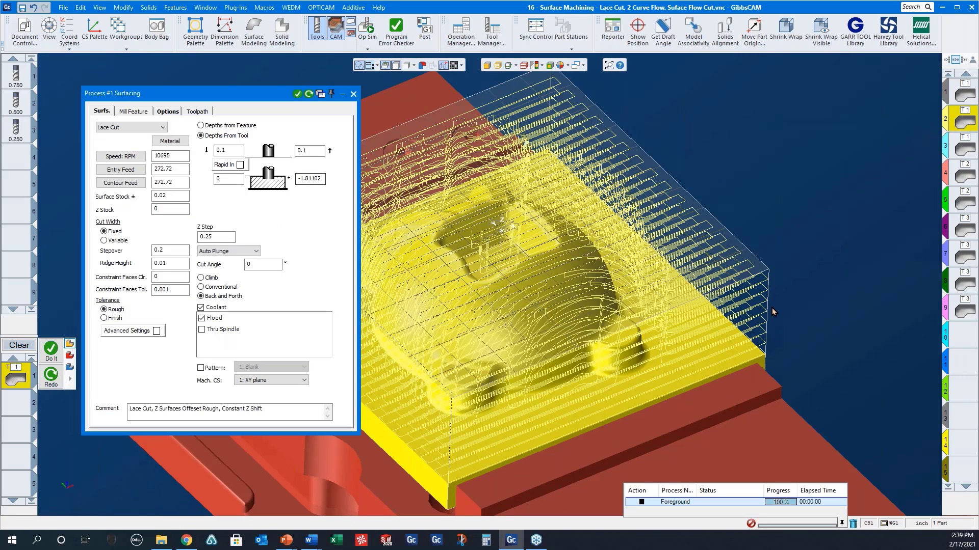
{"action": "left_click", "coordinate": [167, 112]}
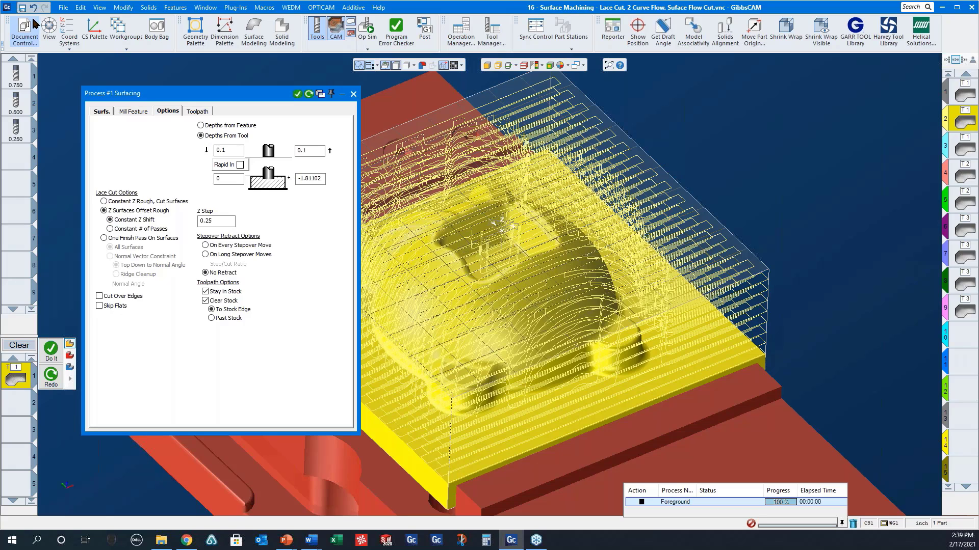
{"action": "left_click", "coordinate": [49, 28]}
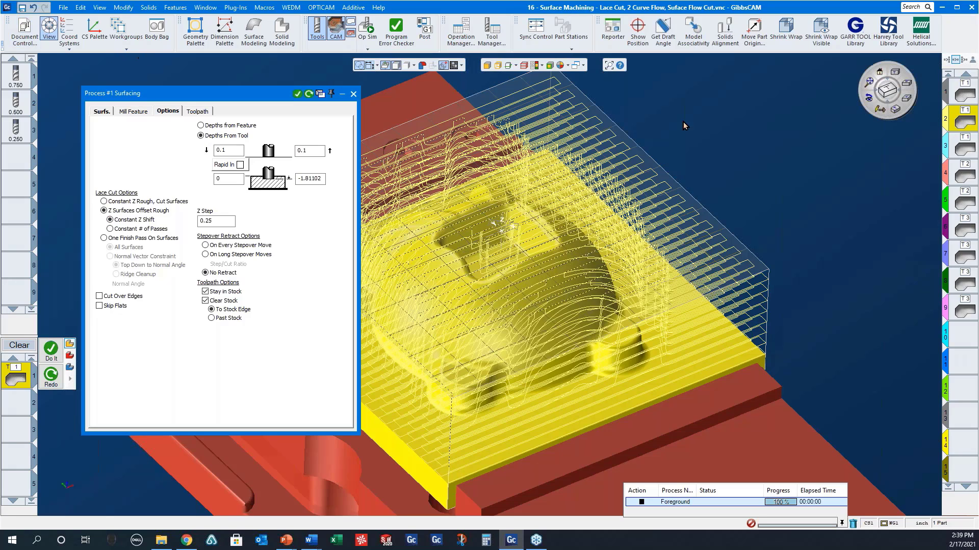
{"action": "left_click", "coordinate": [910, 87]}
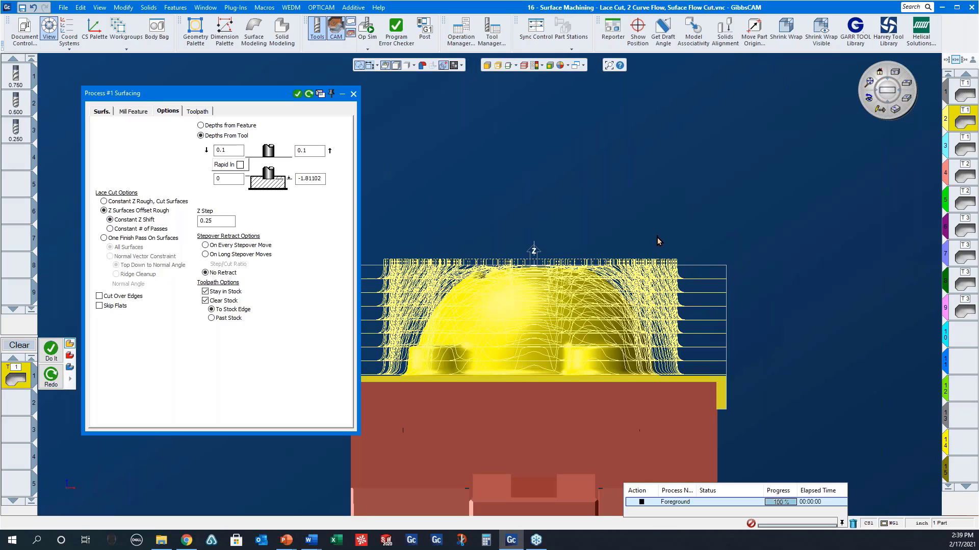
{"action": "left_click", "coordinate": [352, 94]}
{"action": "left_click", "coordinate": [895, 109]}
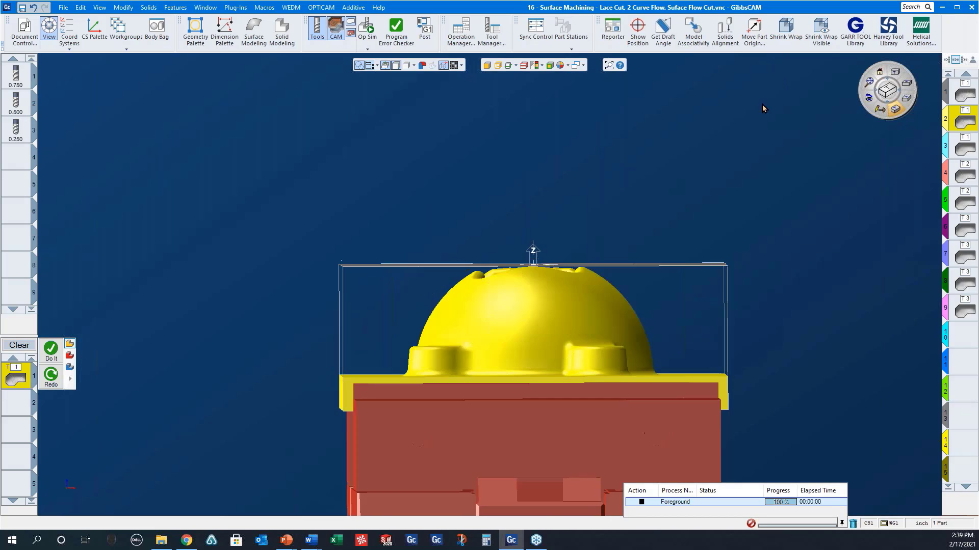
Simulate the second Lace Cut operation in Op Sim from the uncut stock, and close the simulation.
{"action": "left_click", "coordinate": [368, 28]}
{"action": "left_click", "coordinate": [798, 92]}
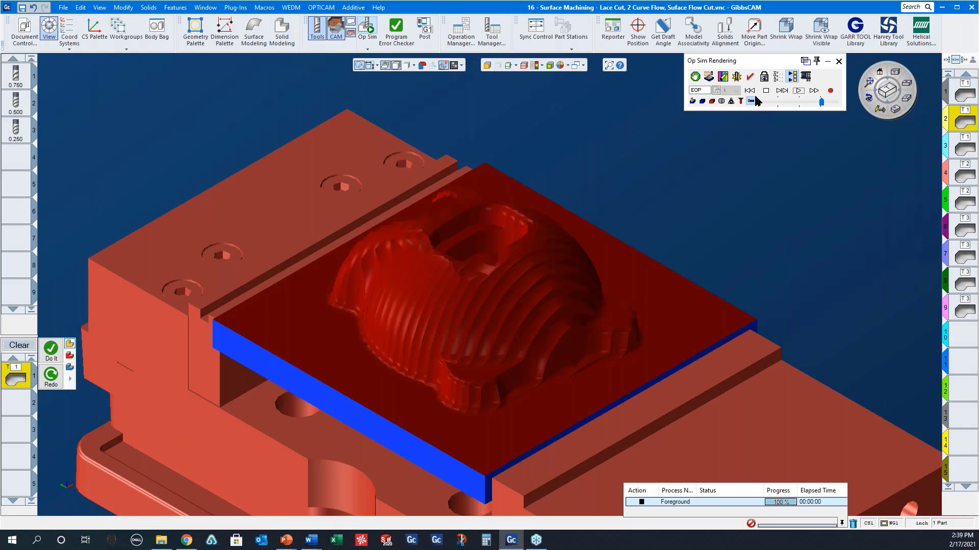
{"action": "left_click", "coordinate": [749, 91]}
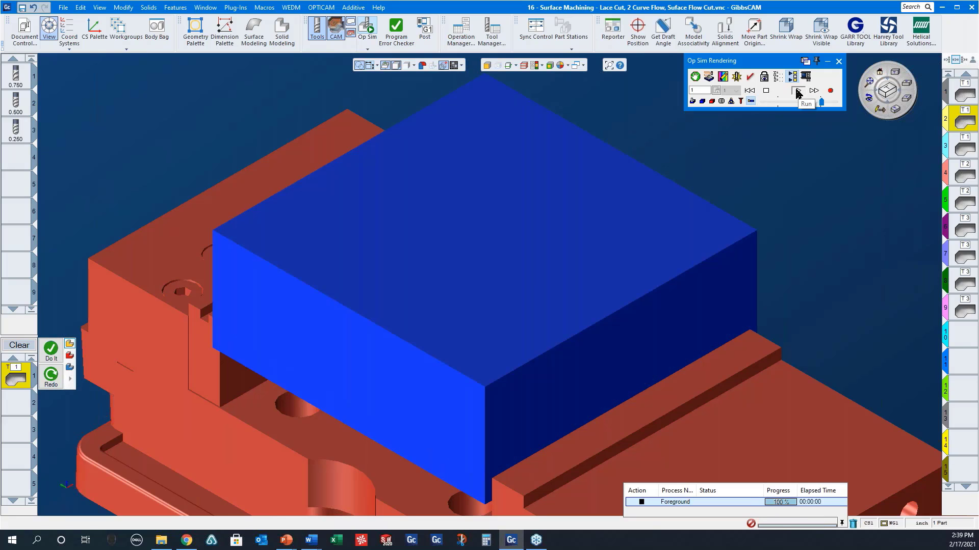
{"action": "left_click", "coordinate": [799, 92]}
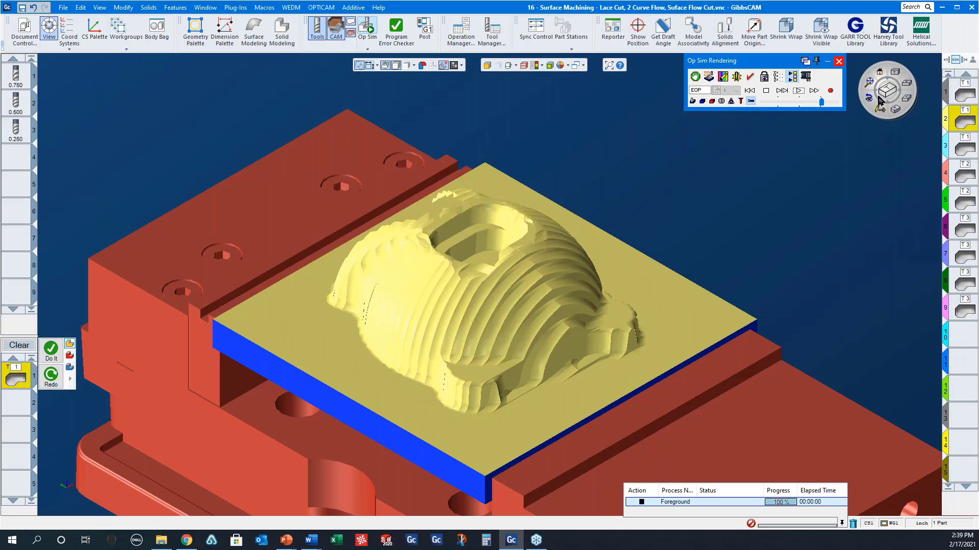
{"action": "left_click", "coordinate": [838, 61]}
Review the third operation's Constant # of Passes roughing options, and examine its toolpath side-on before returning to the isometric view.
{"action": "double_click", "coordinate": [964, 148]}
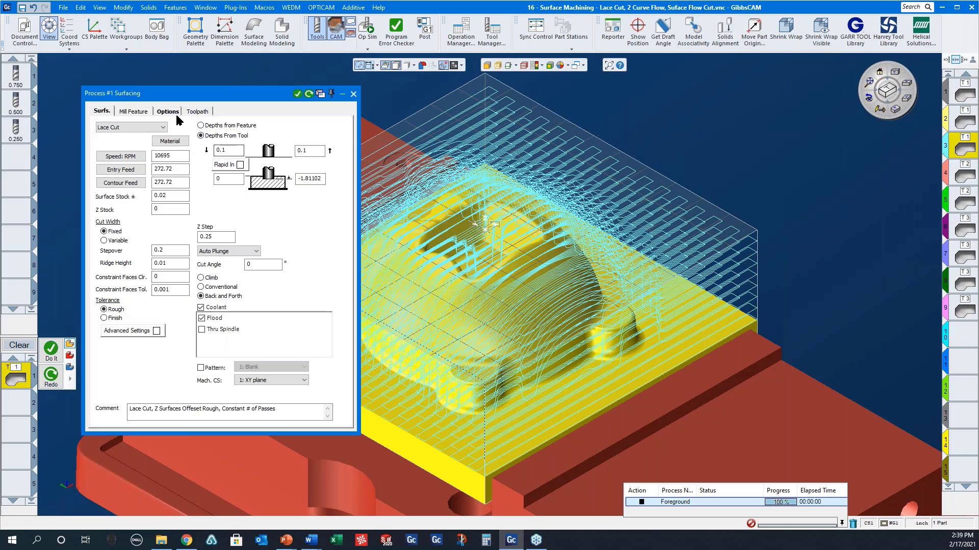
{"action": "left_click", "coordinate": [169, 111]}
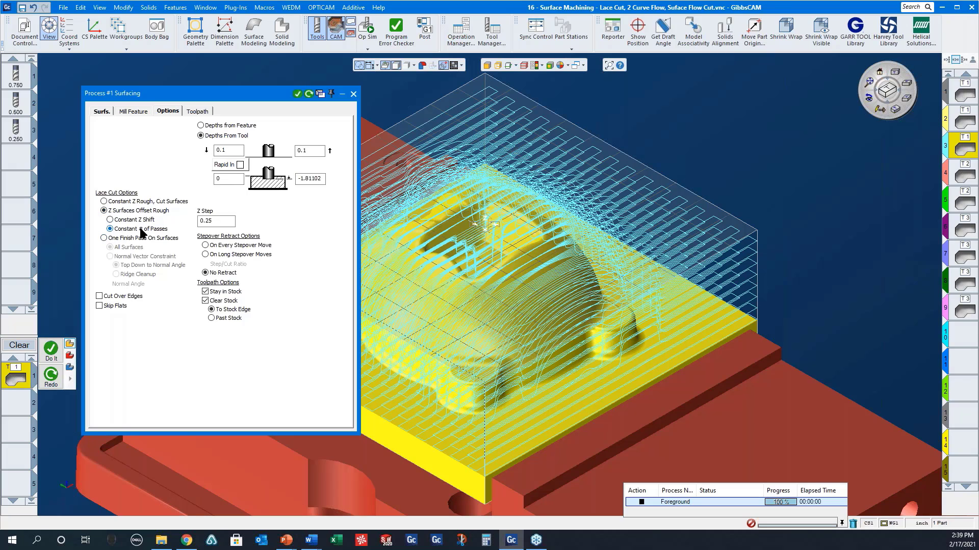
{"action": "left_click", "coordinate": [353, 94]}
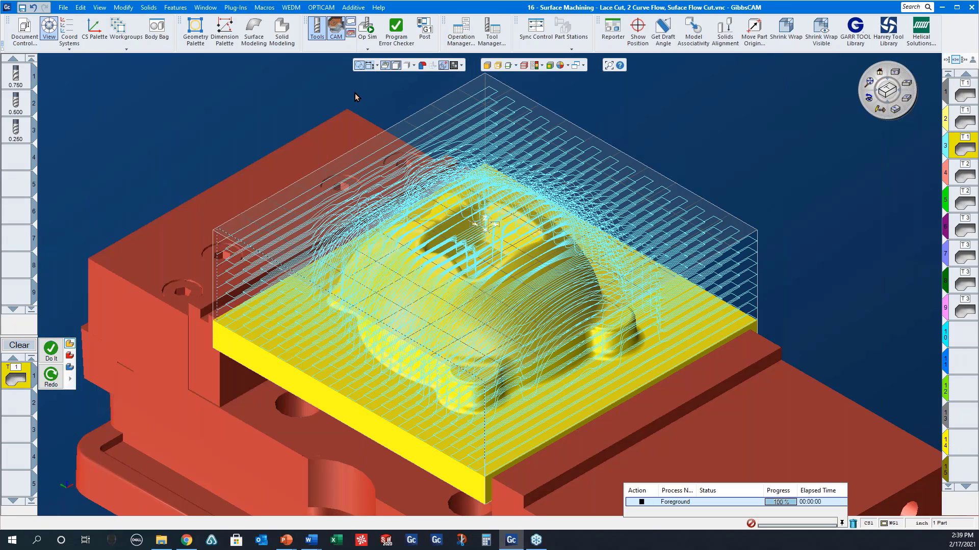
{"action": "left_click", "coordinate": [908, 84]}
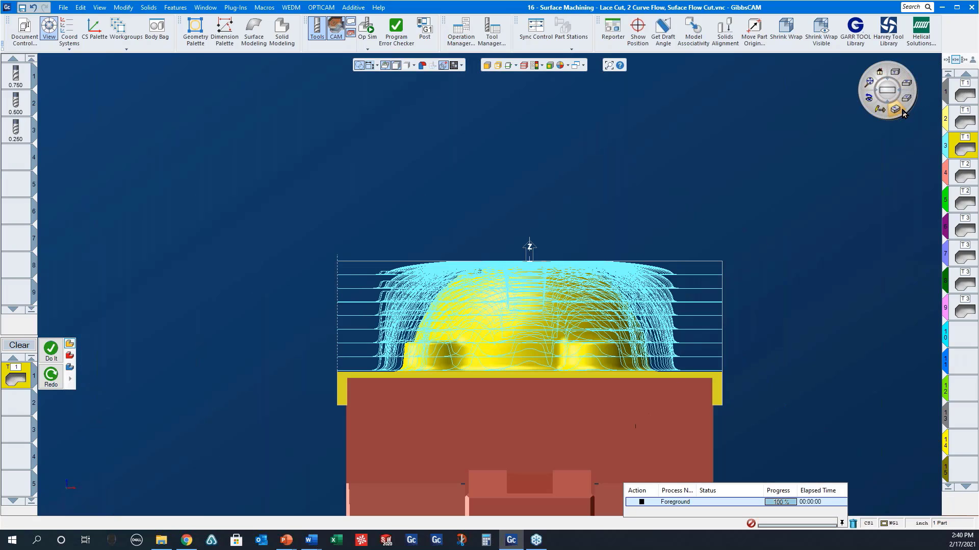
{"action": "left_click", "coordinate": [901, 110]}
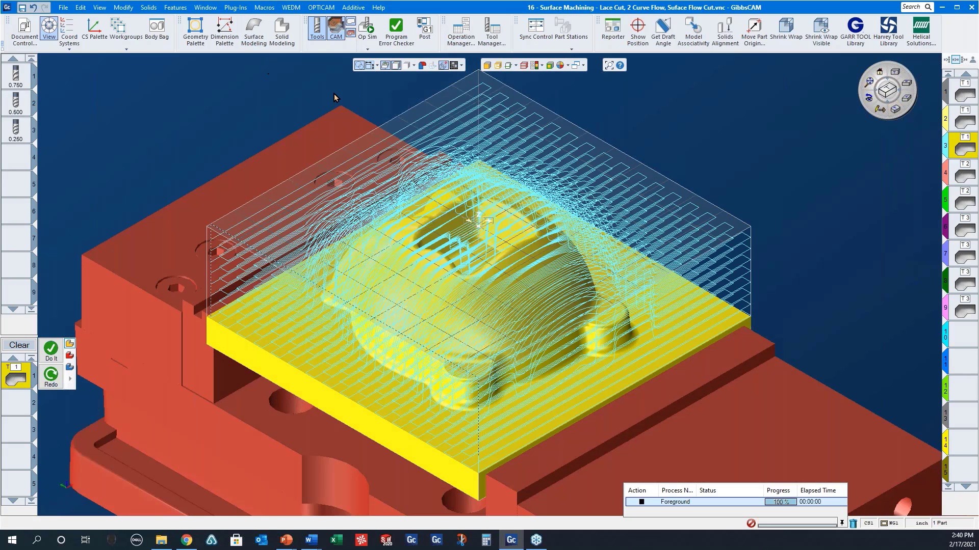
Simulate the third Lace Cut operation in Op Sim from the uncut stock at increased playback speed, and close the simulation.
{"action": "left_click", "coordinate": [369, 40]}
{"action": "left_click", "coordinate": [385, 67]}
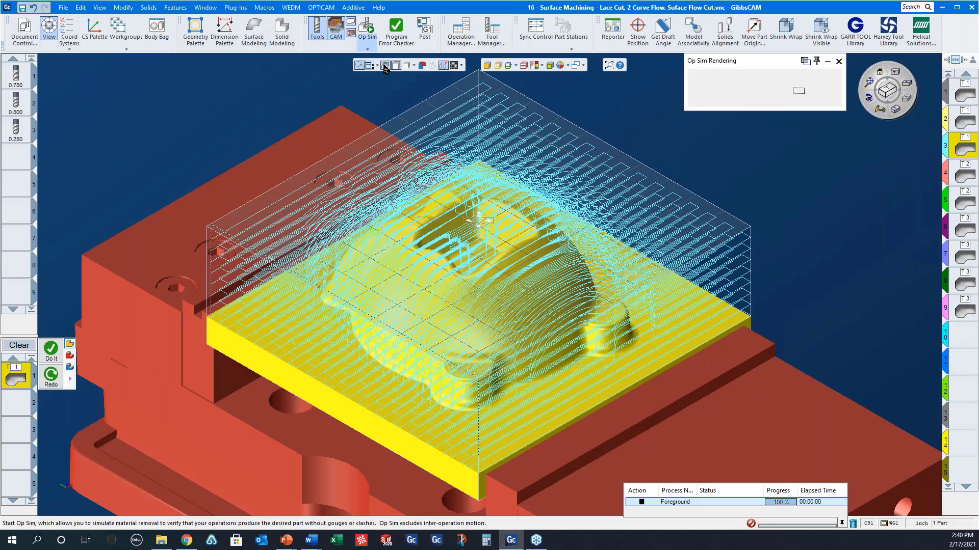
{"action": "left_click", "coordinate": [751, 92]}
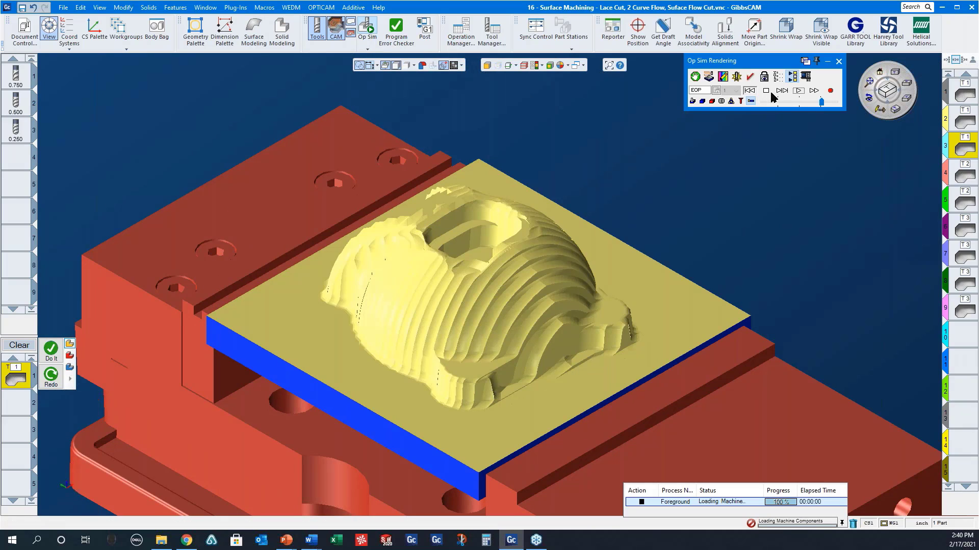
{"action": "left_click", "coordinate": [797, 92]}
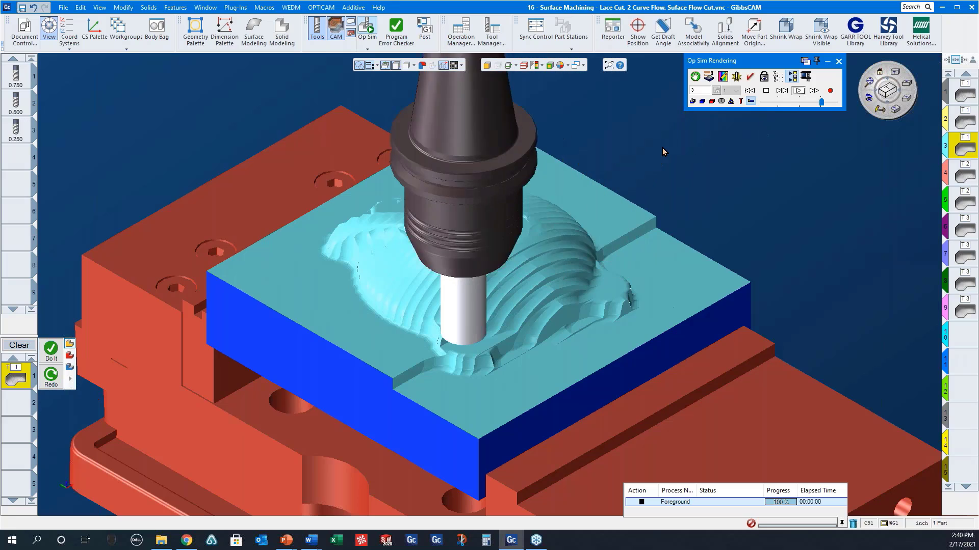
{"action": "left_click_drag", "start_coordinate": [821, 102], "coordinate": [829, 103]}
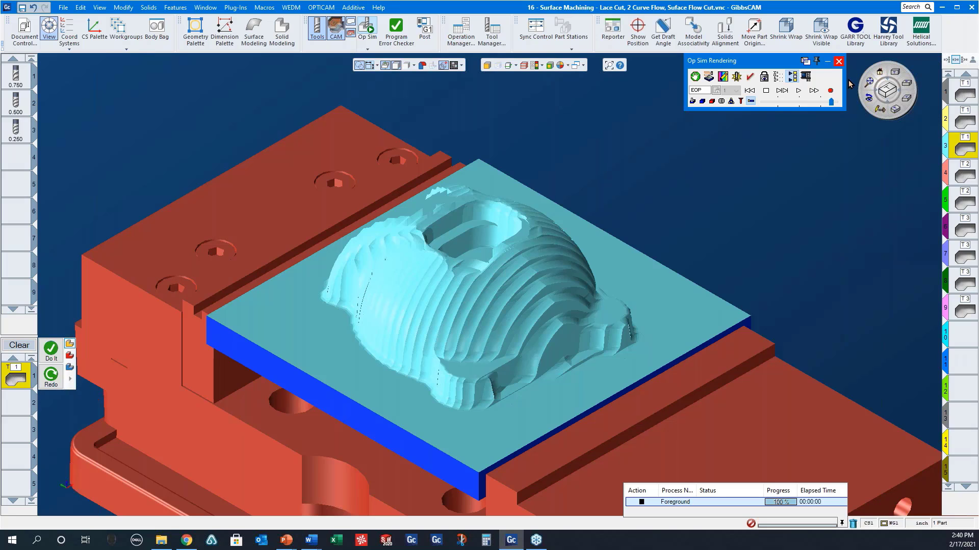
{"action": "left_click", "coordinate": [839, 62]}
Review the fourth operation's Lace Cut settings and its One Finish Pass On Surfaces options for All Surfaces.
{"action": "double_click", "coordinate": [961, 176]}
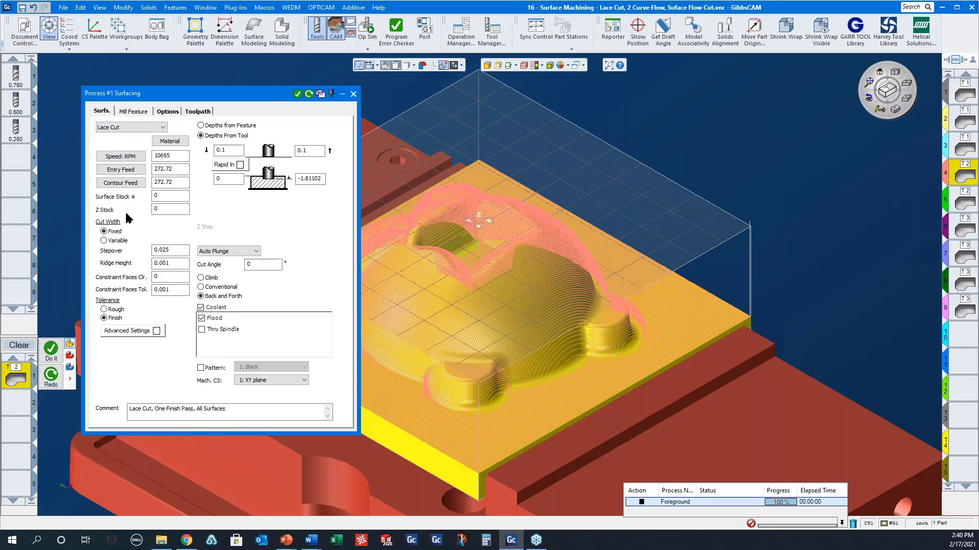
{"action": "left_click", "coordinate": [168, 112]}
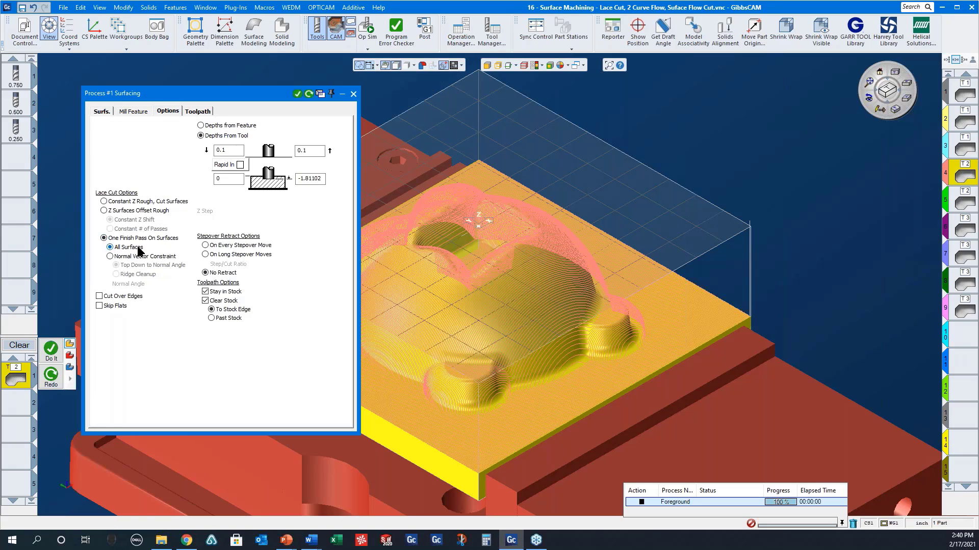
{"action": "left_click", "coordinate": [353, 93]}
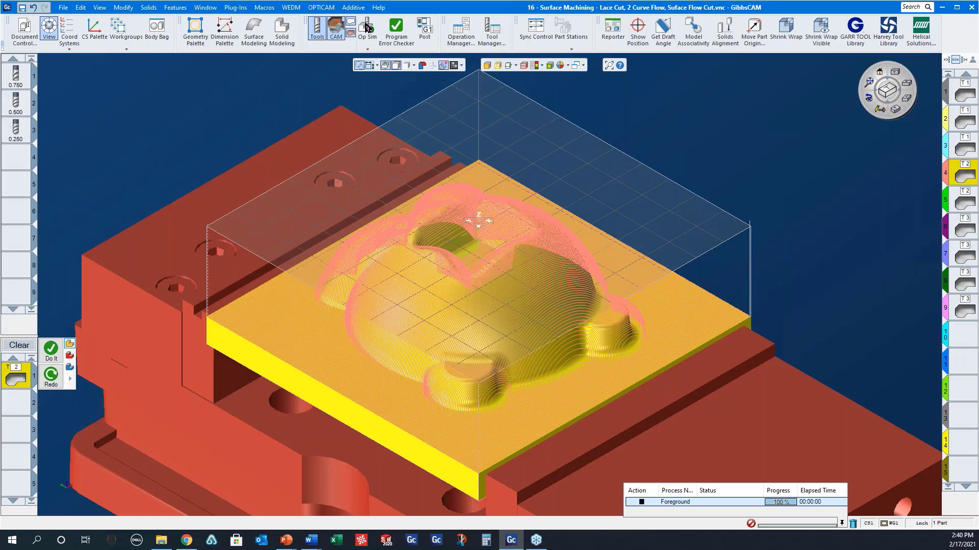
Switch the simulation from Op Sim to Tool Sim, simulate the fourth Lace Cut operation, and close the simulation.
{"action": "left_click", "coordinate": [368, 33]}
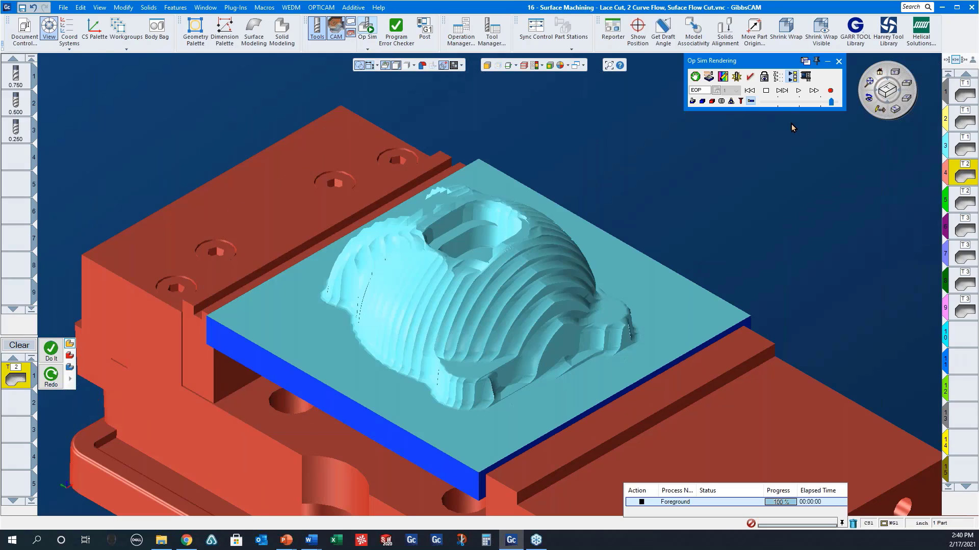
{"action": "left_click", "coordinate": [747, 91]}
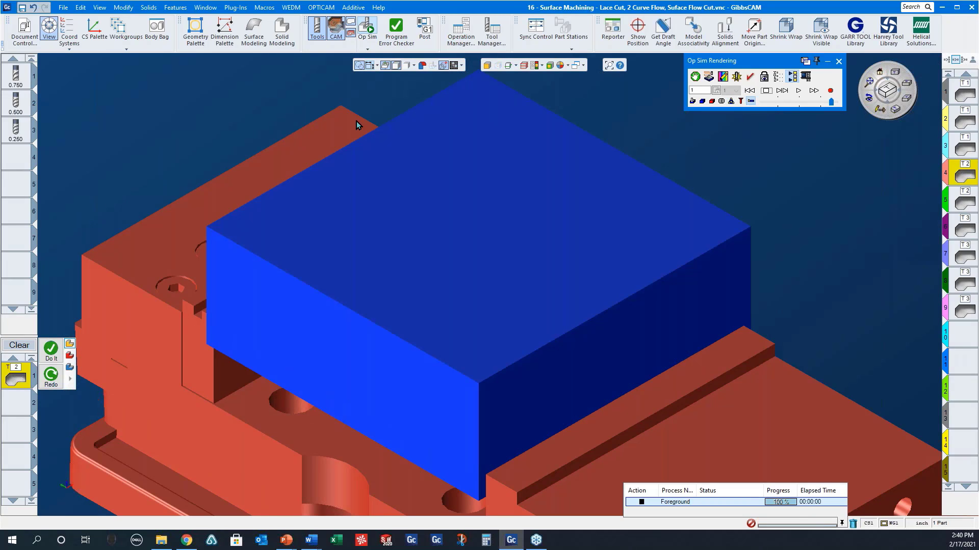
{"action": "left_click", "coordinate": [368, 49]}
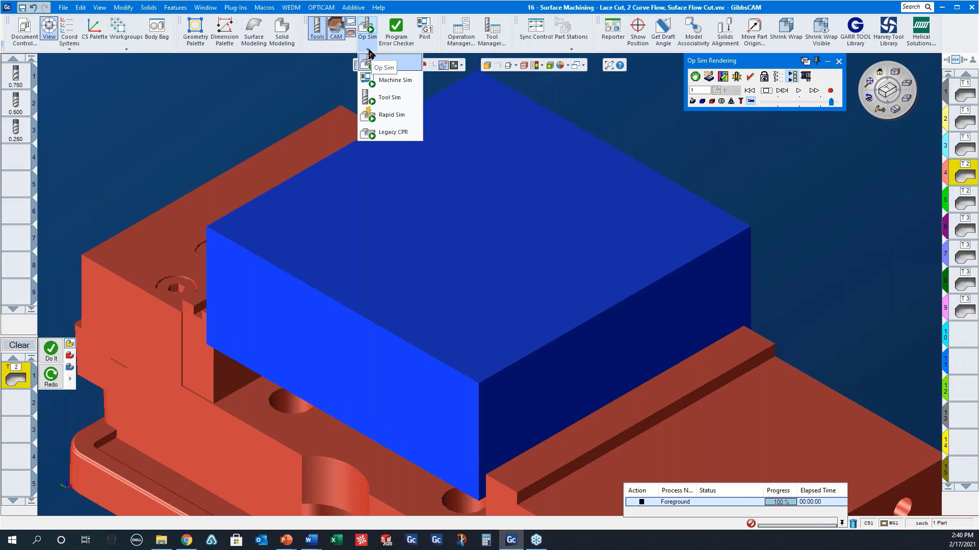
{"action": "left_click", "coordinate": [388, 97]}
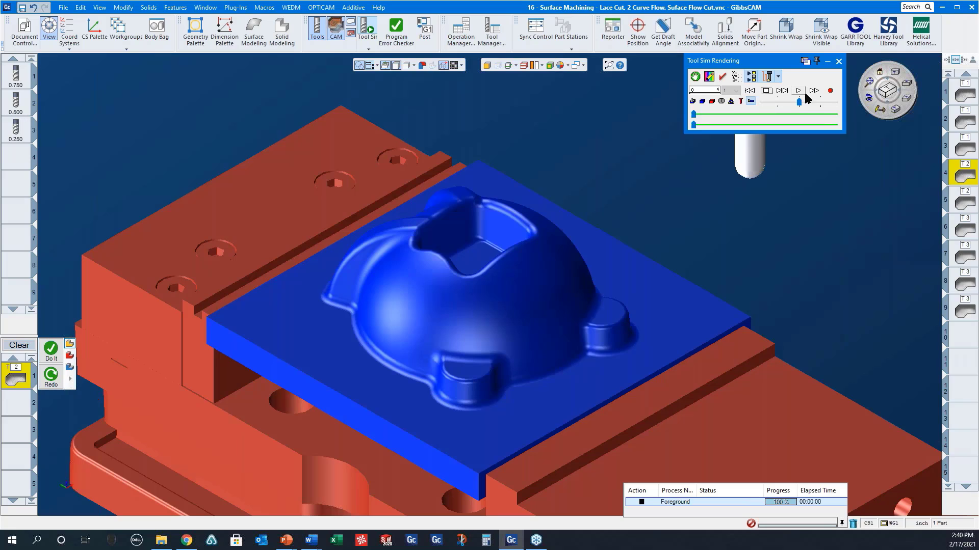
{"action": "left_click", "coordinate": [799, 92]}
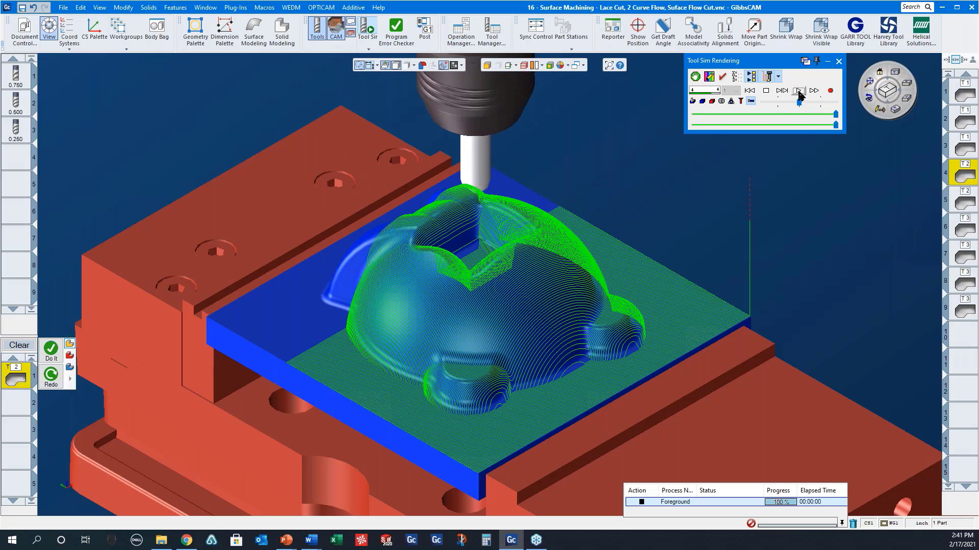
{"action": "left_click", "coordinate": [839, 61]}
Review the fifth operation's Normal Vector Constraint and Ridge Cleanup options, and examine its toolpath from a slightly rotated angle.
{"action": "left_click", "coordinate": [965, 201]}
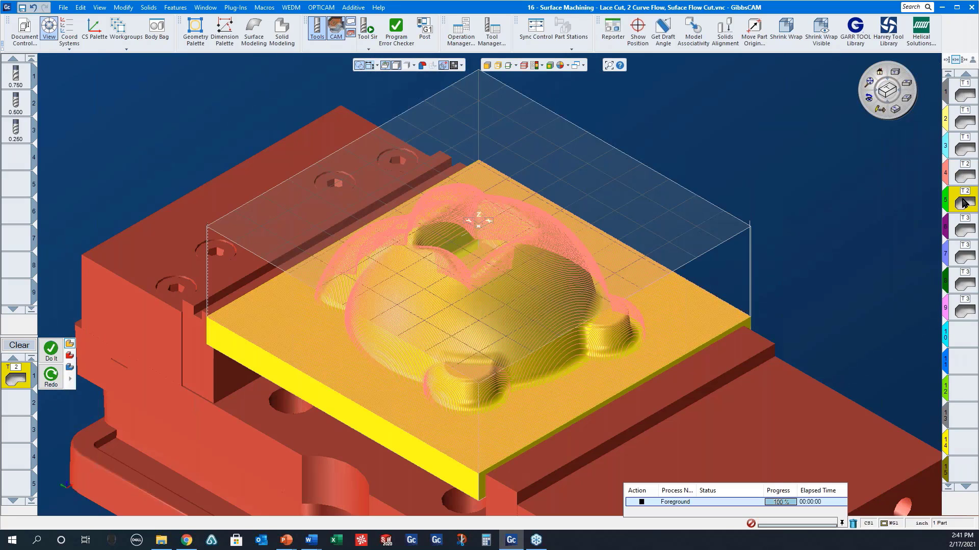
{"action": "double_click", "coordinate": [964, 201]}
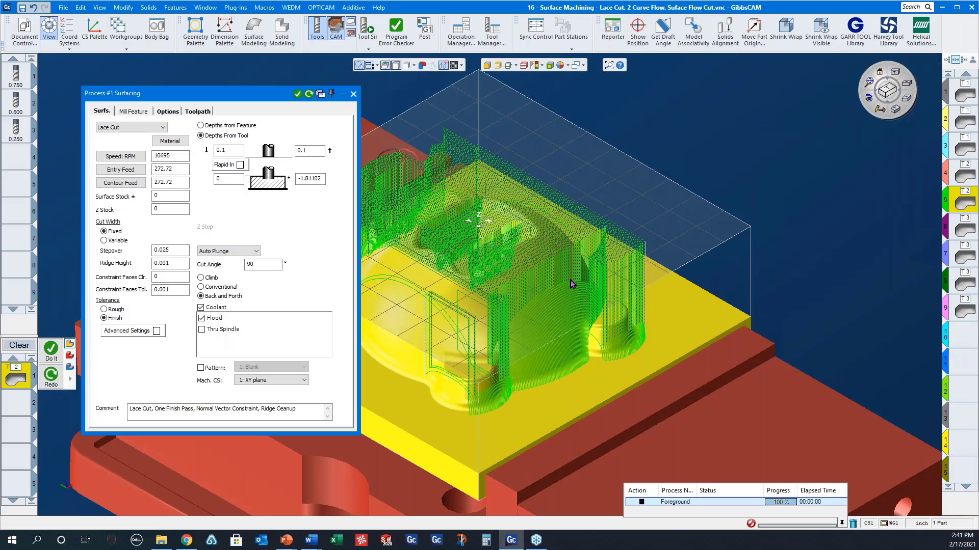
{"action": "middle_click_drag", "start_coordinate": [594, 302], "coordinate": [595, 349]}
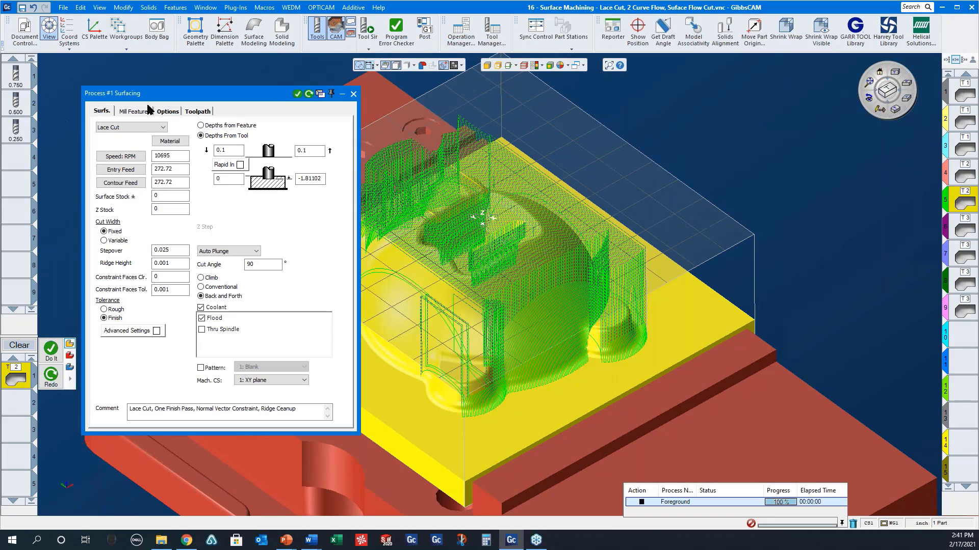
{"action": "left_click", "coordinate": [167, 112]}
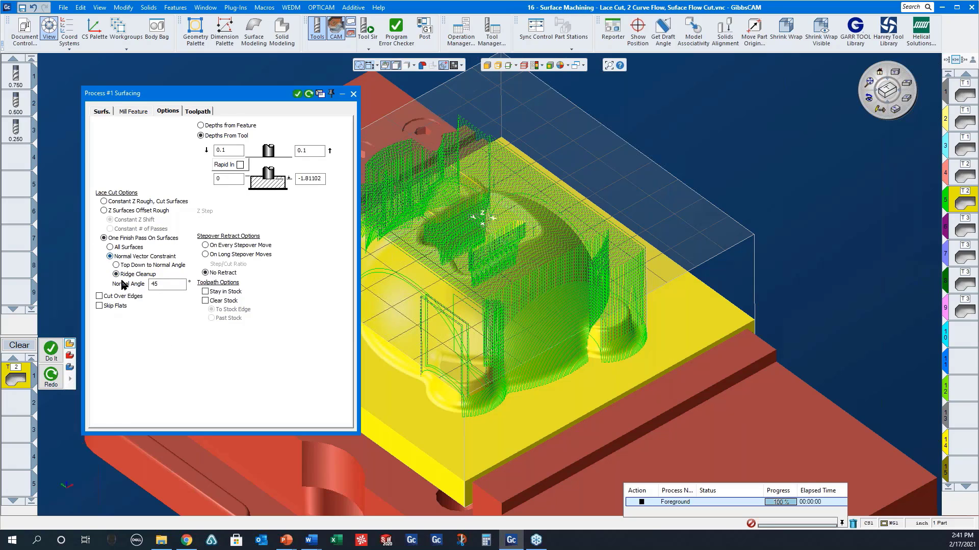
{"action": "left_click", "coordinate": [352, 95]}
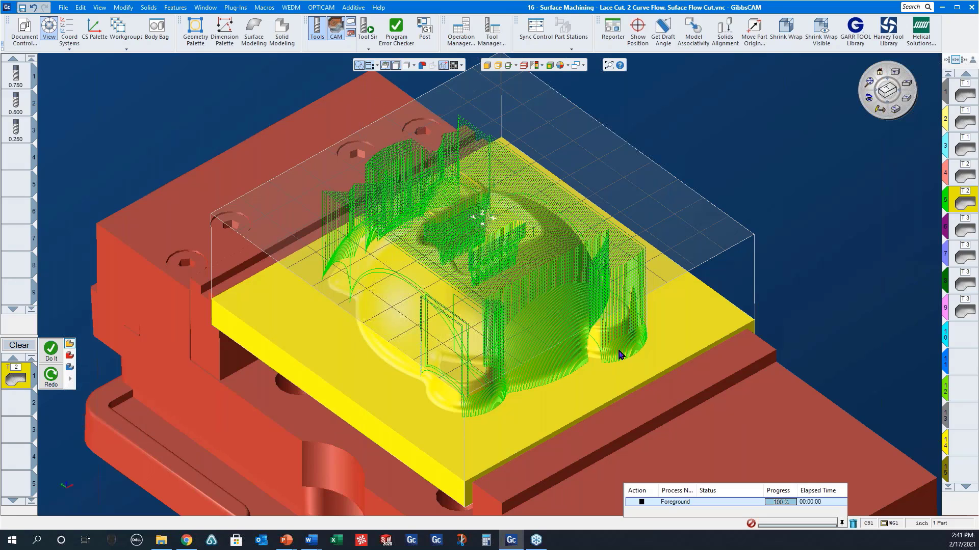
{"action": "mouse_move", "coordinate": [622, 303]}
{"action": "middle_mouse_down"}
{"action": "mouse_move", "coordinate": [714, 388]}
{"action": "mouse_move", "coordinate": [629, 285]}
{"action": "middle_mouse_up"}
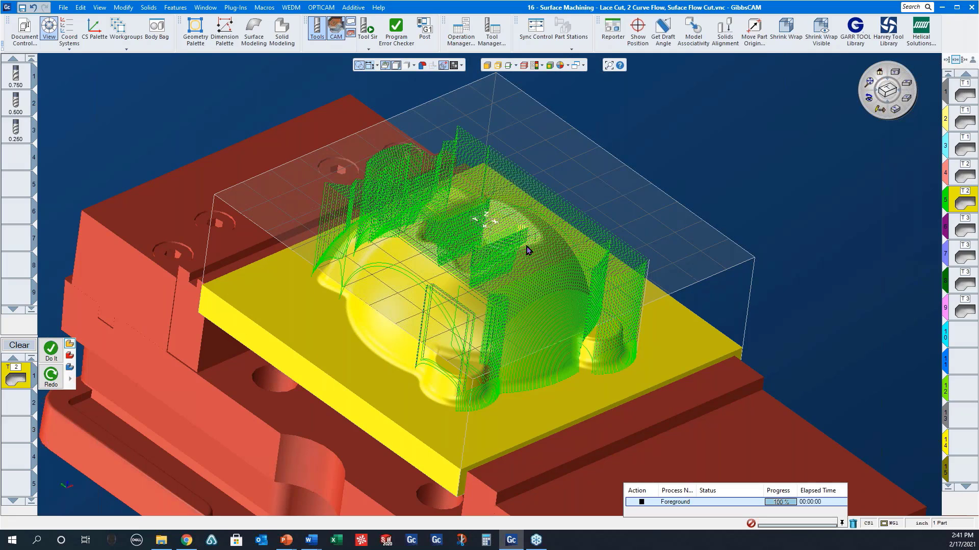
Simulate the fifth Lace Cut operation in Tool Sim, and close the simulation.
{"action": "left_click", "coordinate": [371, 33]}
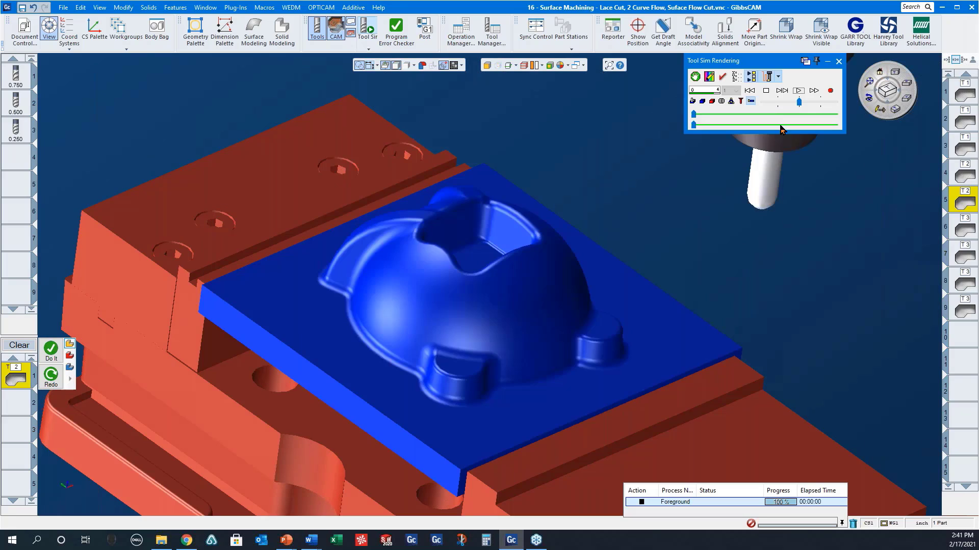
{"action": "left_click", "coordinate": [798, 91]}
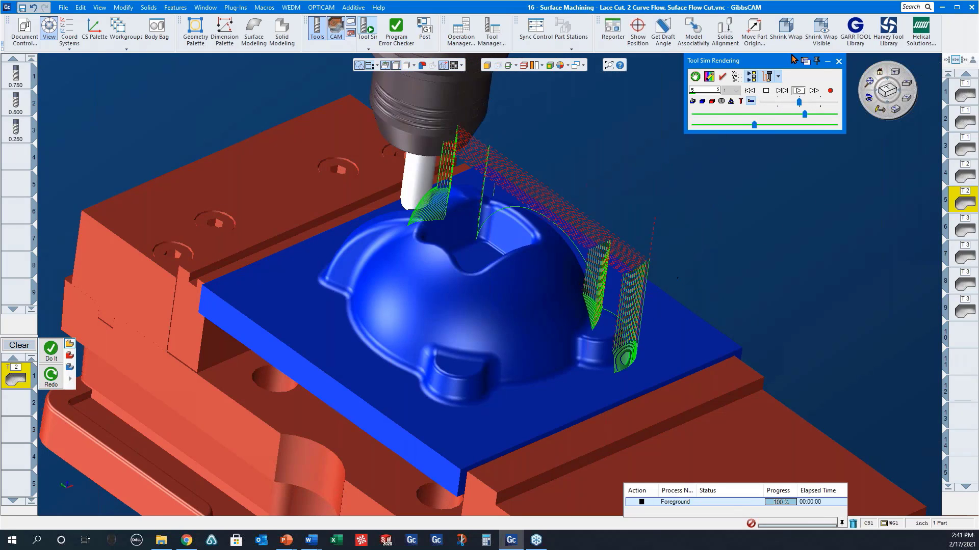
{"action": "left_click", "coordinate": [798, 92]}
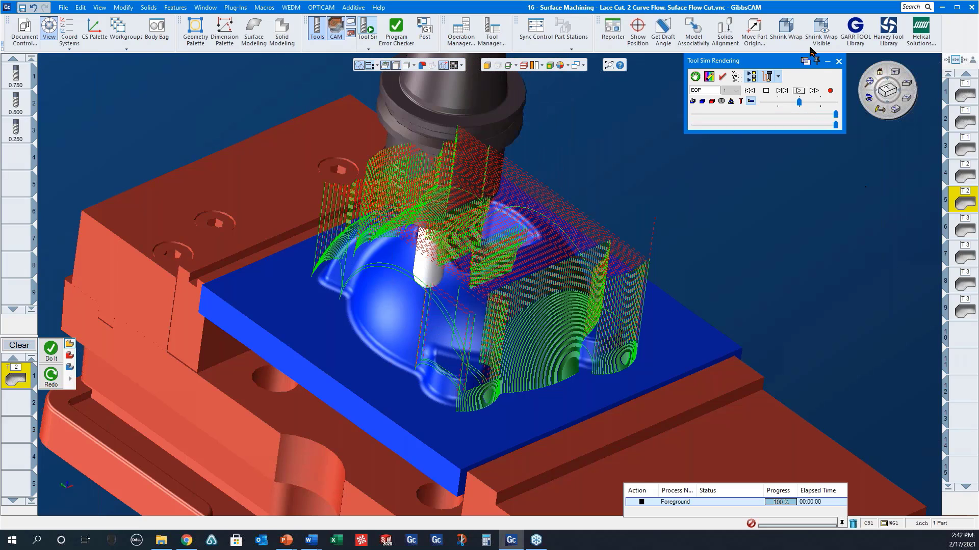
{"action": "left_click", "coordinate": [838, 61]}
Review the sixth operation's Surface Flow Cut settings, and examine its toolpath up close around the pocket rim.
{"action": "double_click", "coordinate": [966, 234]}
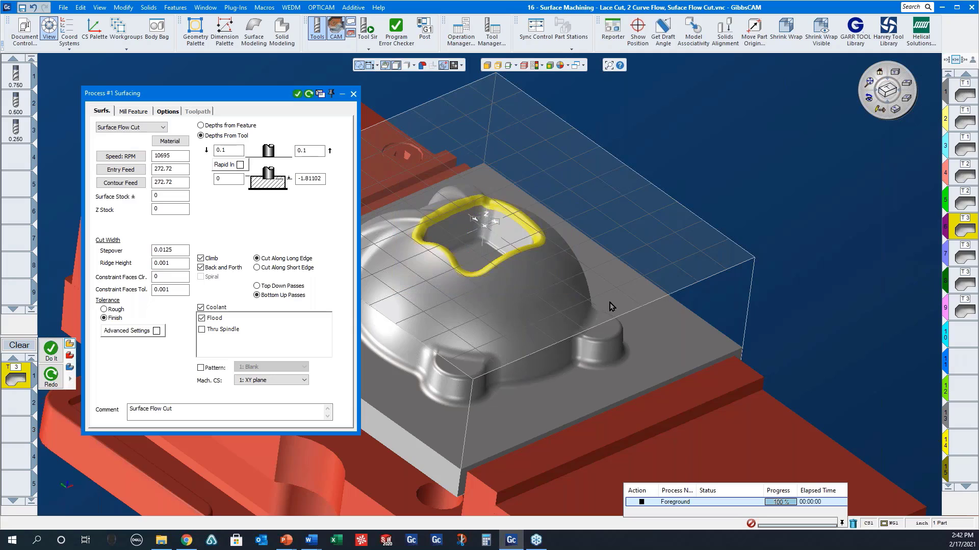
{"action": "scroll", "coordinate": [483, 200], "scroll_direction": "up", "scroll_amount": 5}
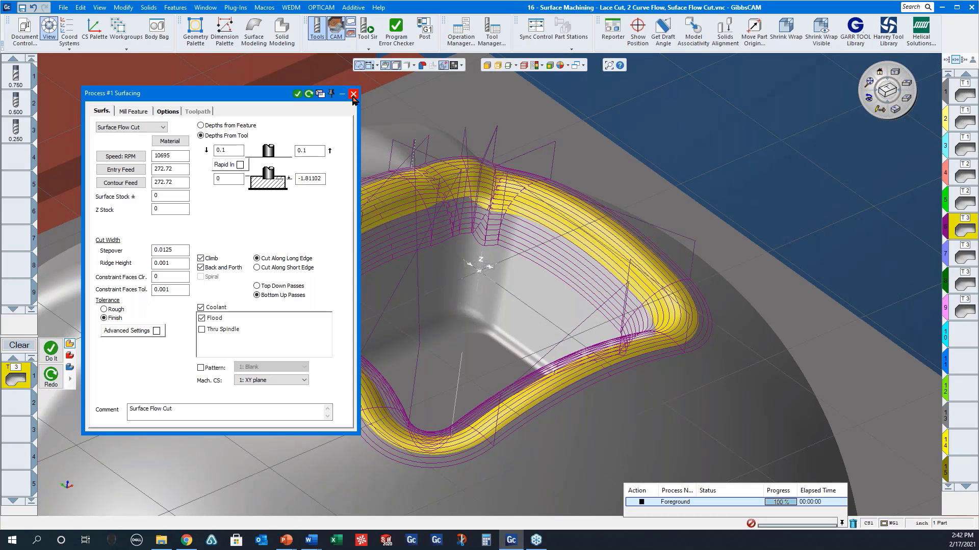
{"action": "left_click", "coordinate": [352, 95]}
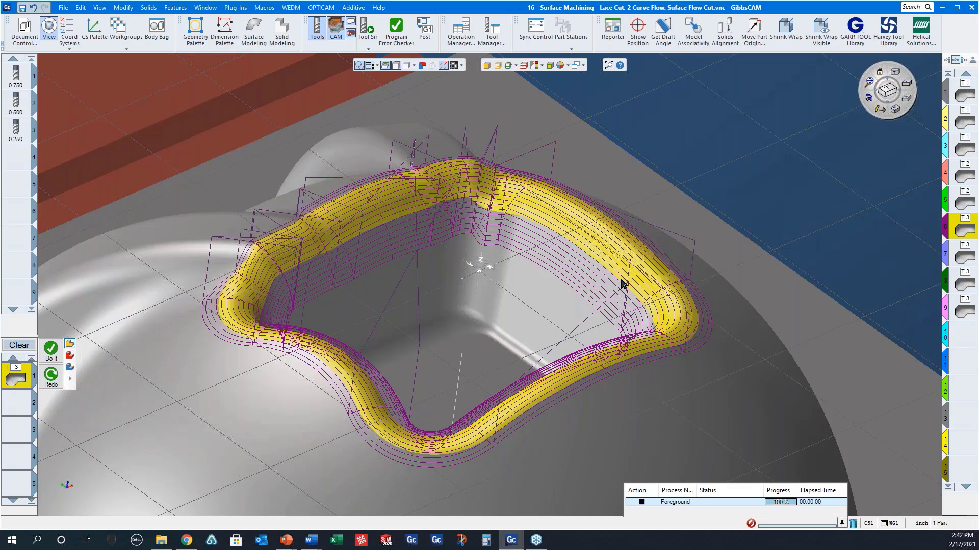
Clear the current face selection, and use Select Fillets on one side of the pocket rim.
{"action": "right_click", "coordinate": [596, 241]}
{"action": "mouse_move", "coordinate": [651, 429]}
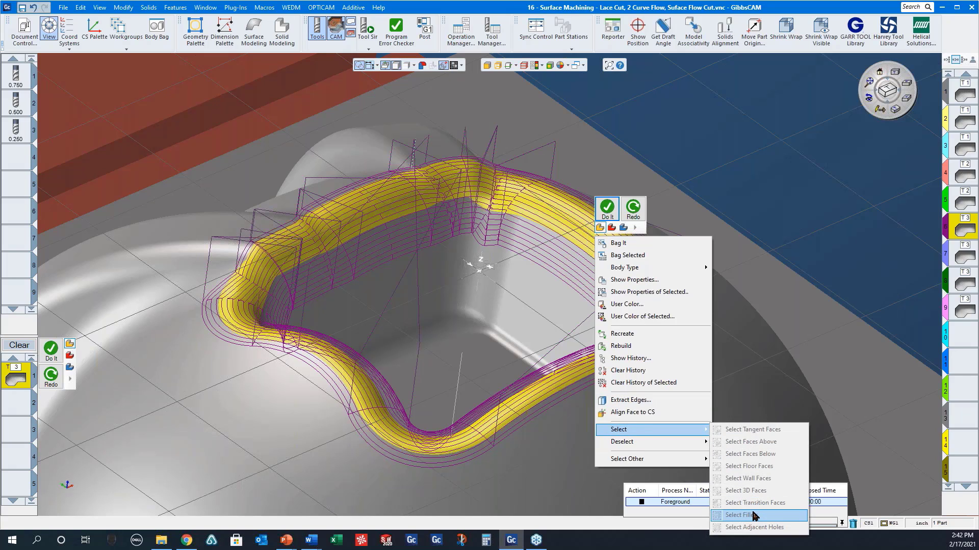
{"action": "left_click", "coordinate": [797, 165]}
{"action": "left_click", "coordinate": [797, 164]}
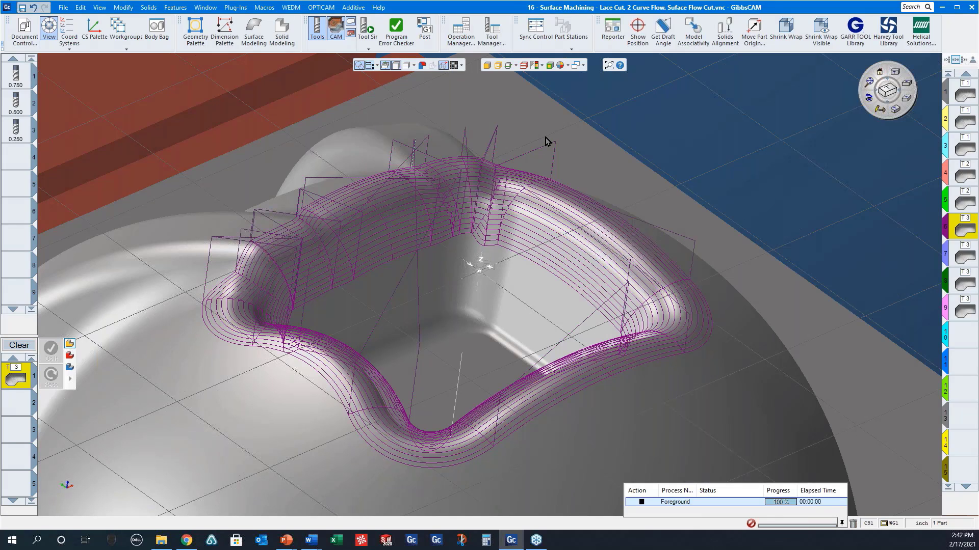
{"action": "right_click", "coordinate": [601, 255]}
{"action": "mouse_move", "coordinate": [679, 447]}
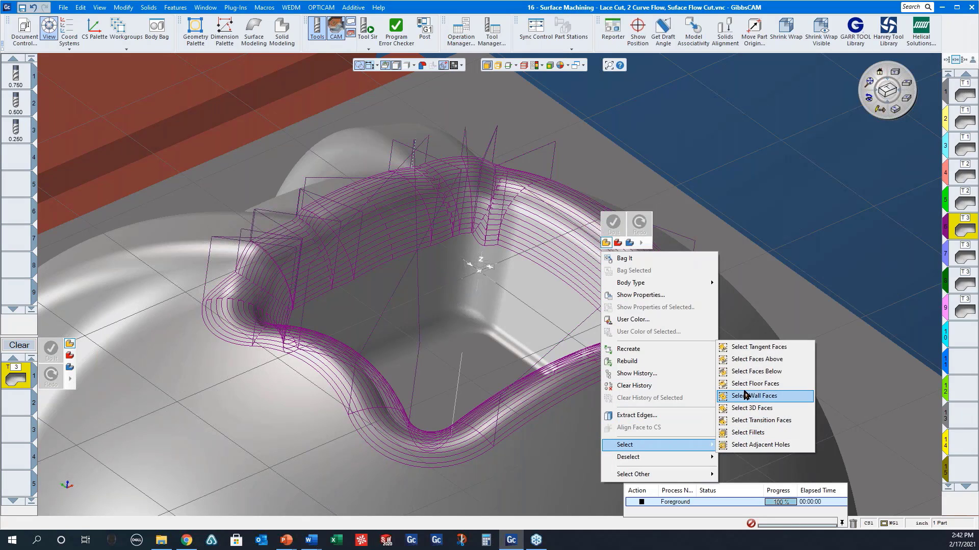
{"action": "left_click", "coordinate": [760, 433]}
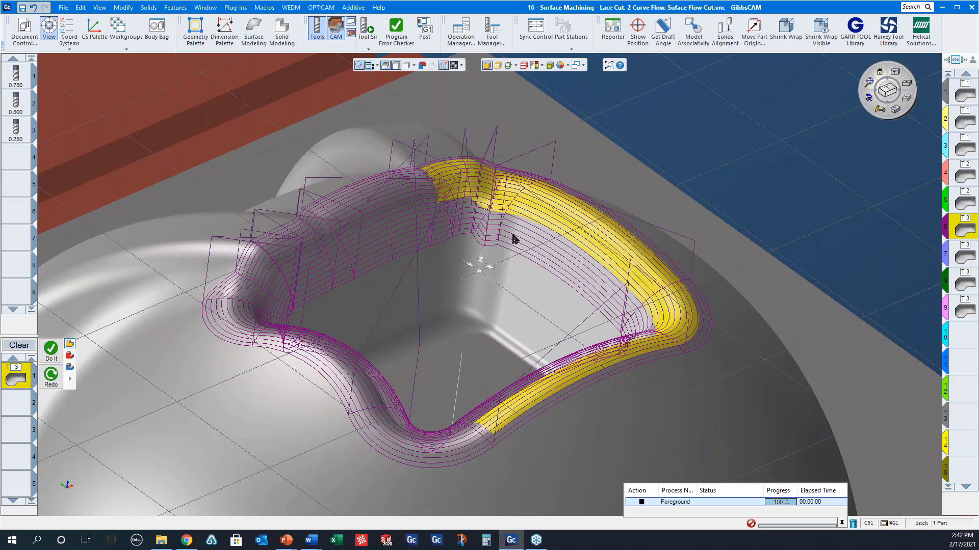
Add the fillets along the opposite side of the pocket rim to the selection with Select Fillets.
{"action": "middle_click_drag", "start_coordinate": [485, 236], "coordinate": [357, 270]}
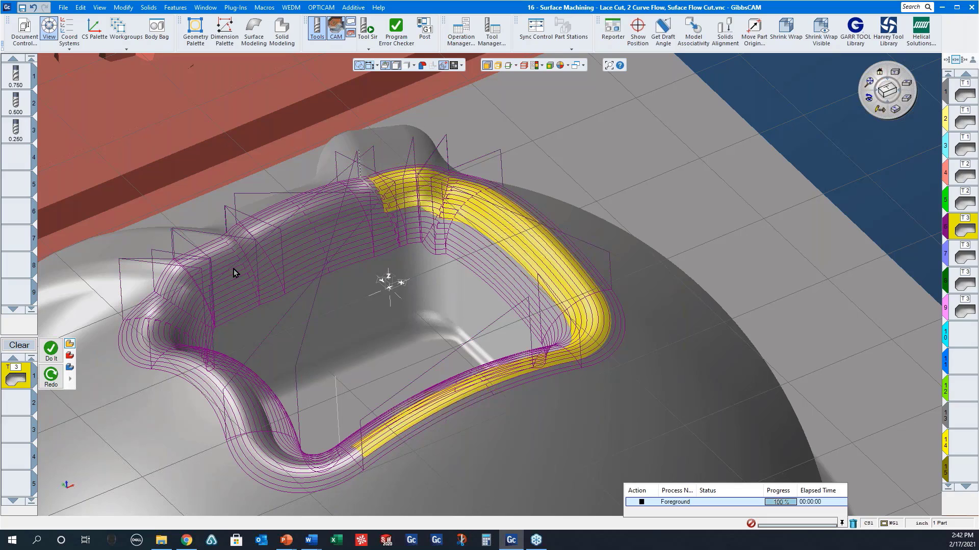
{"action": "right_click", "coordinate": [261, 231]}
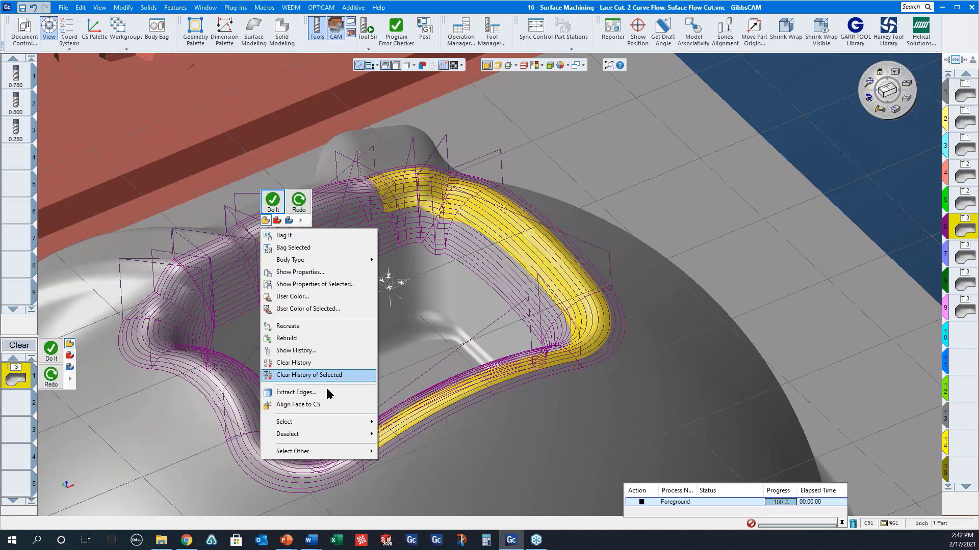
{"action": "mouse_move", "coordinate": [306, 422]}
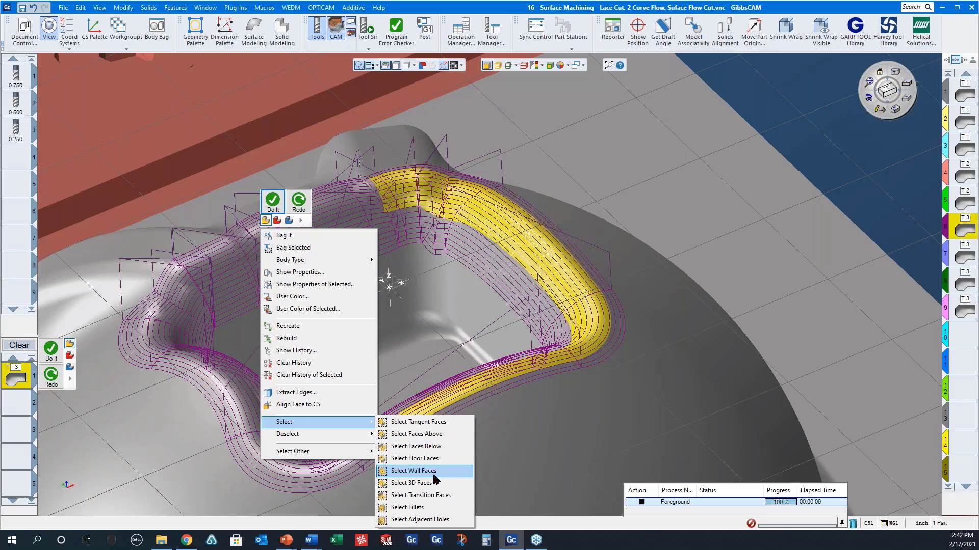
{"action": "left_click", "coordinate": [424, 508]}
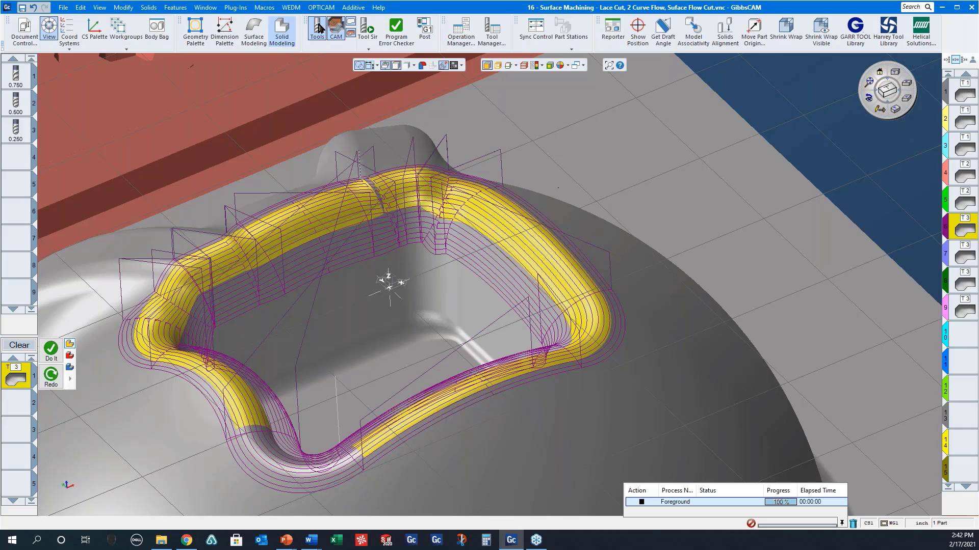
Regenerate the Surface Flow Cut operation from the partial rim selection, and examine the toolpath around the pocket.
{"action": "left_click", "coordinate": [368, 49]}
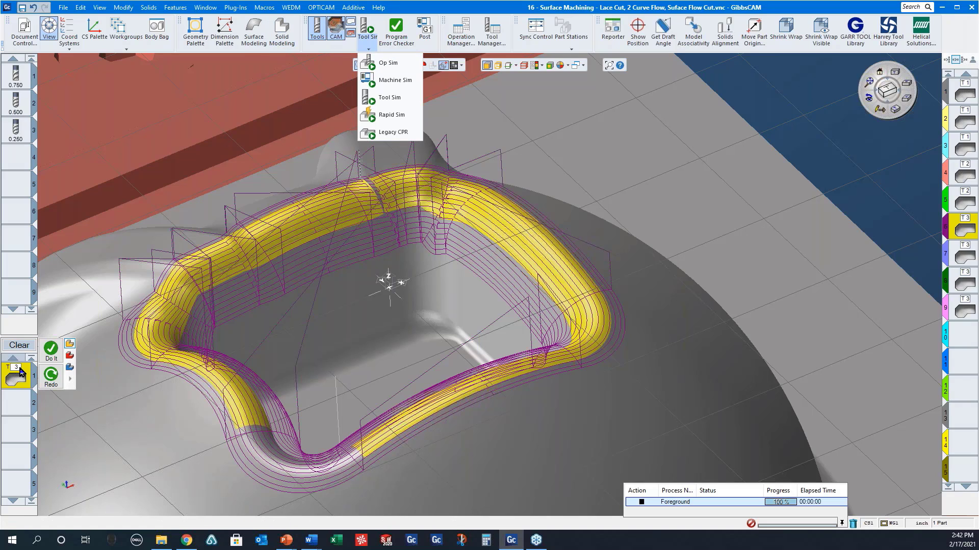
{"action": "left_click", "coordinate": [51, 377]}
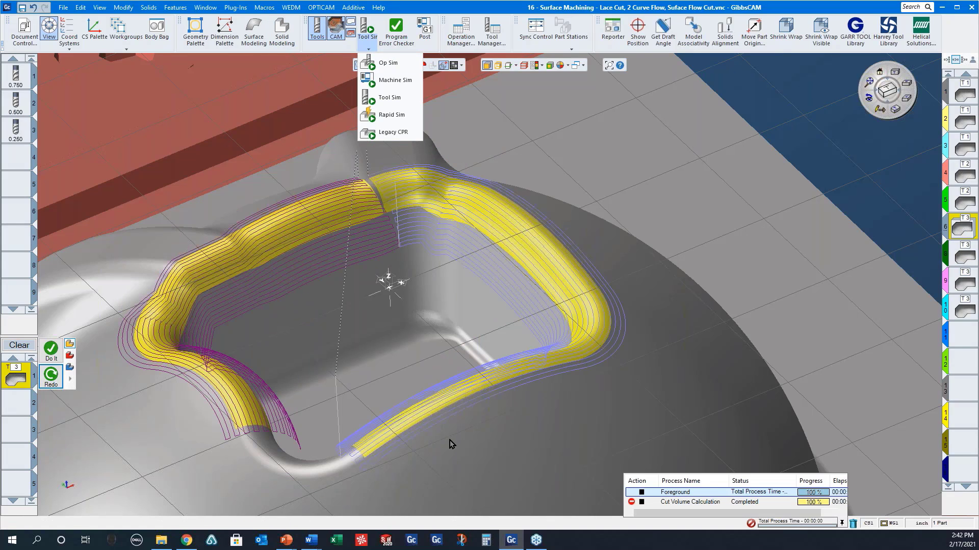
{"action": "middle_click_drag", "start_coordinate": [618, 355], "coordinate": [665, 222]}
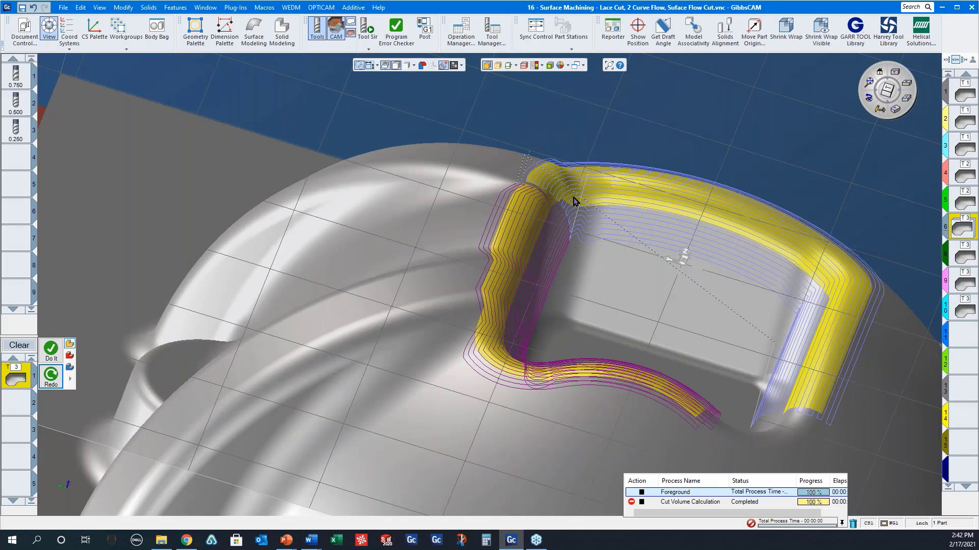
{"action": "middle_click_drag", "start_coordinate": [819, 462], "coordinate": [159, 367]}
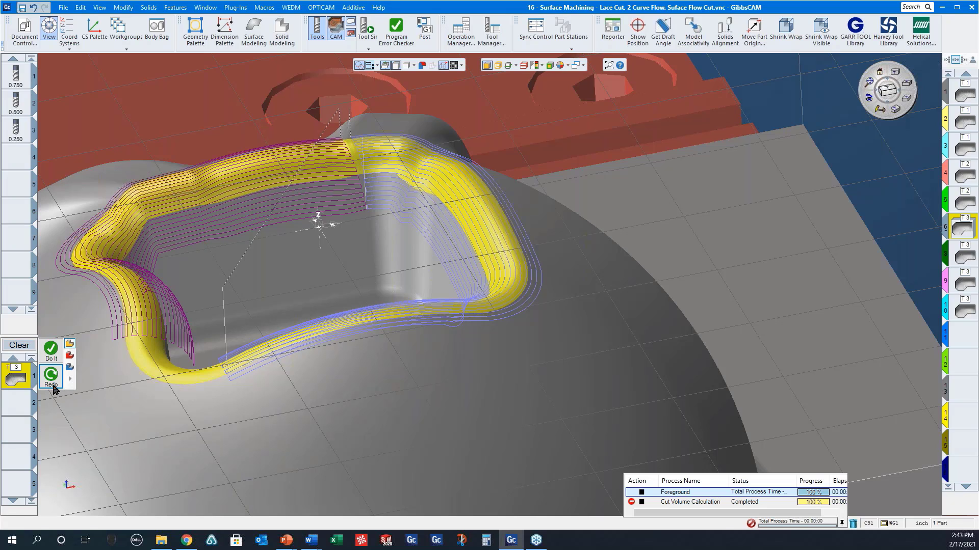
Regenerate the Surface Flow Cut operation with the entire pocket rim selected, and examine its toolpath.
{"action": "left_click", "coordinate": [52, 380]}
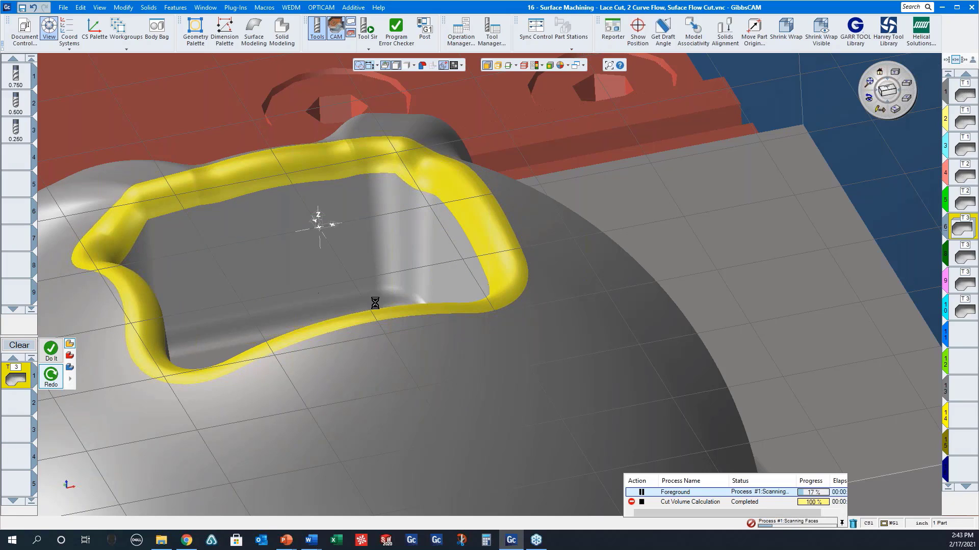
{"action": "middle_click_drag", "start_coordinate": [356, 245], "coordinate": [703, 404]}
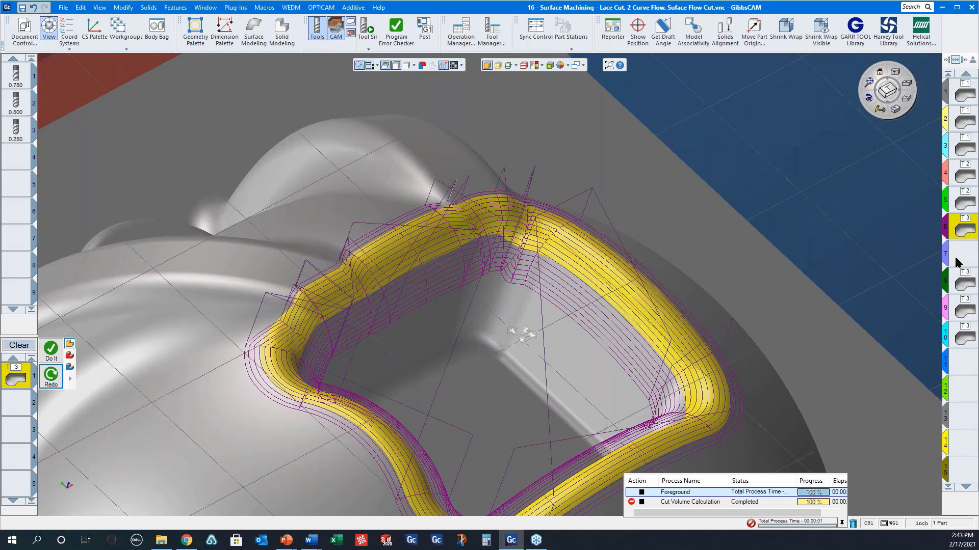
Review the partial-rim Surface Flow Cut operation, and examine the 2 Curve Flow operation's settings and toolpath around the pocket rim.
{"action": "double_click", "coordinate": [965, 288]}
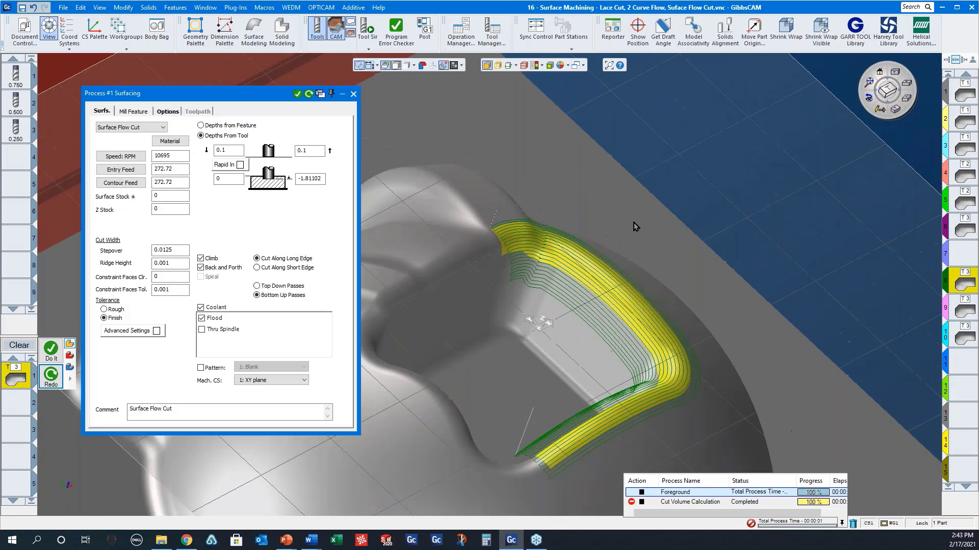
{"action": "double_click", "coordinate": [964, 313]}
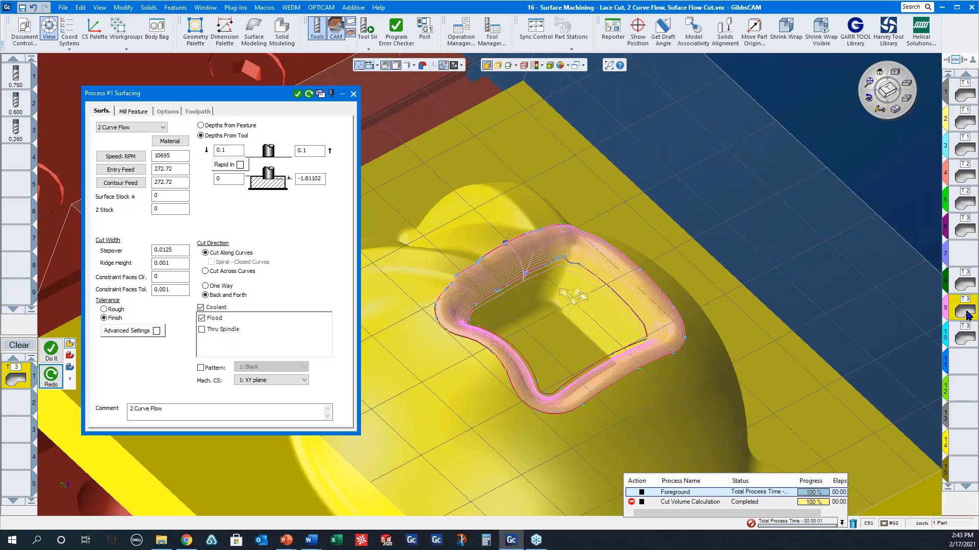
{"action": "middle_click_drag", "start_coordinate": [694, 319], "coordinate": [474, 197]}
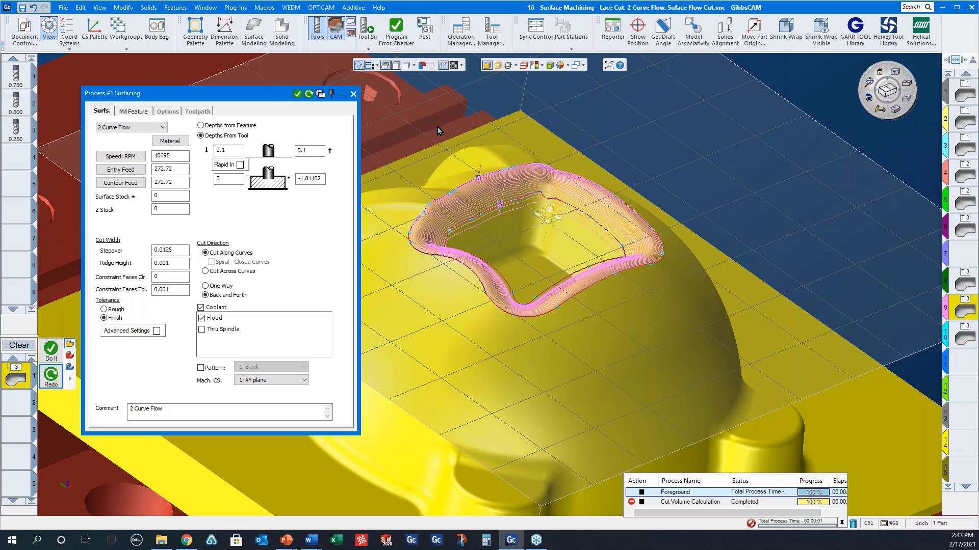
{"action": "left_click_drag", "start_coordinate": [438, 127], "coordinate": [667, 362]}
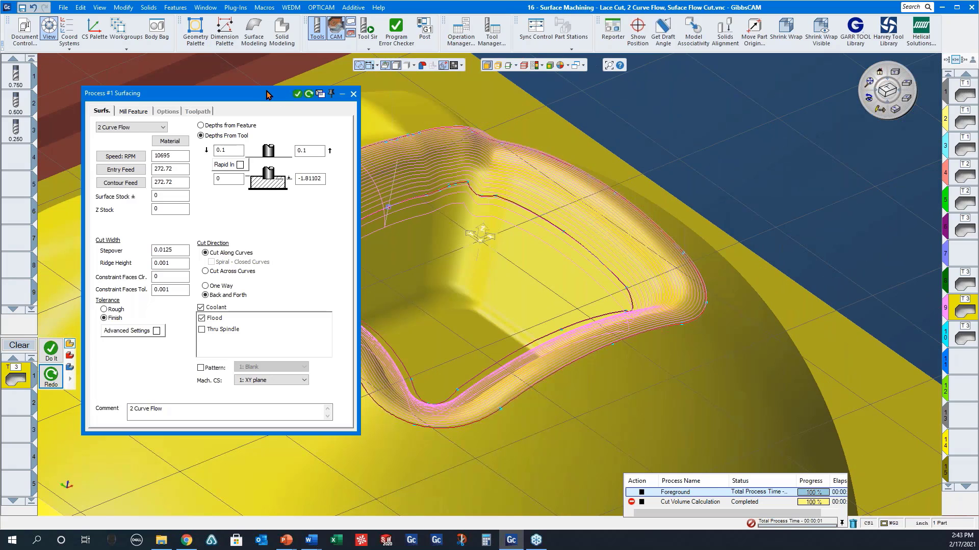
{"action": "left_click_drag", "start_coordinate": [266, 94], "coordinate": [3, 270]}
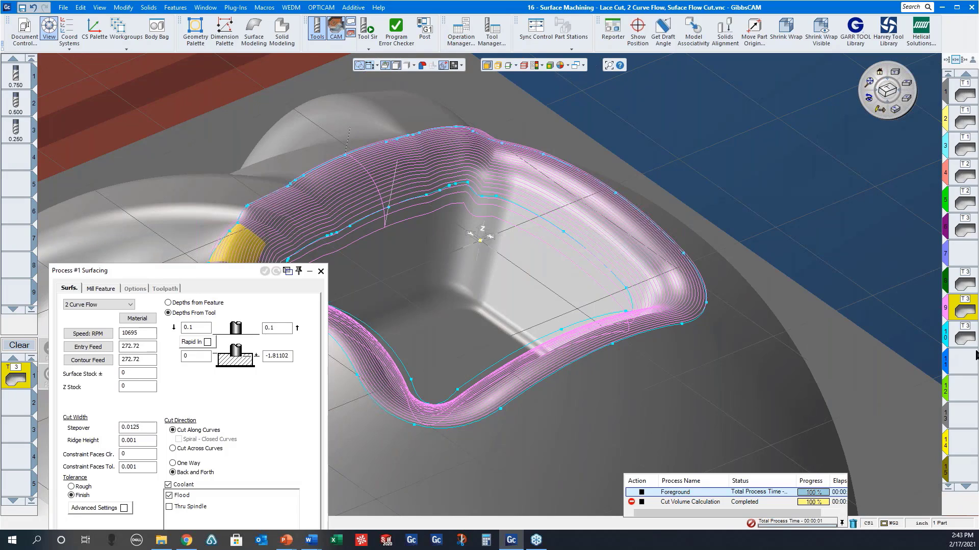
Load the 2 Curve Flow operation that covers the pocket's walls and floor, and examine its toolpath.
{"action": "double_click", "coordinate": [962, 339]}
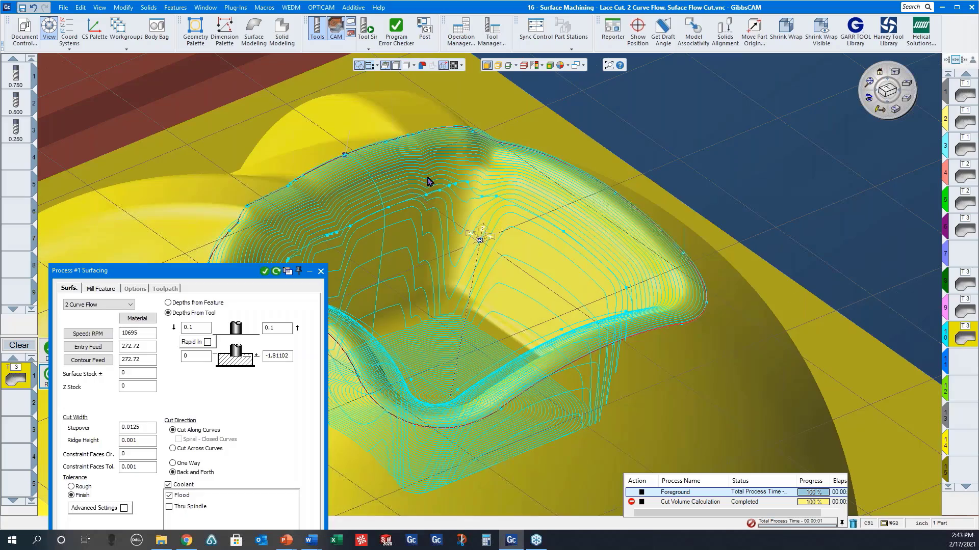
{"action": "scroll", "coordinate": [592, 285], "scroll_direction": "down", "scroll_amount": 3}
{"action": "middle_click_drag", "start_coordinate": [592, 286], "coordinate": [521, 365]}
{"action": "scroll", "coordinate": [521, 365], "scroll_direction": "up", "scroll_amount": 1}
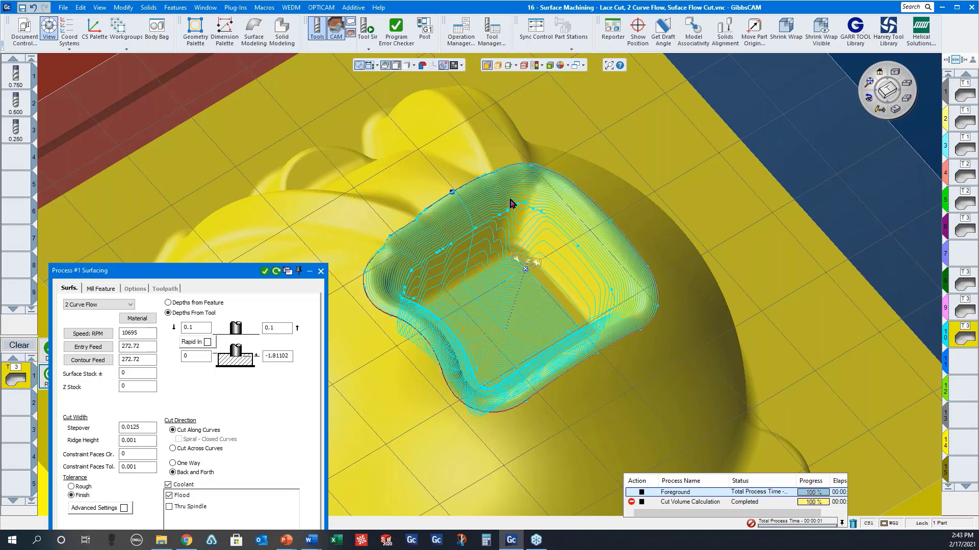
Simulate the full-pocket 2 Curve Flow operation with Tool Sim, and close the simulation and the process settings.
{"action": "left_click", "coordinate": [369, 36]}
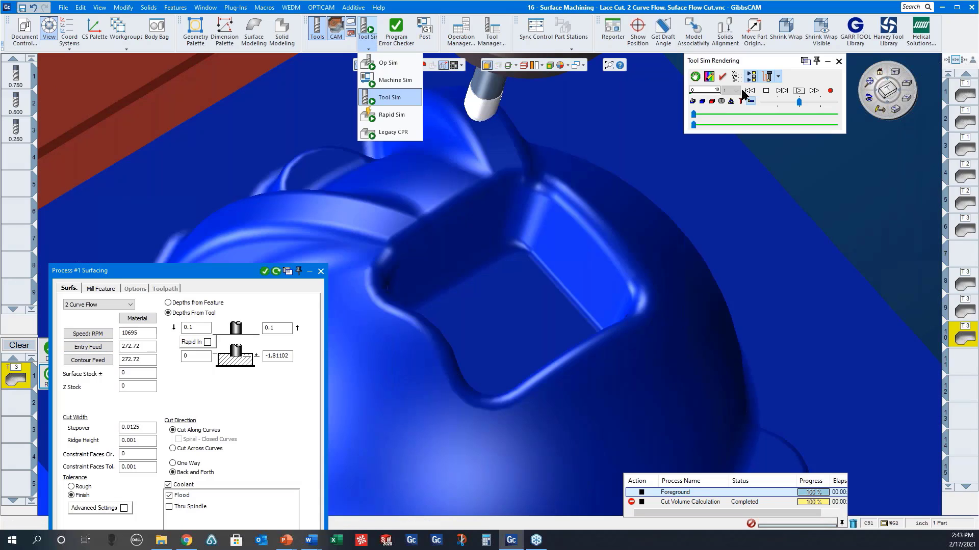
{"action": "left_click", "coordinate": [798, 90]}
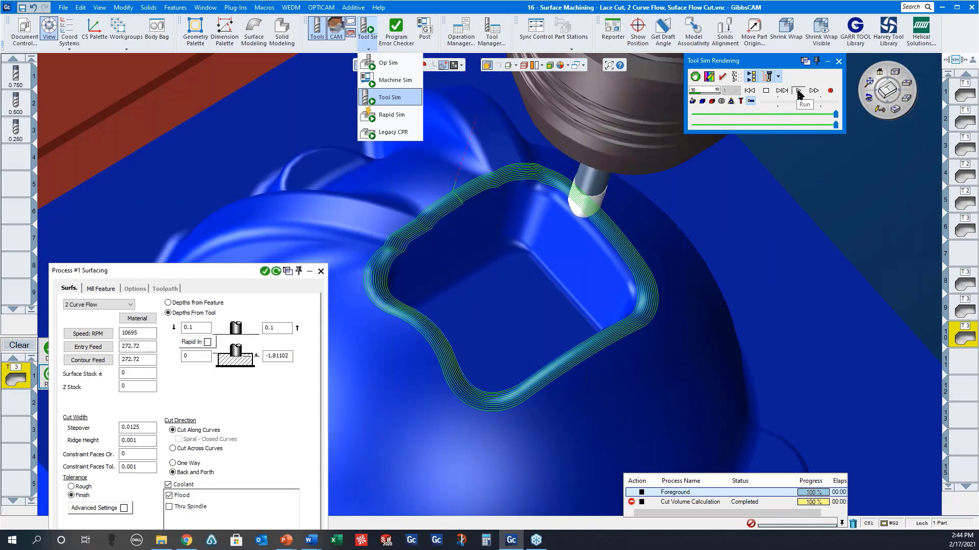
{"action": "left_click", "coordinate": [799, 92]}
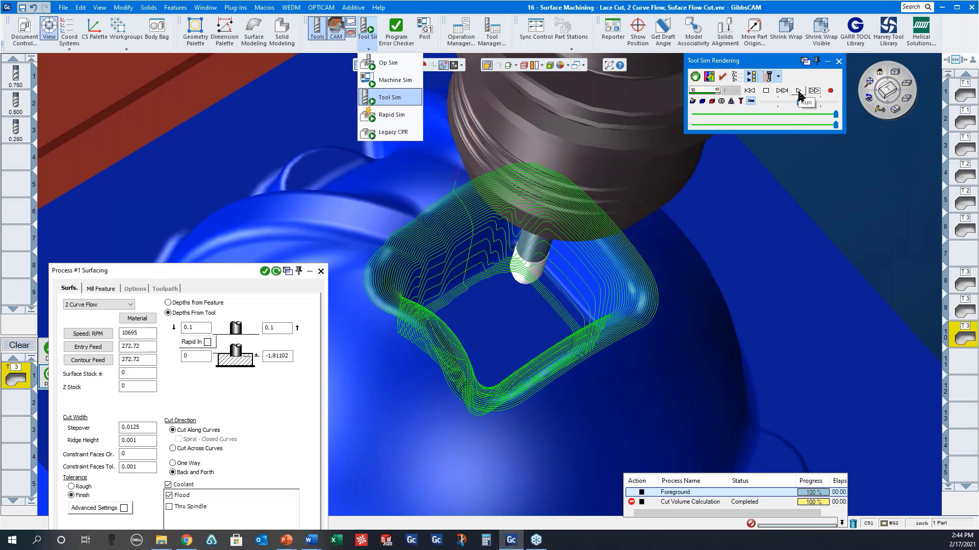
{"action": "left_click", "coordinate": [800, 92]}
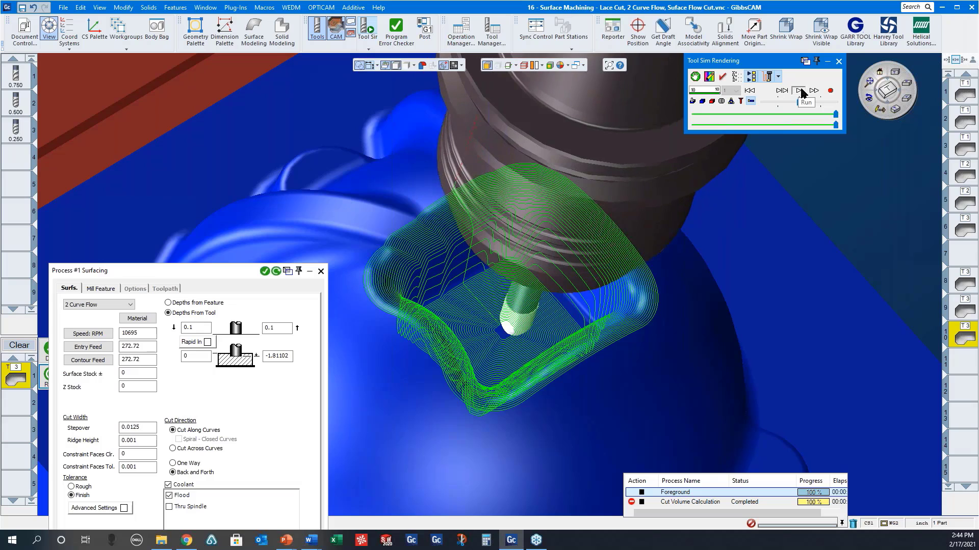
{"action": "left_click", "coordinate": [327, 274]}
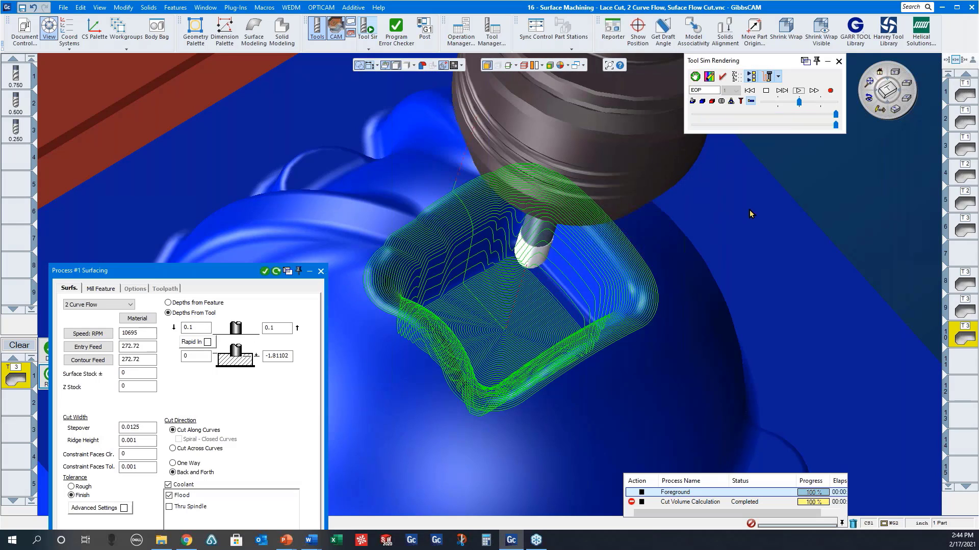
{"action": "left_click", "coordinate": [839, 61]}
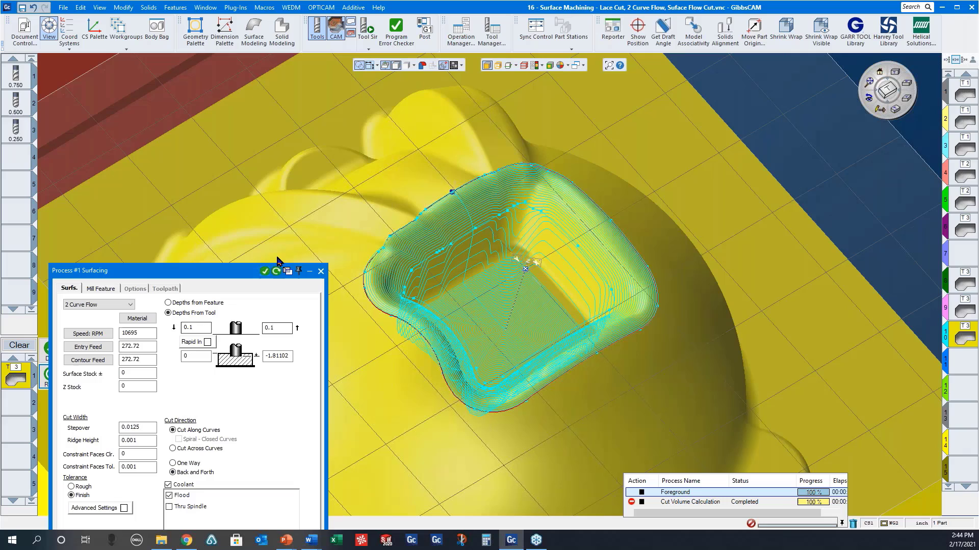
{"action": "left_click", "coordinate": [320, 272]}
Open the part file "17 - Plunge Rough - Uphill Linear and Circular.vnc" without saving changes to the current part.
{"action": "left_click", "coordinate": [64, 7]}
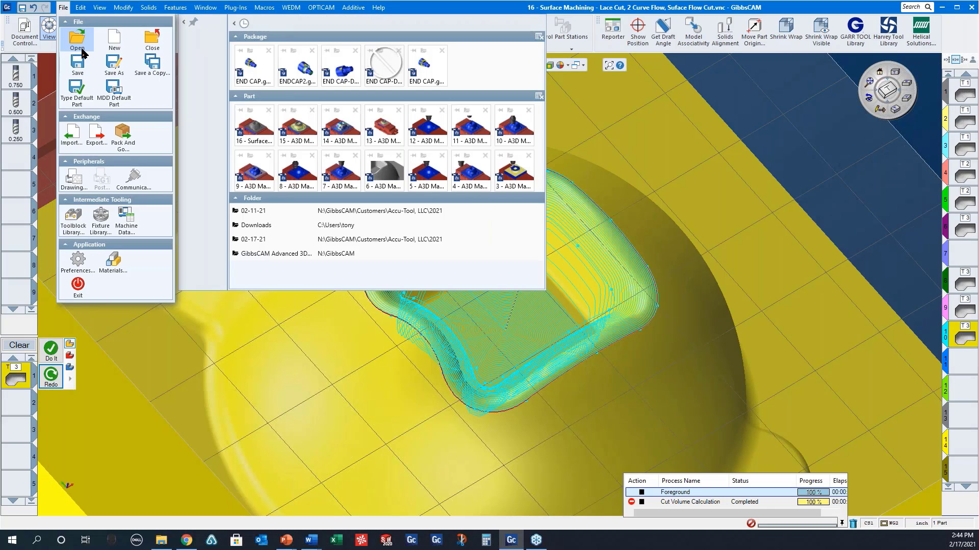
{"action": "left_click", "coordinate": [78, 49]}
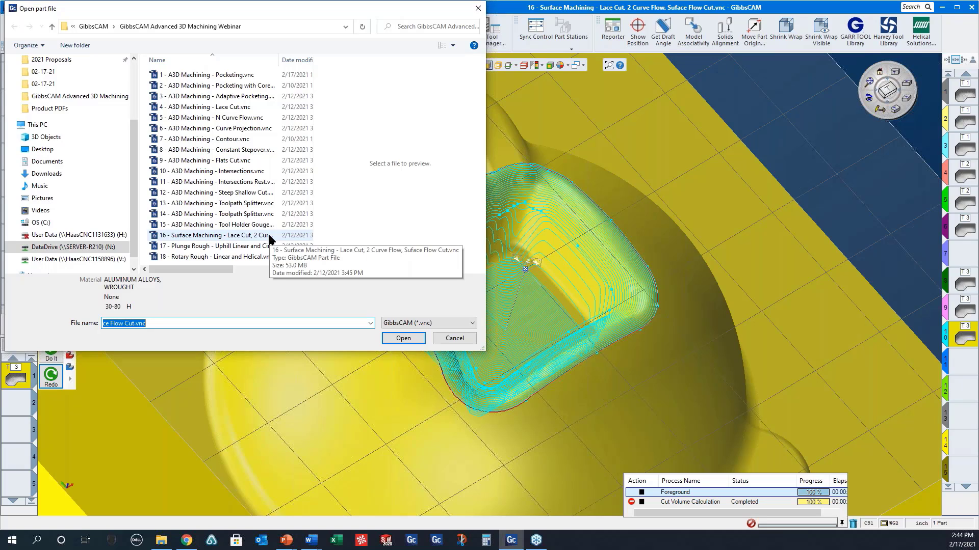
{"action": "left_click", "coordinate": [204, 235]}
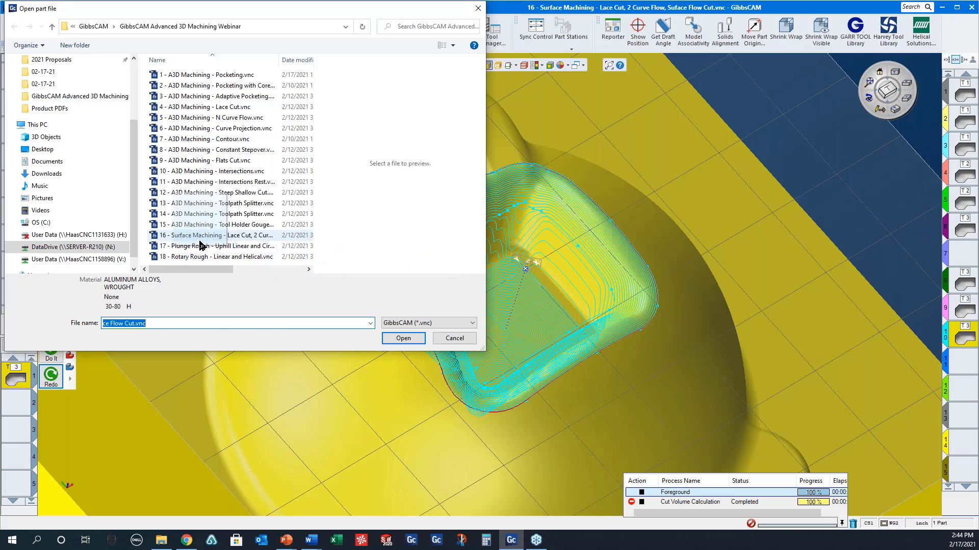
{"action": "left_click", "coordinate": [197, 245]}
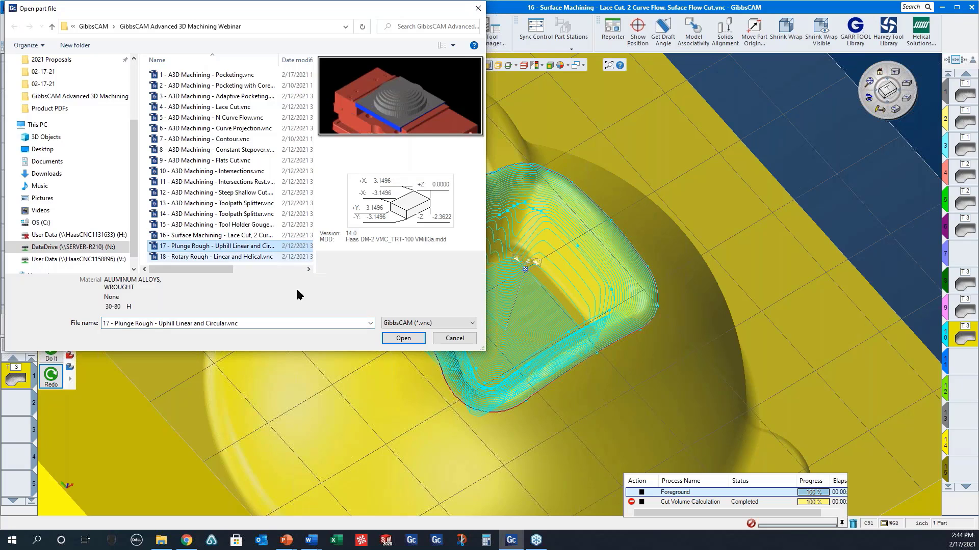
{"action": "left_click", "coordinate": [398, 341]}
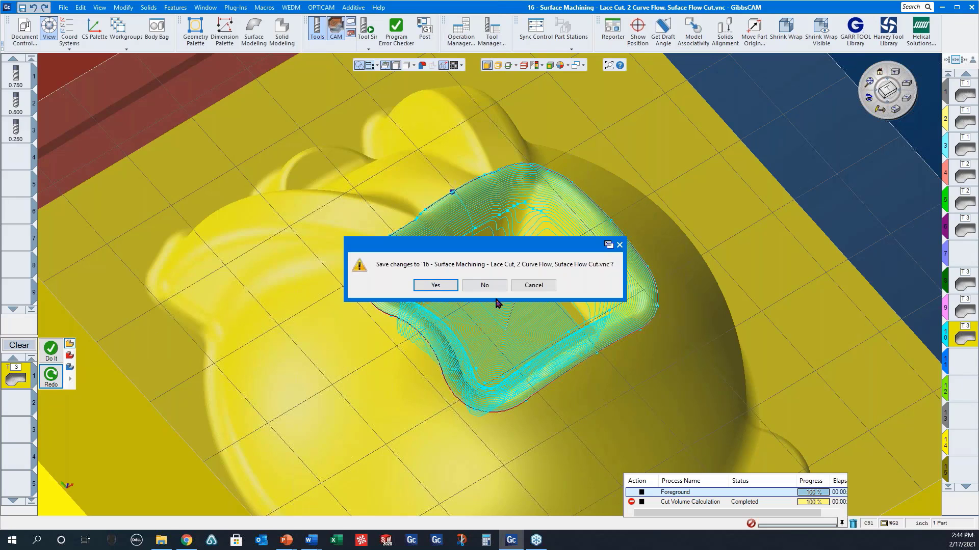
{"action": "left_click", "coordinate": [485, 286]}
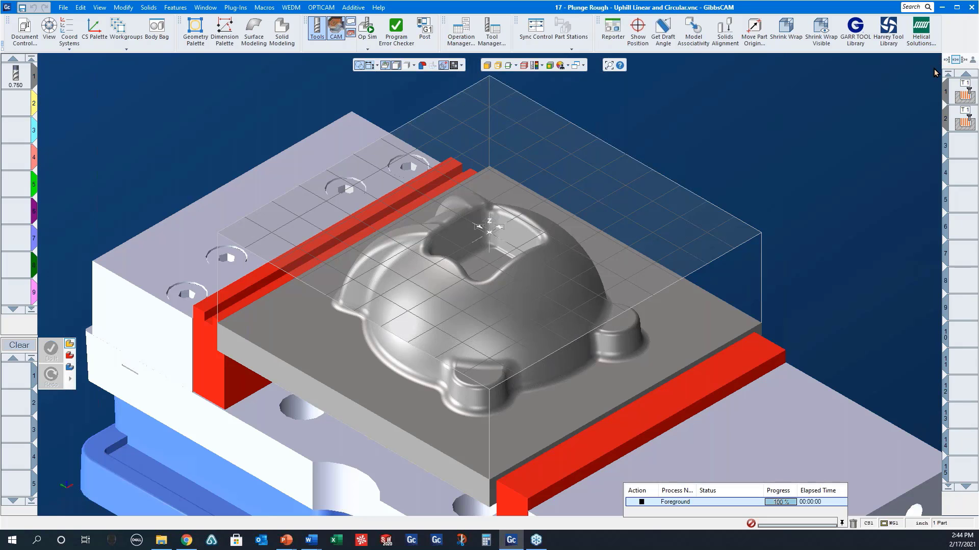
Review the first Plunge Rough operation's settings, including the Linear toolpath layout and the Up Hill pattern.
{"action": "double_click", "coordinate": [963, 92]}
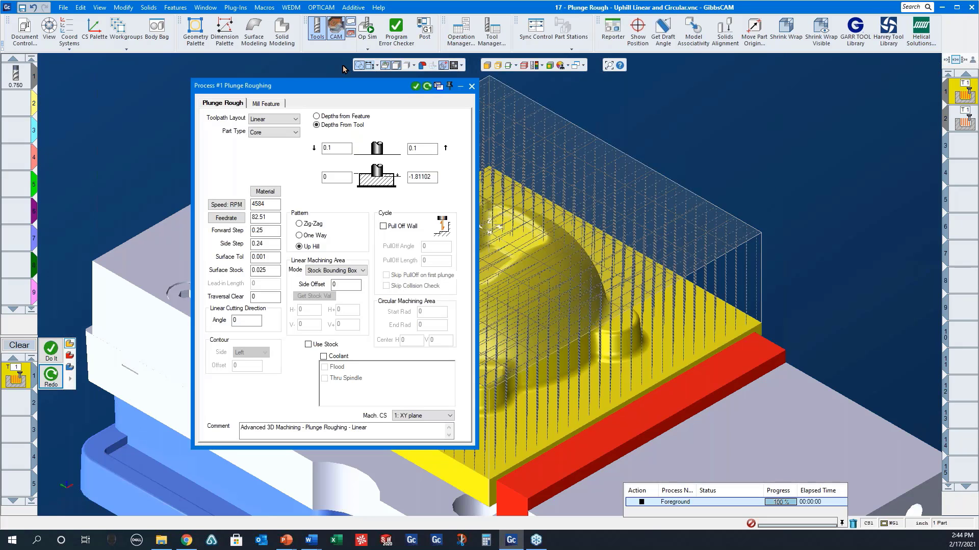
{"action": "left_click_drag", "start_coordinate": [351, 88], "coordinate": [687, 88]}
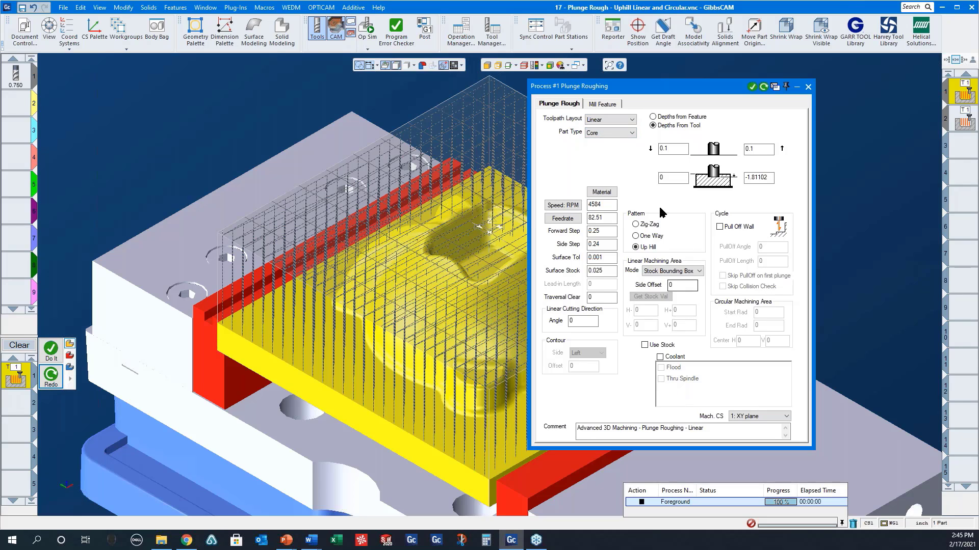
{"action": "left_click", "coordinate": [635, 247]}
{"action": "left_click", "coordinate": [807, 88]}
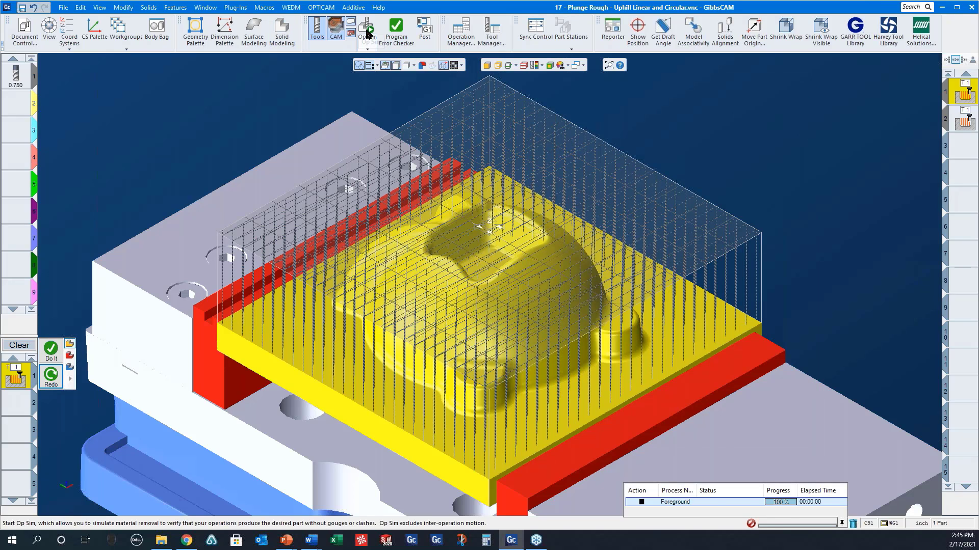
Run Op Sim on the plunge roughing program, and reduce the simulation speed.
{"action": "left_click", "coordinate": [367, 31]}
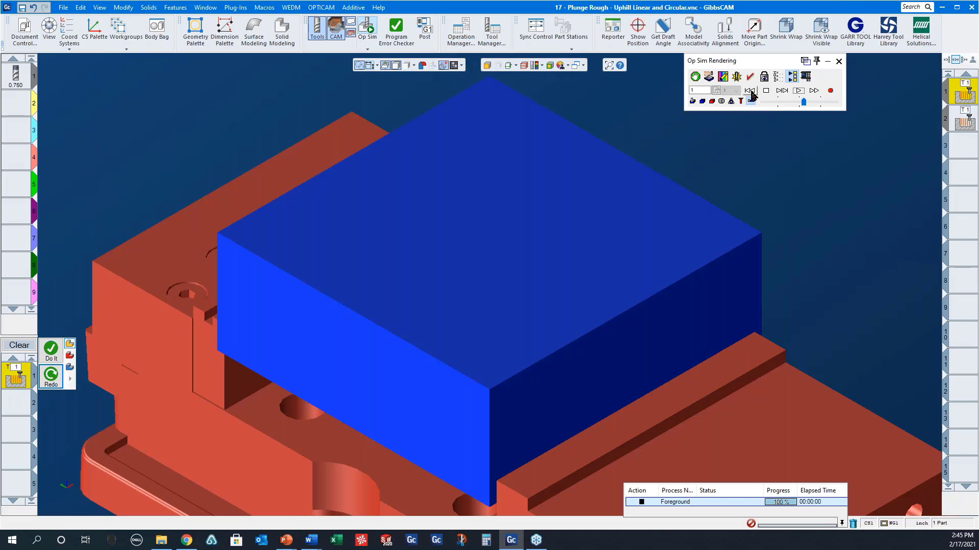
{"action": "left_click", "coordinate": [795, 94]}
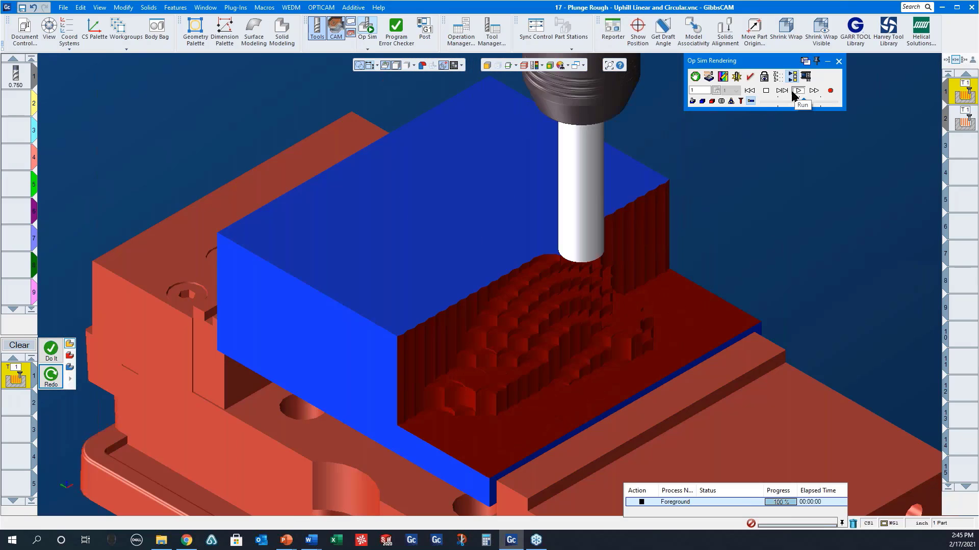
{"action": "left_click_drag", "start_coordinate": [794, 102], "coordinate": [772, 105]}
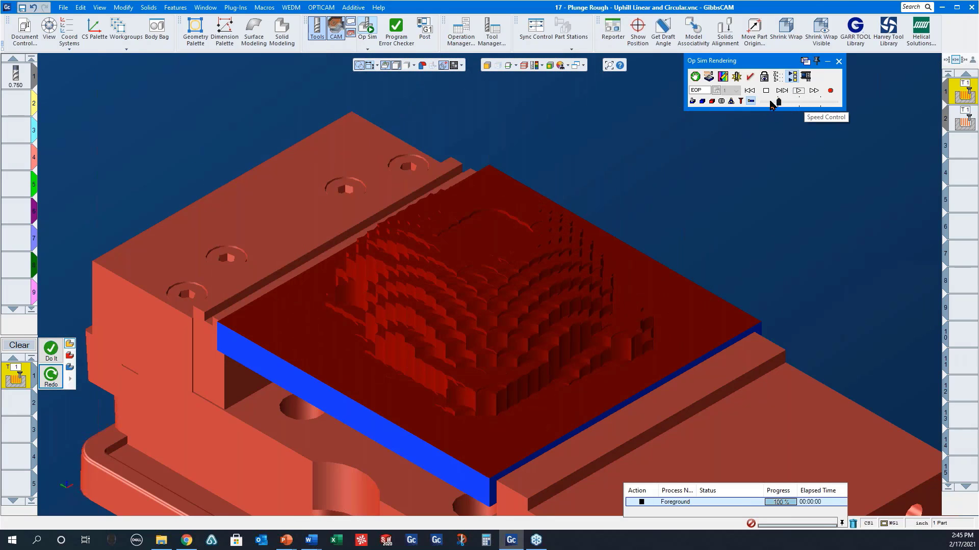
Replay the linear plunge roughing simulation from the start, examine the roughed stock, and close Op Sim.
{"action": "left_click", "coordinate": [751, 92]}
{"action": "left_click", "coordinate": [798, 92]}
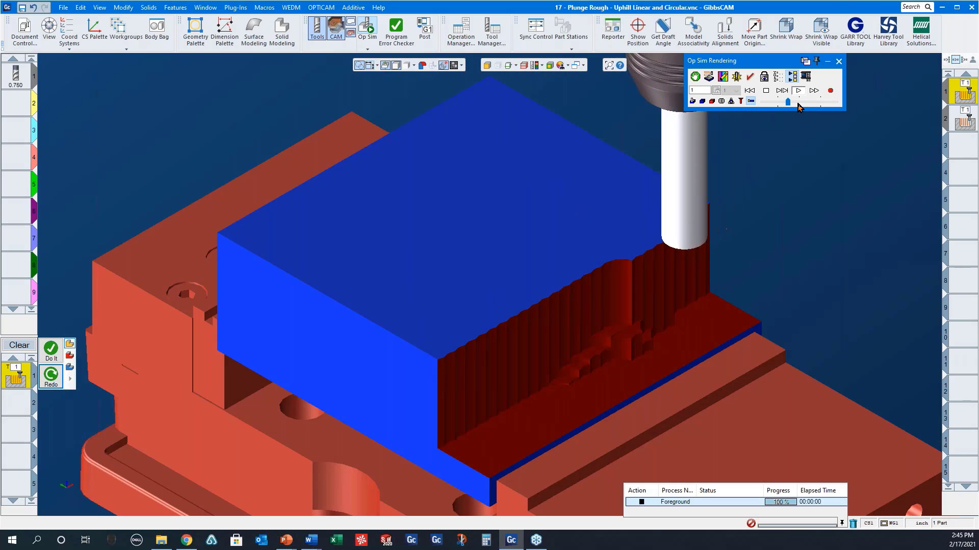
{"action": "left_click", "coordinate": [797, 103]}
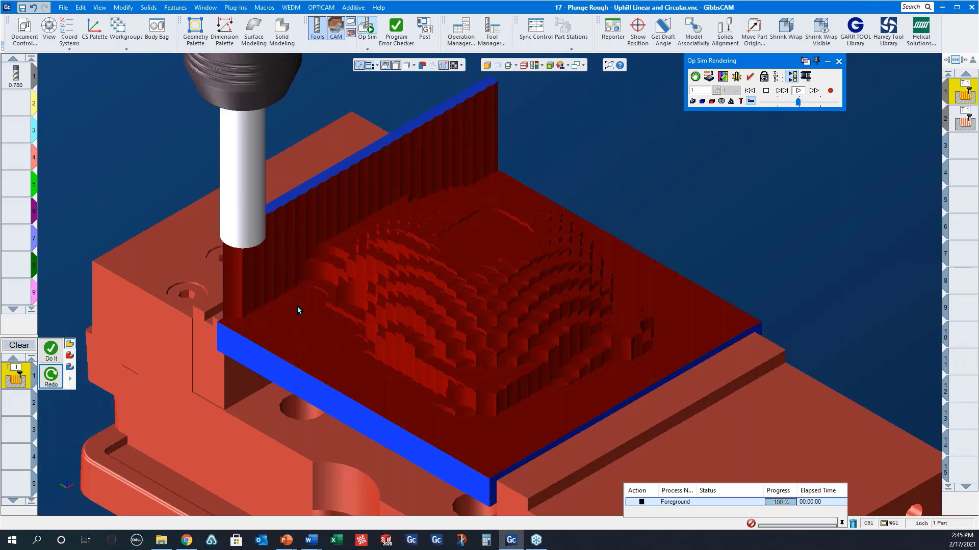
{"action": "middle_click_drag", "start_coordinate": [395, 306], "coordinate": [439, 403]}
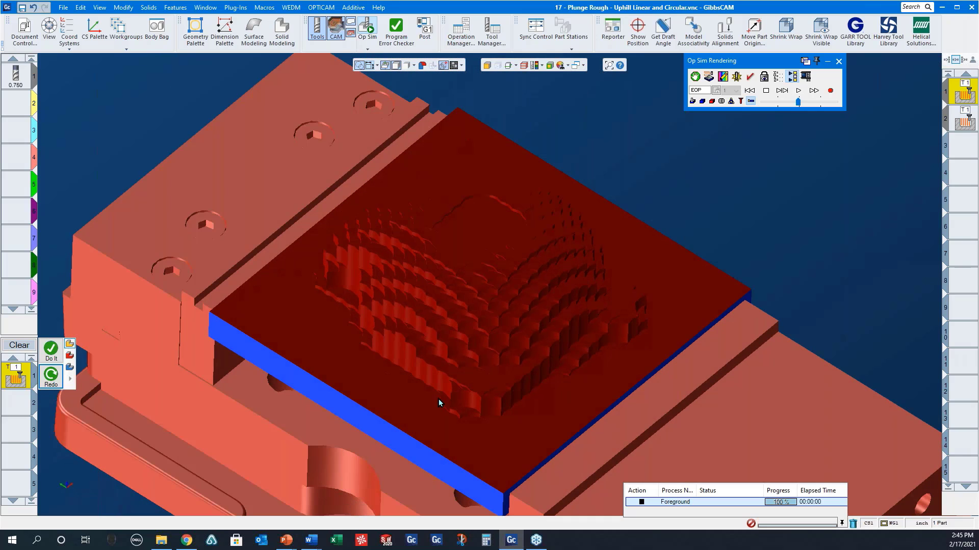
{"action": "scroll", "coordinate": [514, 297], "scroll_direction": "down", "scroll_amount": 2}
{"action": "middle_click_drag", "start_coordinate": [474, 264], "coordinate": [489, 306]}
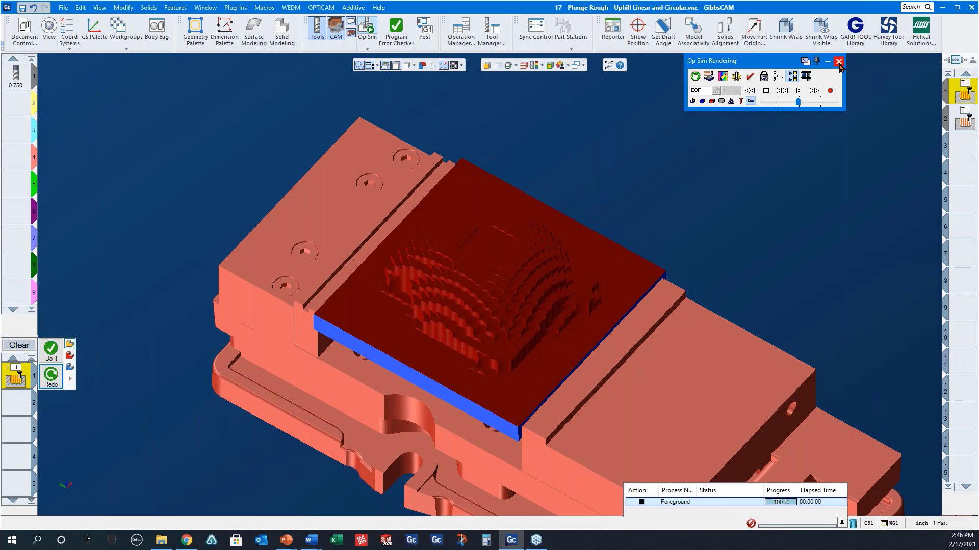
{"action": "left_click", "coordinate": [839, 62]}
Review the second Plunge Rough operation's settings, including the Circular toolpath layout and the circular machining area radii.
{"action": "left_click", "coordinate": [964, 124]}
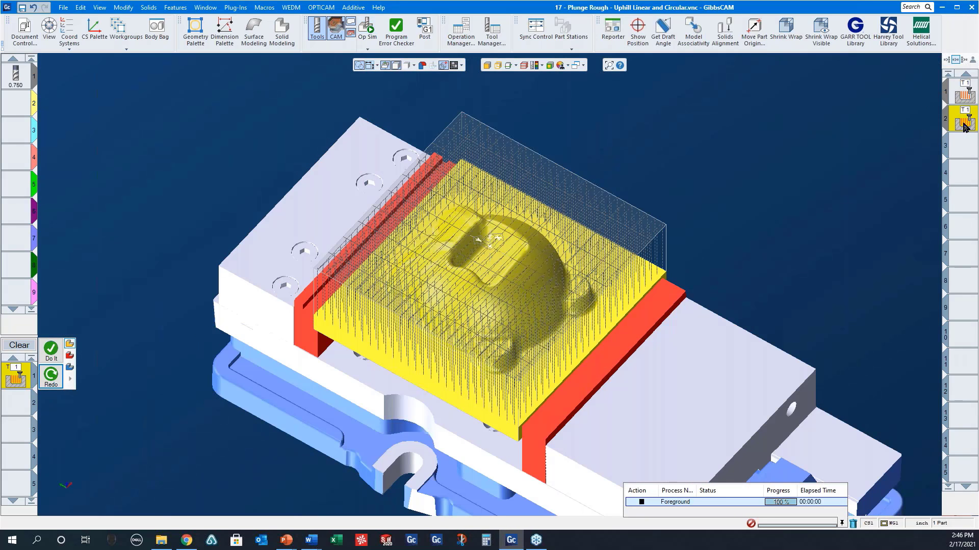
{"action": "double_click", "coordinate": [964, 124]}
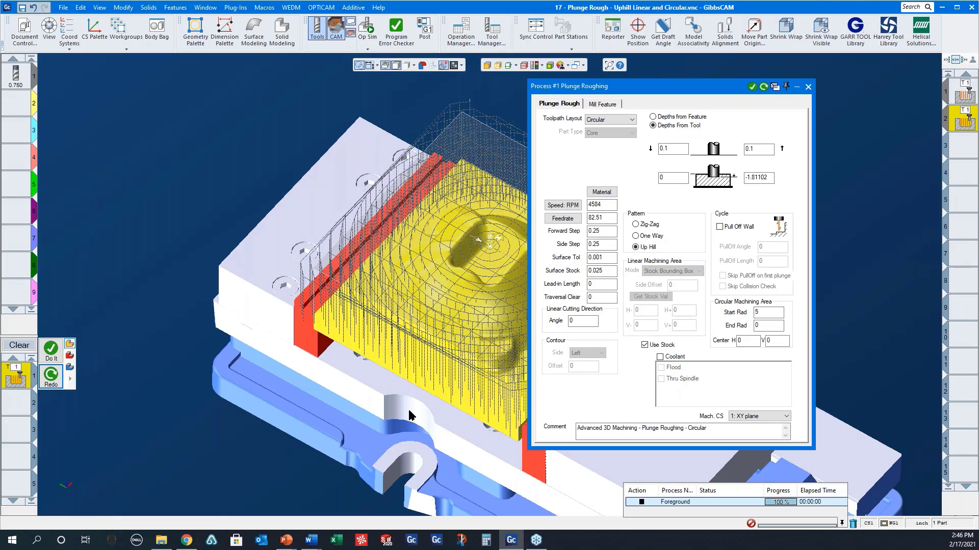
{"action": "left_click", "coordinate": [808, 87]}
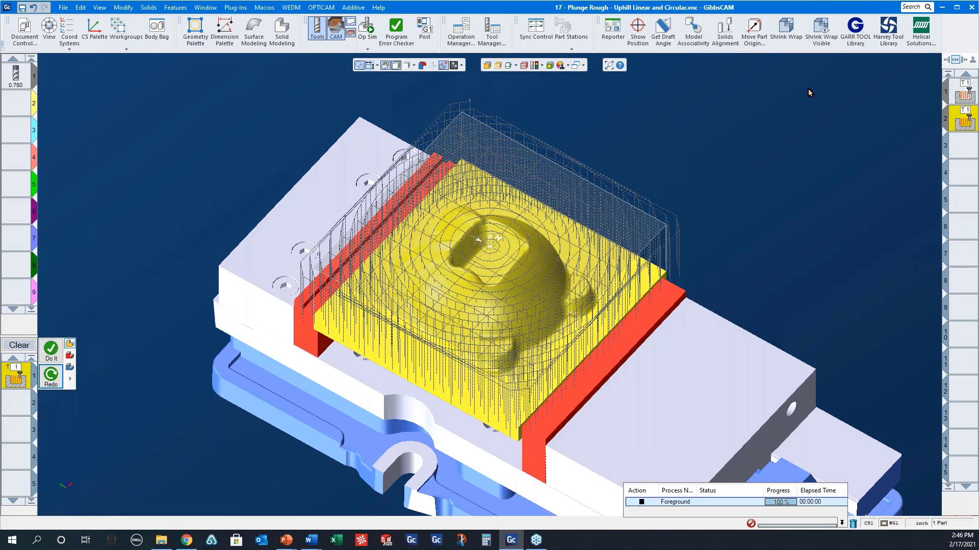
{"action": "double_click", "coordinate": [19, 379]}
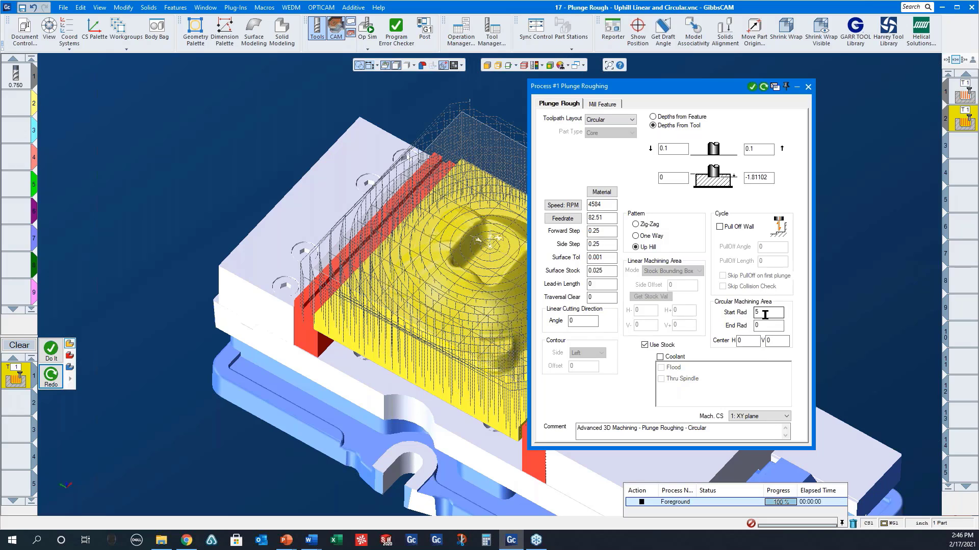
{"action": "left_click", "coordinate": [808, 88]}
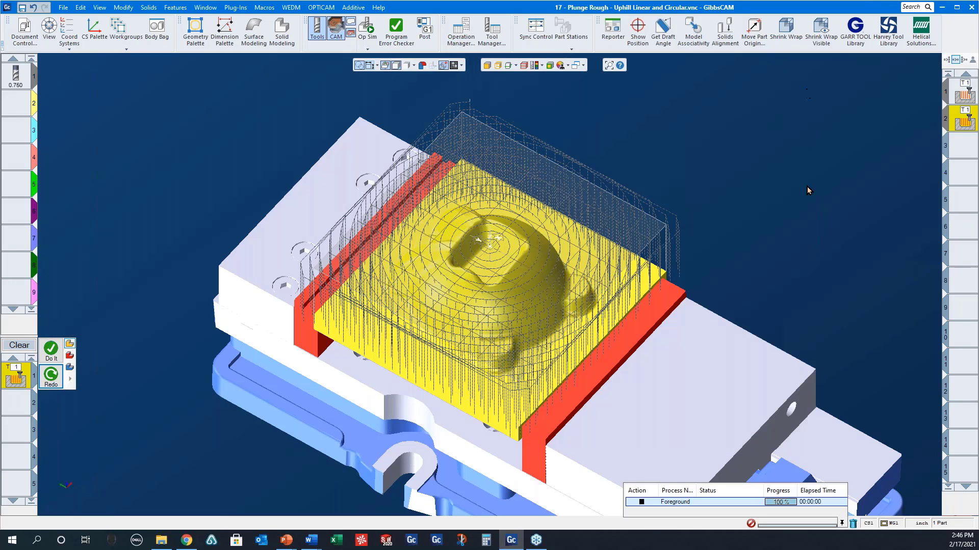
Run Op Sim on the circular plunge roughing program from the start, and examine the roughed stock from a lower angle.
{"action": "left_click", "coordinate": [367, 28]}
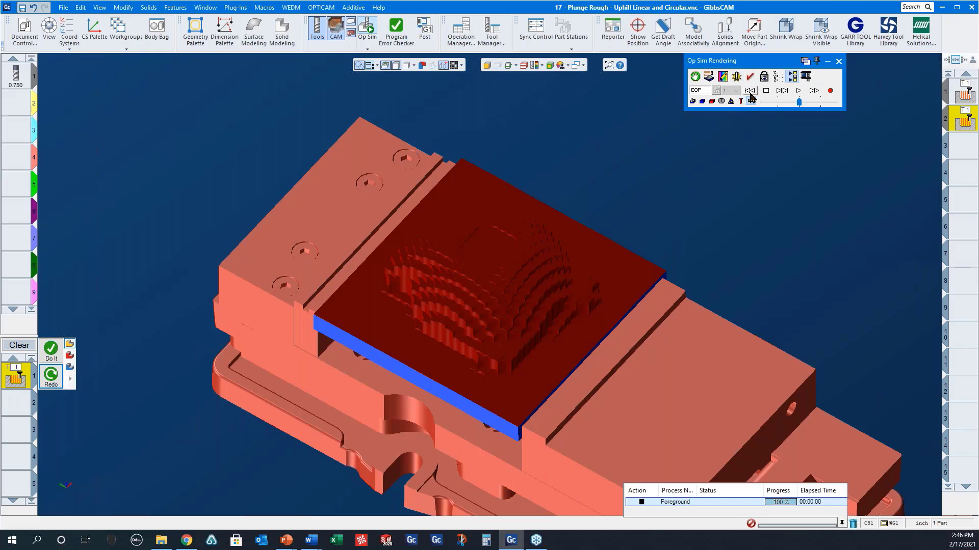
{"action": "left_click", "coordinate": [750, 90]}
{"action": "left_click", "coordinate": [799, 90]}
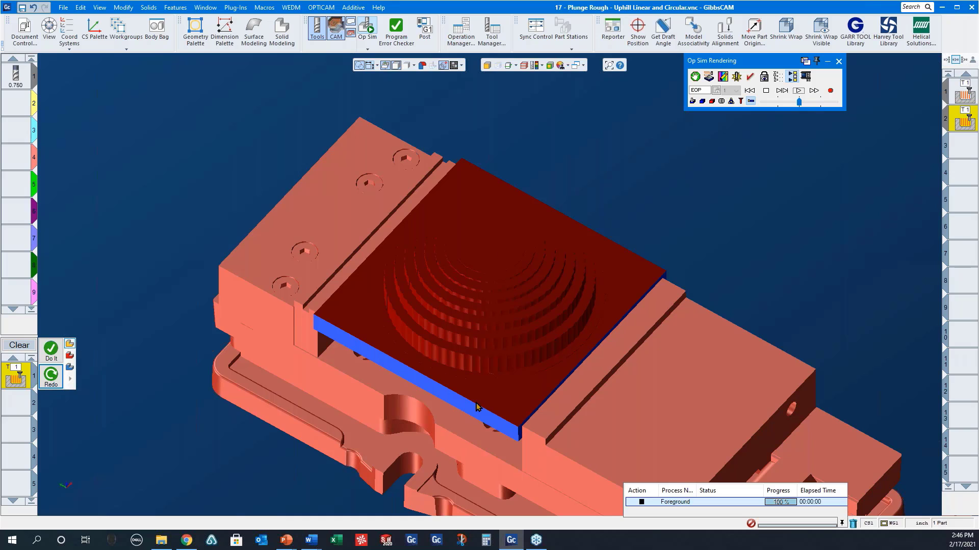
{"action": "middle_click_drag", "start_coordinate": [491, 297], "coordinate": [401, 190]}
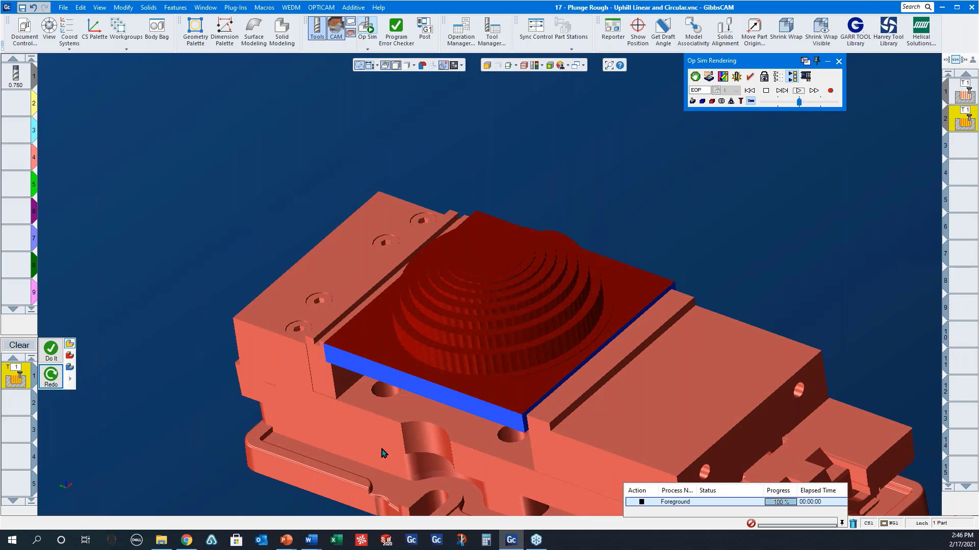
{"action": "middle_click_drag", "start_coordinate": [427, 389], "coordinate": [400, 386]}
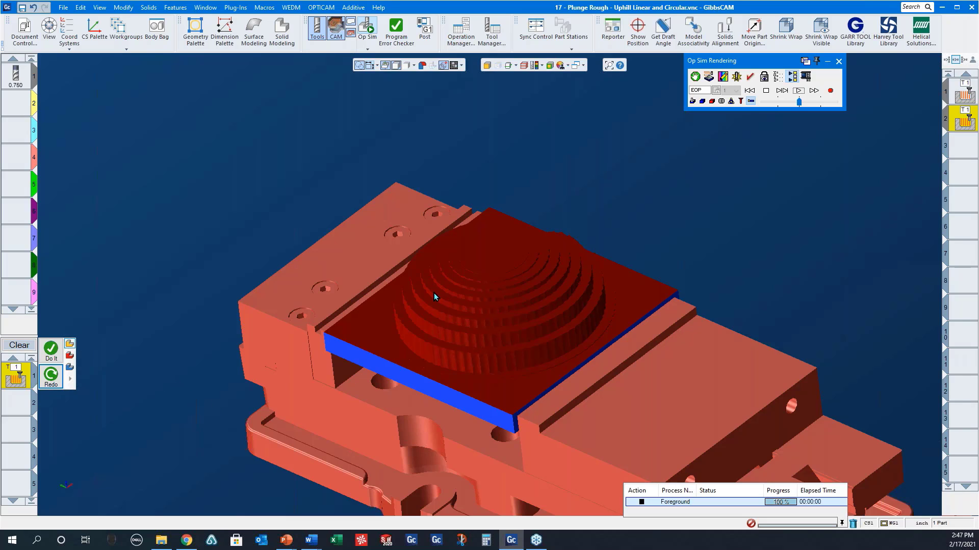
Open the part file 1 - A3D Machining - Pocketing.vnc without saving changes to the Plunge Rough part.
{"action": "left_click", "coordinate": [63, 7]}
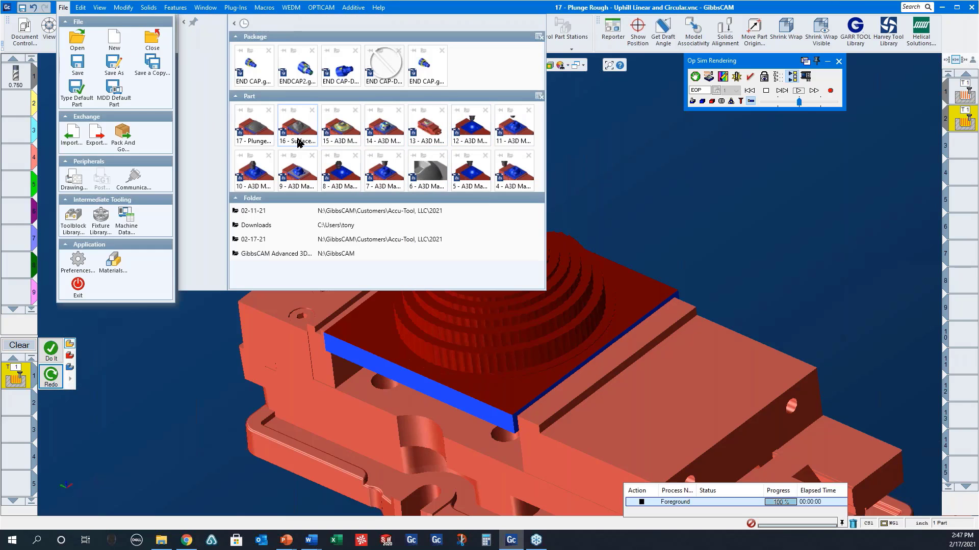
{"action": "left_click", "coordinate": [70, 39]}
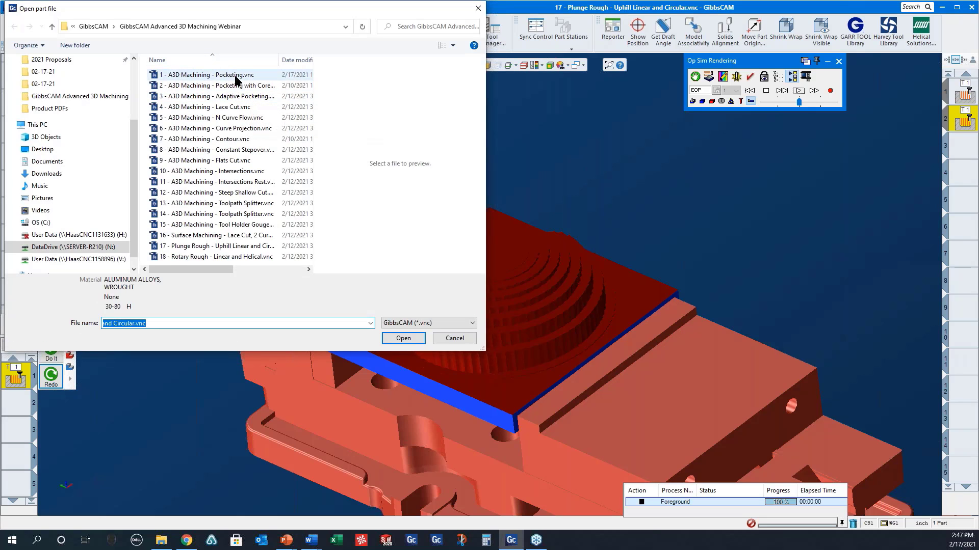
{"action": "left_click", "coordinate": [236, 76]}
{"action": "left_click", "coordinate": [403, 338]}
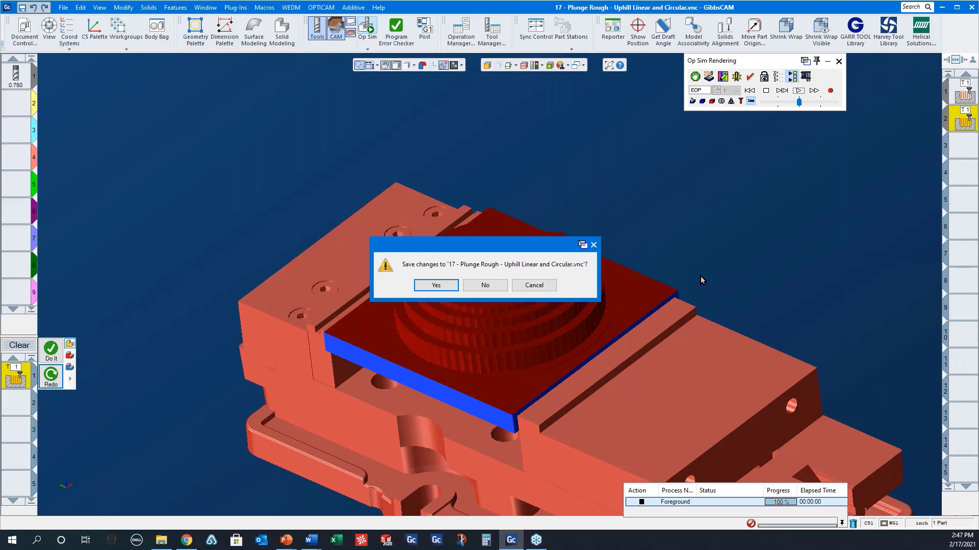
{"action": "left_click", "coordinate": [484, 285]}
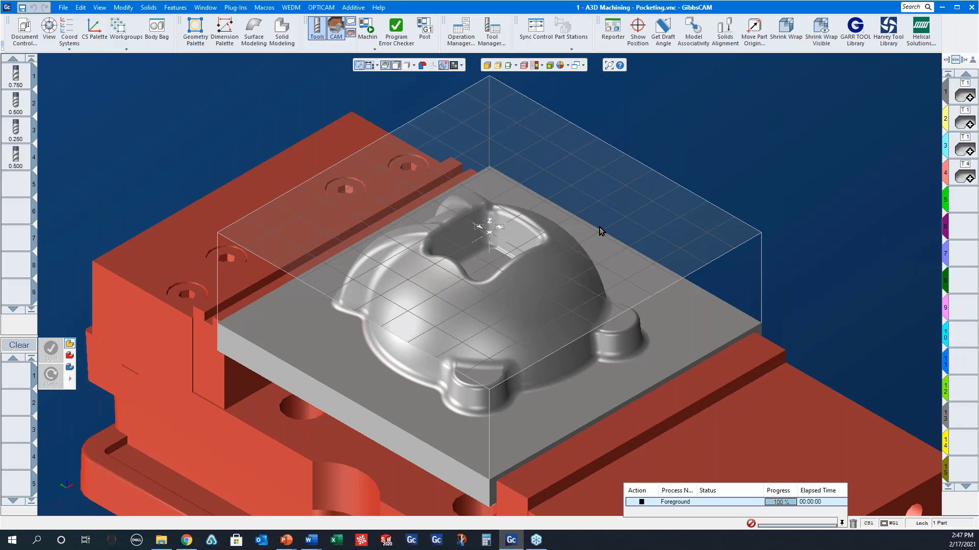
Run Machine Sim on the pocketing part, rewind it to the start, and play the simulation from the first operation.
{"action": "left_click", "coordinate": [367, 28]}
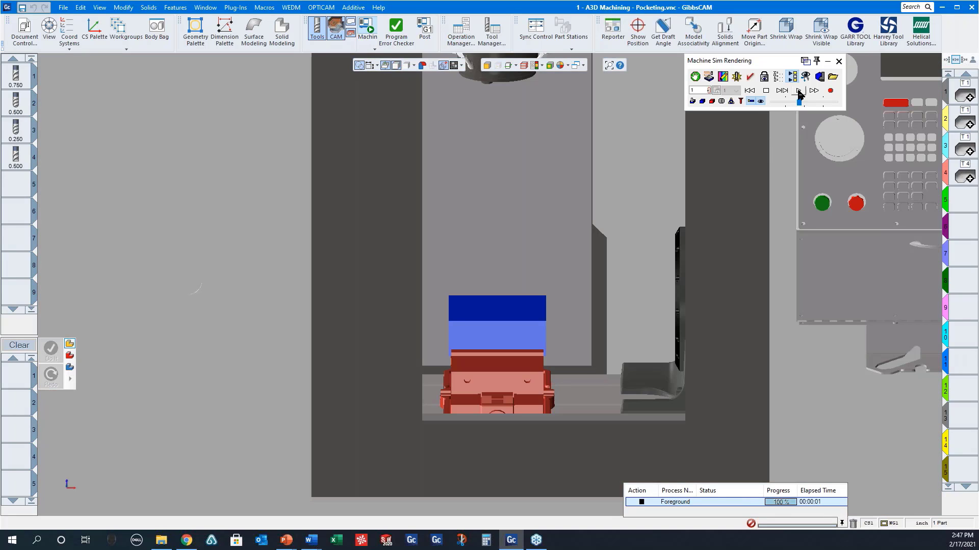
{"action": "left_click", "coordinate": [798, 91]}
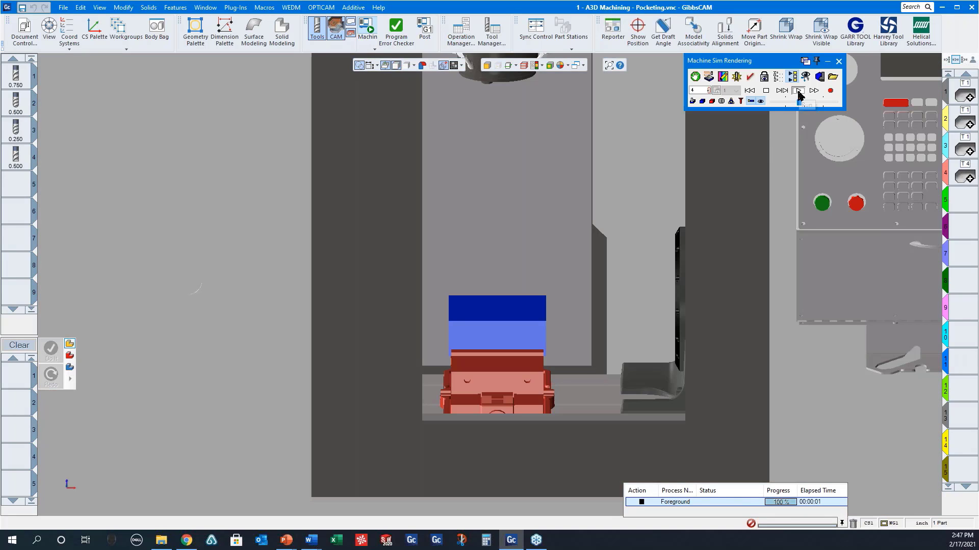
{"action": "left_click", "coordinate": [748, 91]}
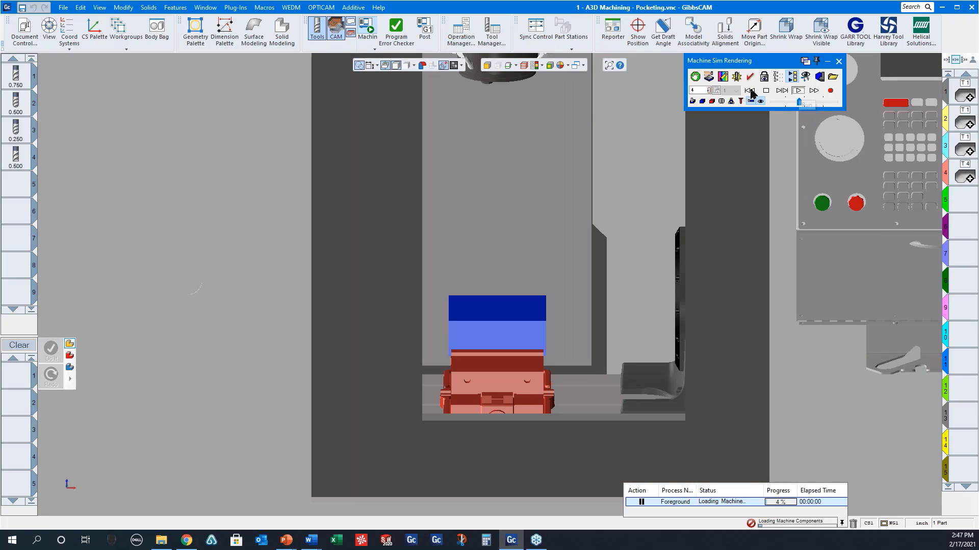
{"action": "left_click", "coordinate": [799, 91]}
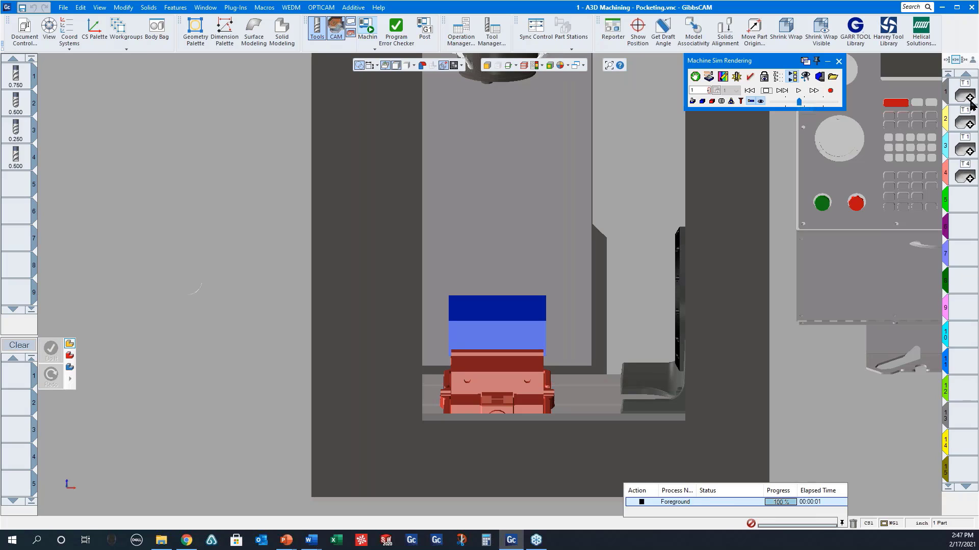
{"action": "left_click", "coordinate": [798, 91]}
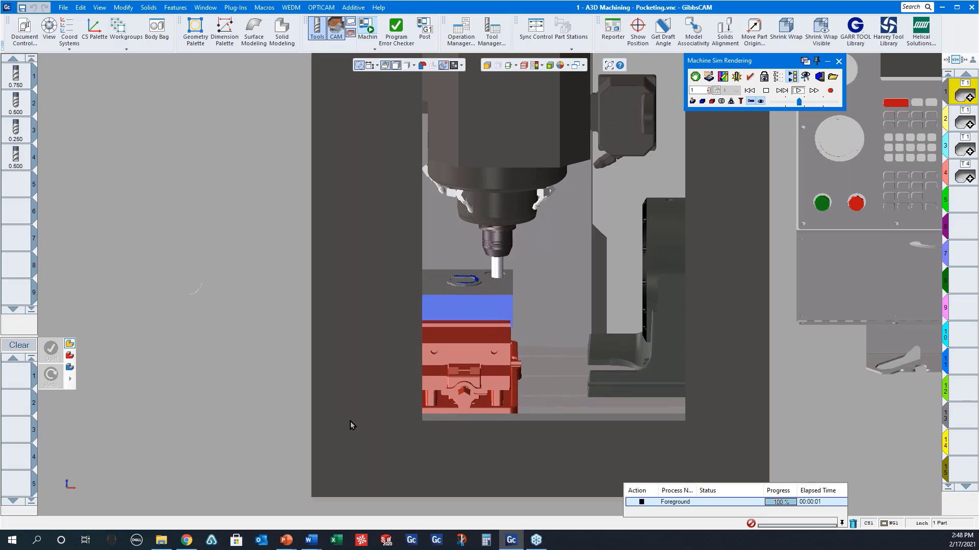
Review the cutting tolerance in the settings of the first Advanced 3D Machining Pocketing process.
{"action": "mouse_move", "coordinate": [299, 535]}
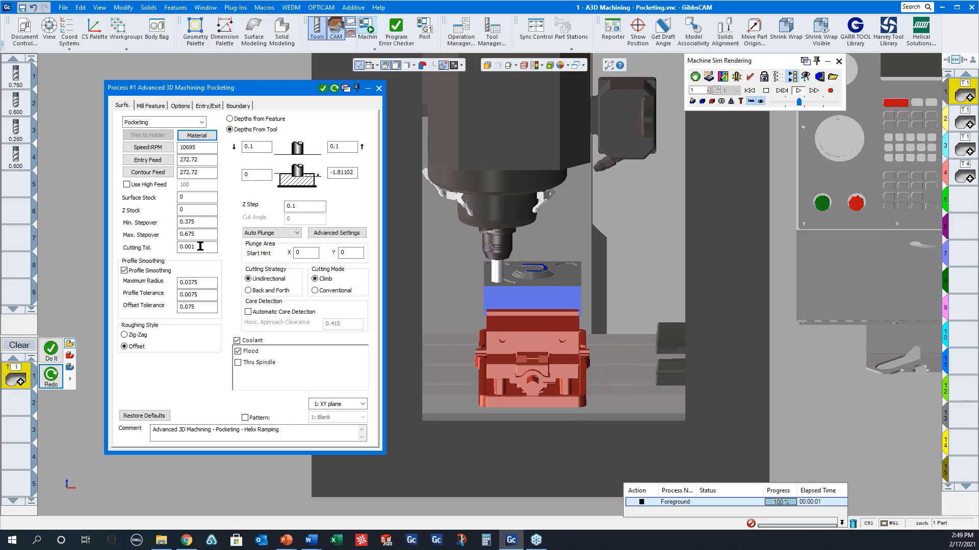
{"action": "left_click", "coordinate": [200, 247]}
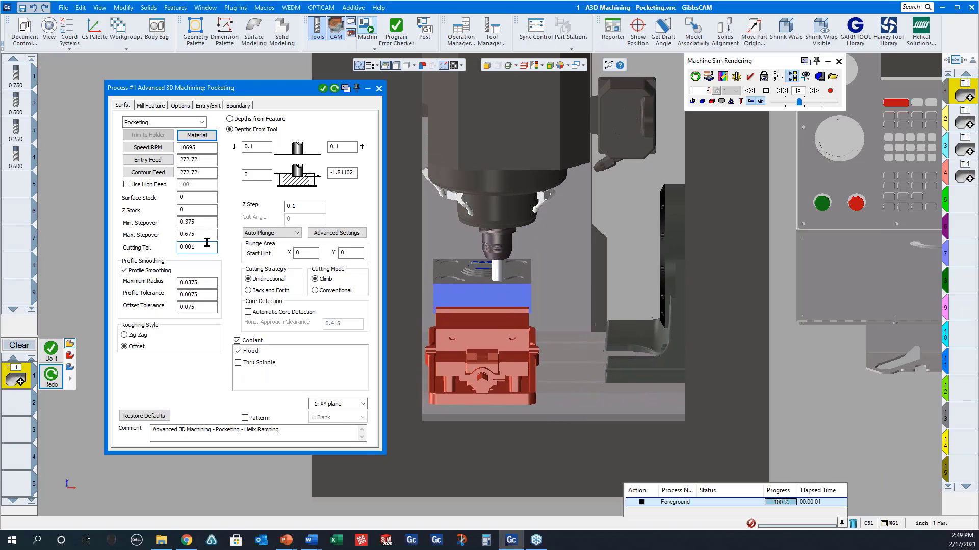